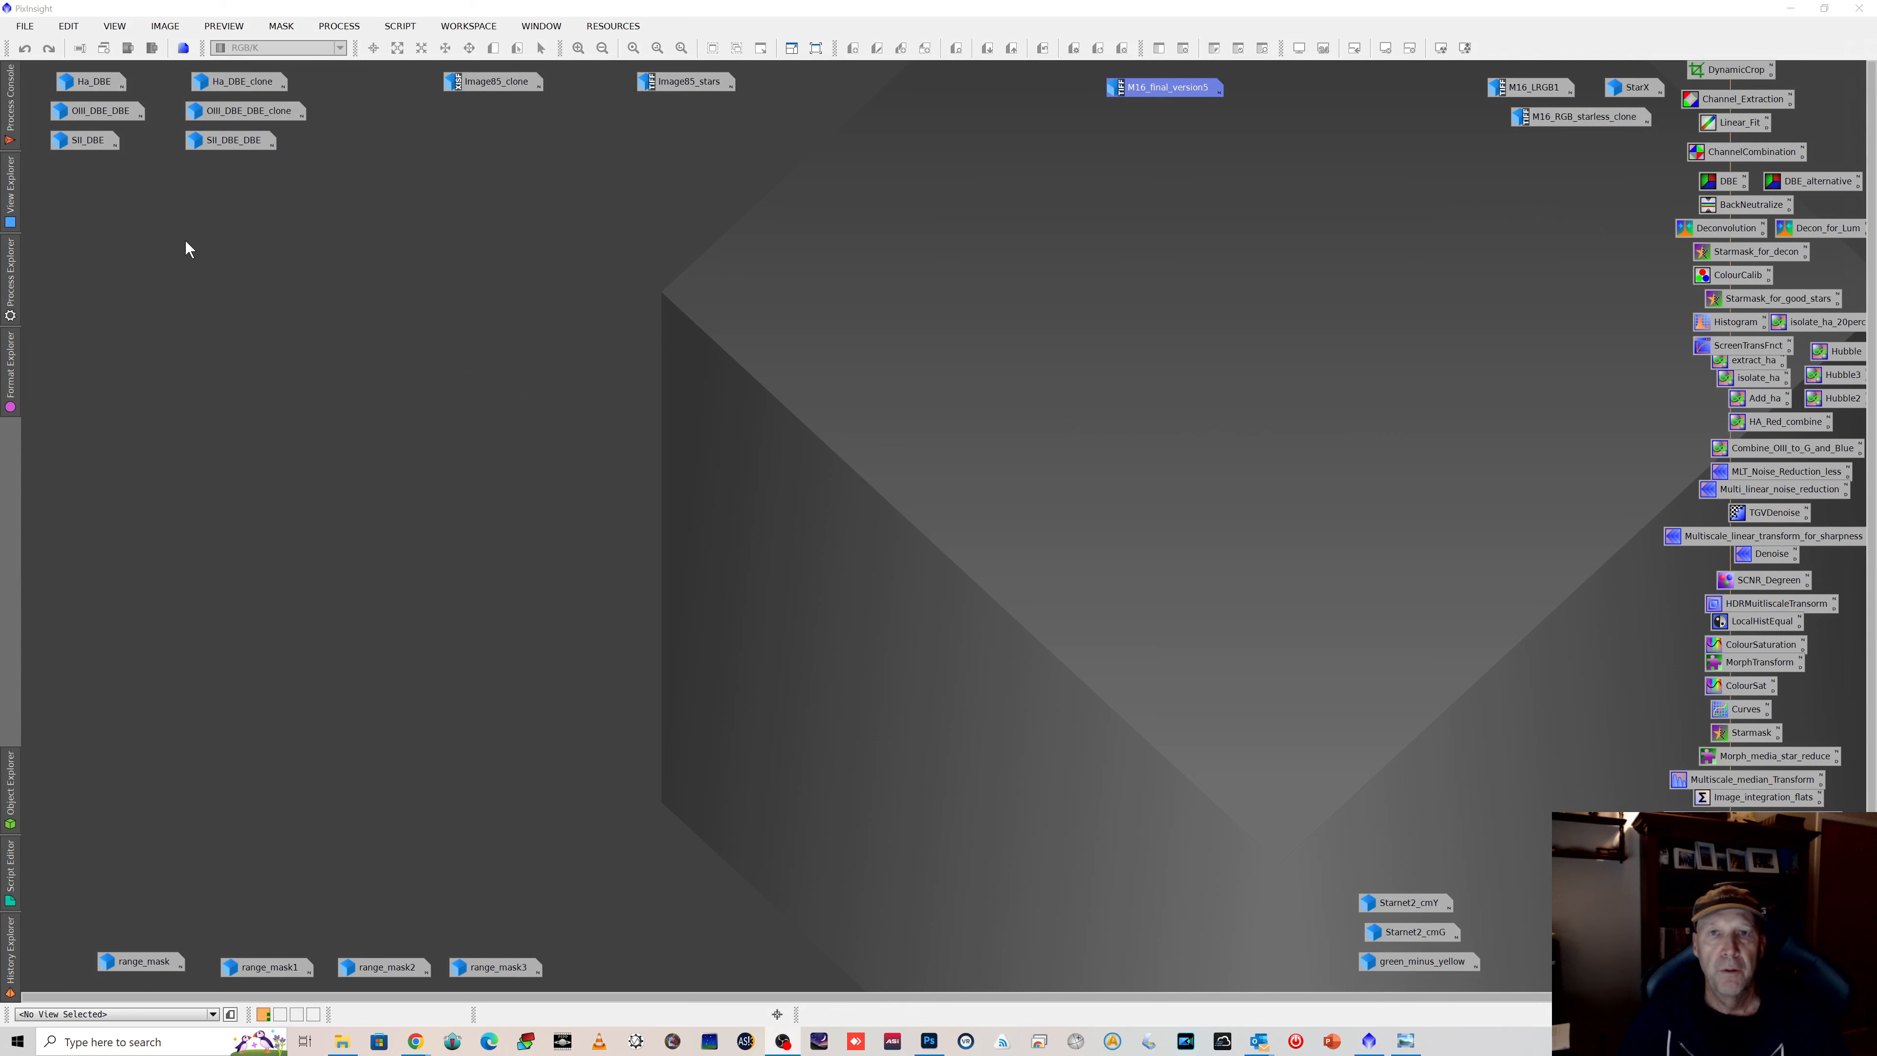
# Step: Open the Ha_DBE image, inspect its nebula detail and stars at up to 3:1 magnification, and minimize it
pyautogui.doubleClick(90, 82)
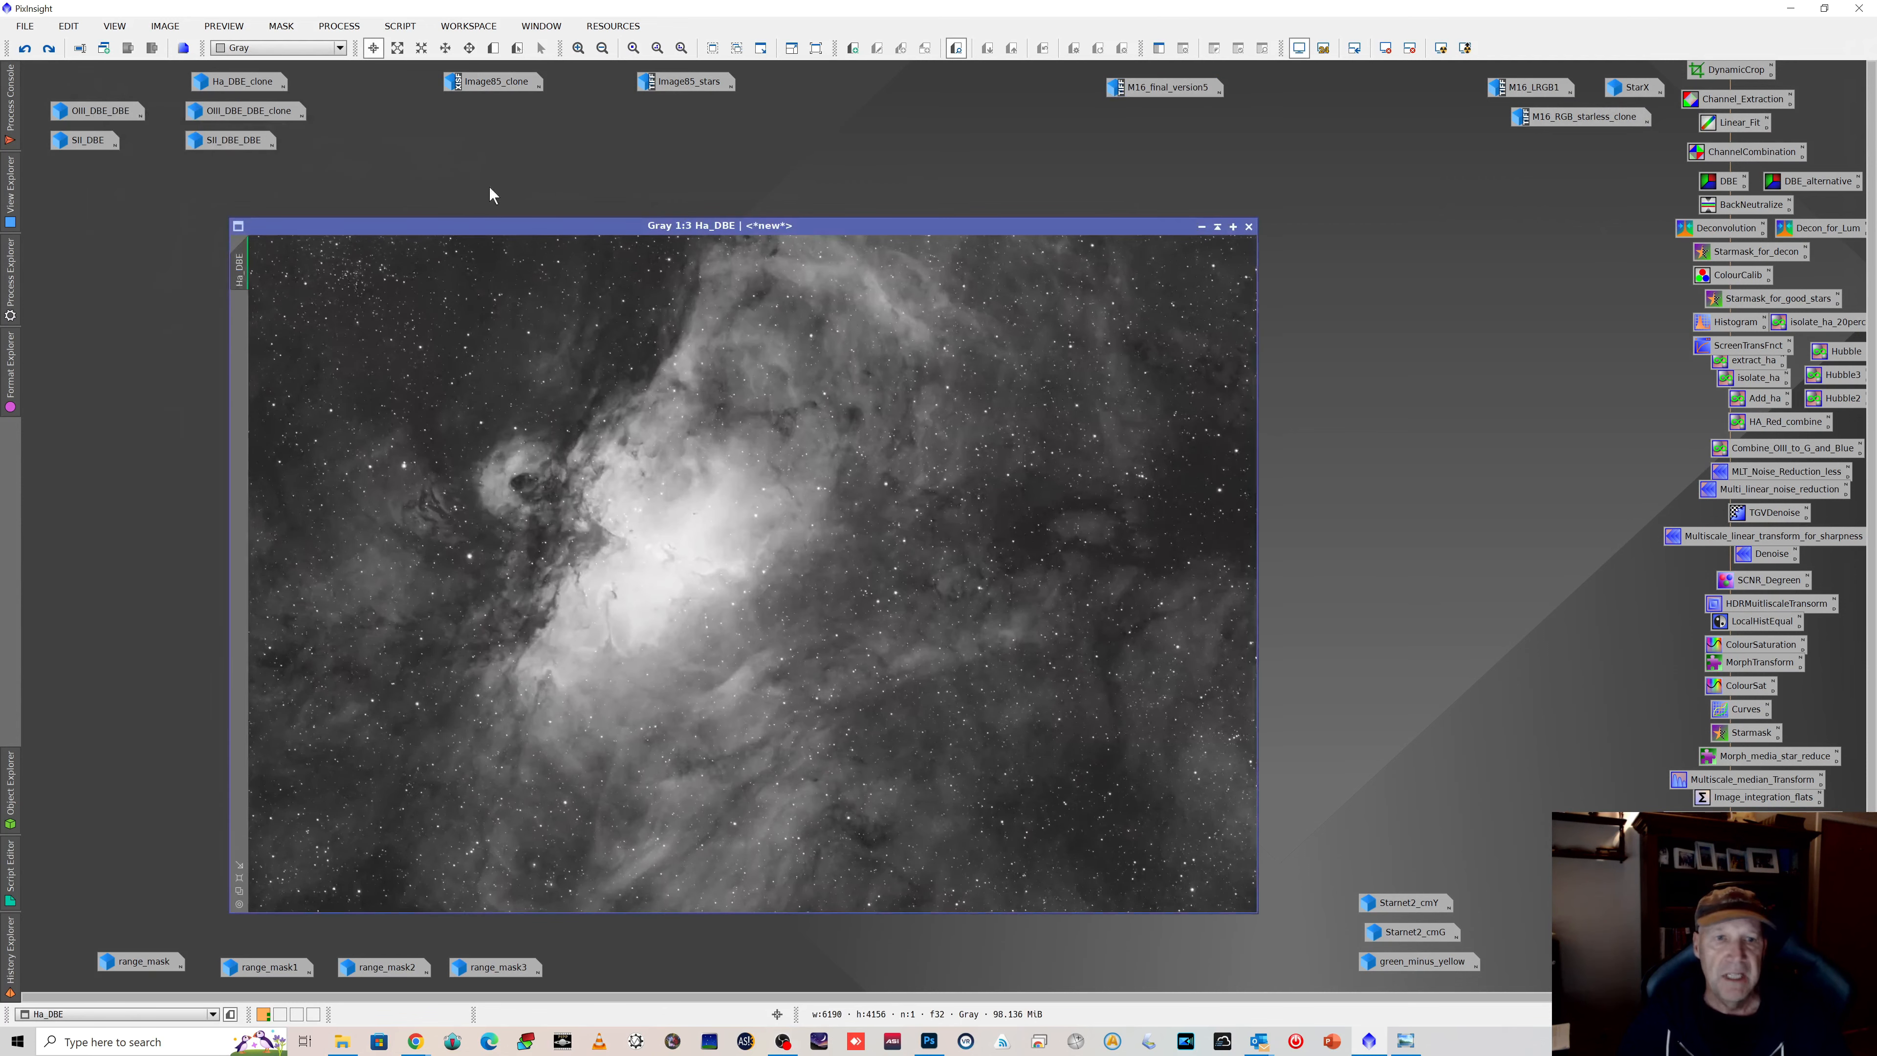
pyautogui.moveTo(674, 229); pyautogui.dragTo(823, 160)
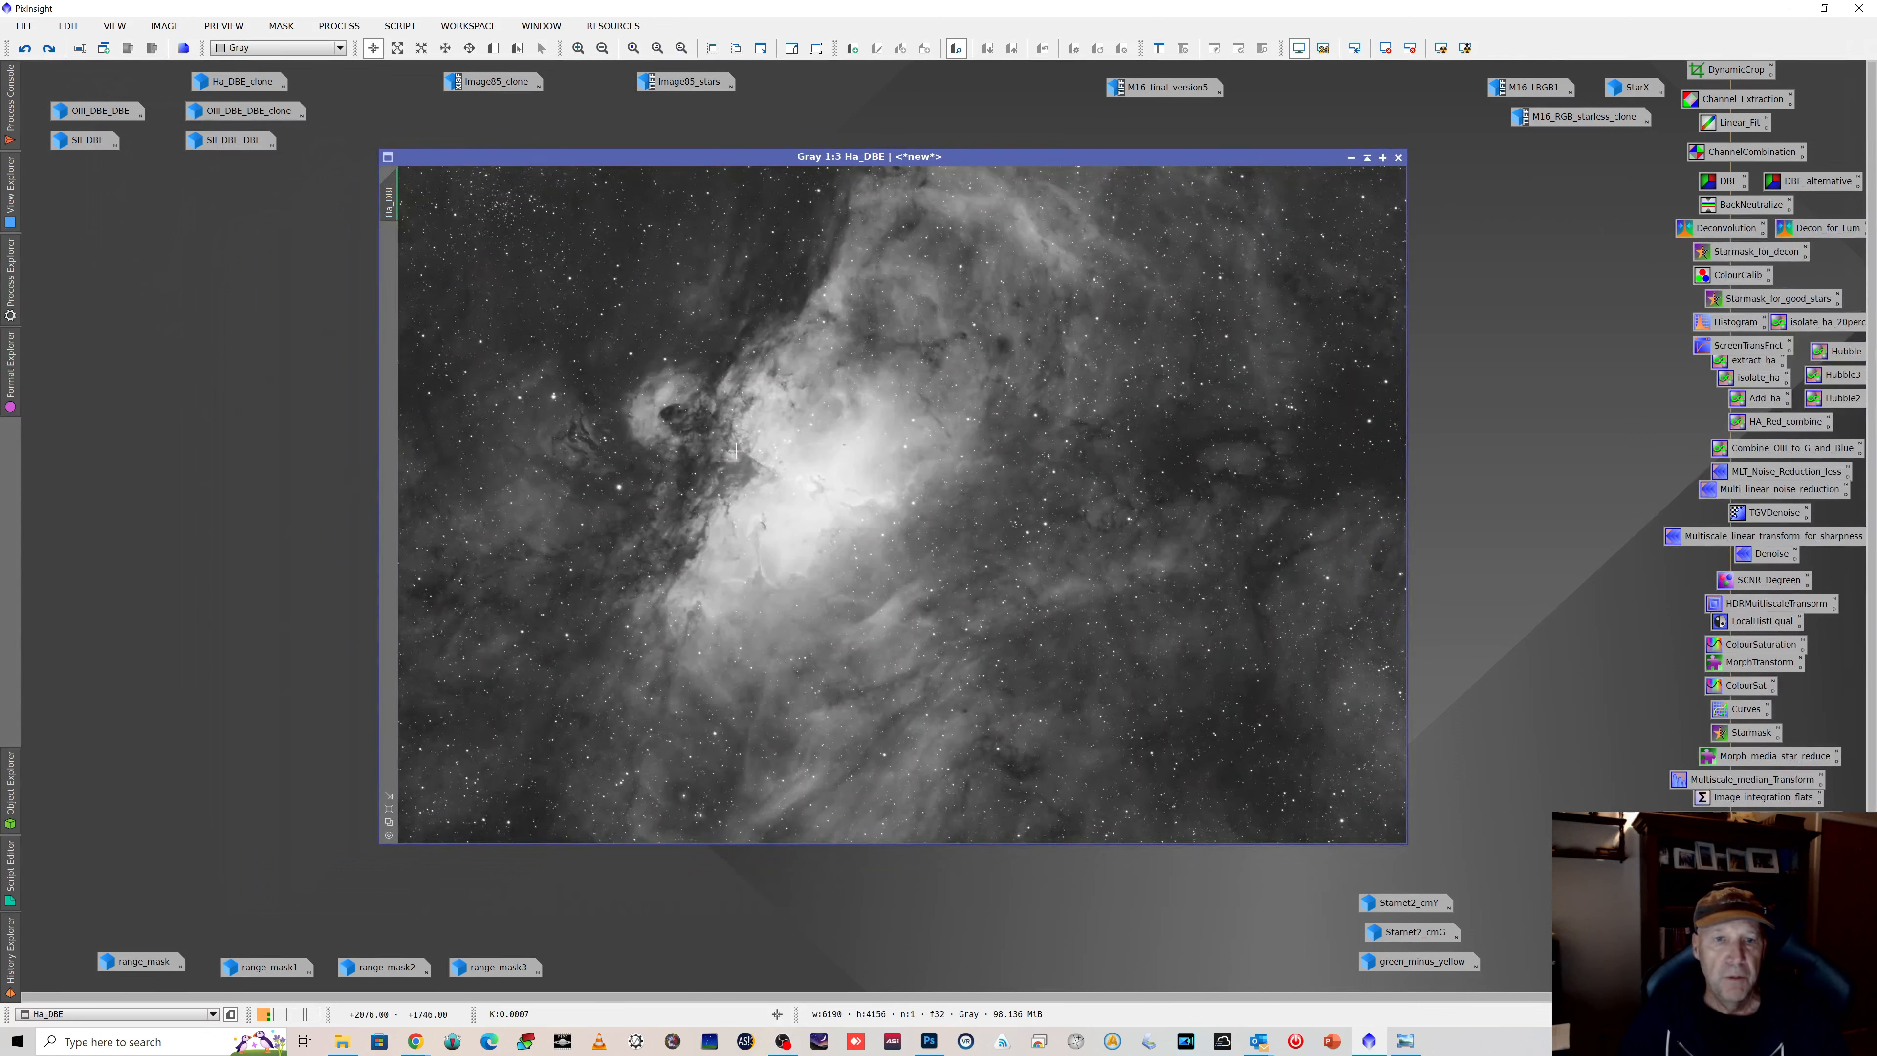
pyautogui.scroll(2, 654, 438)
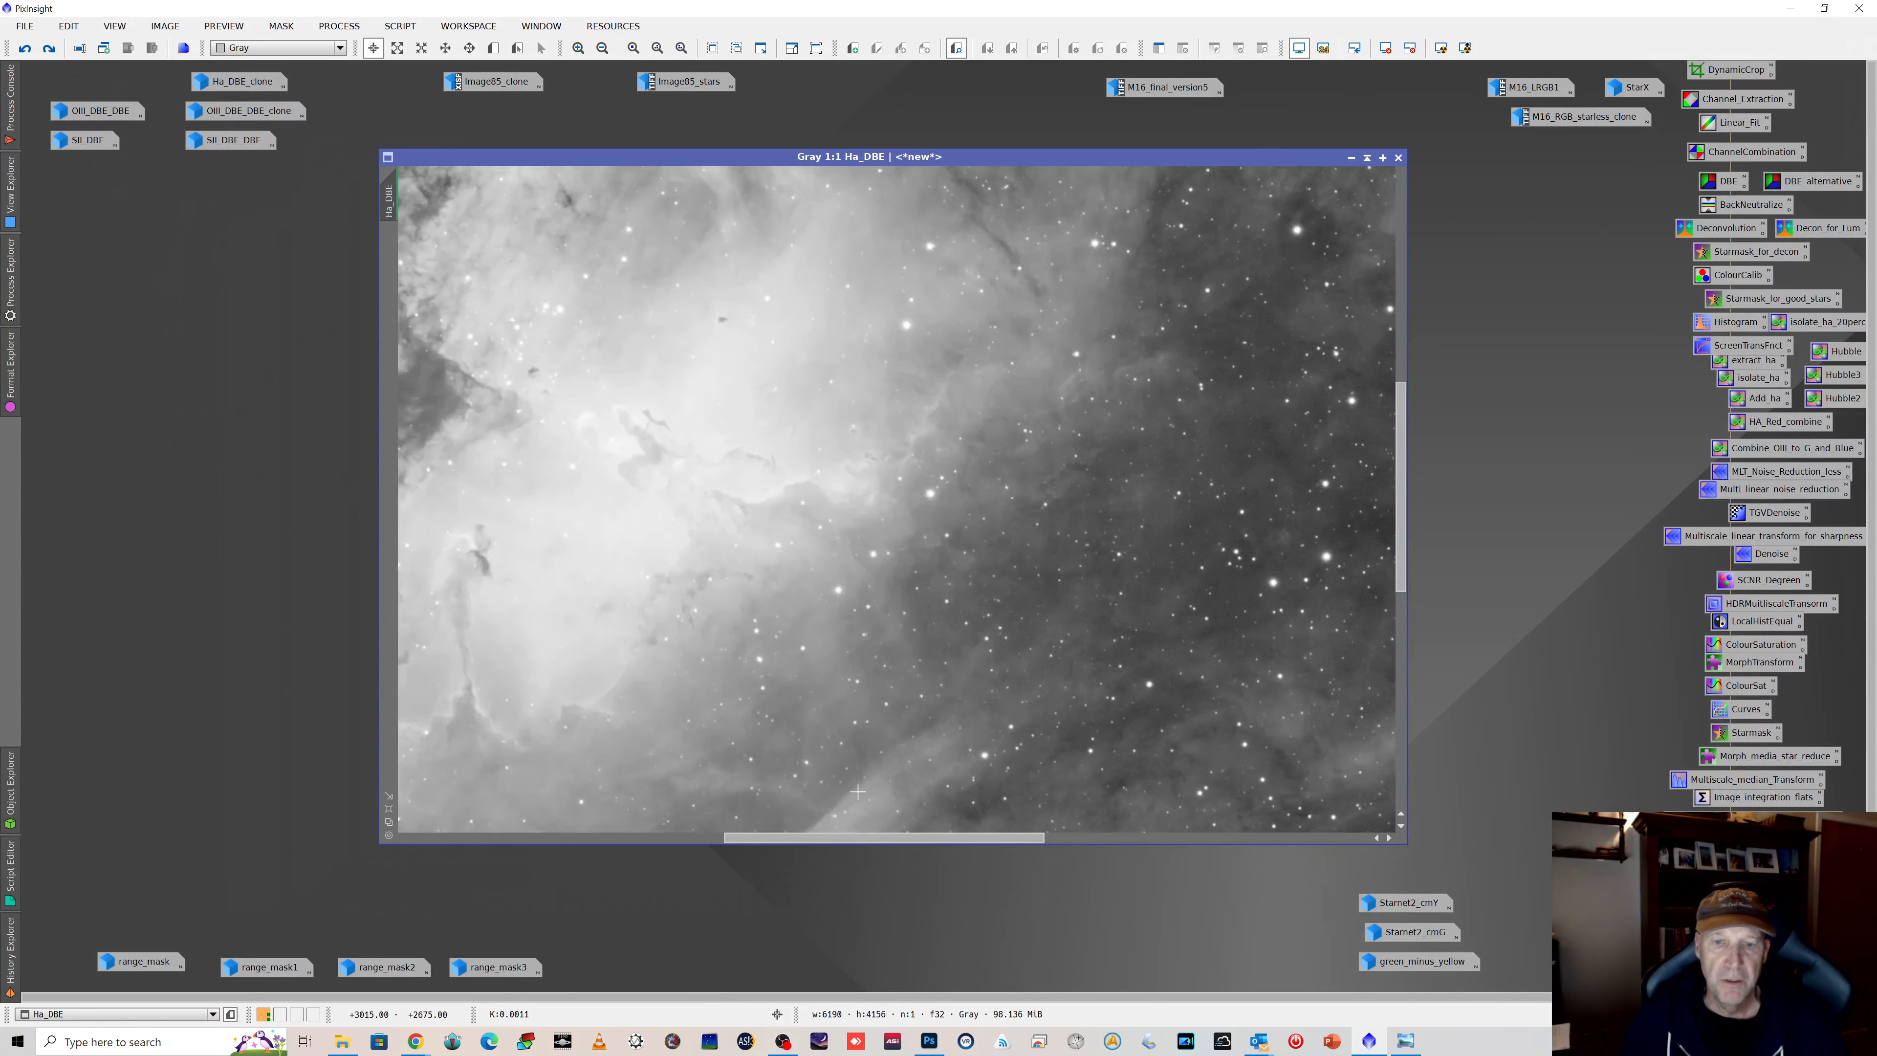
pyautogui.moveTo(915, 836); pyautogui.dragTo(554, 837)
pyautogui.scroll(2, 541, 714)
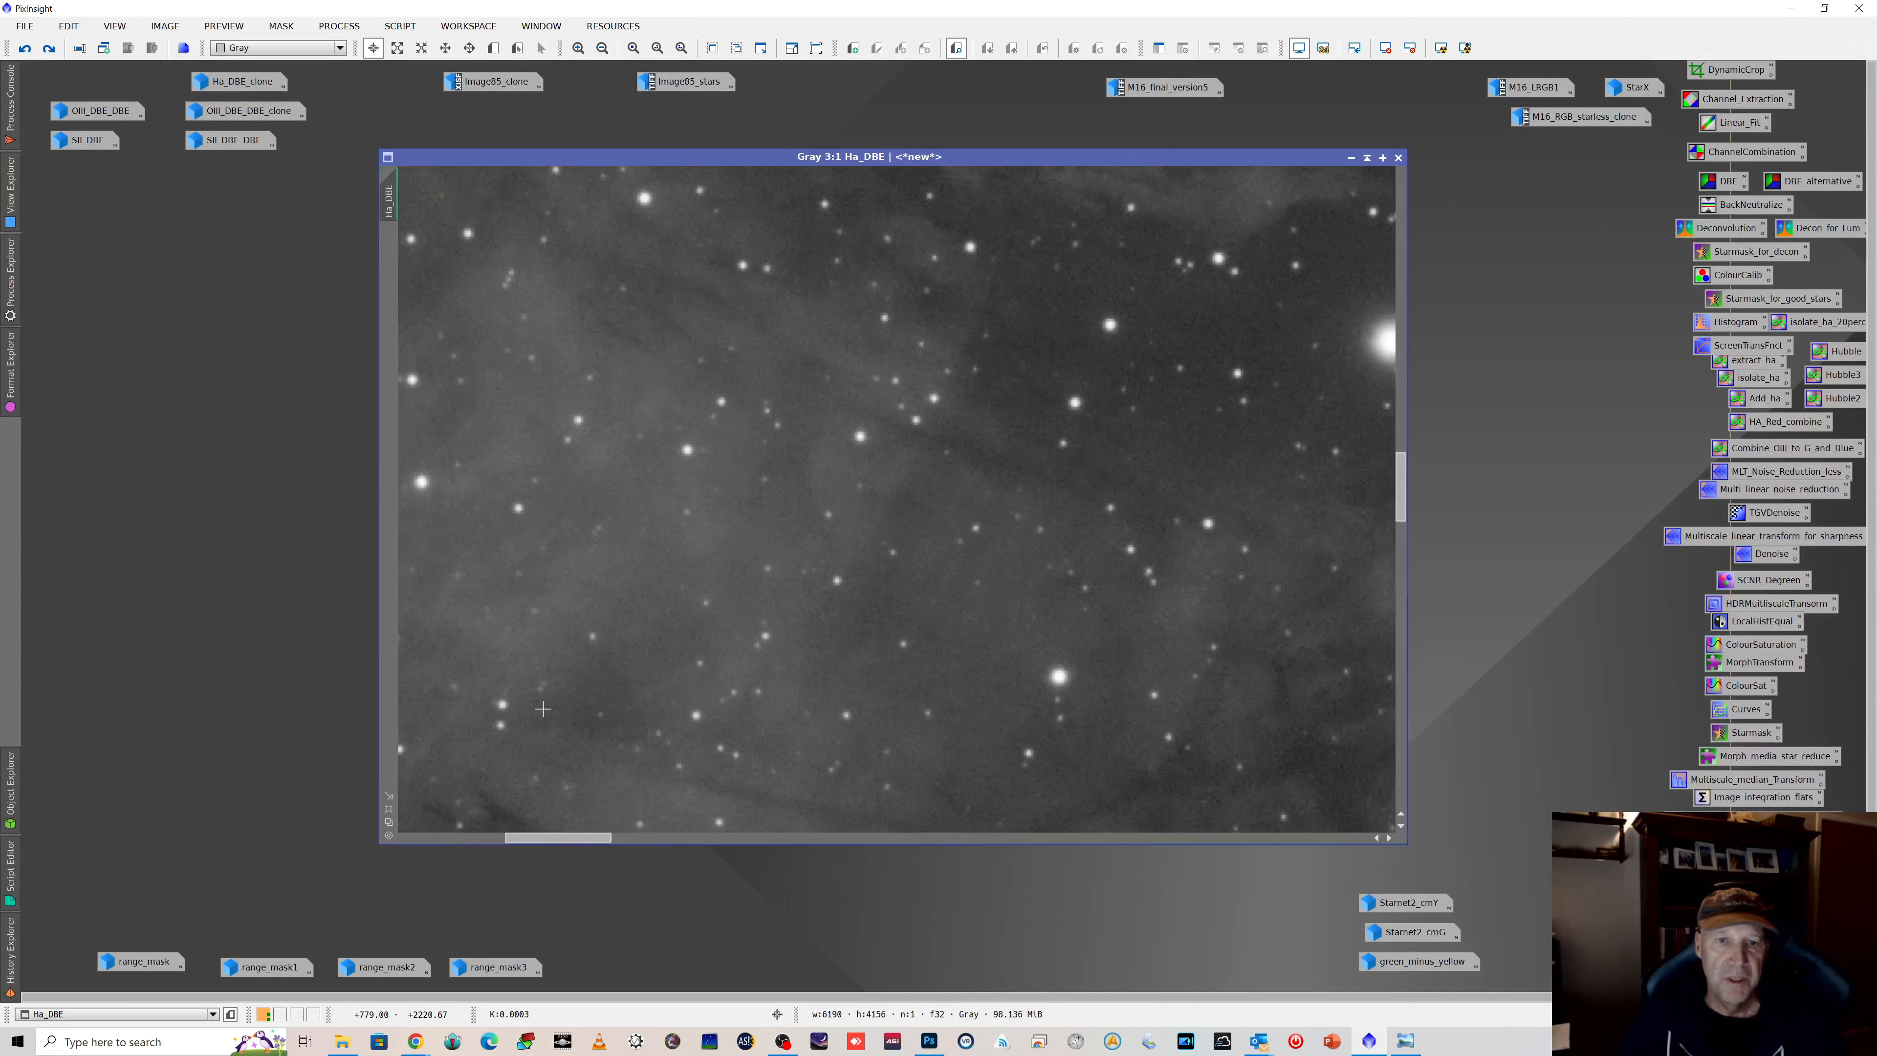
pyautogui.scroll(-2, 541, 715)
pyautogui.scroll(-1, 541, 715)
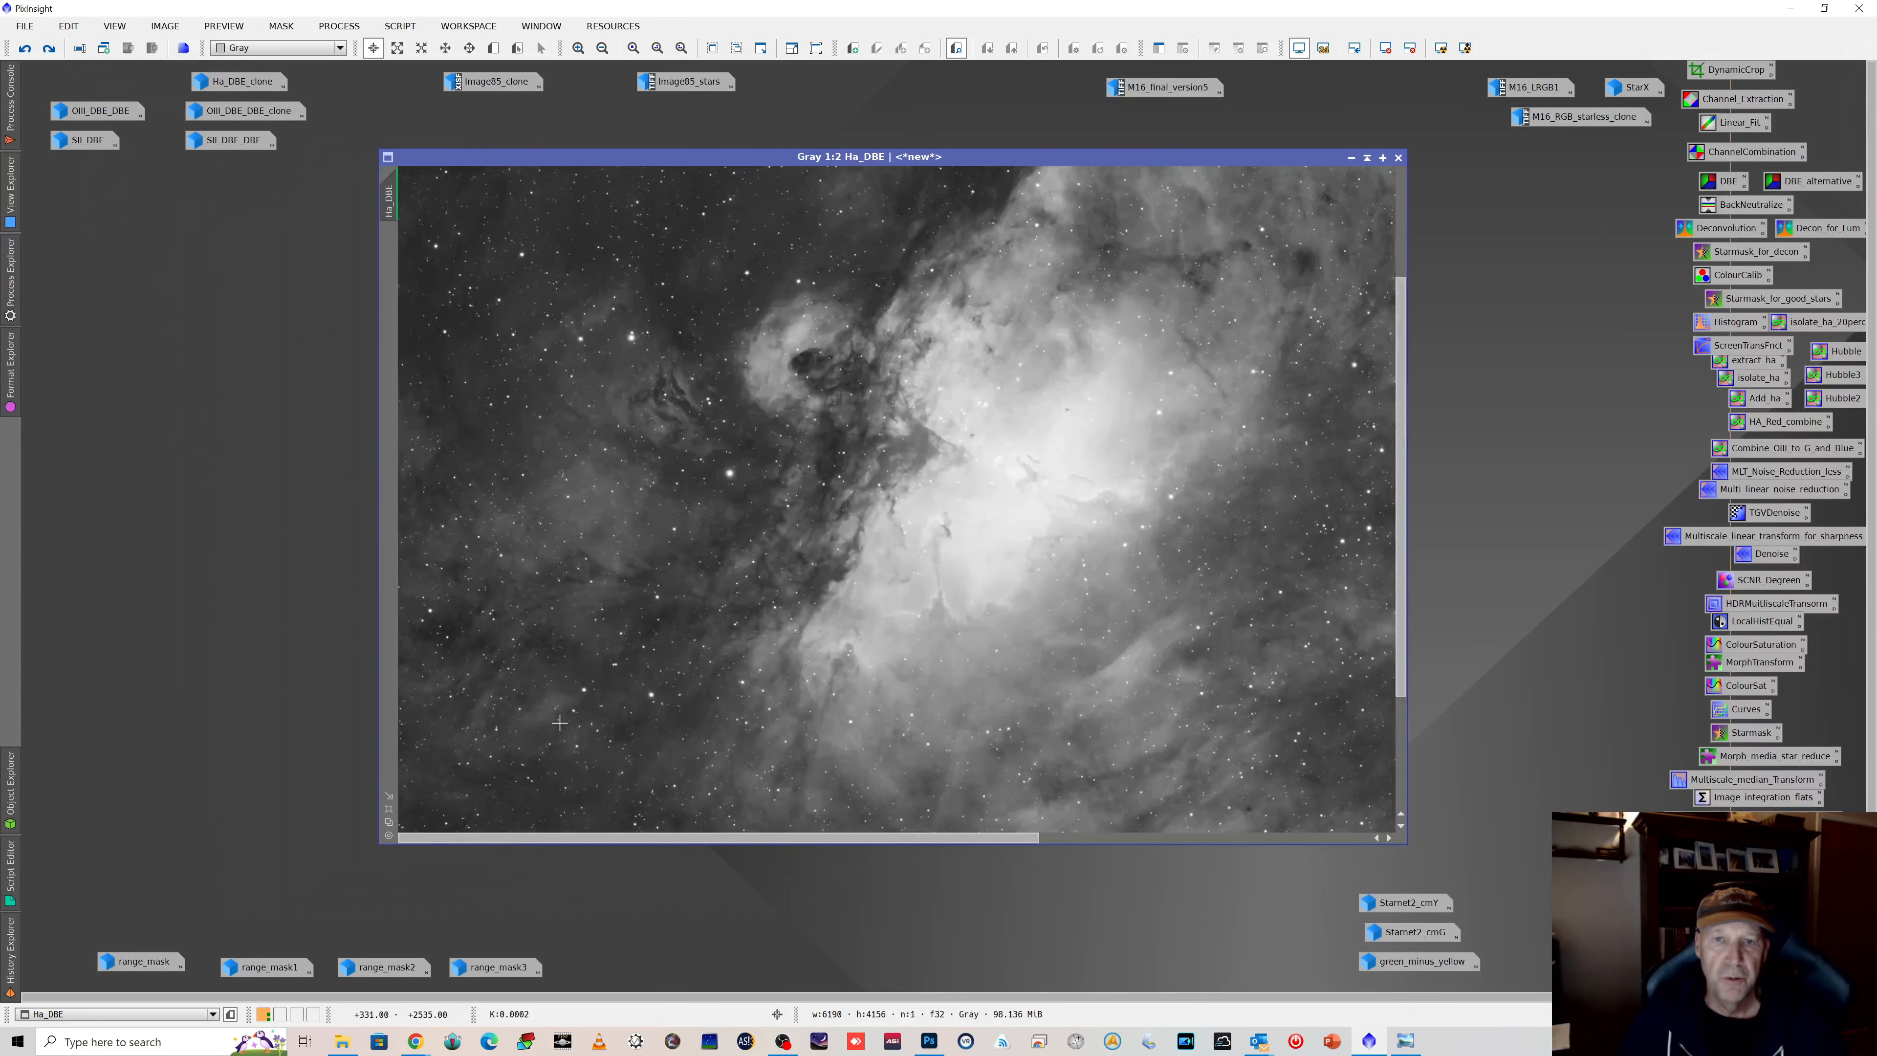
pyautogui.scroll(-1, 559, 722)
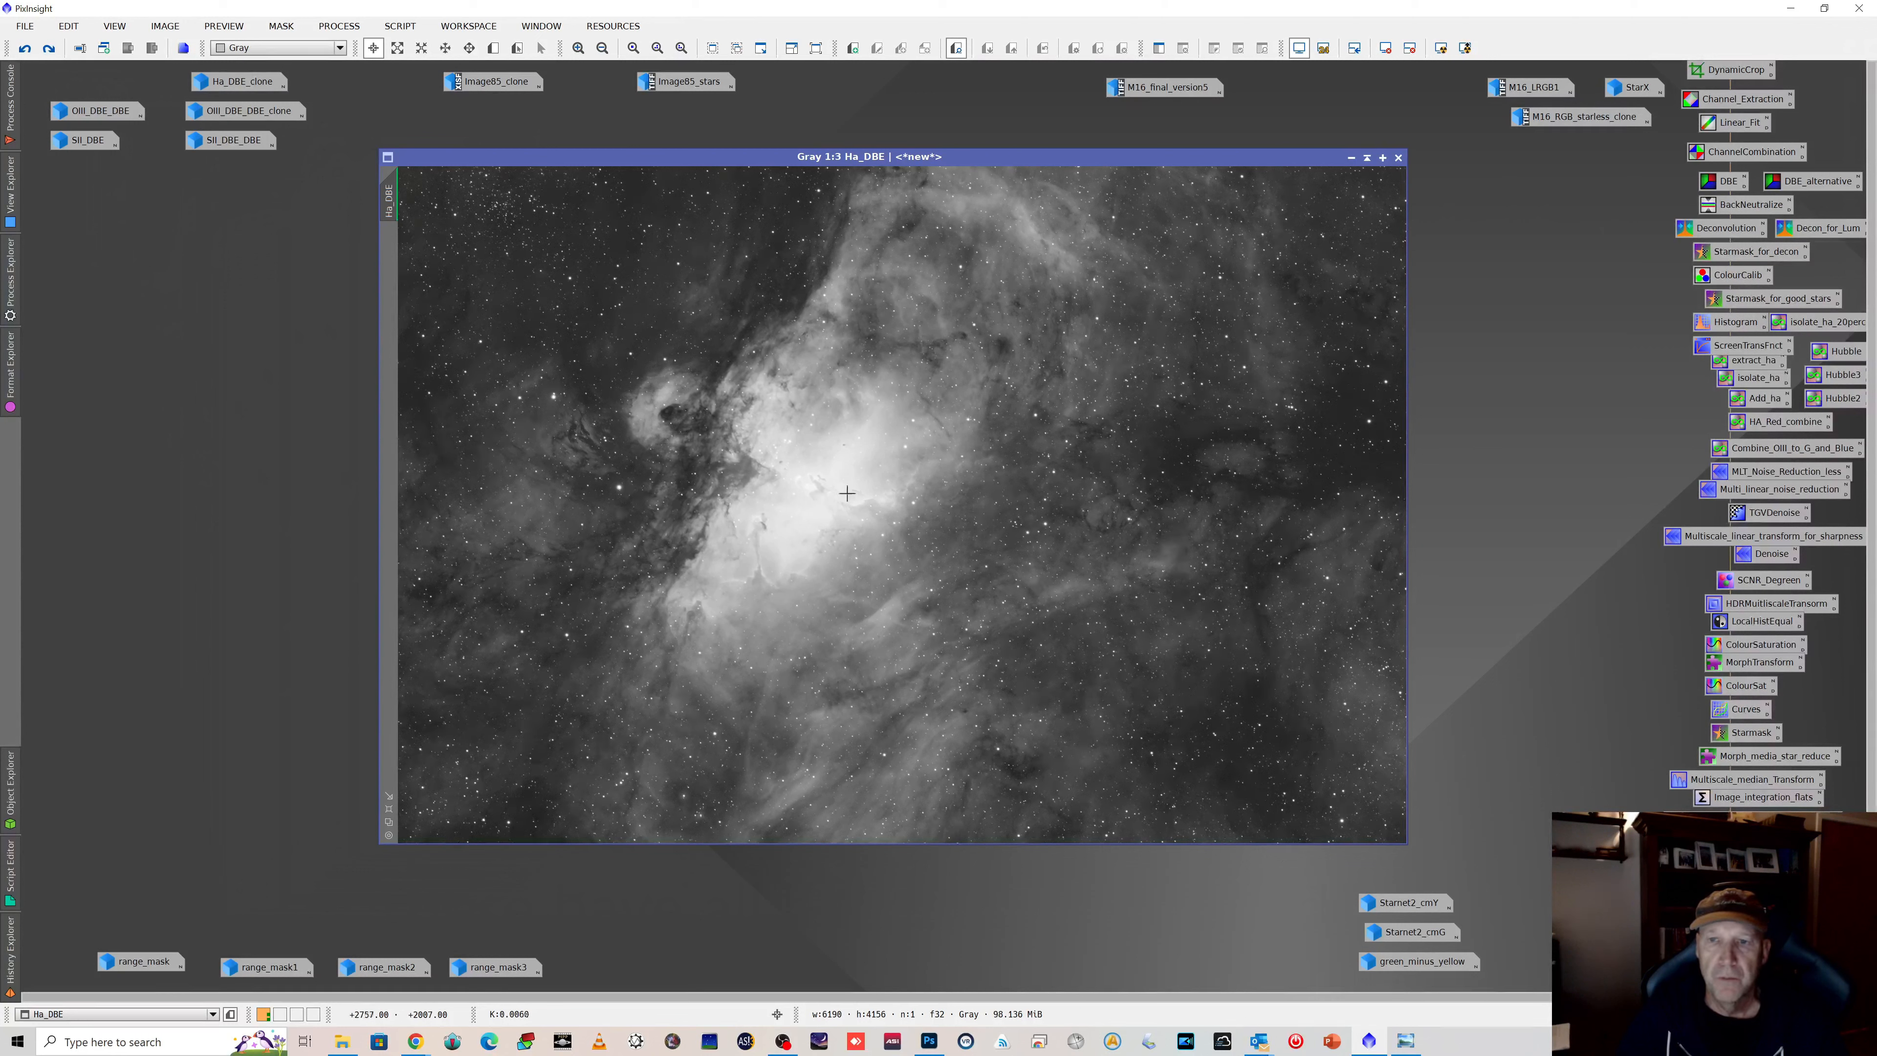
pyautogui.click(1350, 158)
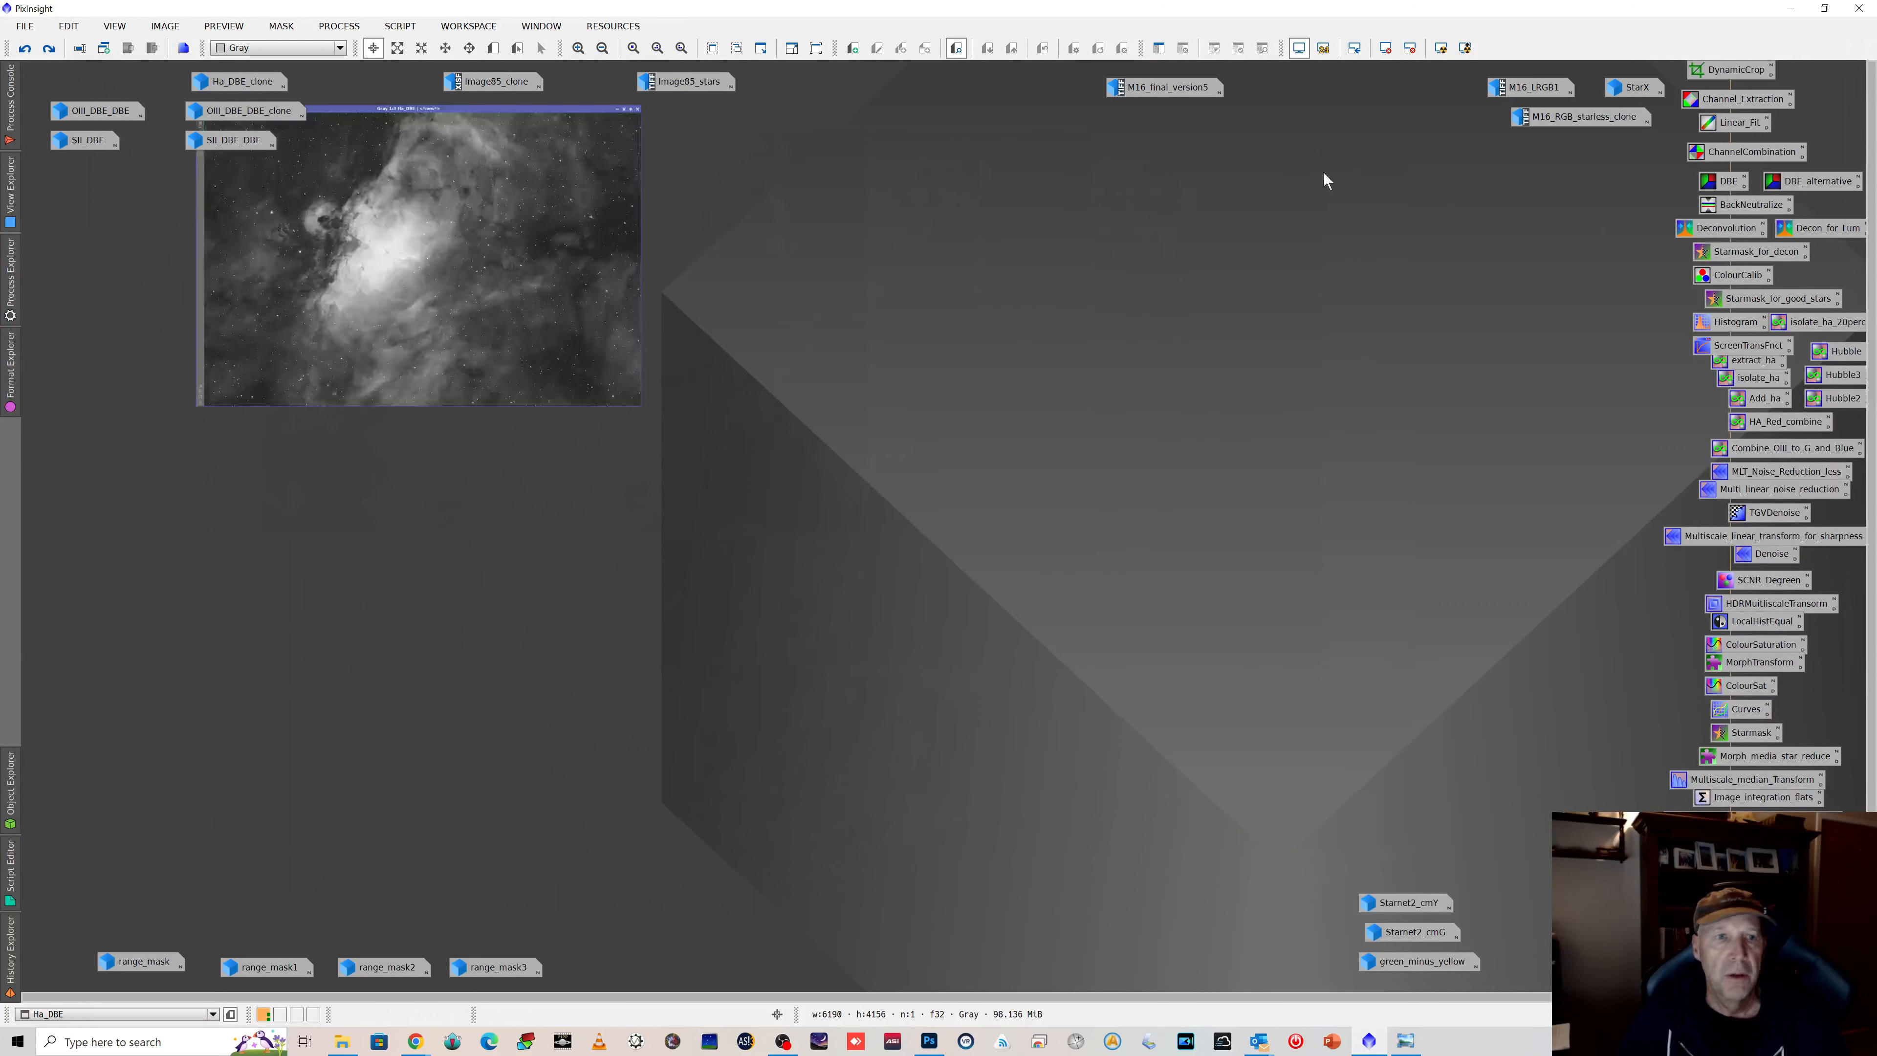
# Step: Open the OIII_DBE_DBE image, inspect the nebula core at up to 1:1 magnification, and minimize it
pyautogui.doubleClick(101, 113)
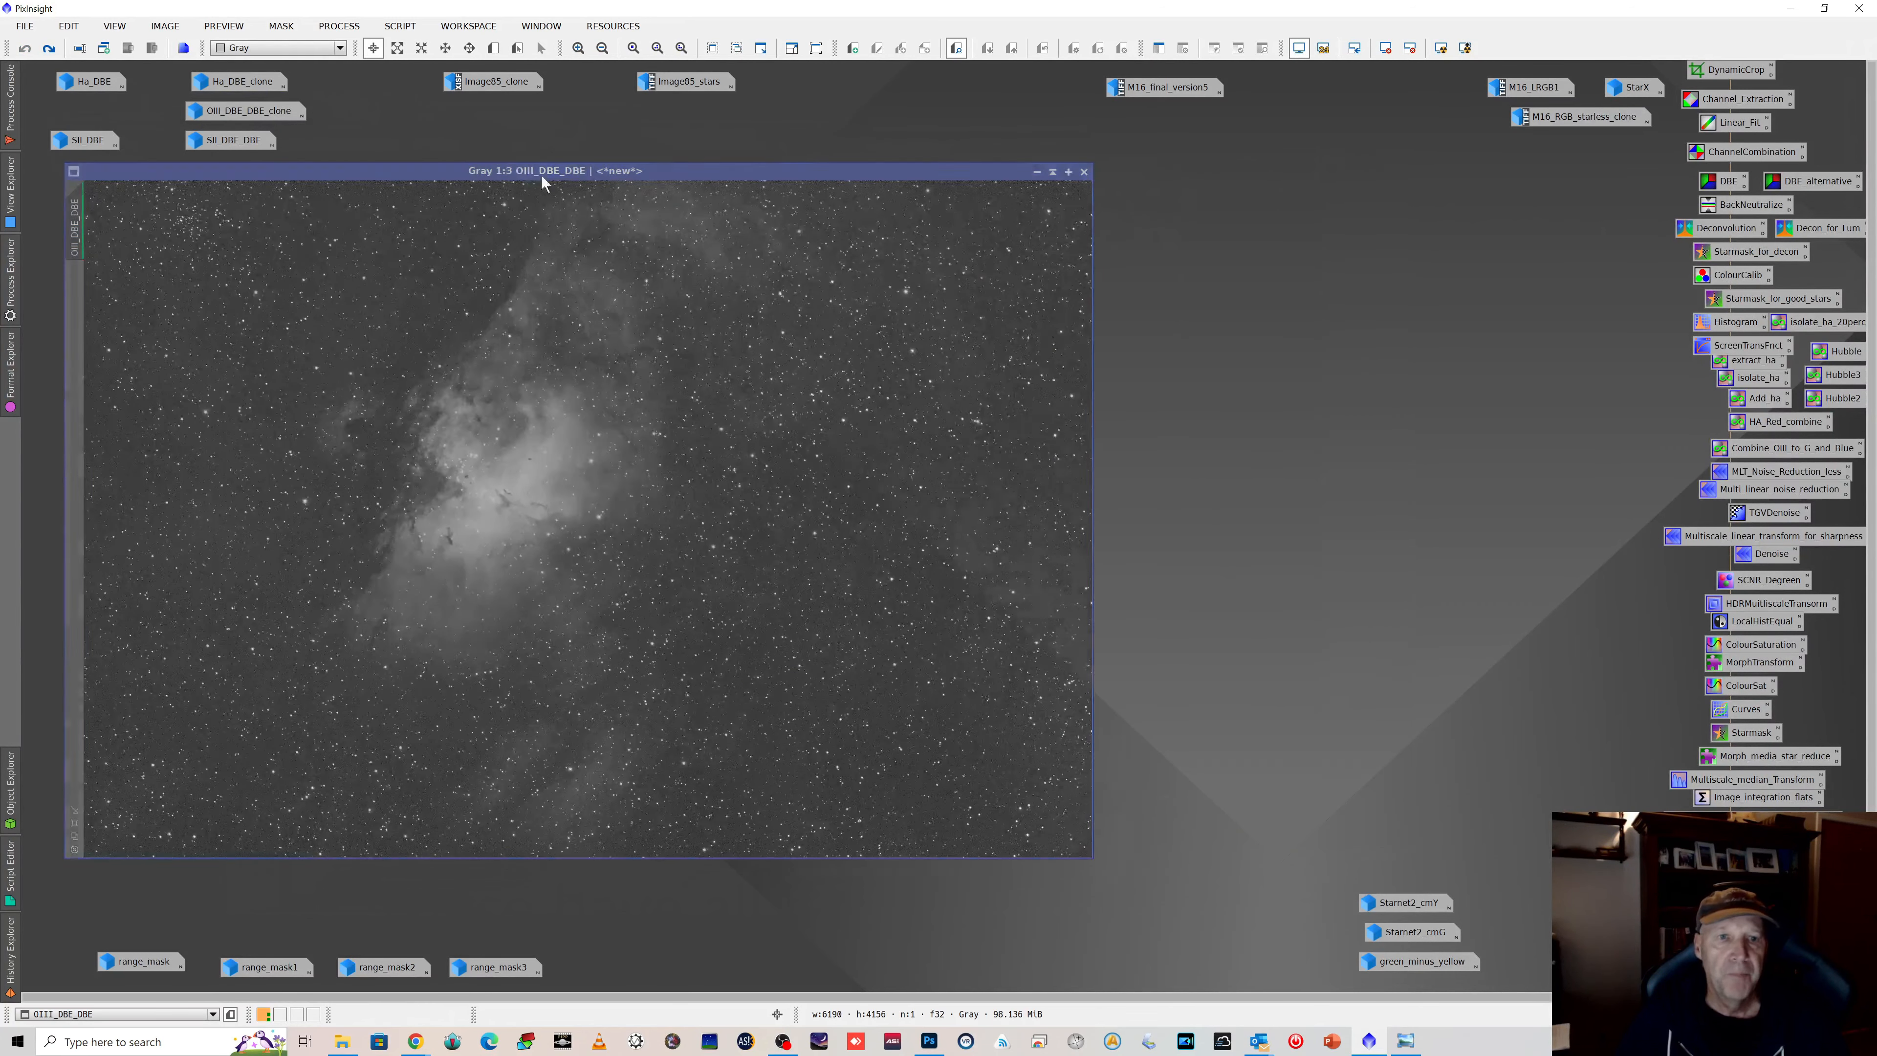
pyautogui.moveTo(544, 181); pyautogui.dragTo(870, 194)
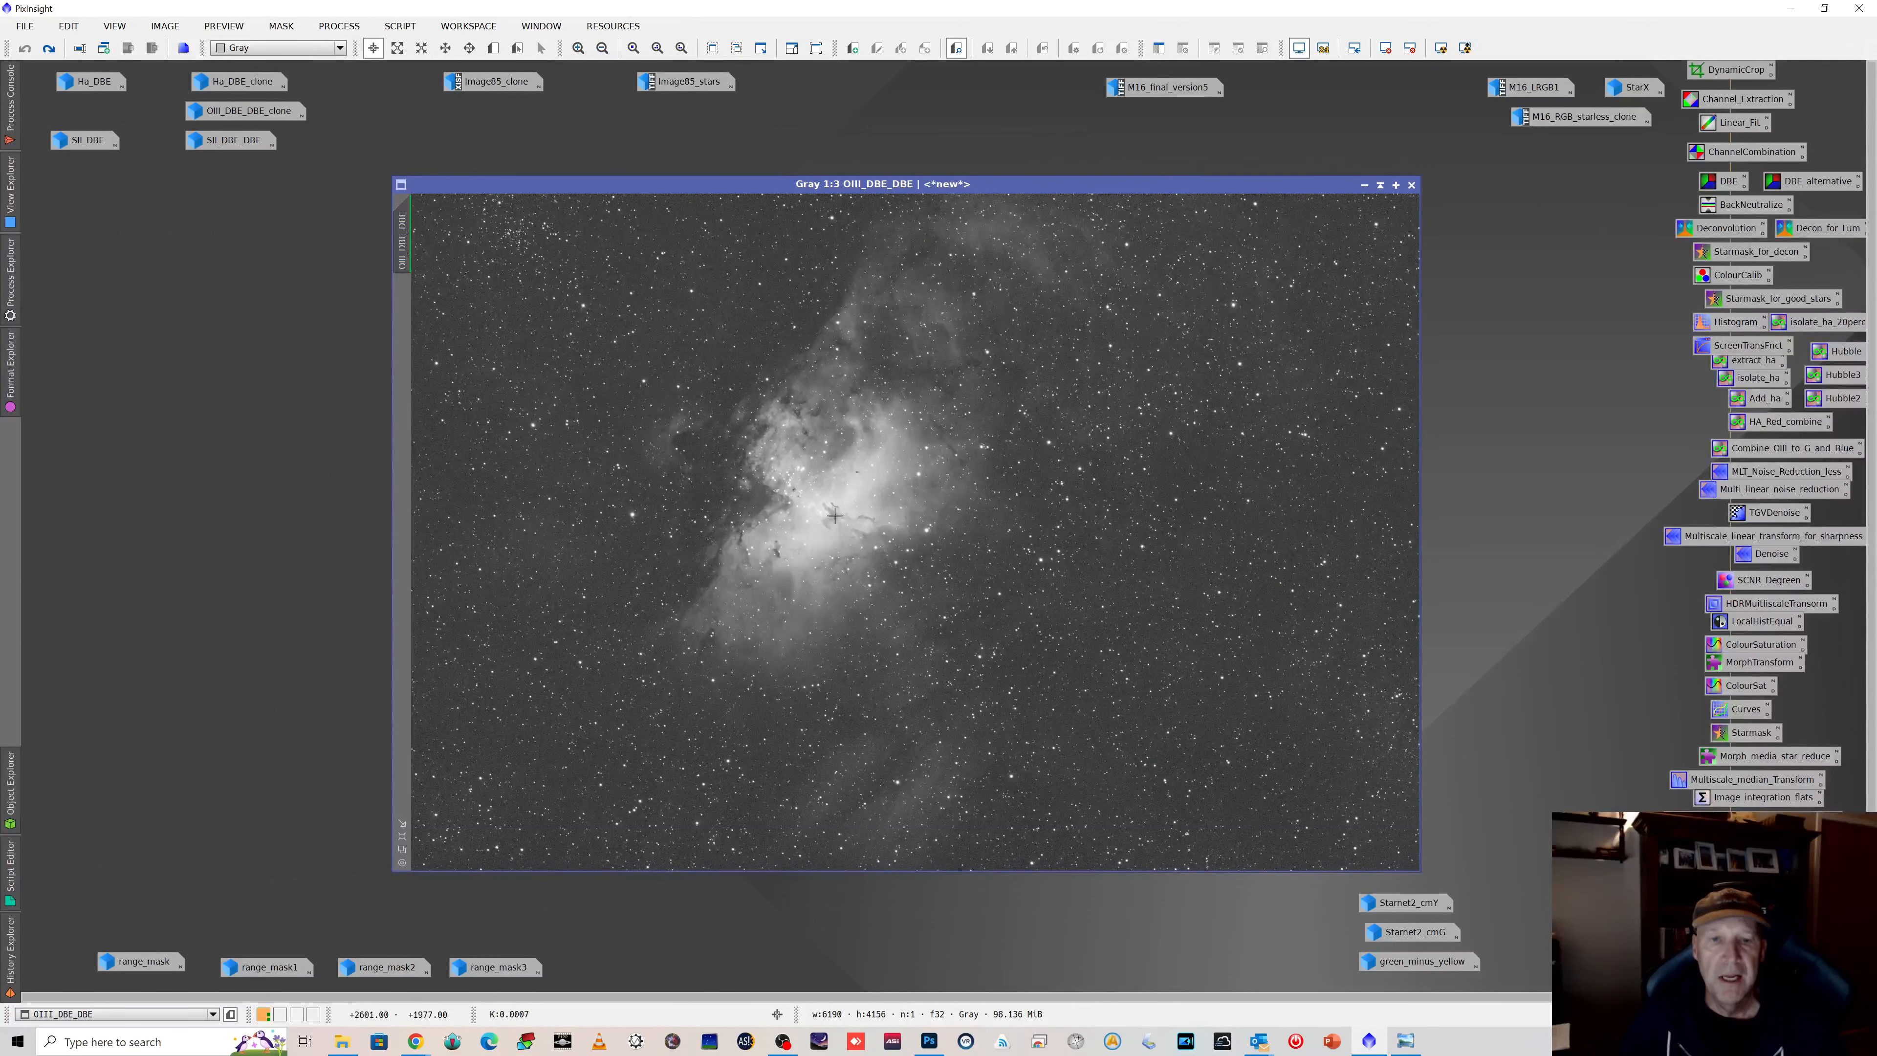
pyautogui.scroll(1, 778, 512)
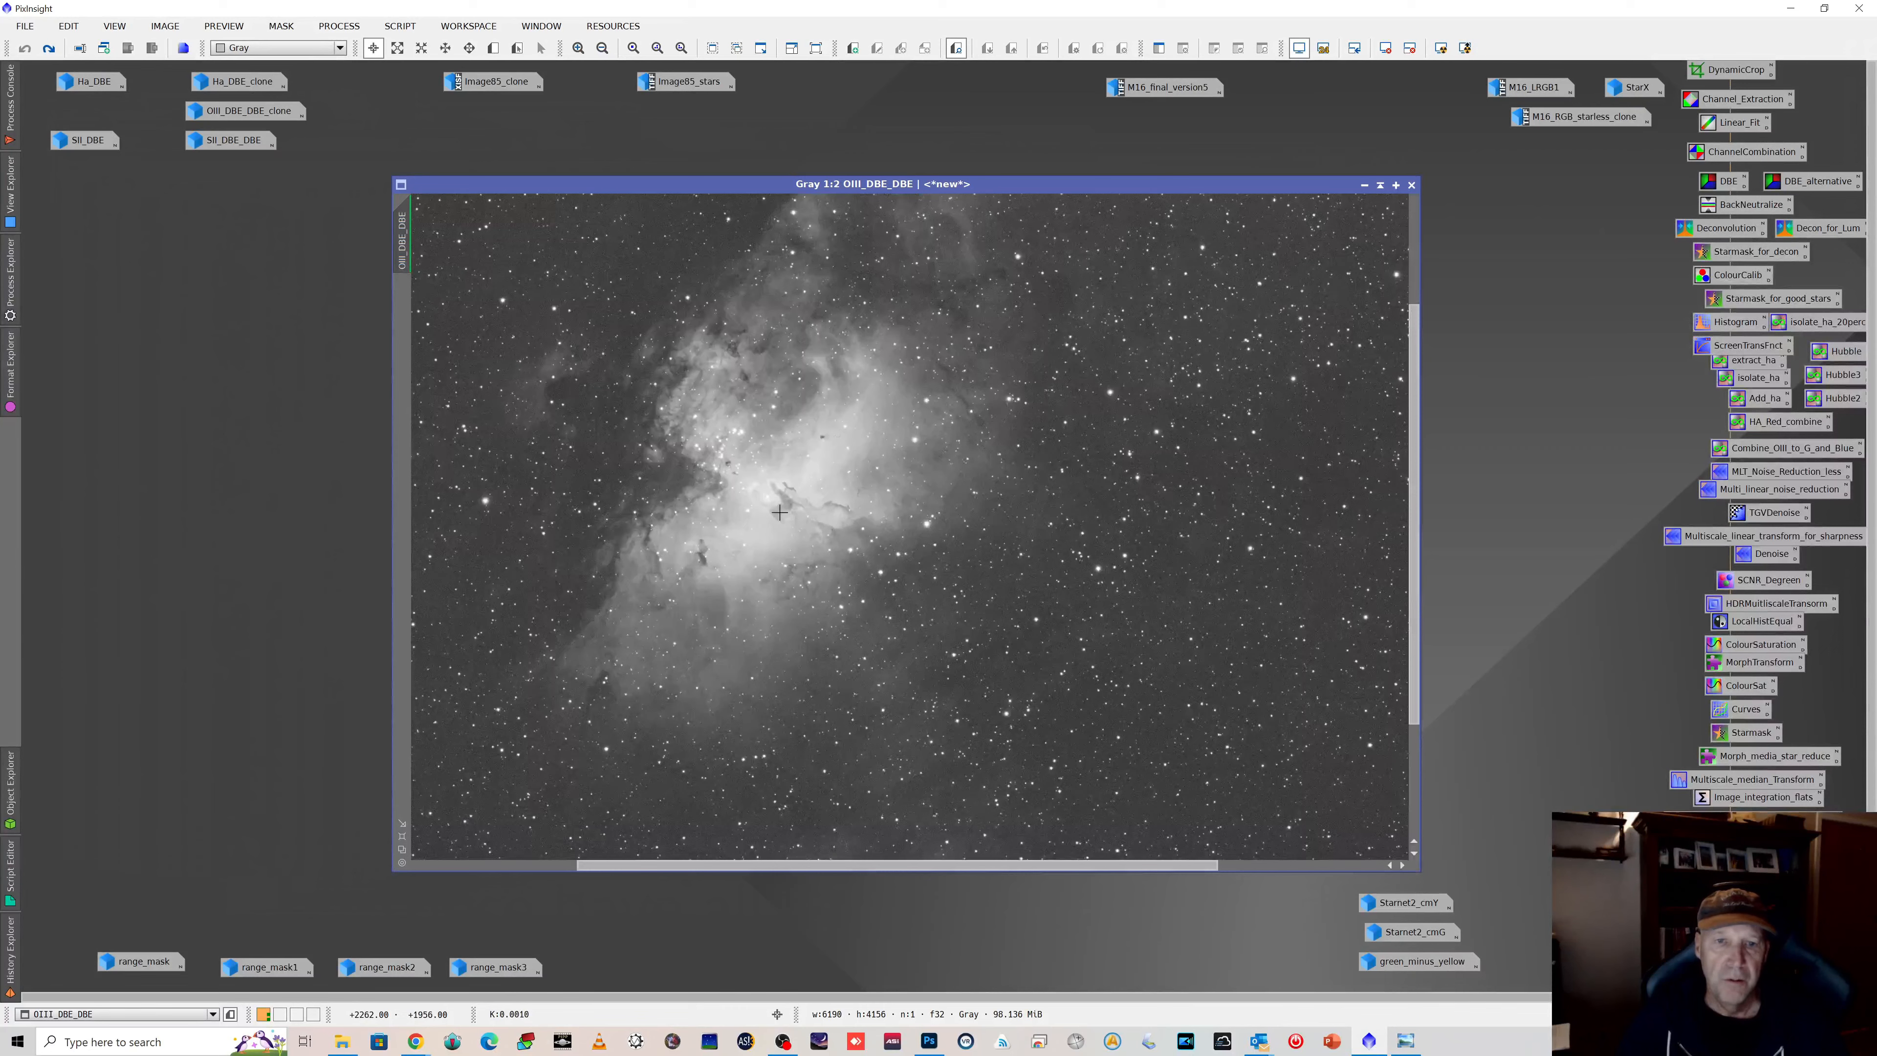
pyautogui.scroll(1, 779, 512)
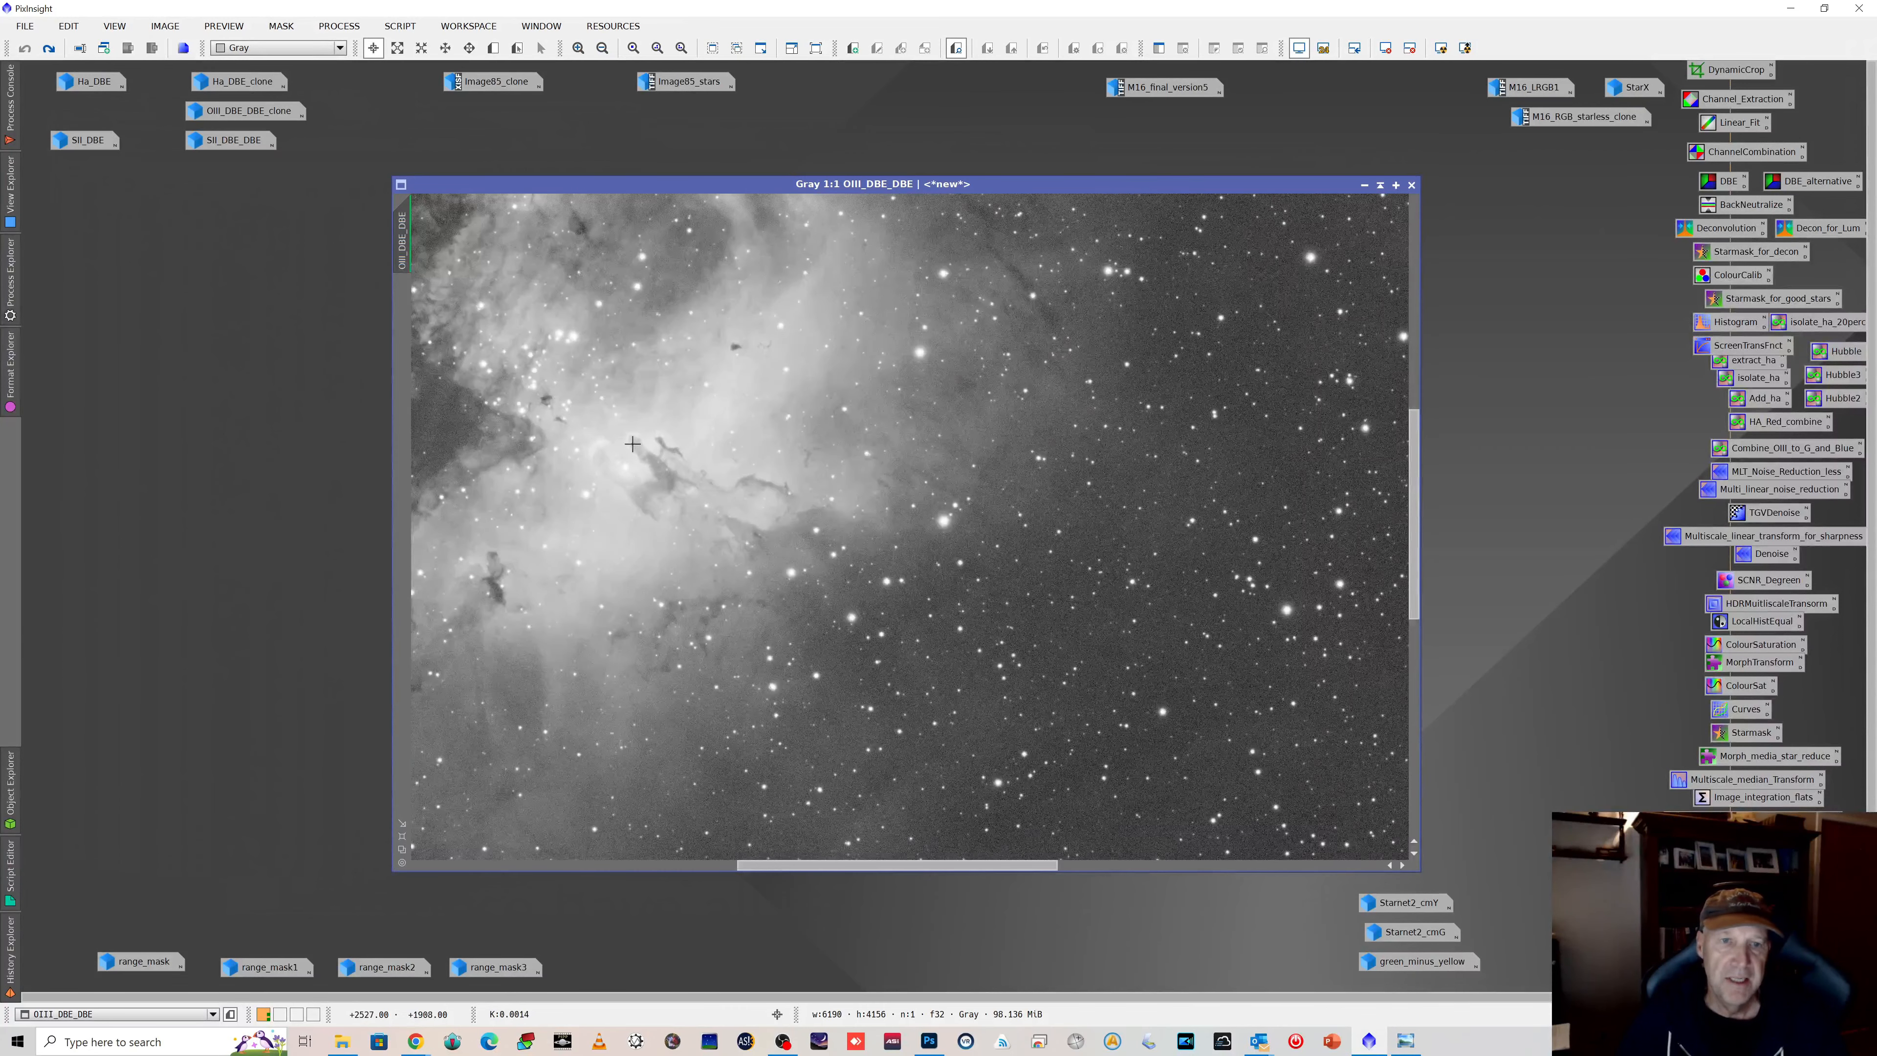
pyautogui.scroll(-2, 699, 505)
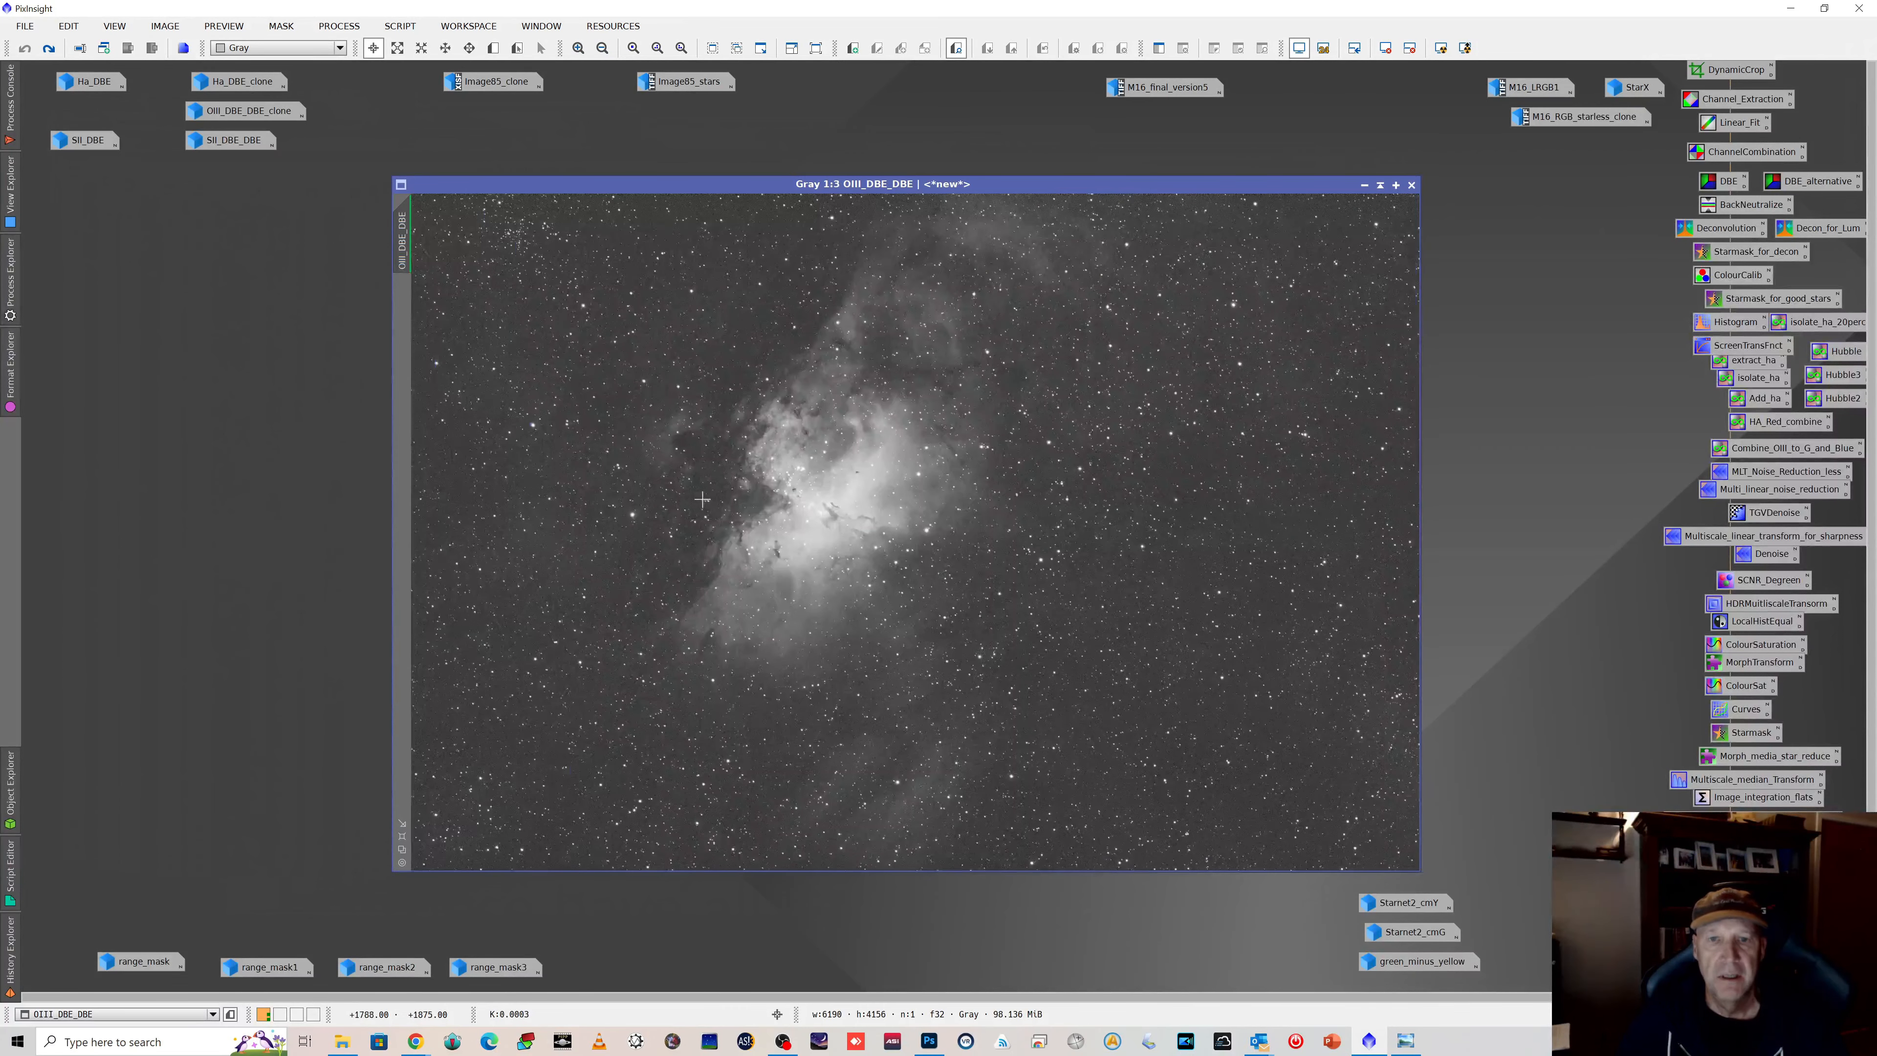
pyautogui.click(1363, 186)
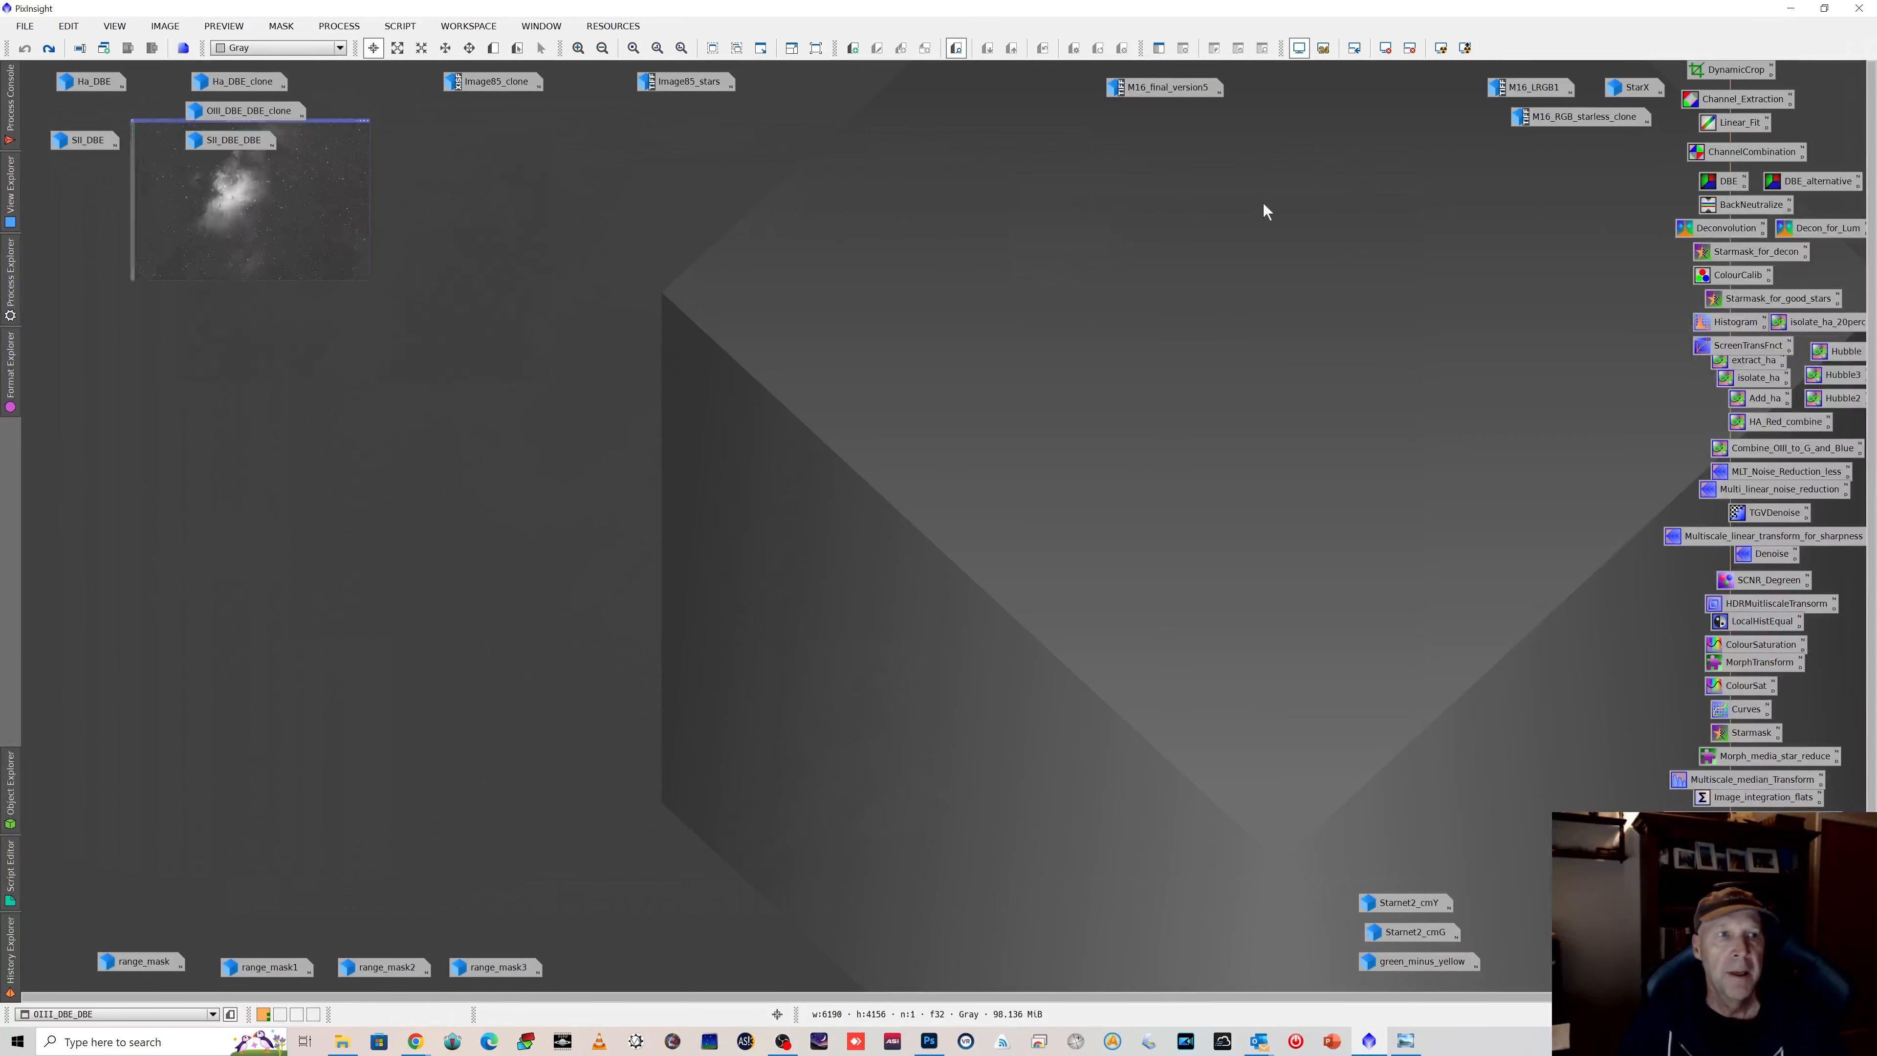
# Step: Open the SII_DBE image, inspect the pillars and surrounding stars at up to 2:1 magnification, and minimize it
pyautogui.doubleClick(80, 142)
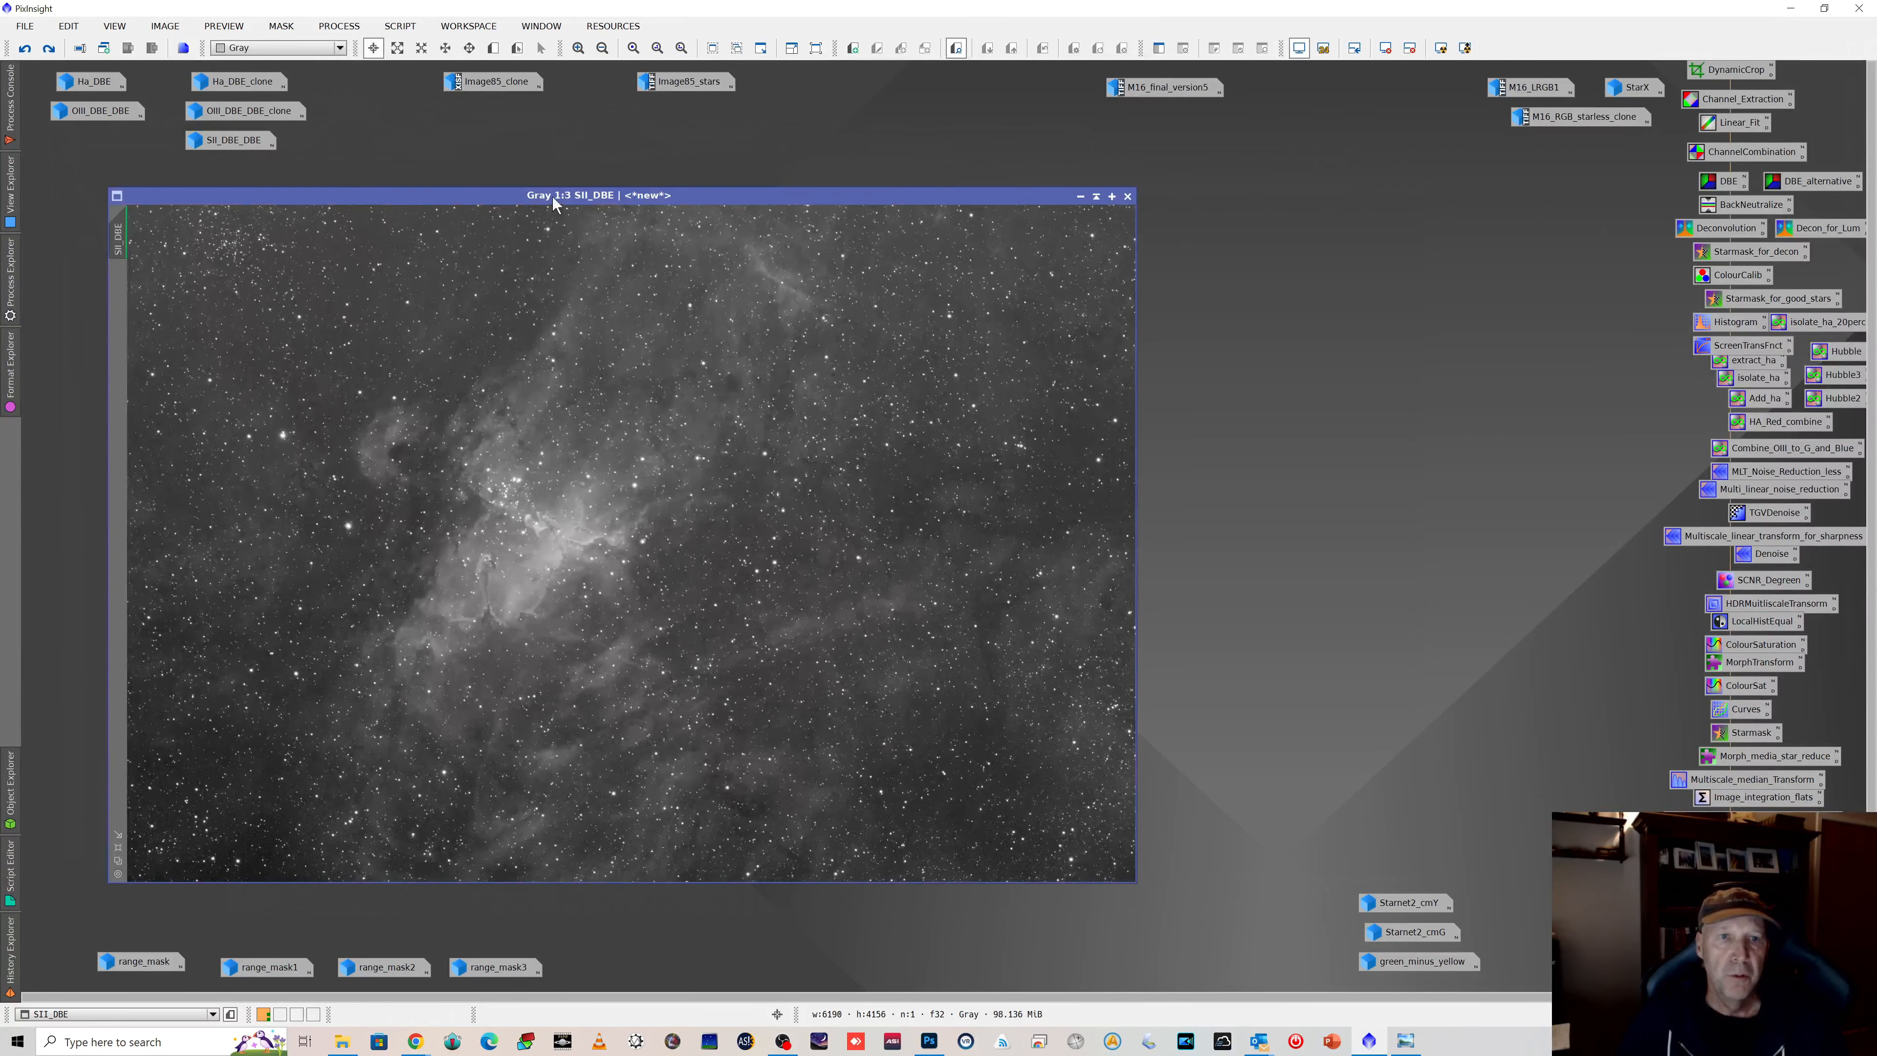
pyautogui.moveTo(553, 197); pyautogui.dragTo(877, 172)
pyautogui.scroll(2, 709, 464)
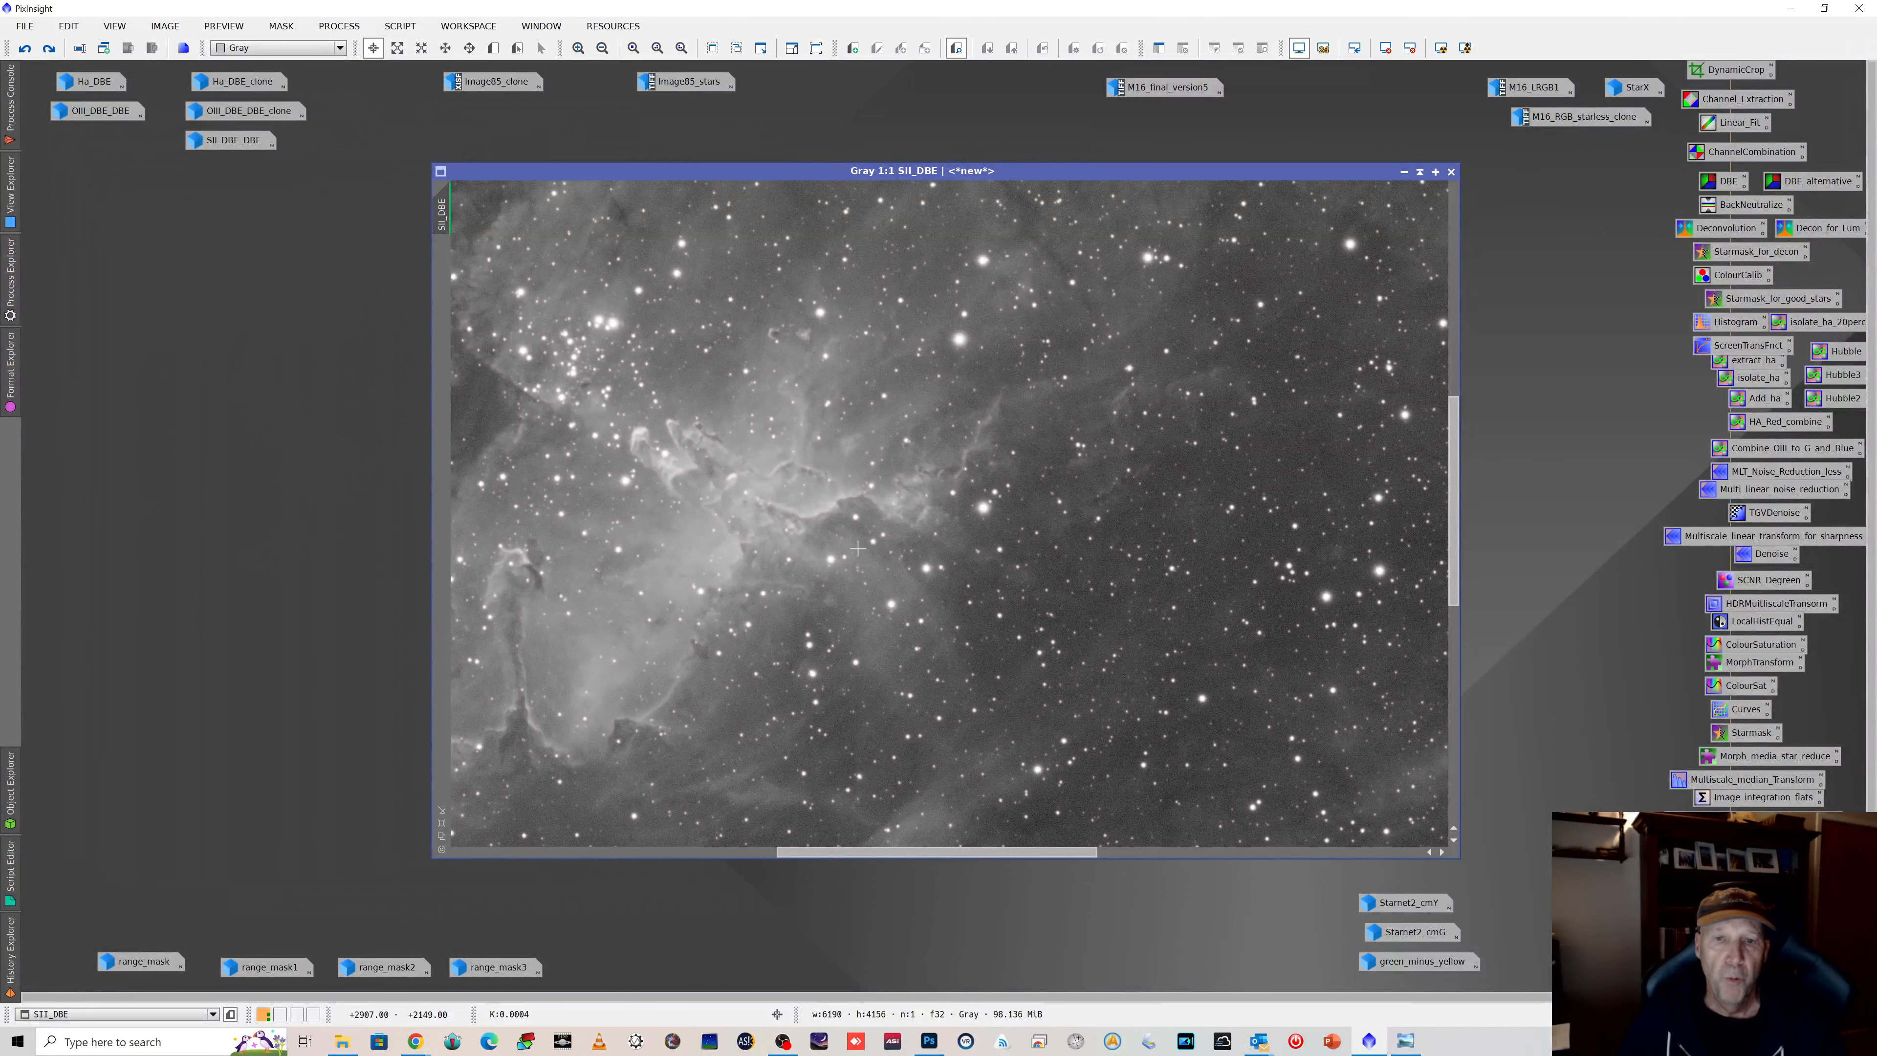
pyautogui.moveTo(902, 853); pyautogui.dragTo(835, 853)
pyautogui.scroll(-3, 879, 517)
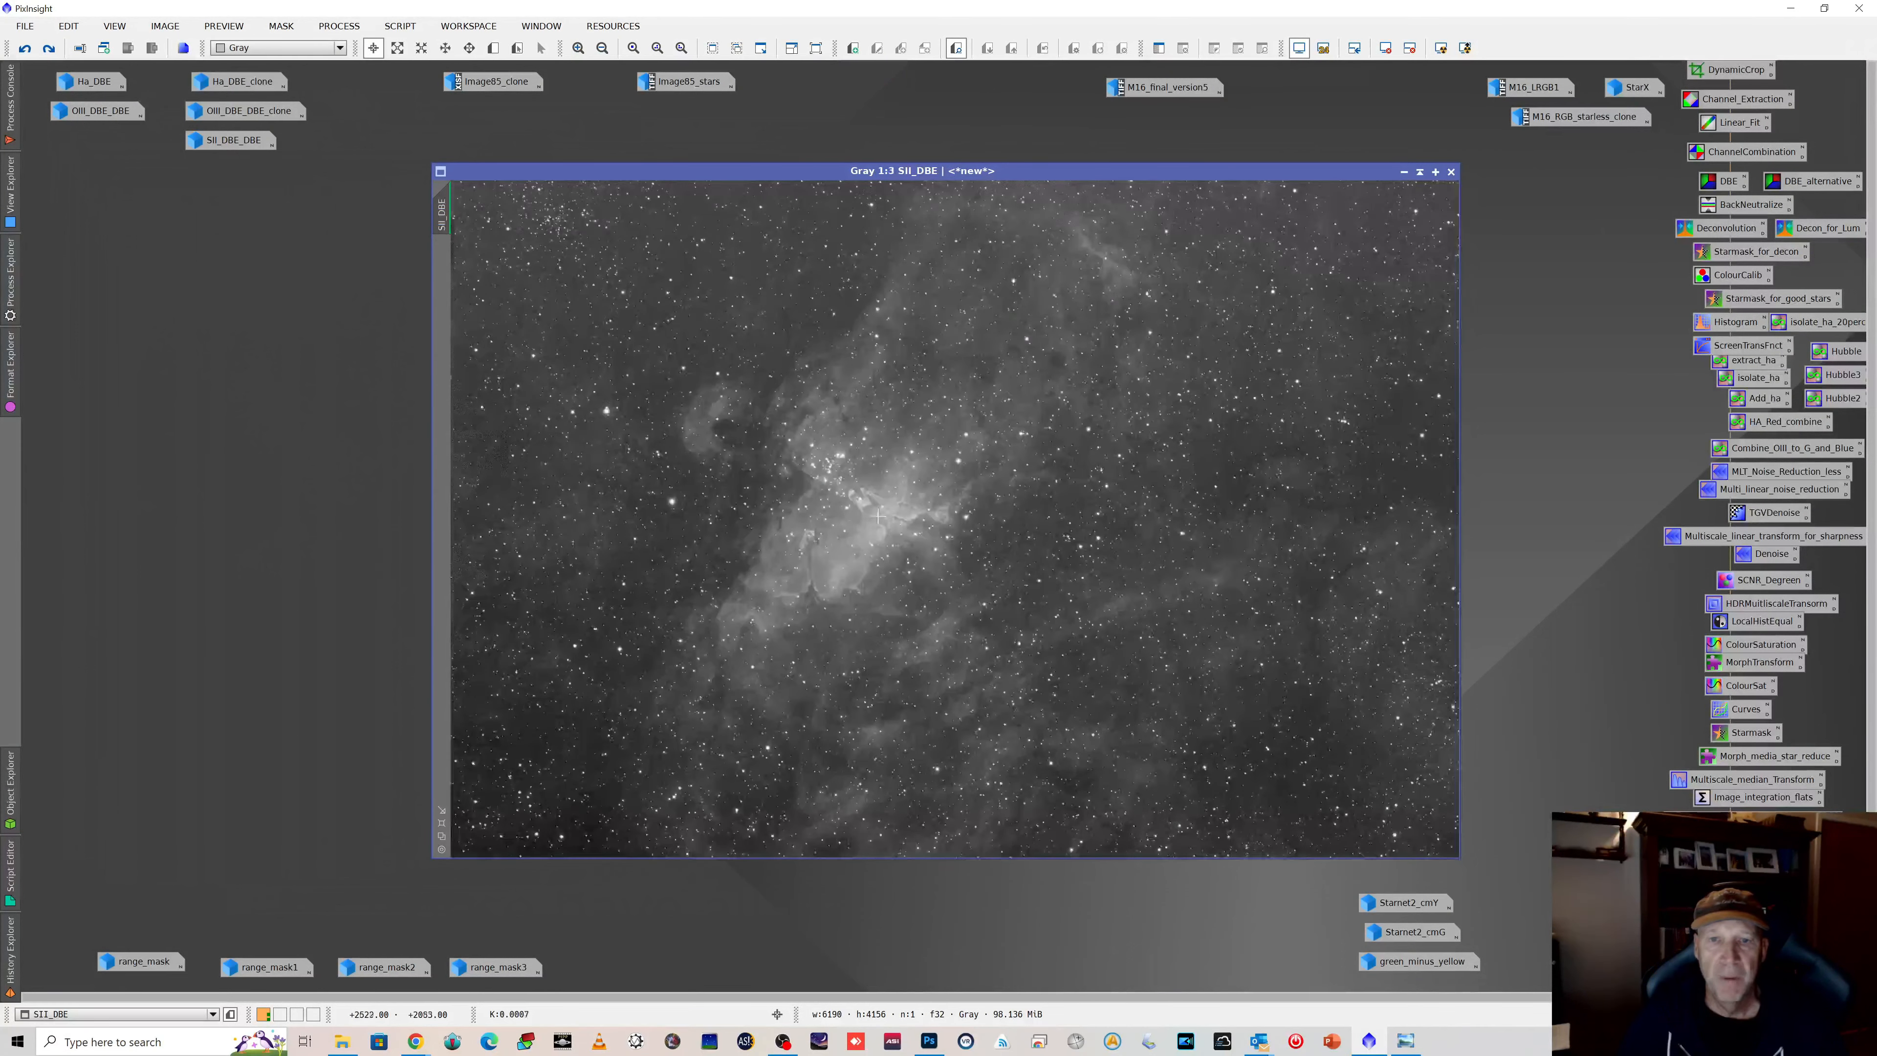
pyautogui.scroll(1, 880, 513)
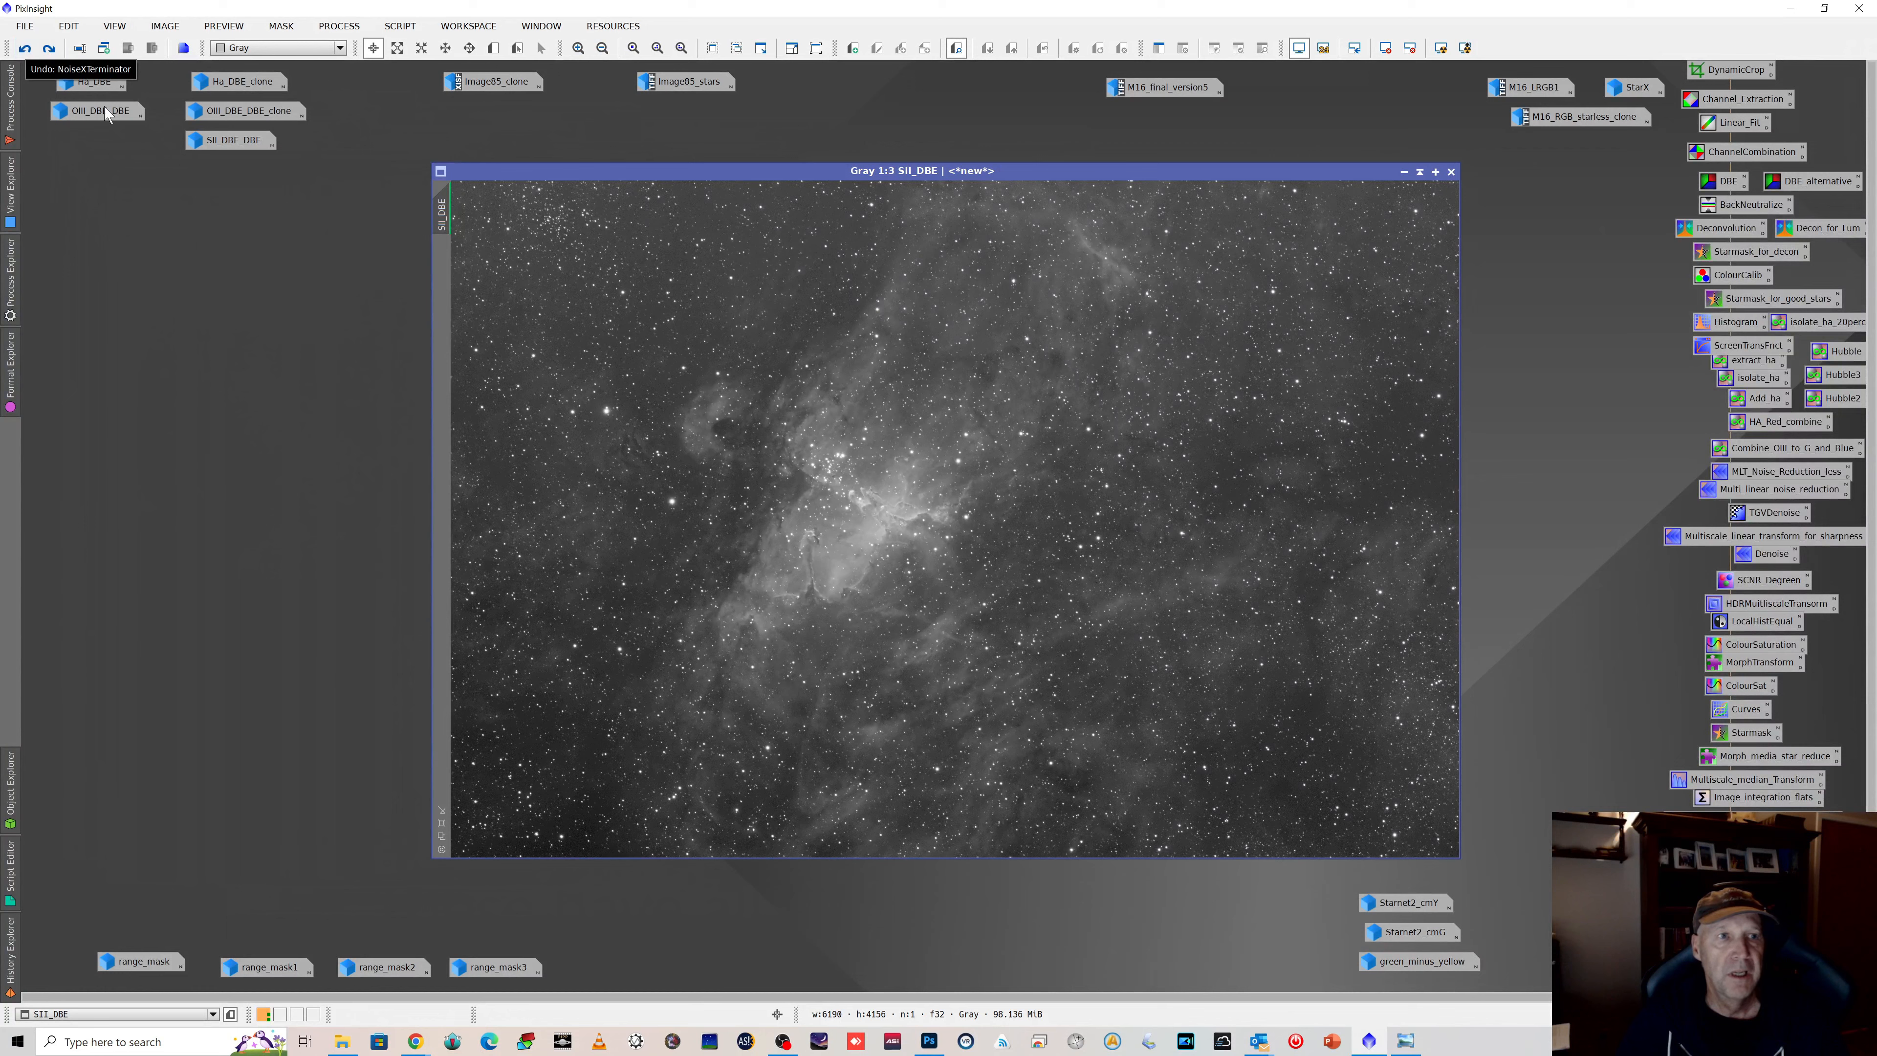
pyautogui.scroll(2, 862, 314)
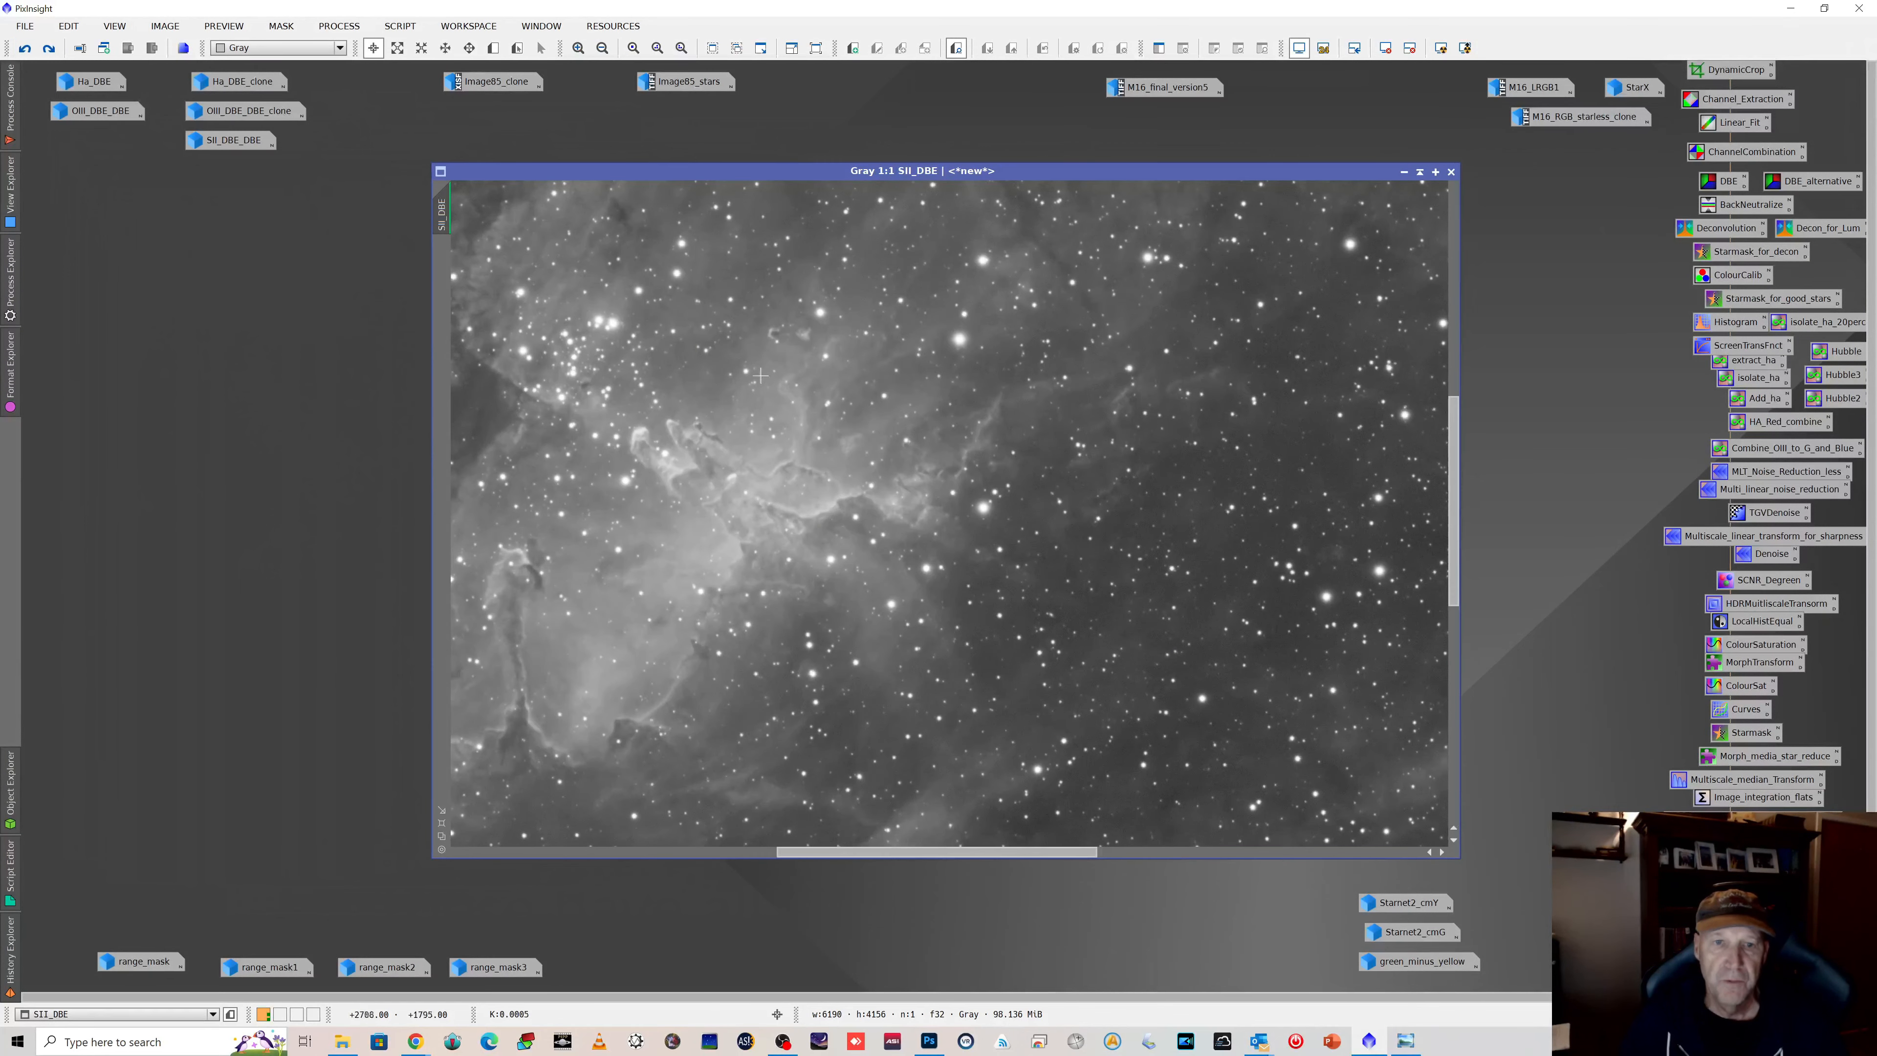
pyautogui.scroll(1, 666, 285)
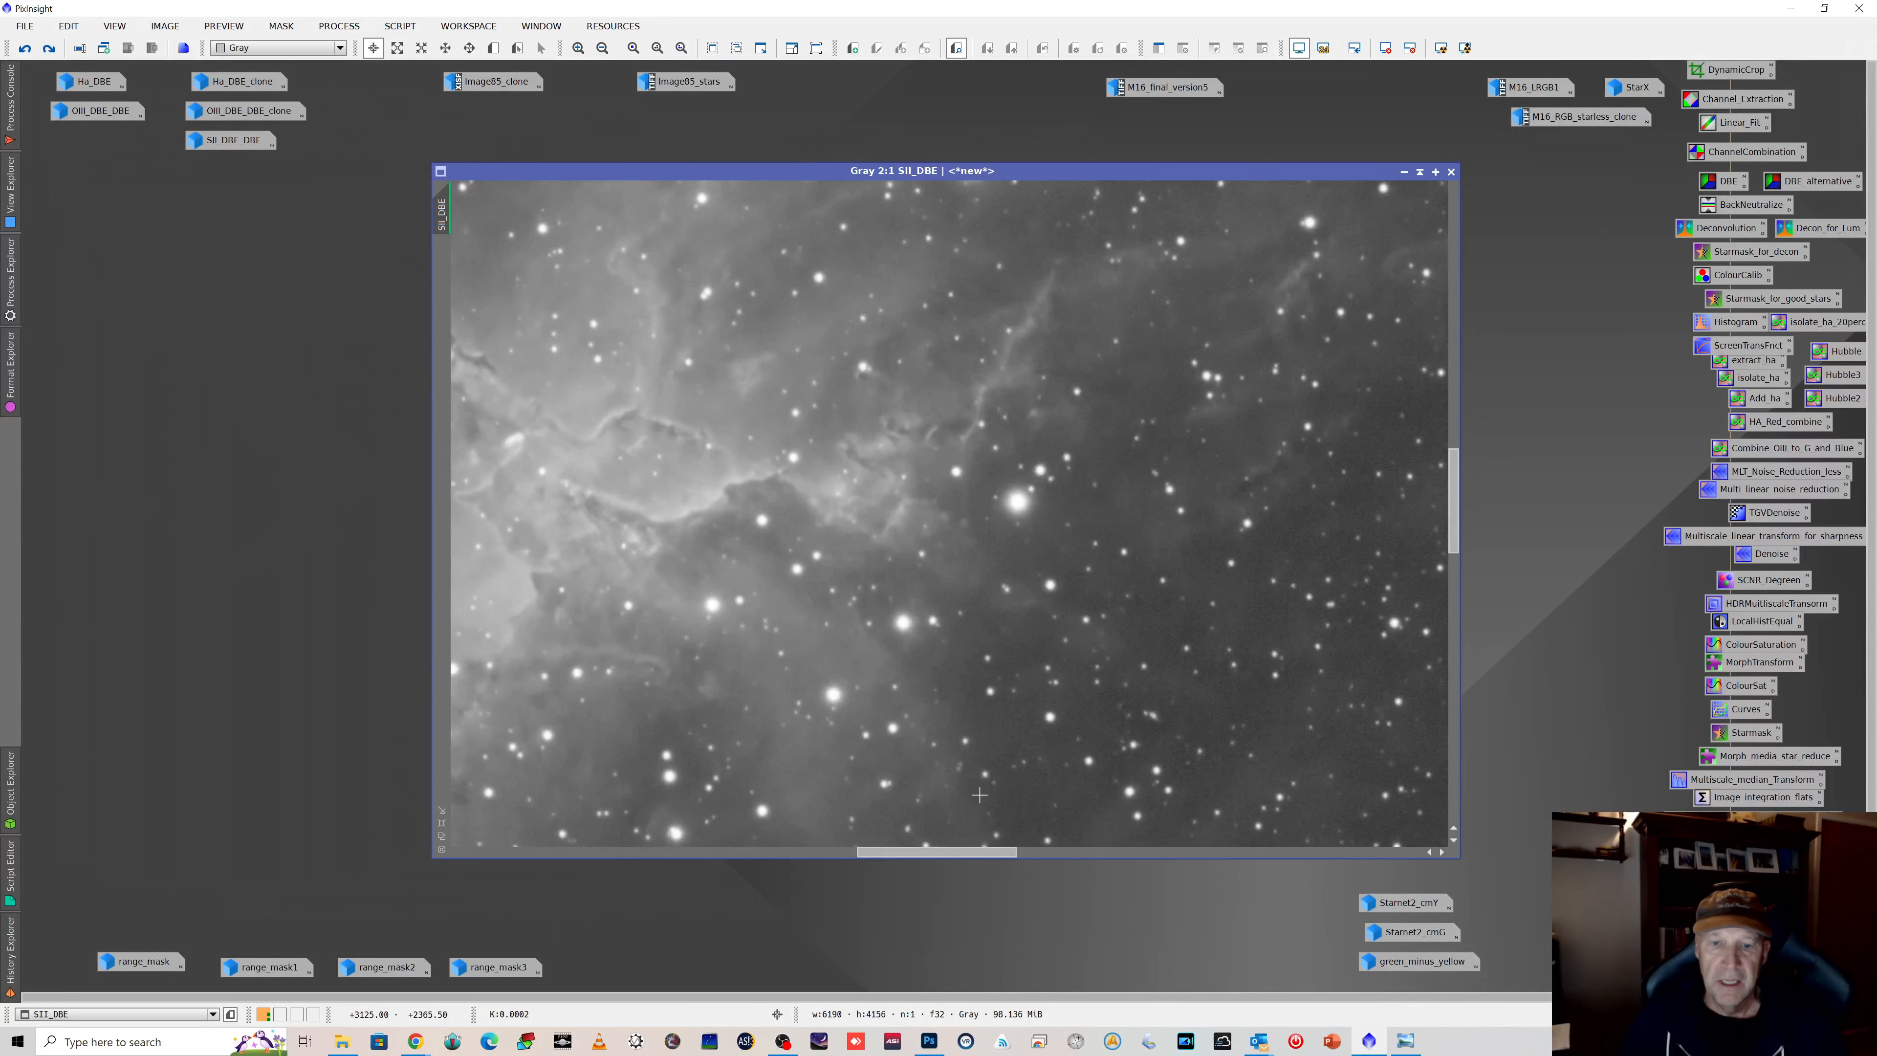
pyautogui.moveTo(963, 858); pyautogui.dragTo(892, 797)
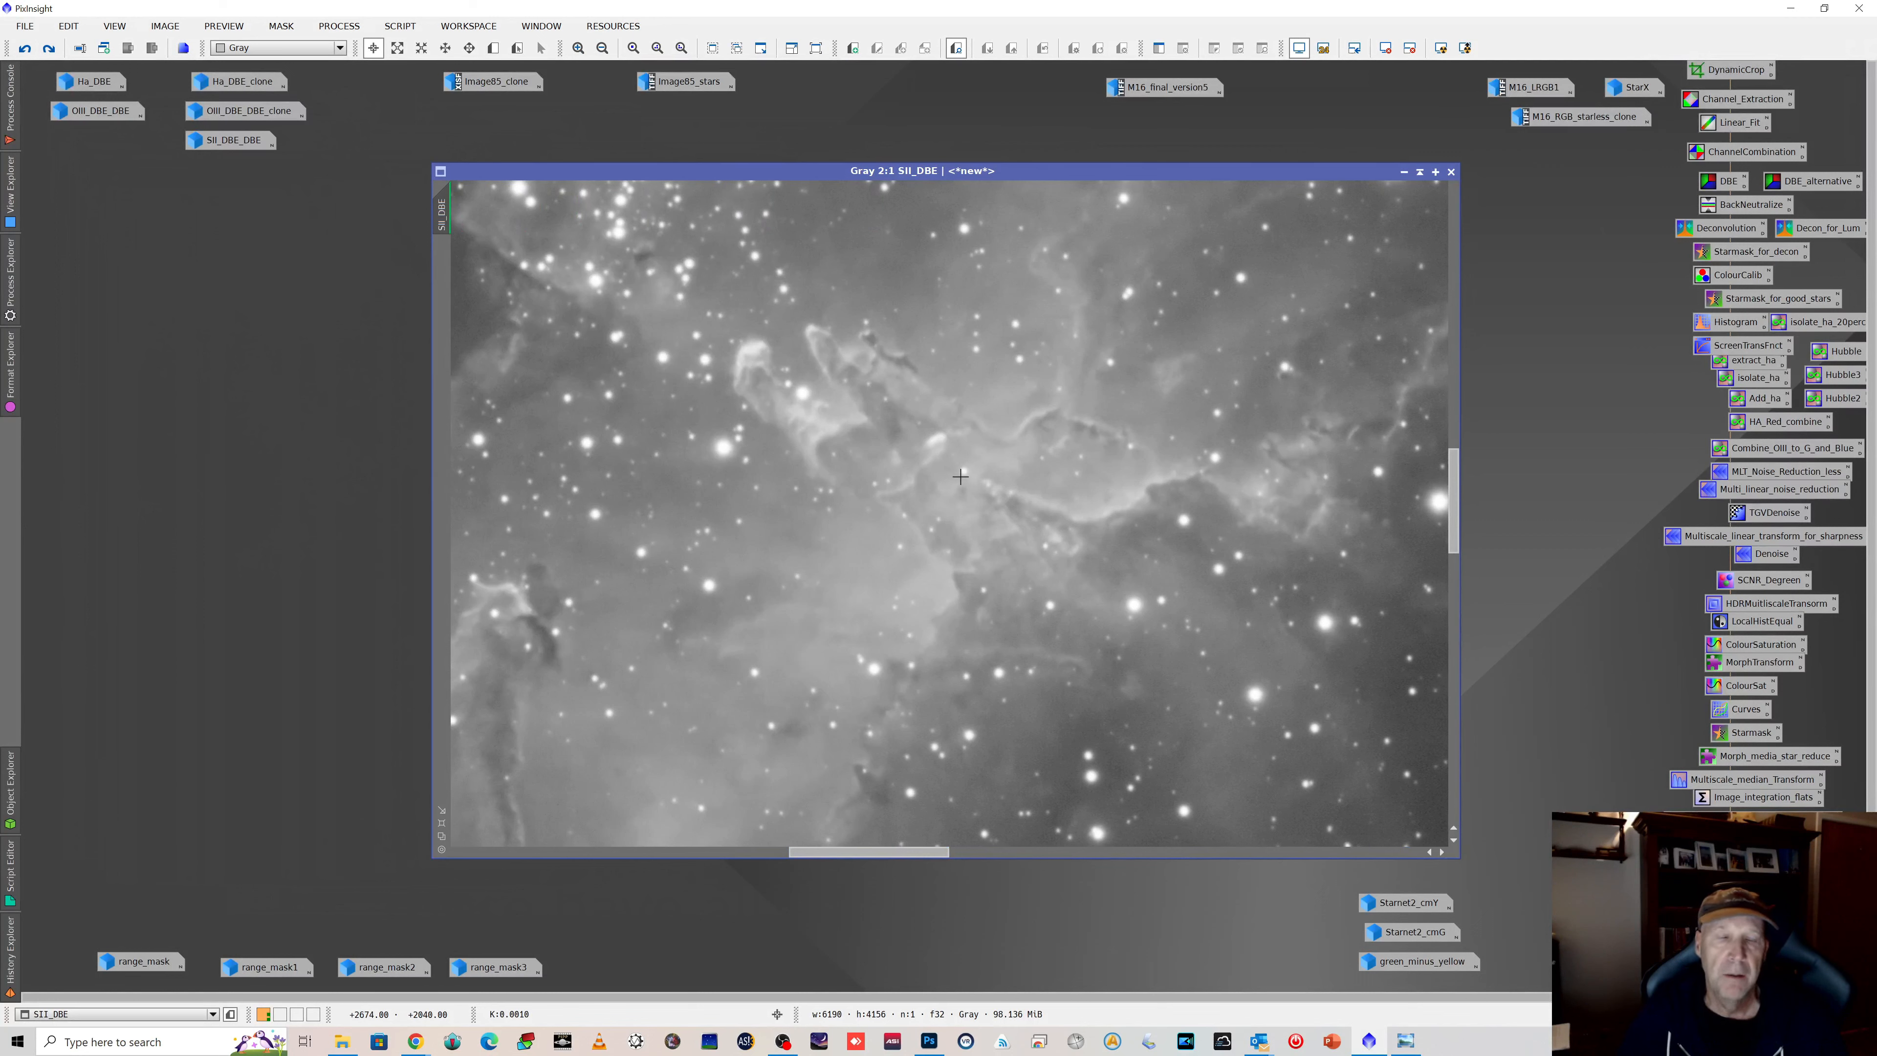
pyautogui.scroll(-1, 962, 522)
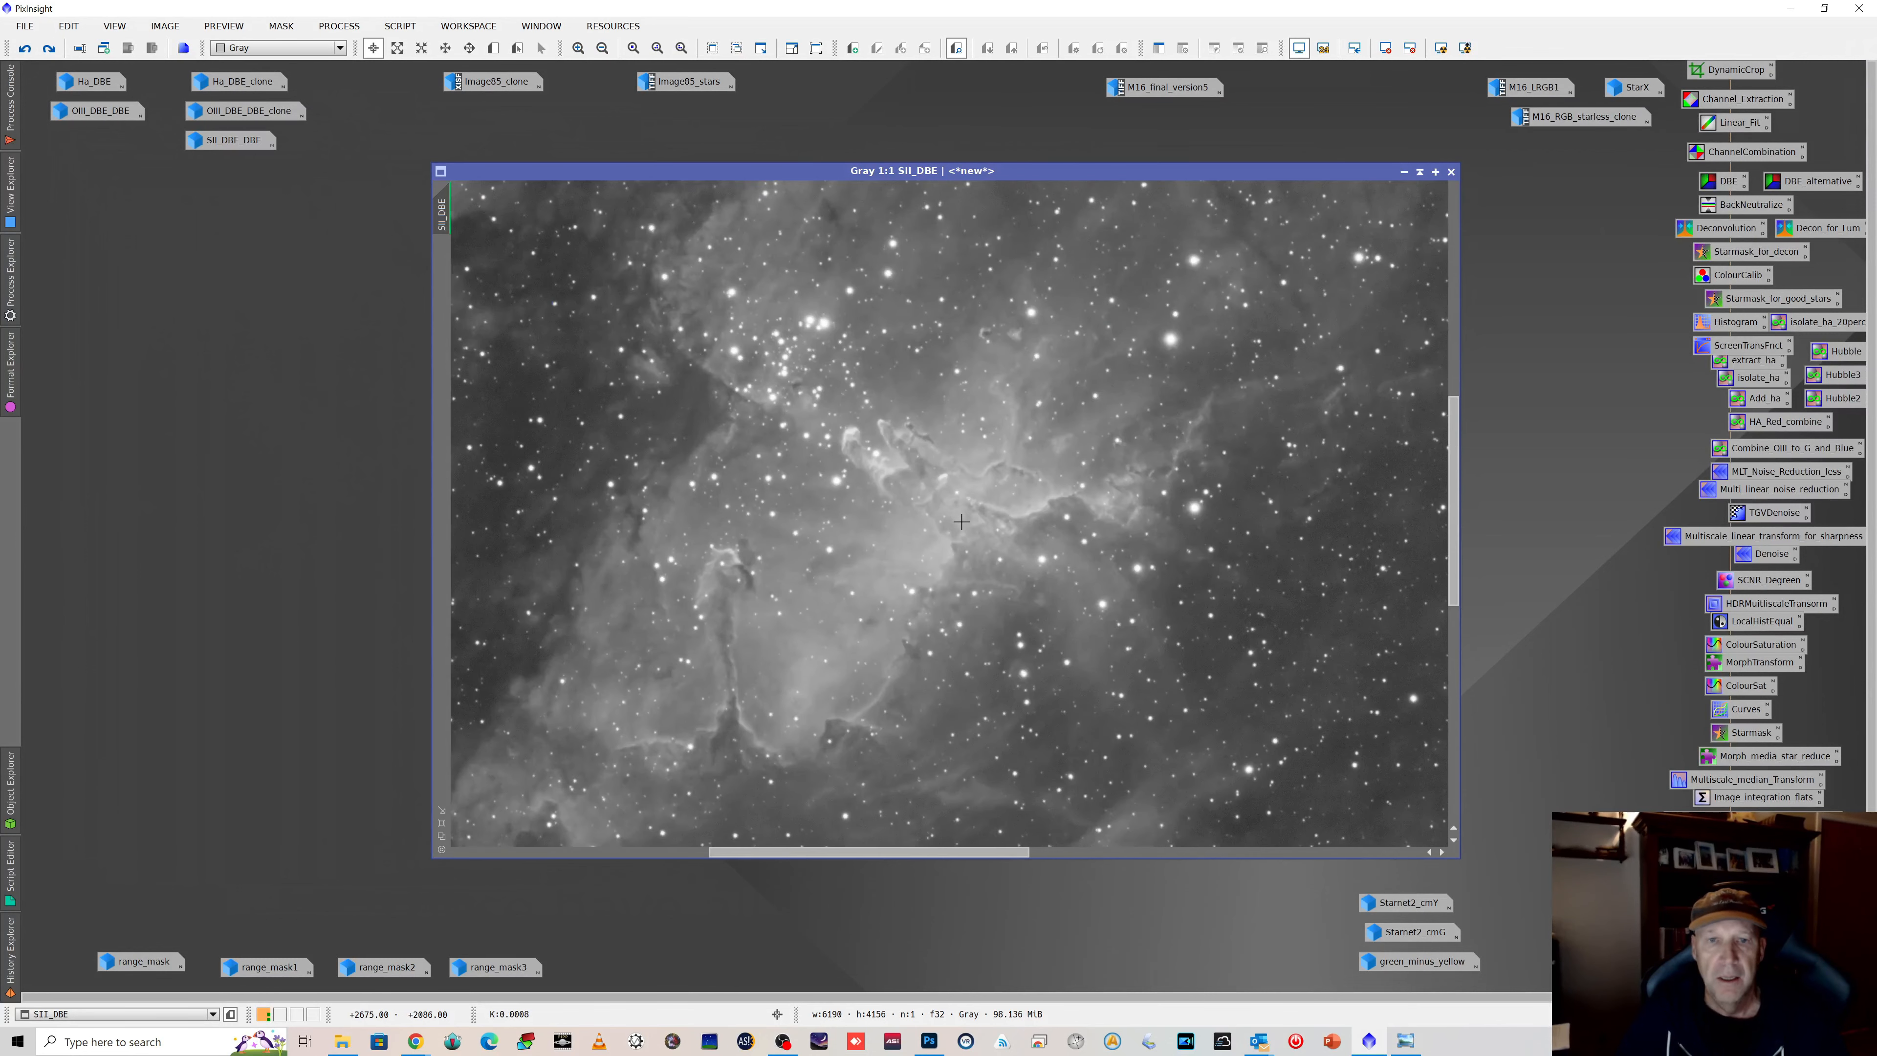
pyautogui.click(1404, 172)
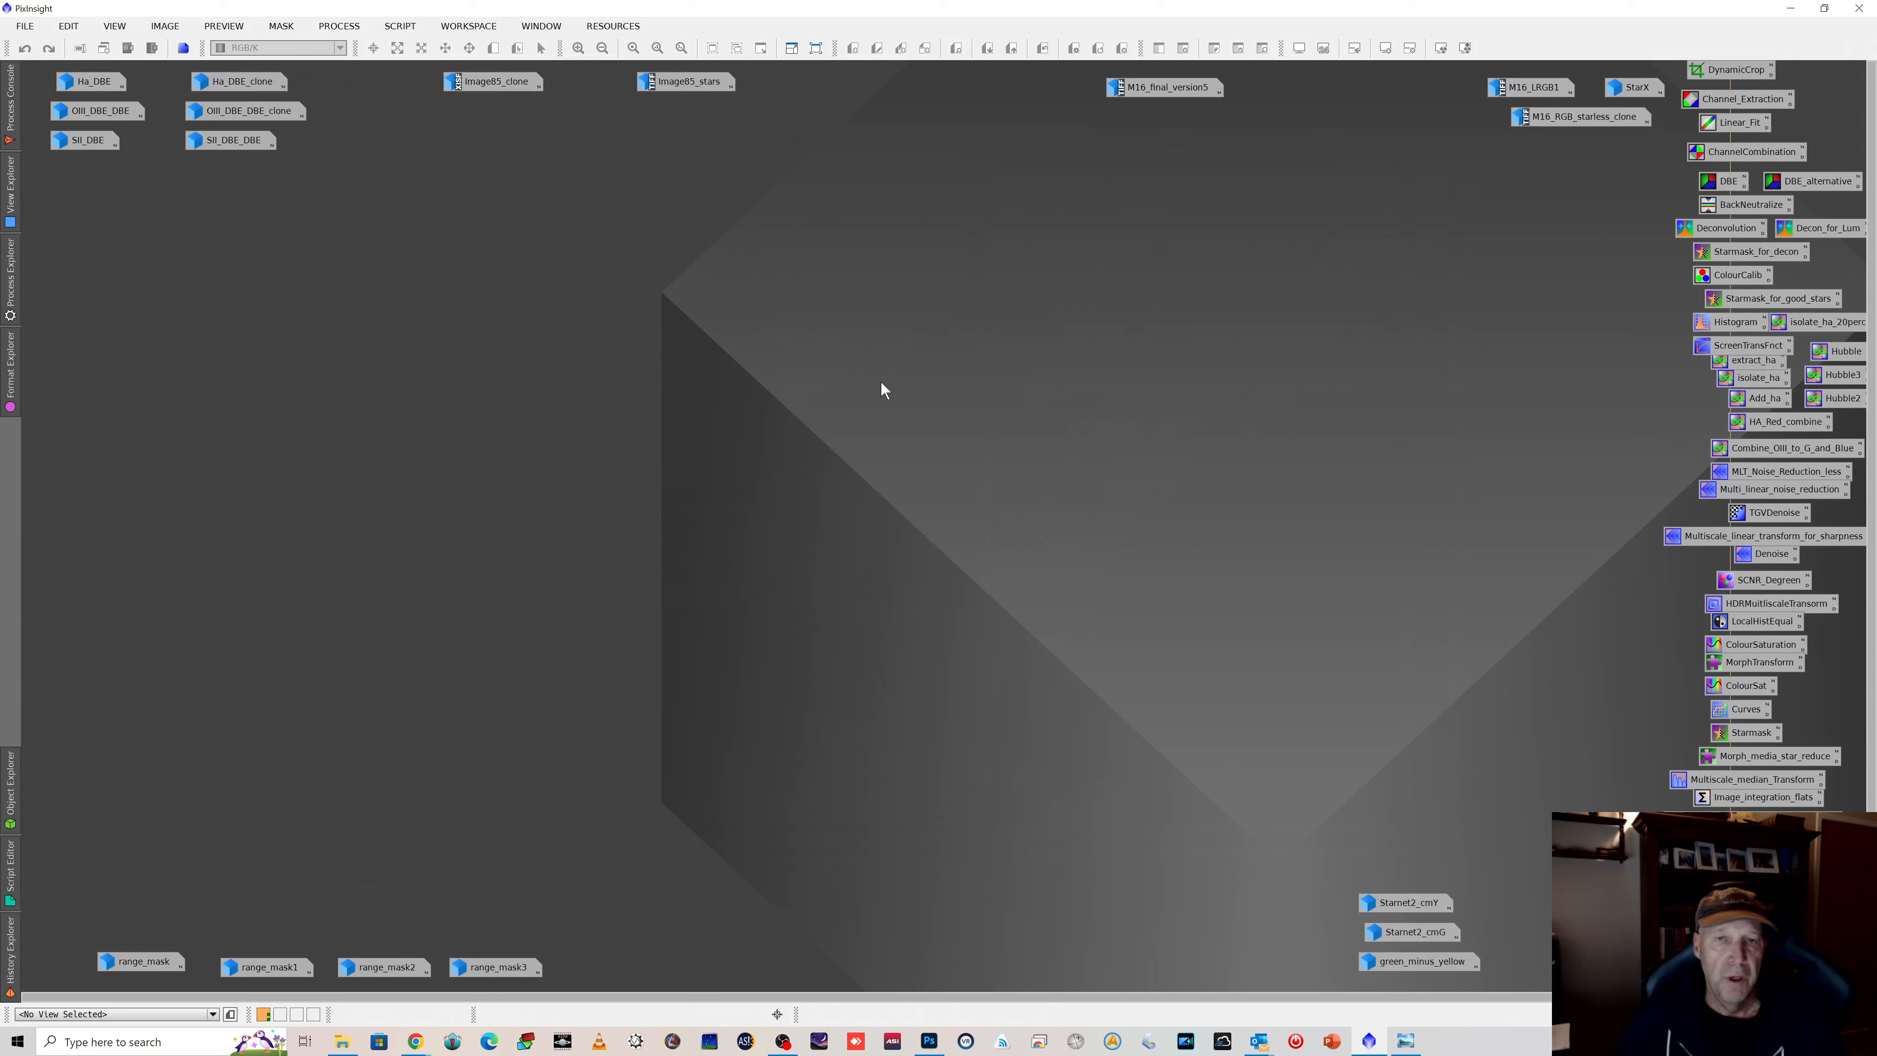
# Step: Open the EZ Soft Stretch script from the EZ Processing Suite to view its options, and close it without running
pyautogui.click(400, 26)
pyautogui.moveTo(448, 125)
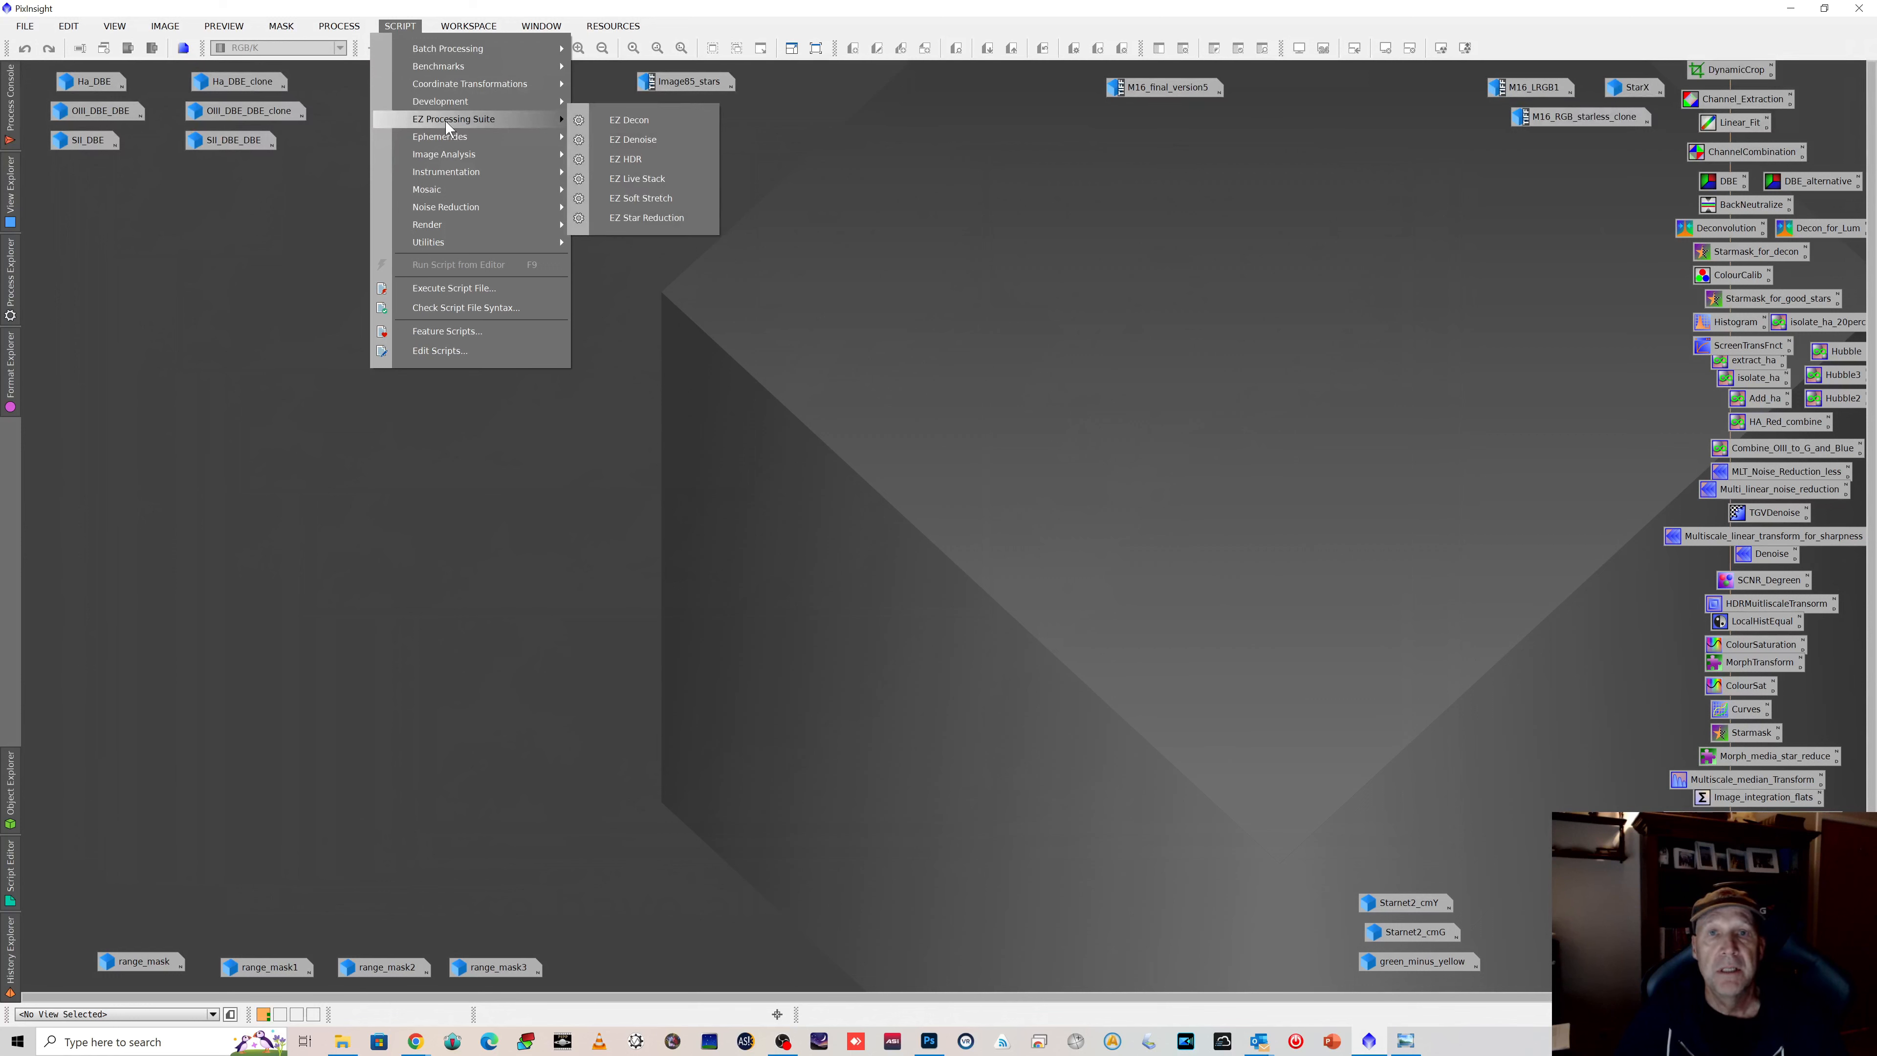
pyautogui.click(638, 196)
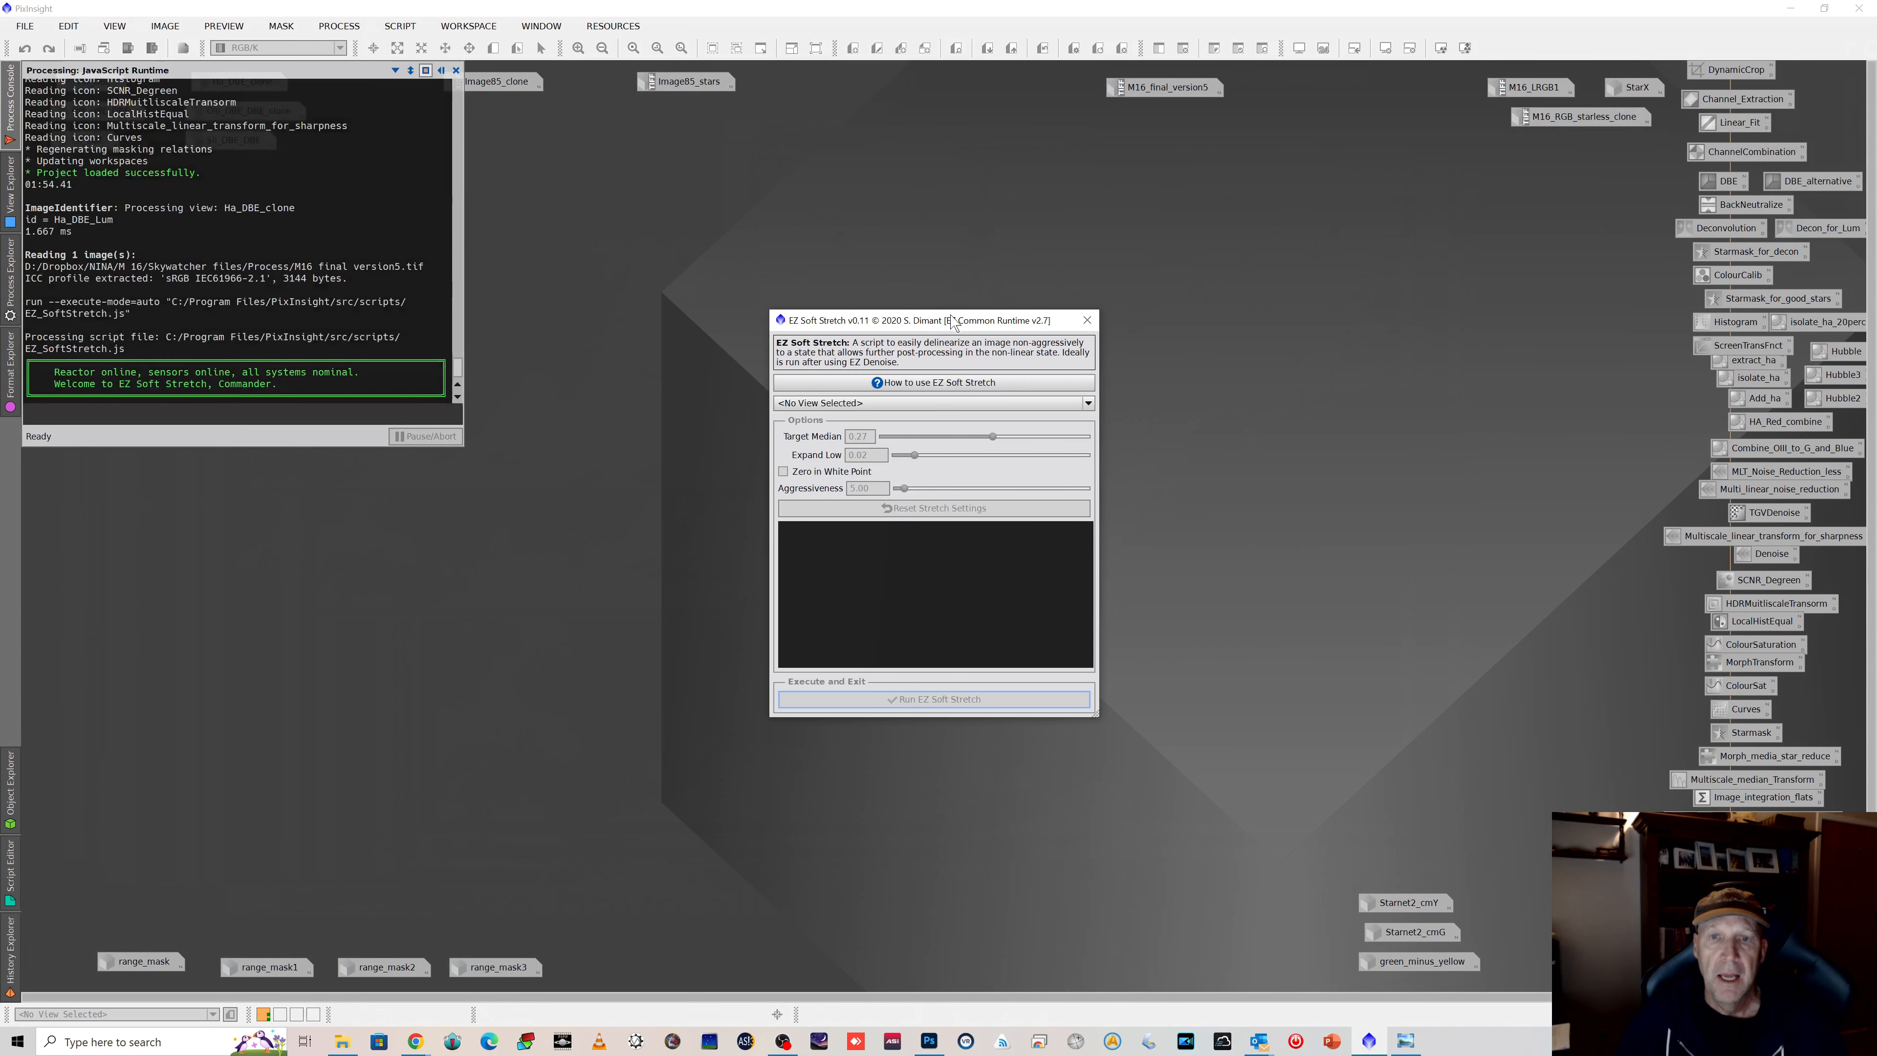
pyautogui.click(1086, 322)
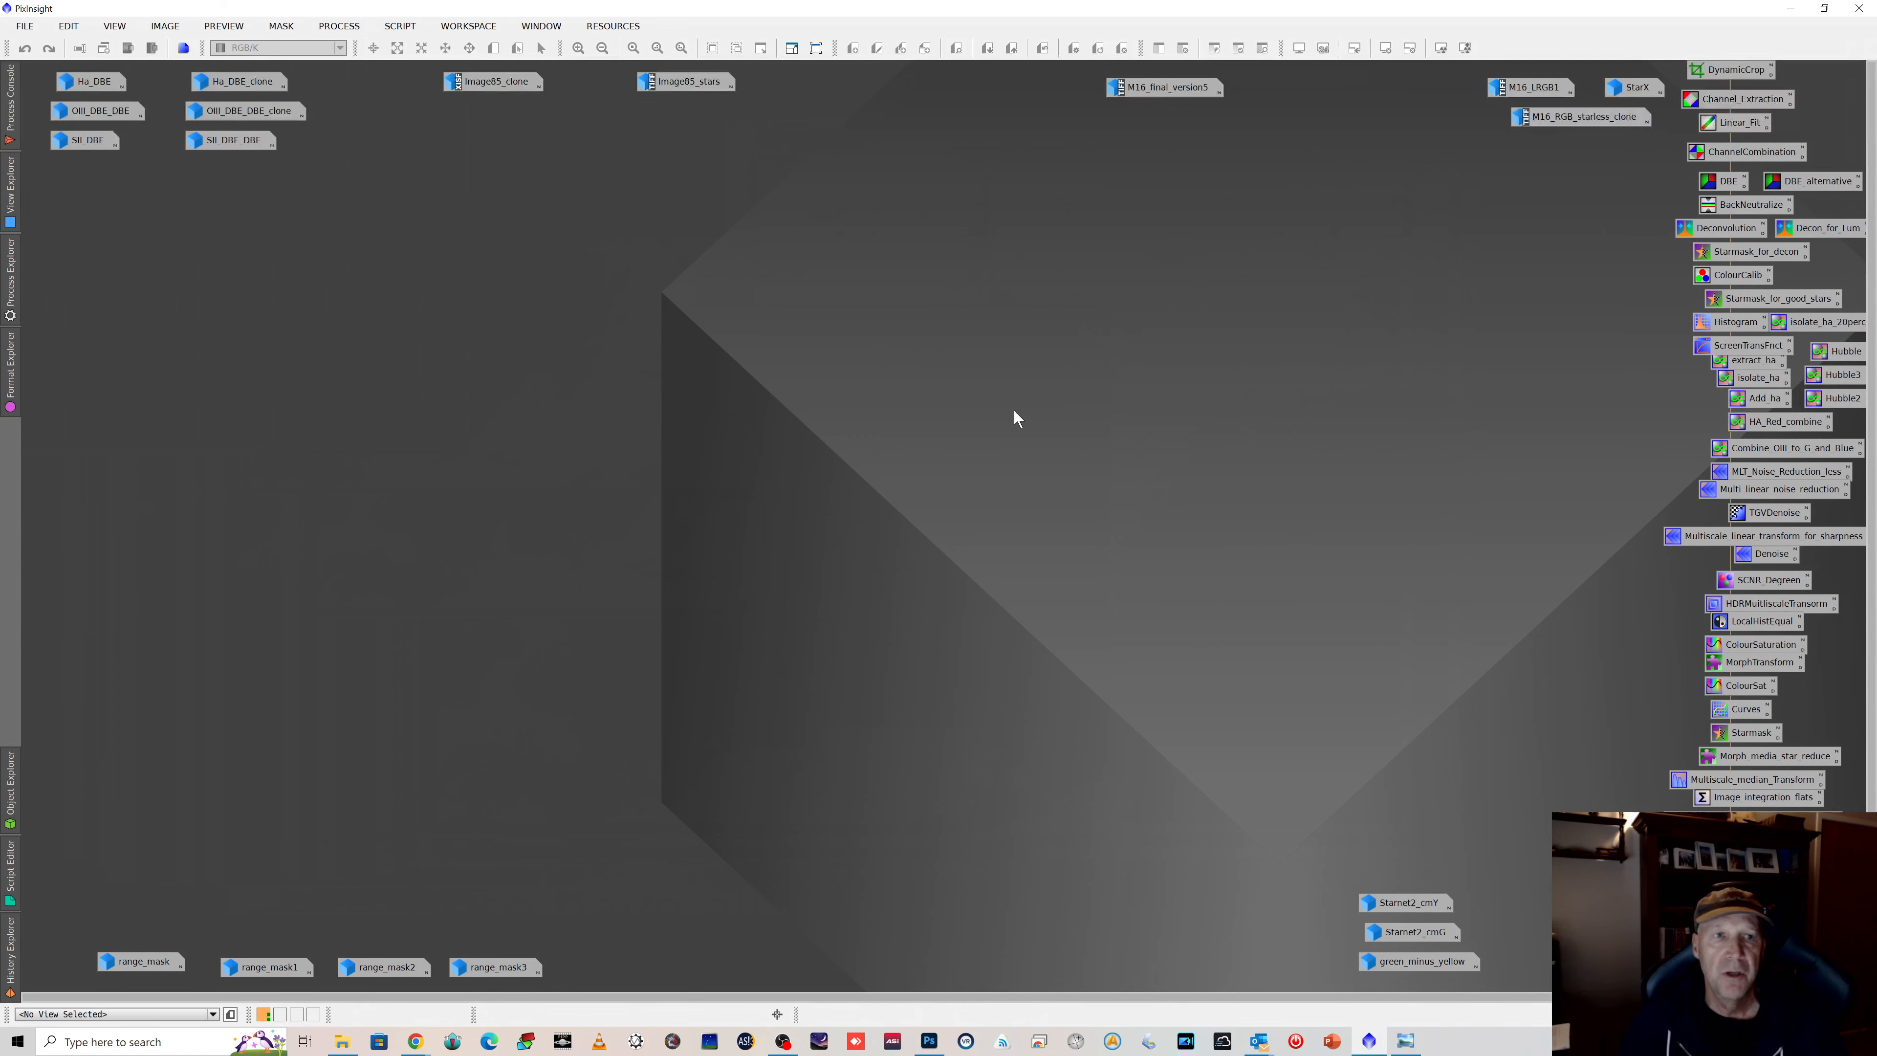
# Step: Open the stretched Ha_DBE_clone image, view its histogram in HistogramTransformation, and close the process window
pyautogui.doubleClick(248, 82)
pyautogui.moveTo(747, 215); pyautogui.dragTo(823, 202)
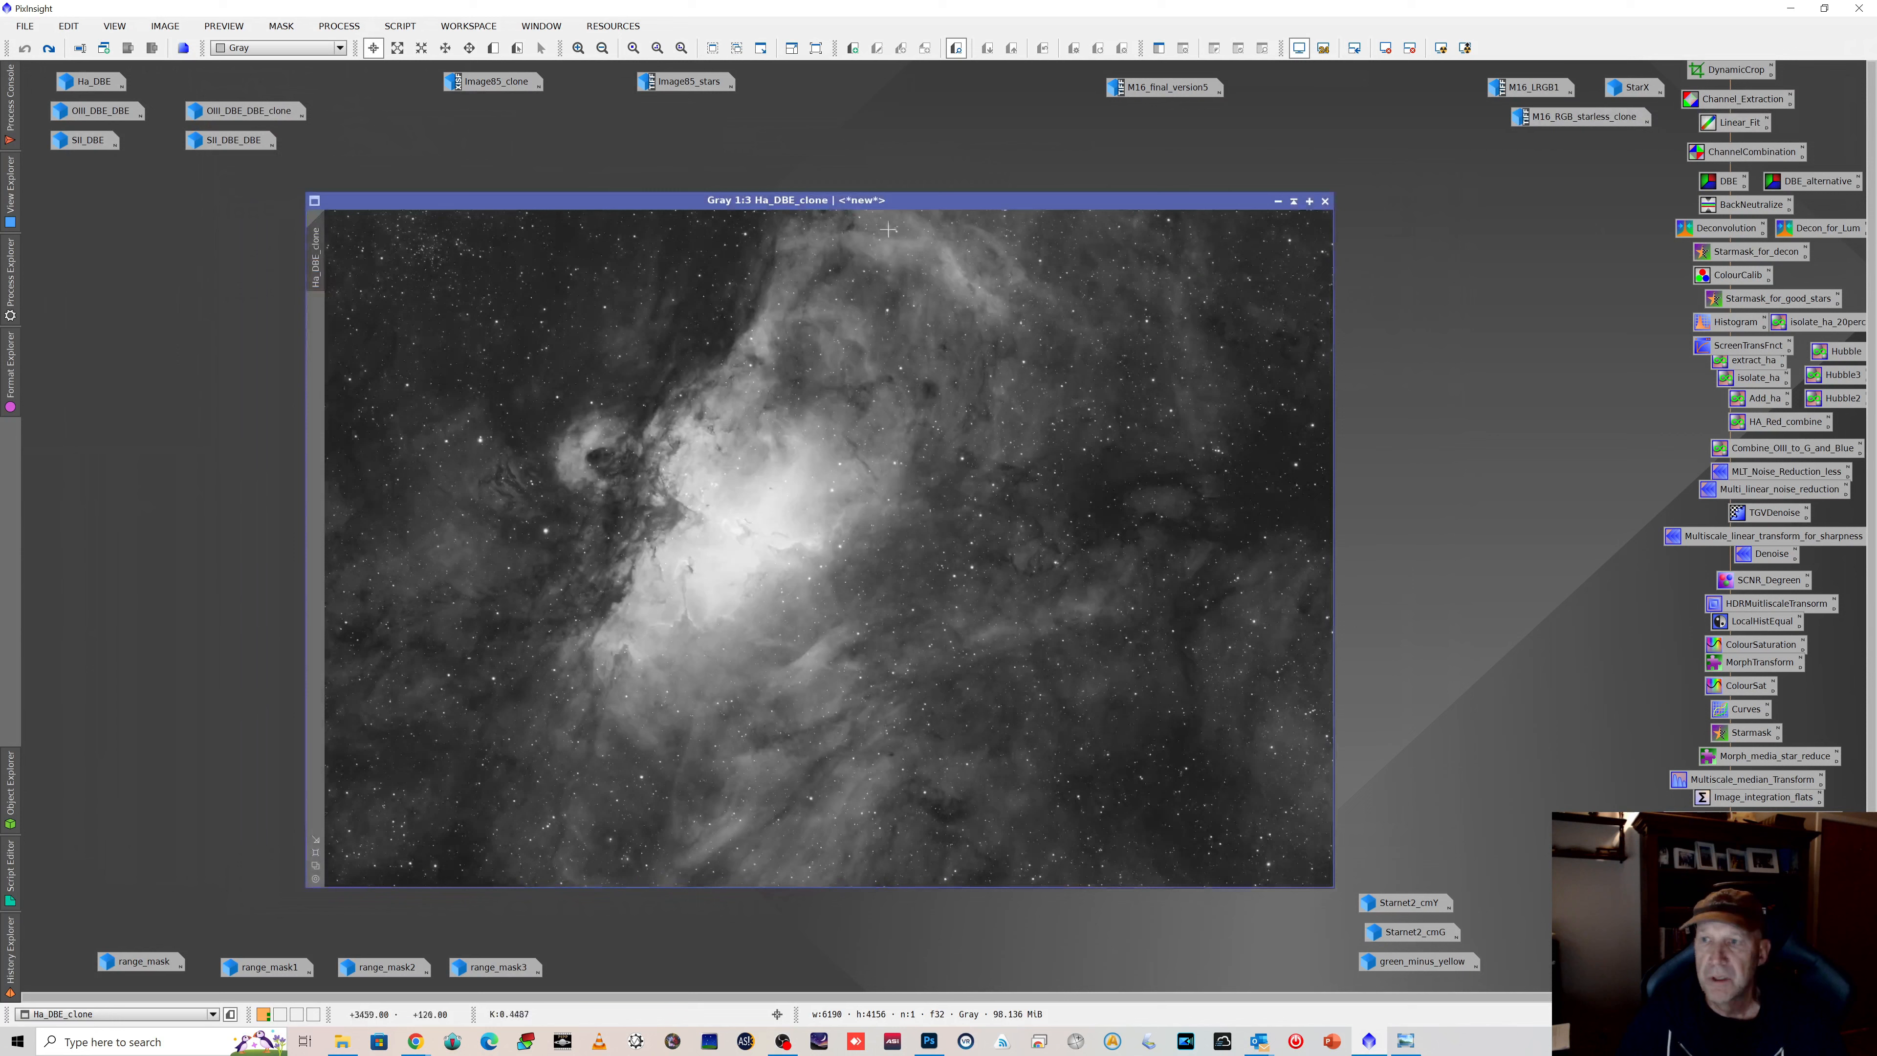
pyautogui.doubleClick(1729, 326)
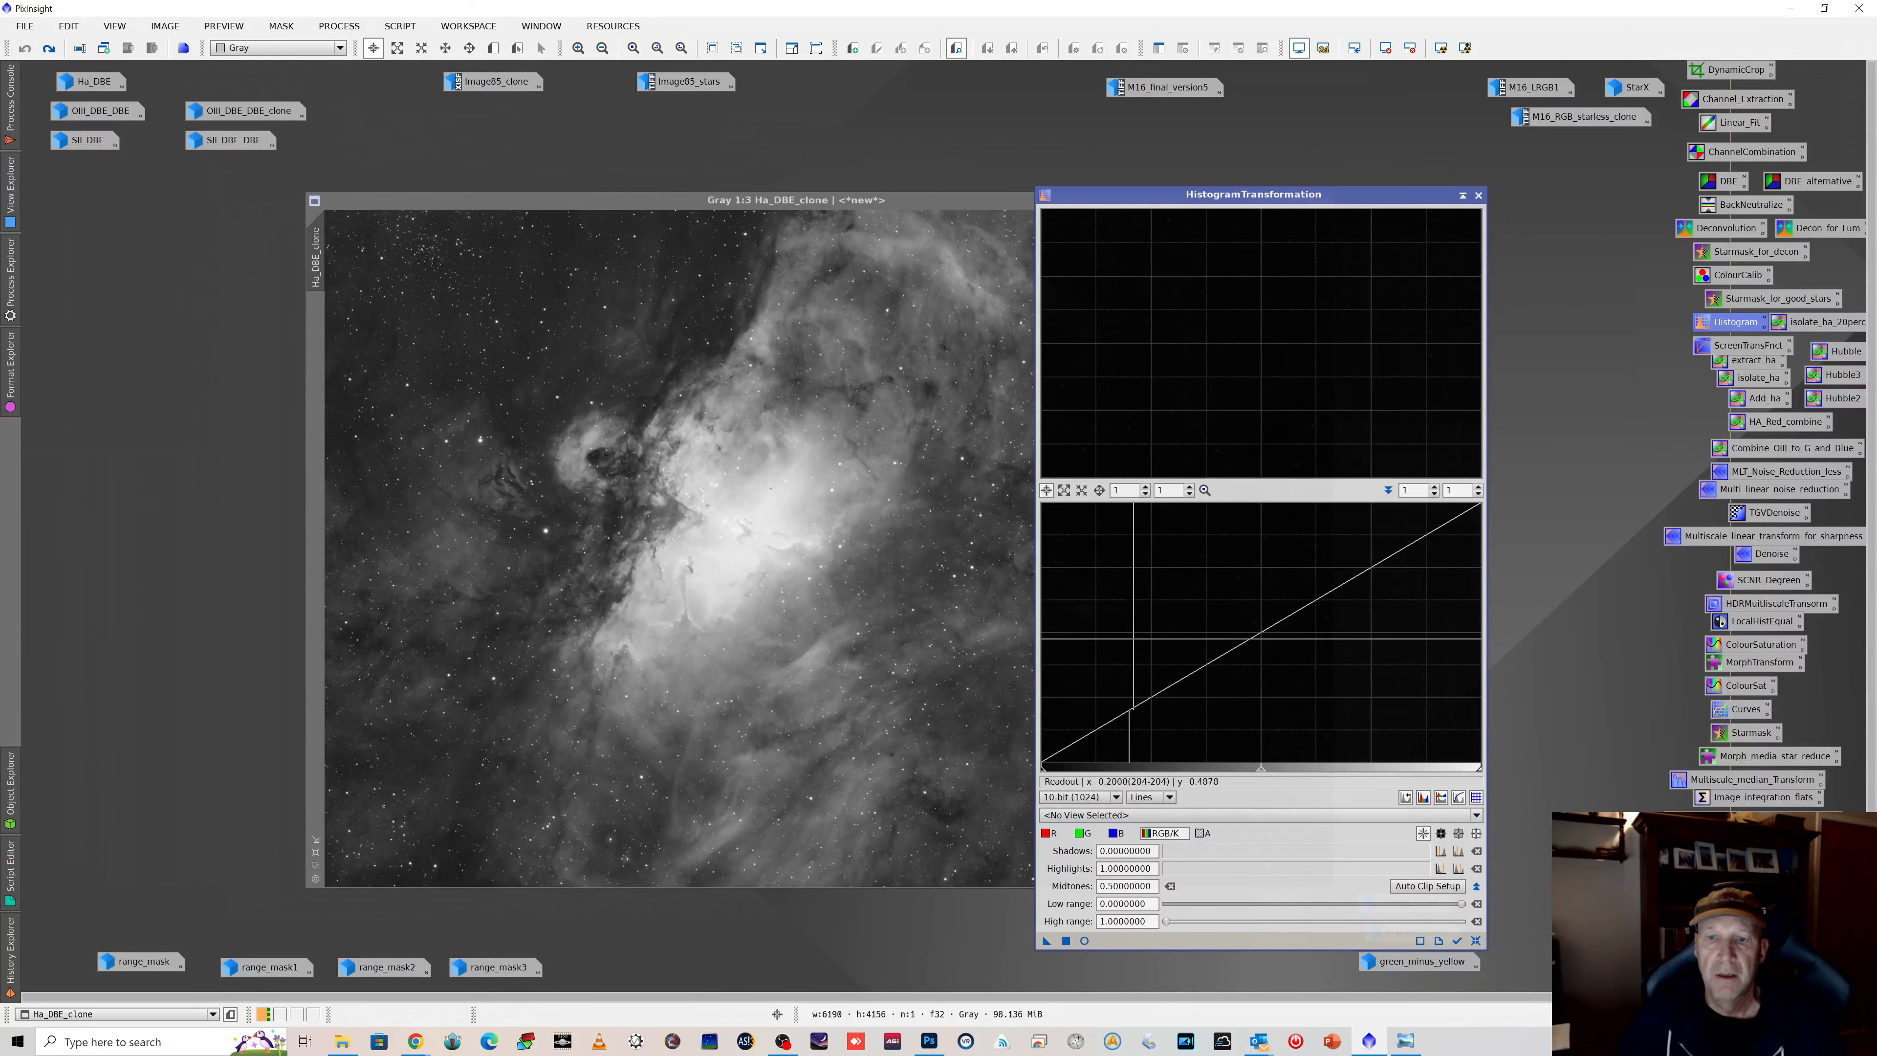
pyautogui.click(1456, 940)
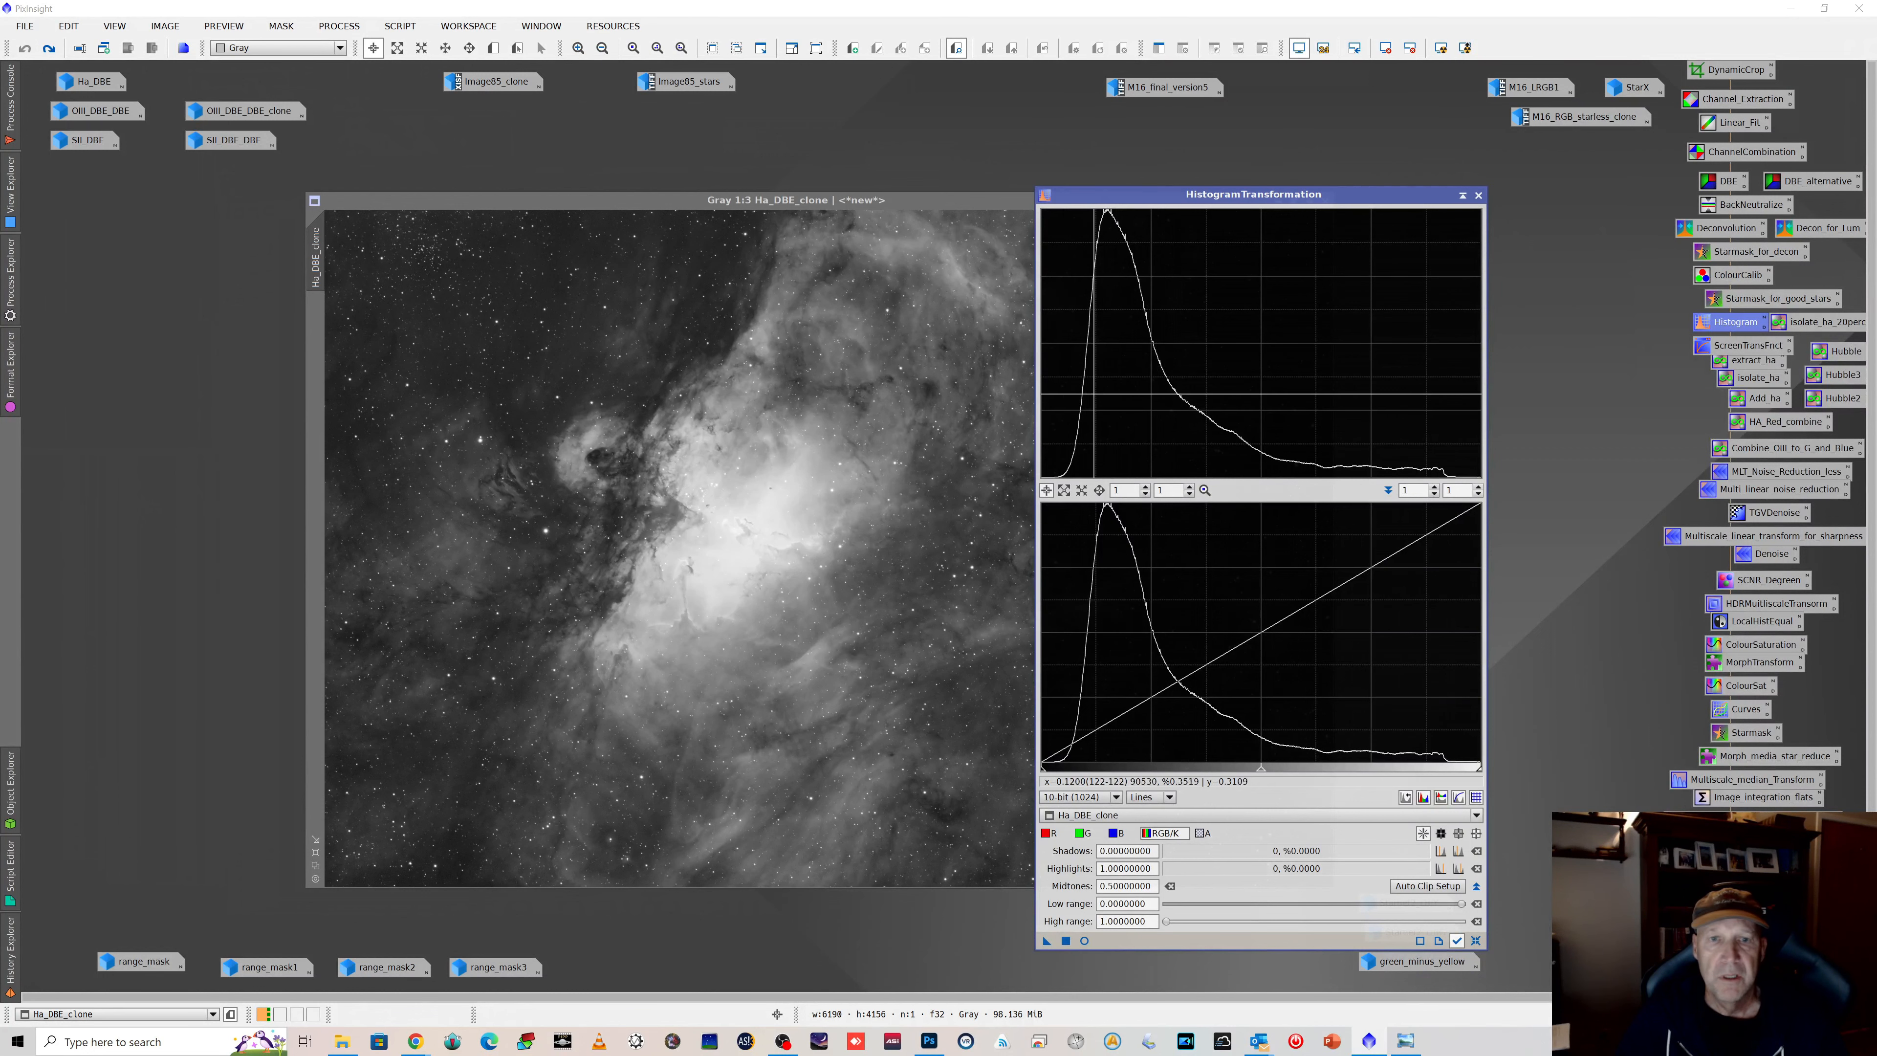
pyautogui.click(1479, 195)
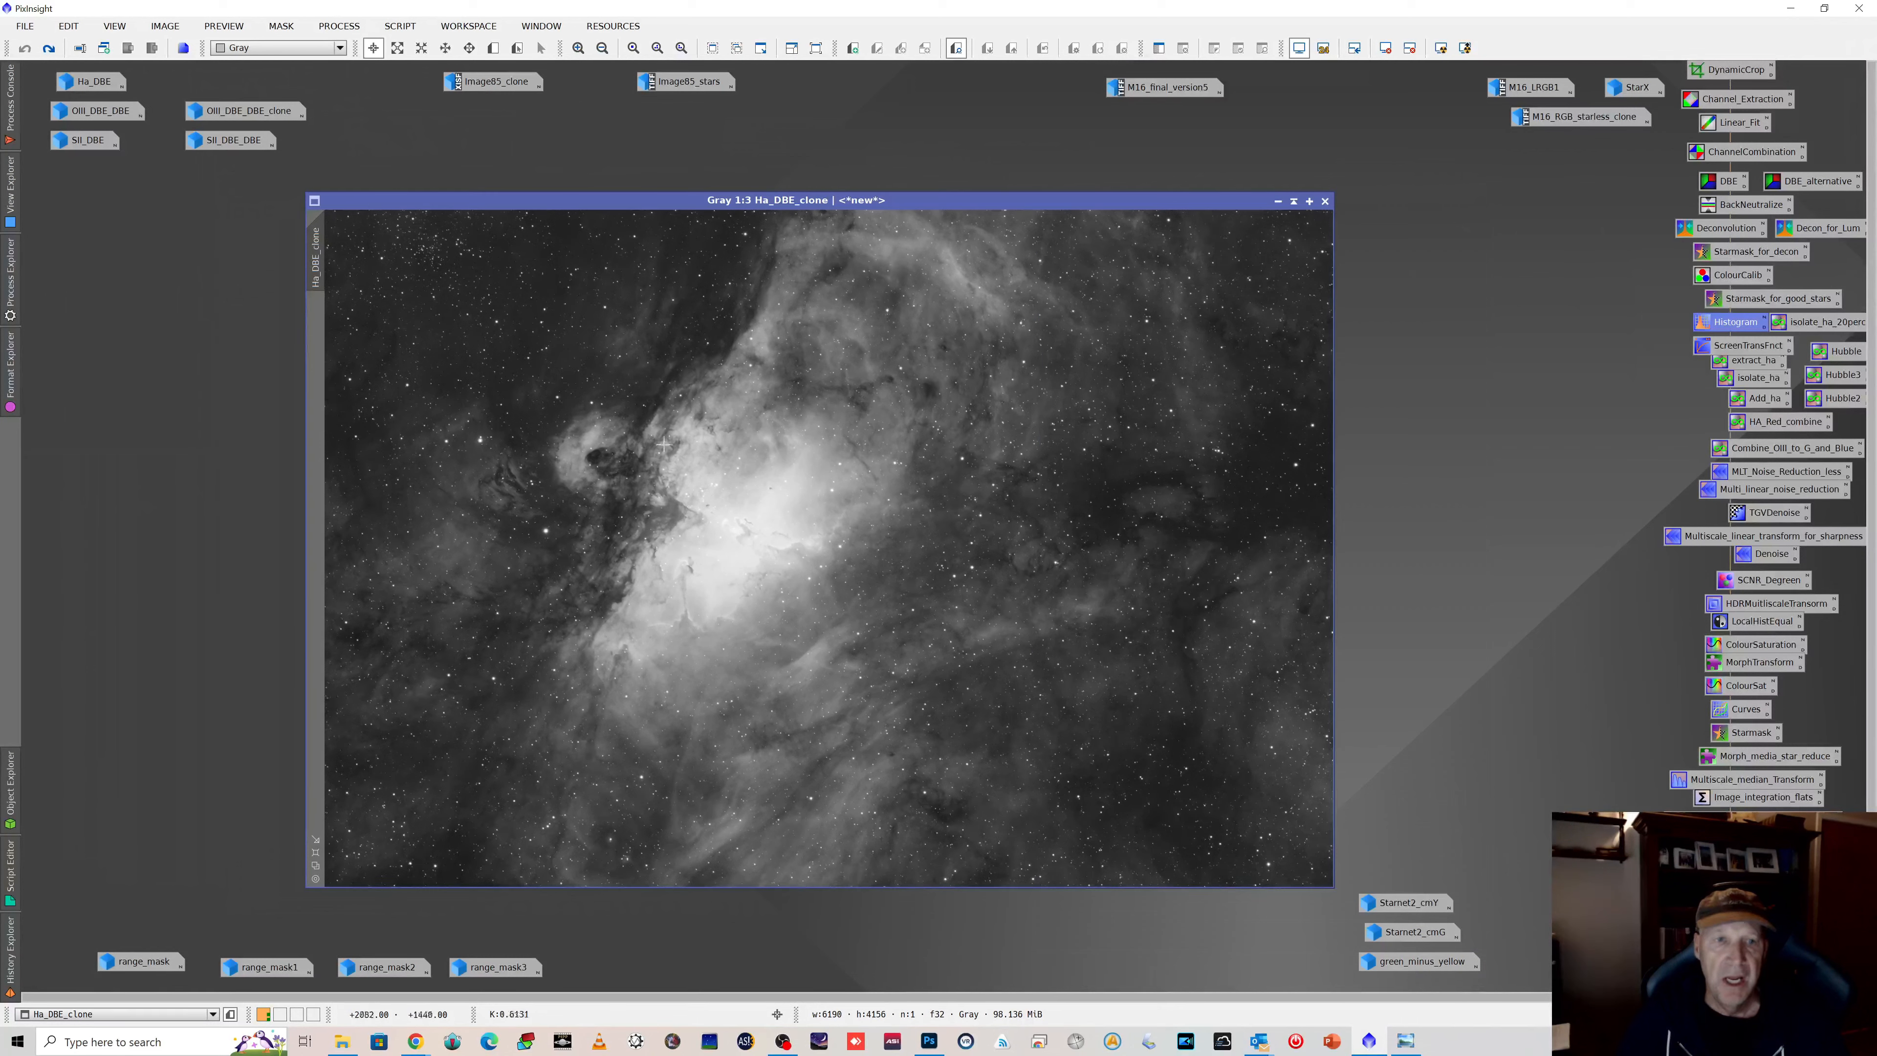
# Step: Open the OIII_DBE_DBE_clone and SII_DBE_DBE images to view them alongside the Ha clone, and minimize all three
pyautogui.doubleClick(238, 107)
pyautogui.moveTo(554, 212); pyautogui.dragTo(816, 184)
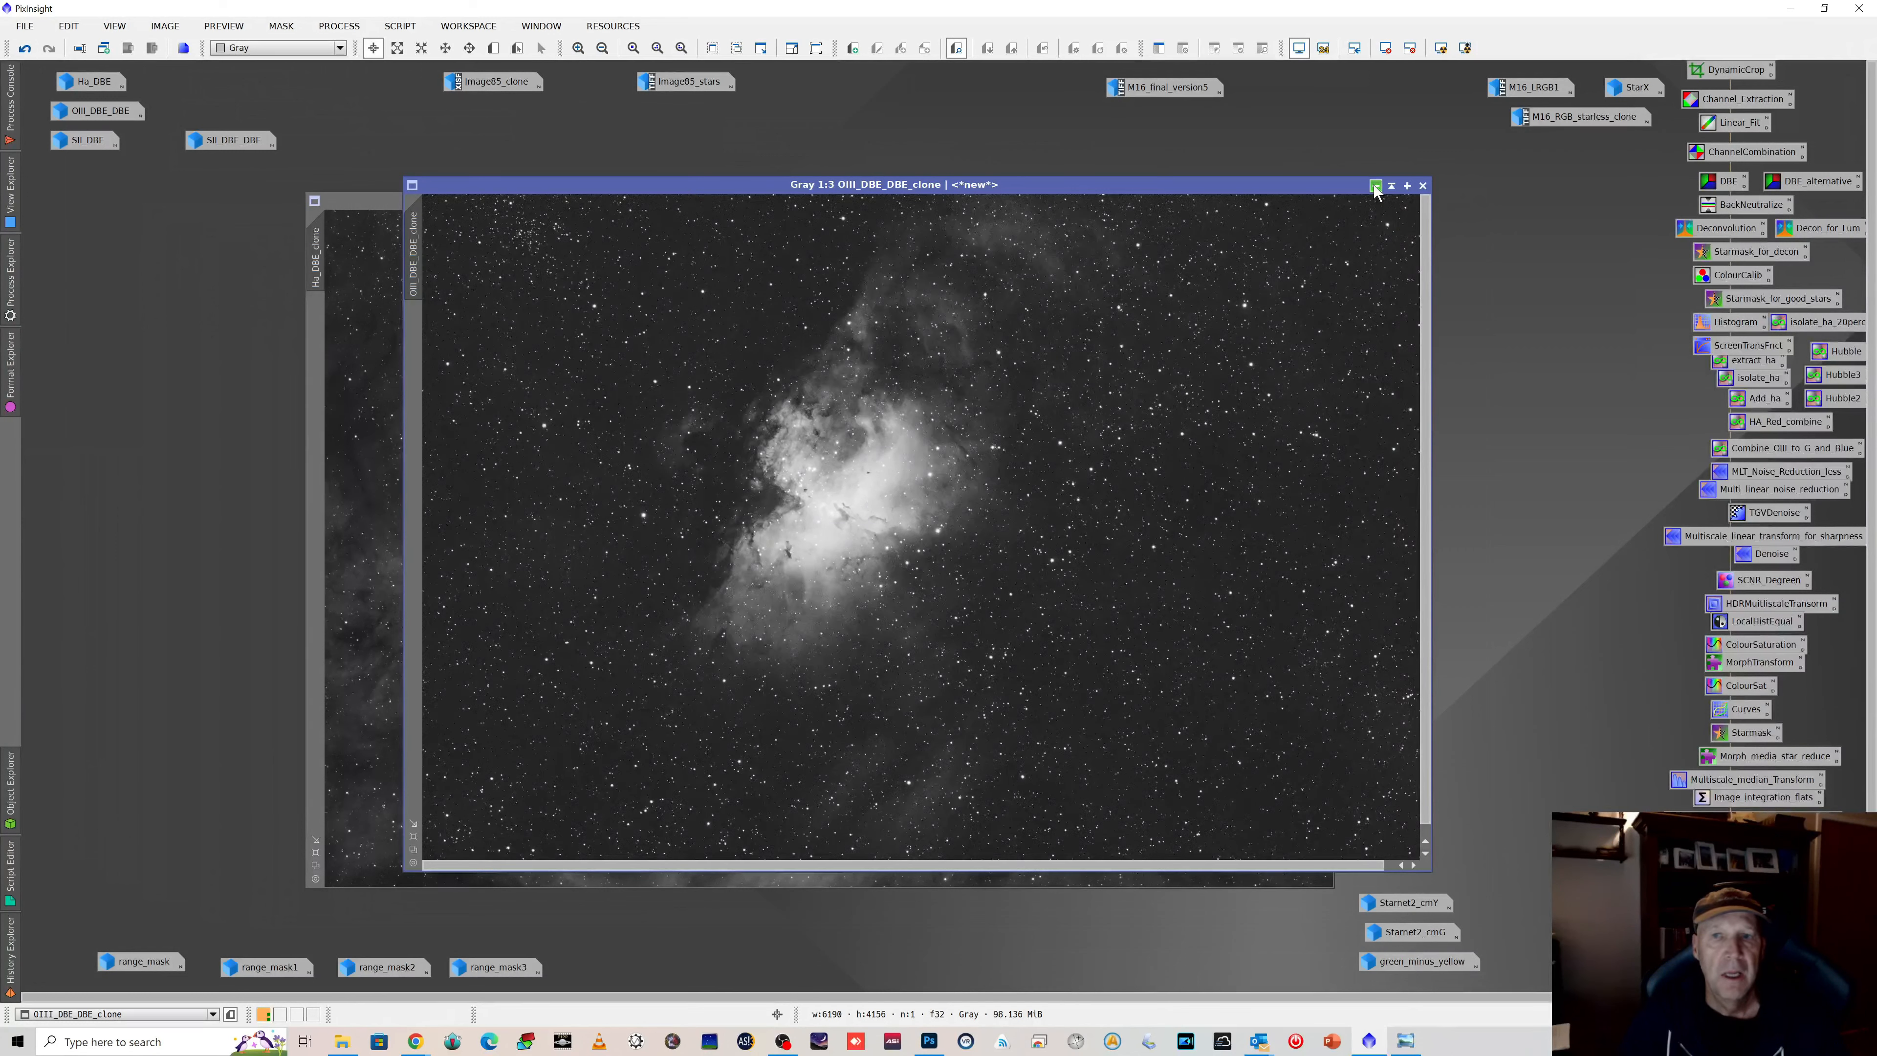
pyautogui.doubleClick(215, 142)
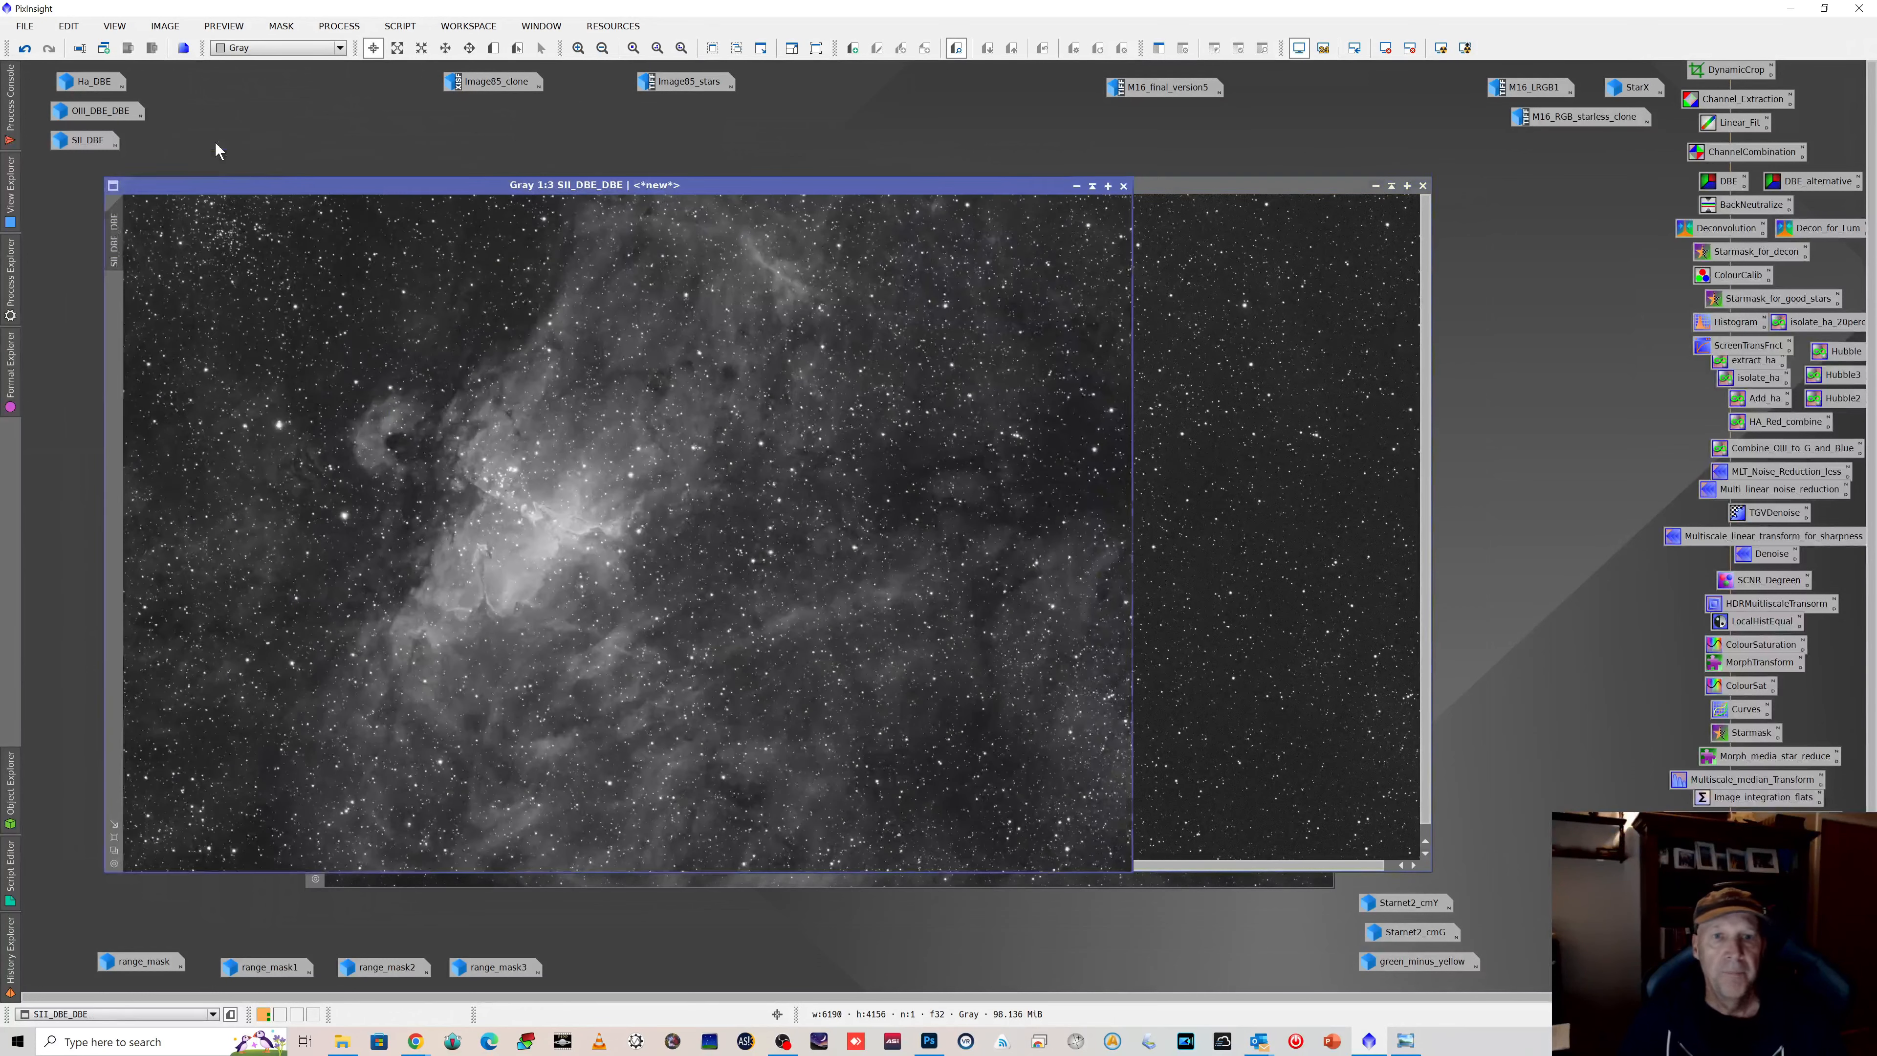
pyautogui.moveTo(604, 190); pyautogui.dragTo(1070, 186)
pyautogui.click(1540, 186)
pyautogui.click(1376, 186)
pyautogui.click(1280, 201)
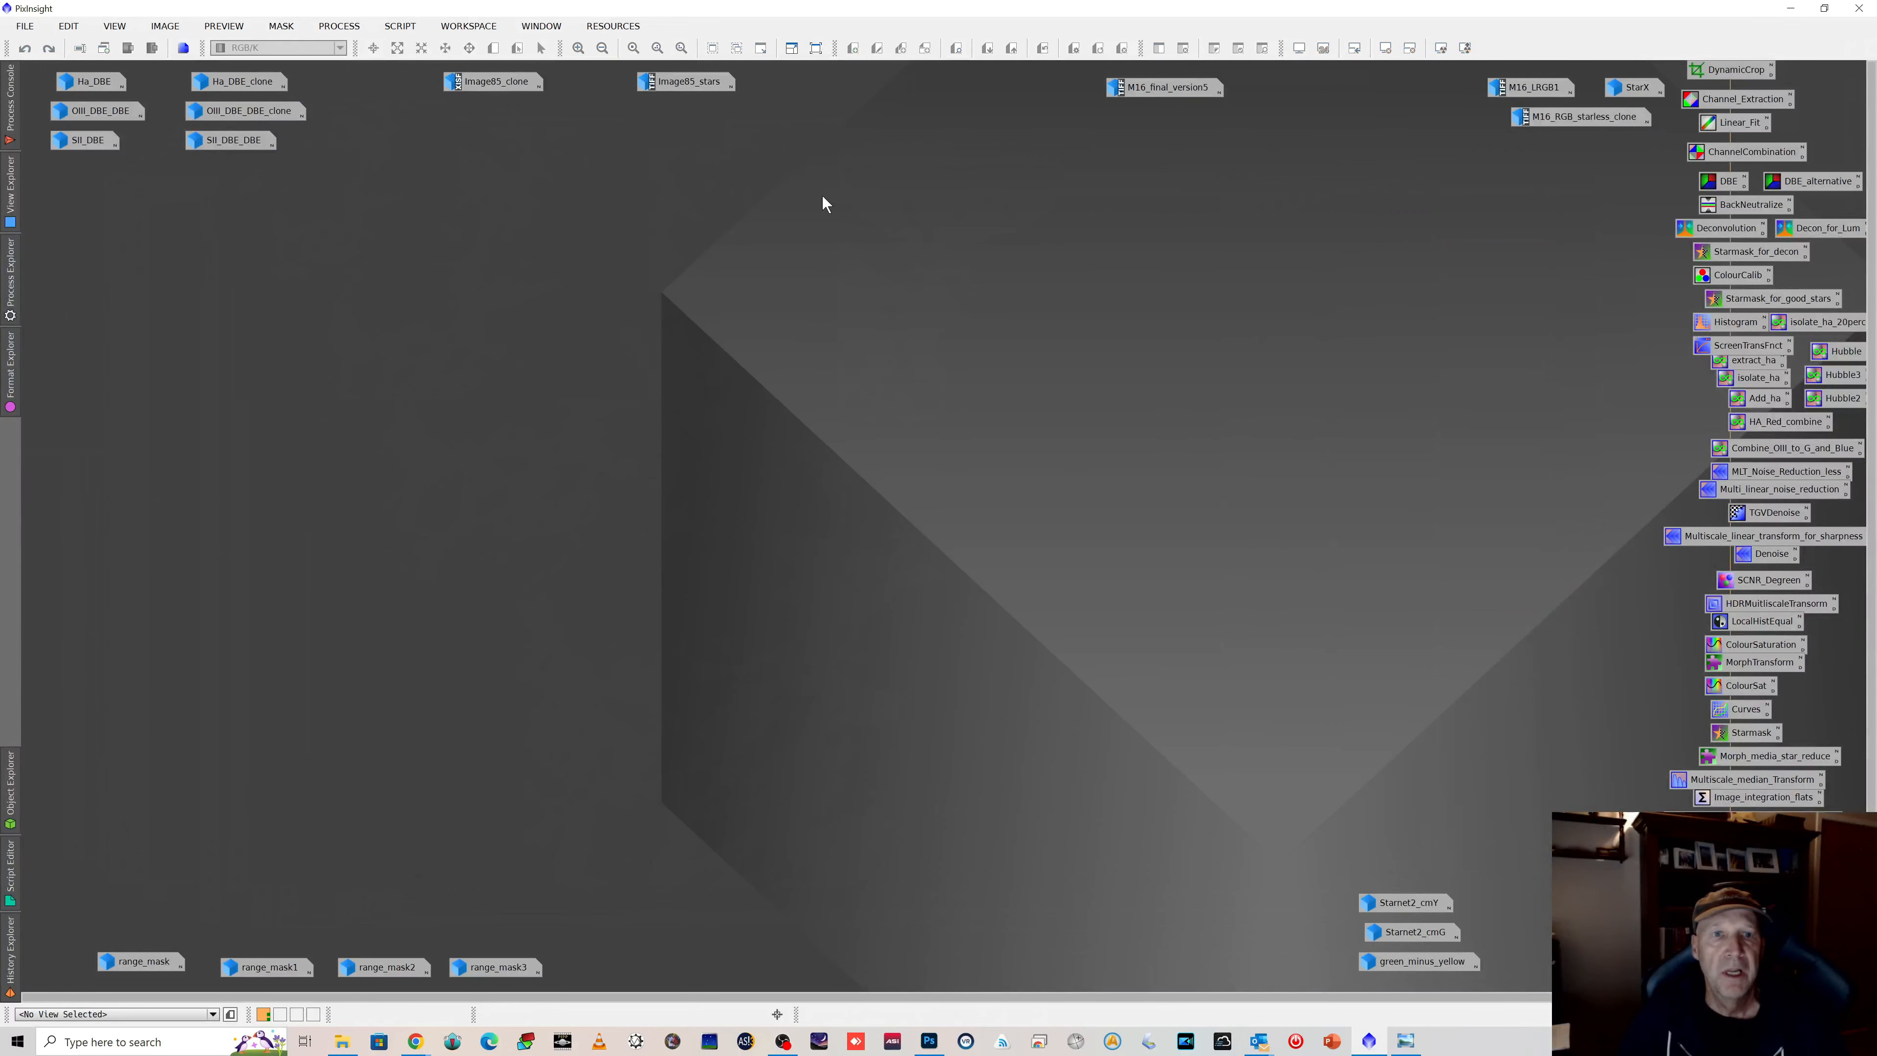
# Step: Open the Image85_clone image and locate the CorrectMagentaStars script among the utility scripts without running it
pyautogui.doubleClick(504, 84)
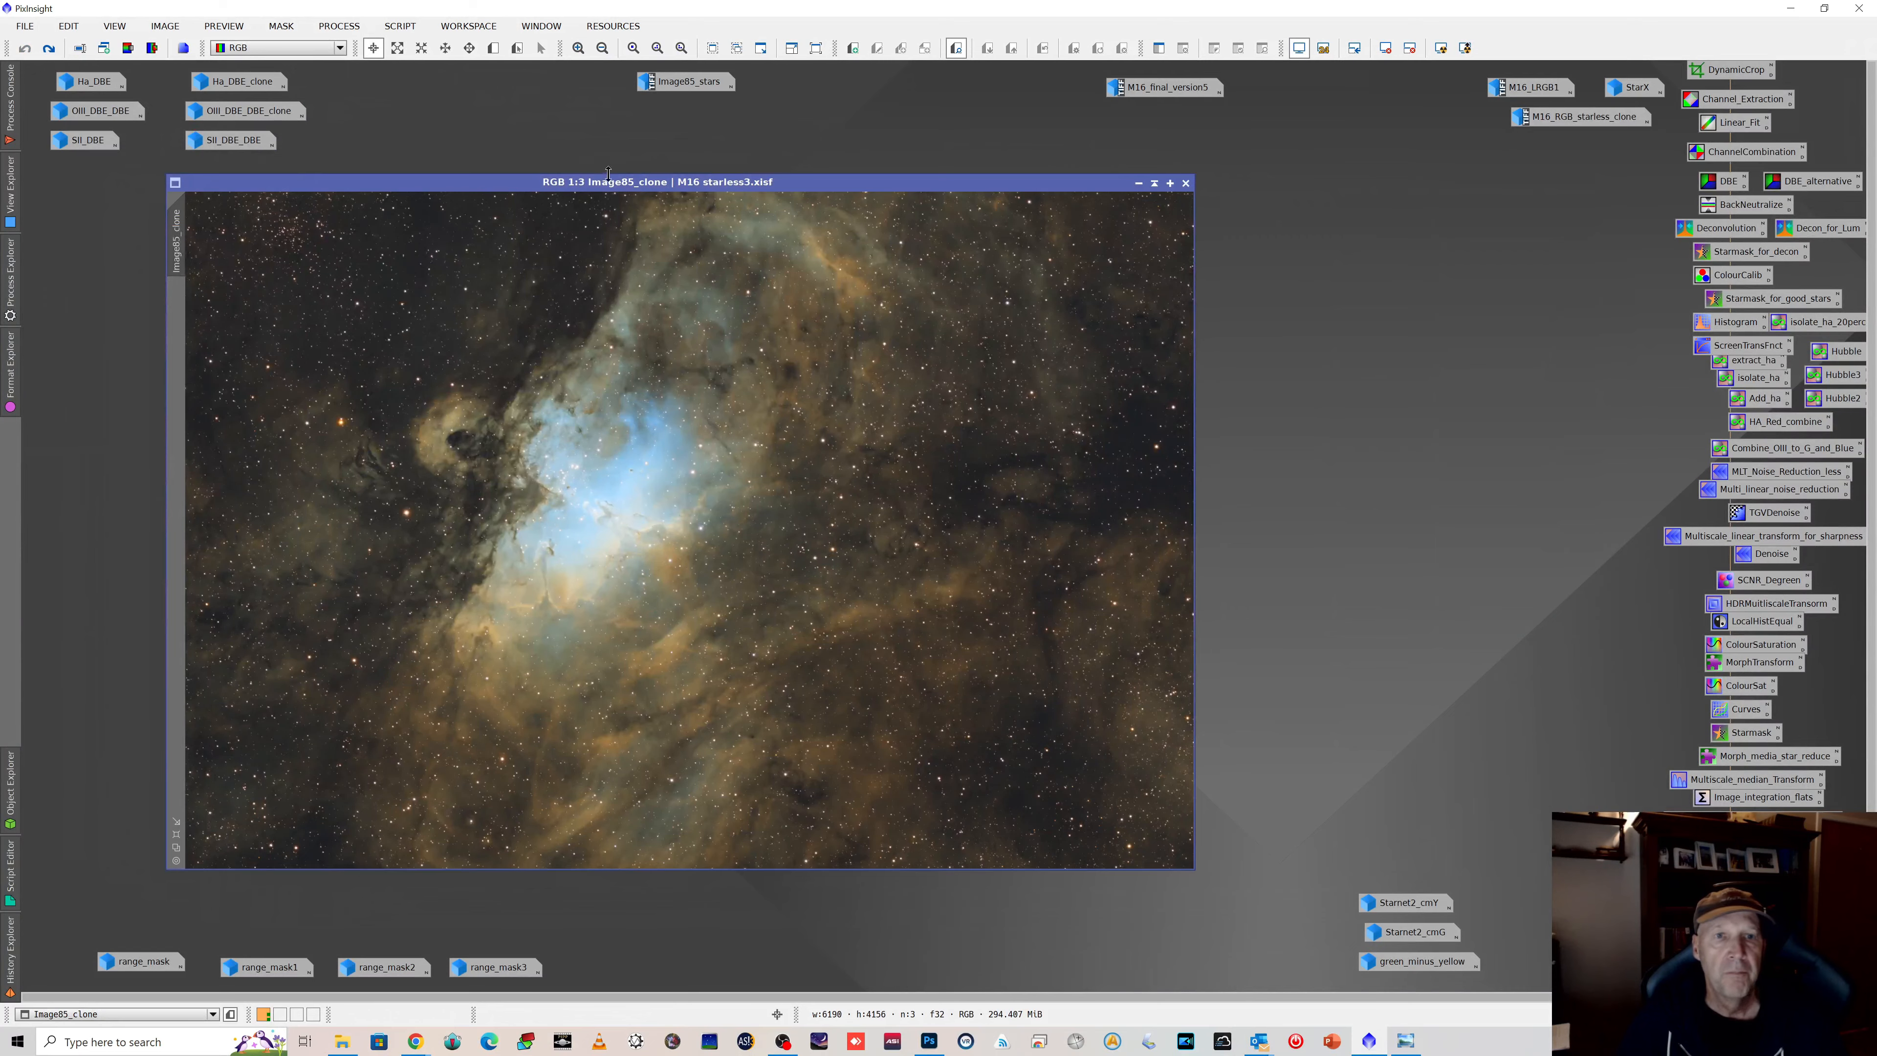
pyautogui.moveTo(607, 173); pyautogui.dragTo(819, 156)
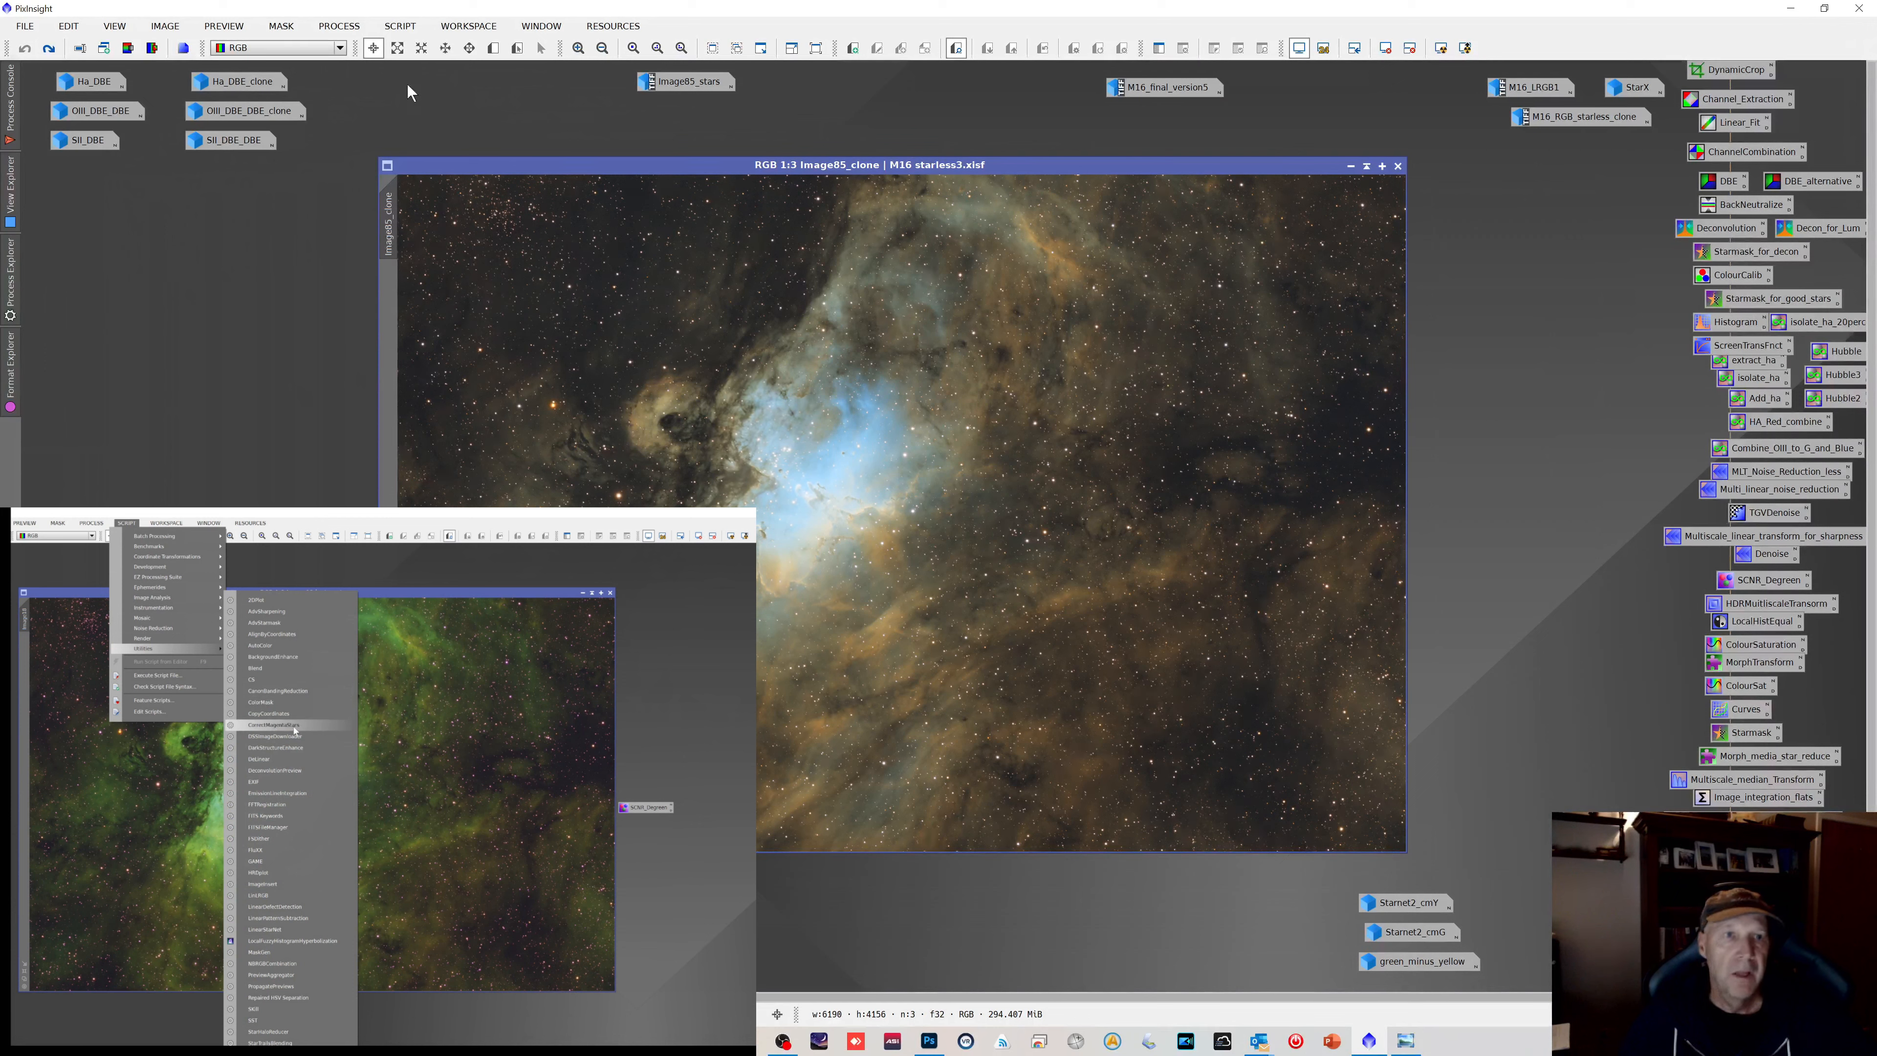
pyautogui.click(395, 30)
pyautogui.moveTo(447, 242)
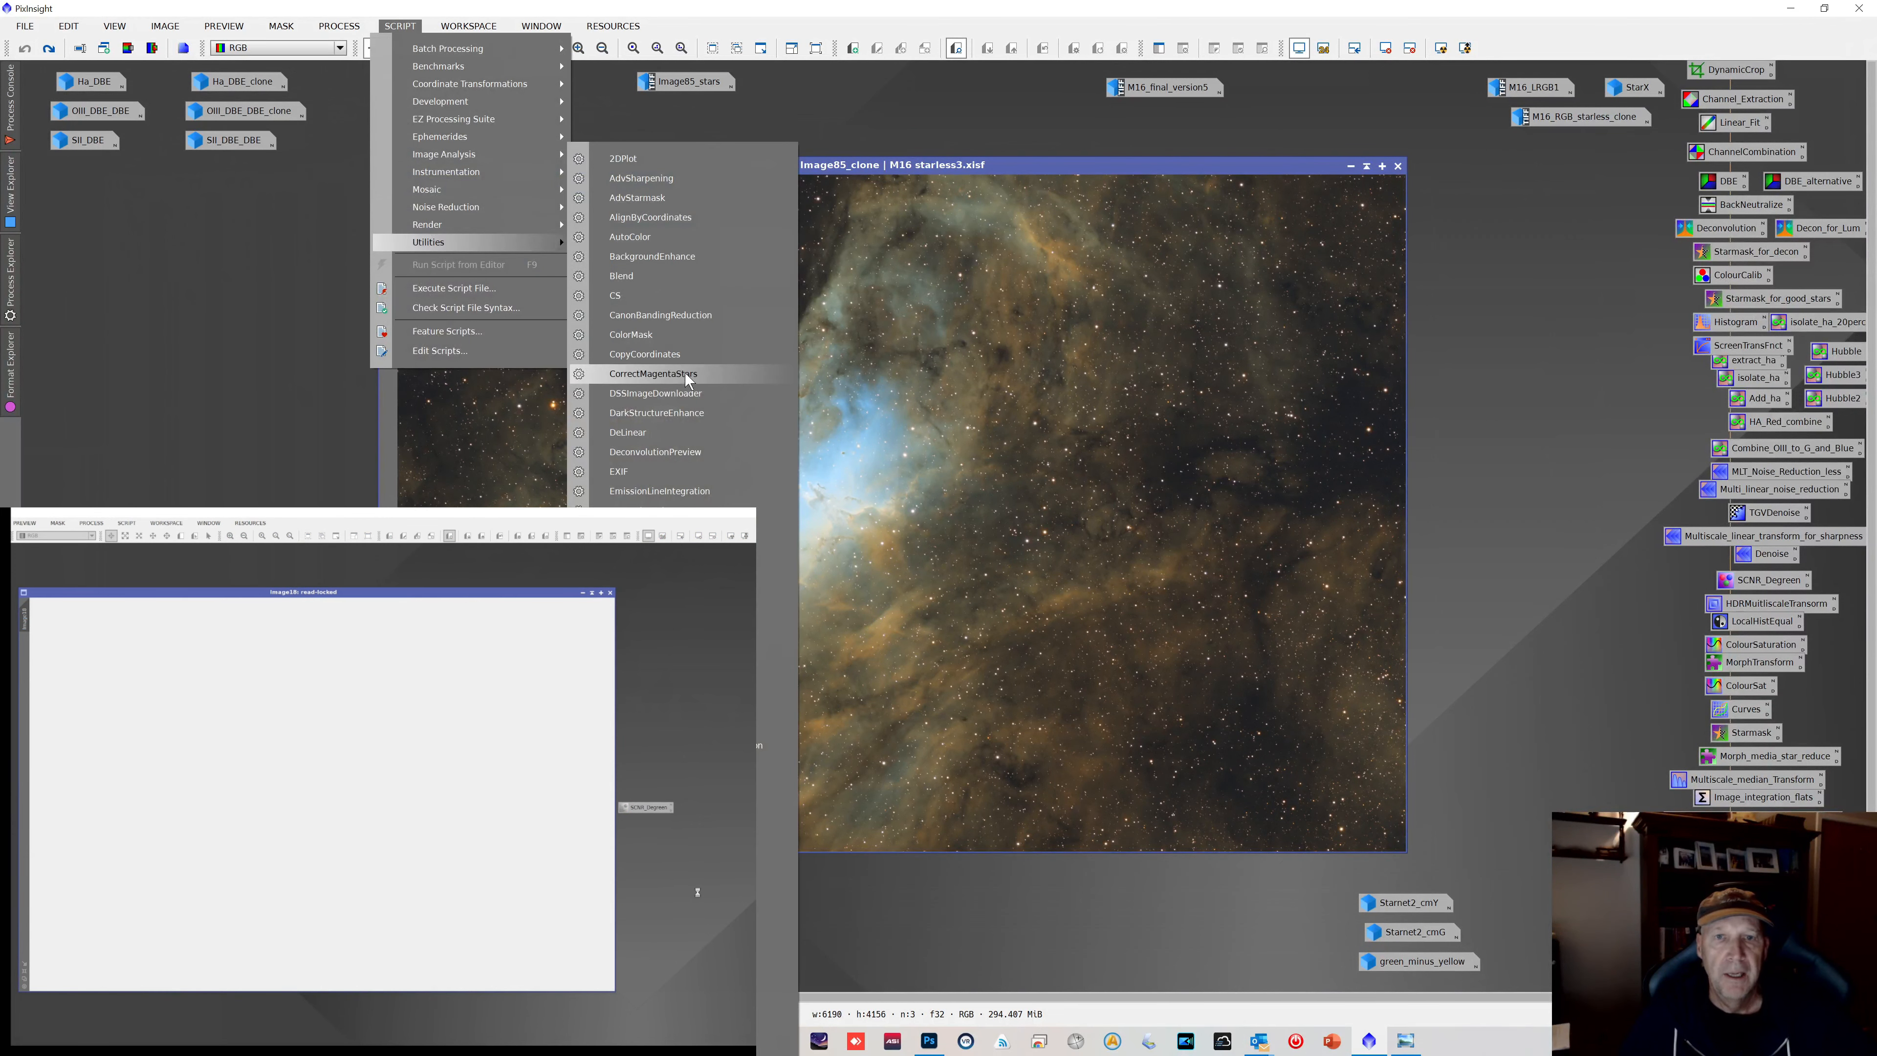
pyautogui.click(946, 118)
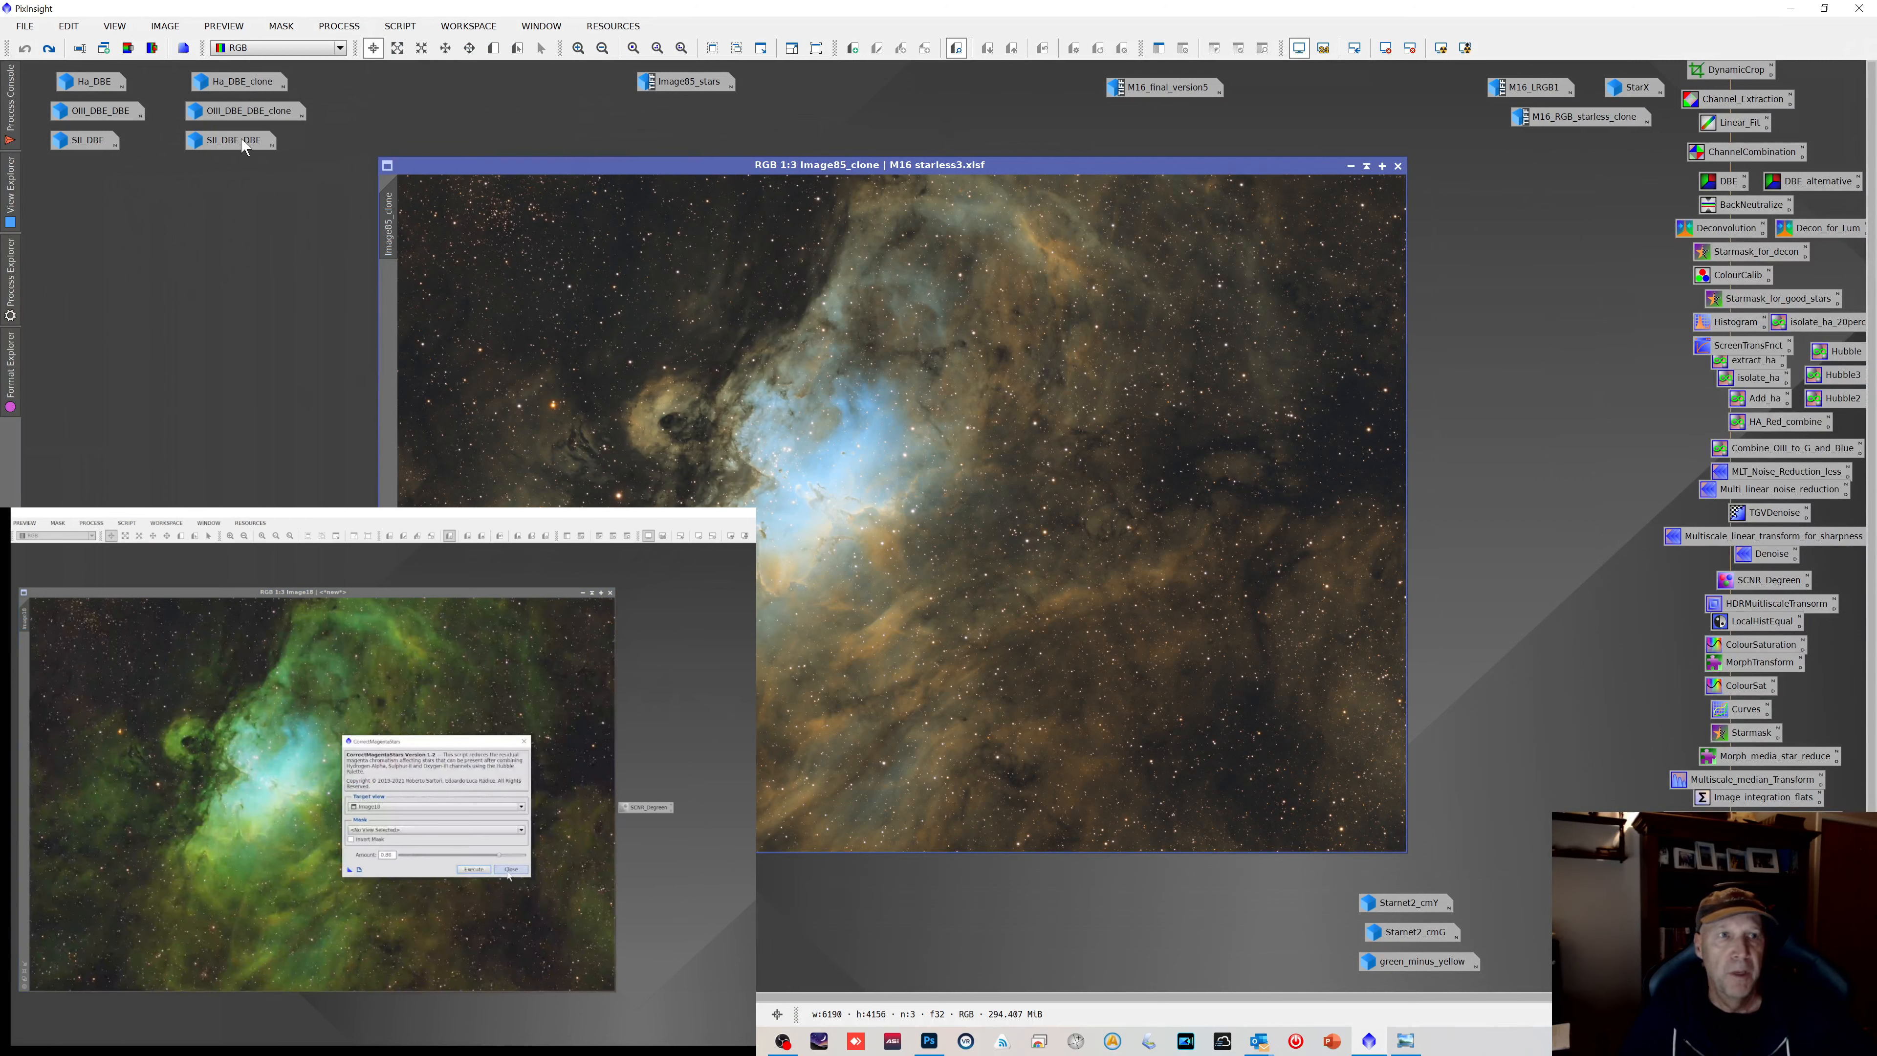
# Step: Open the SCNR_Degreen process to view its green-removal settings, and collapse its window without applying it
pyautogui.click(165, 26)
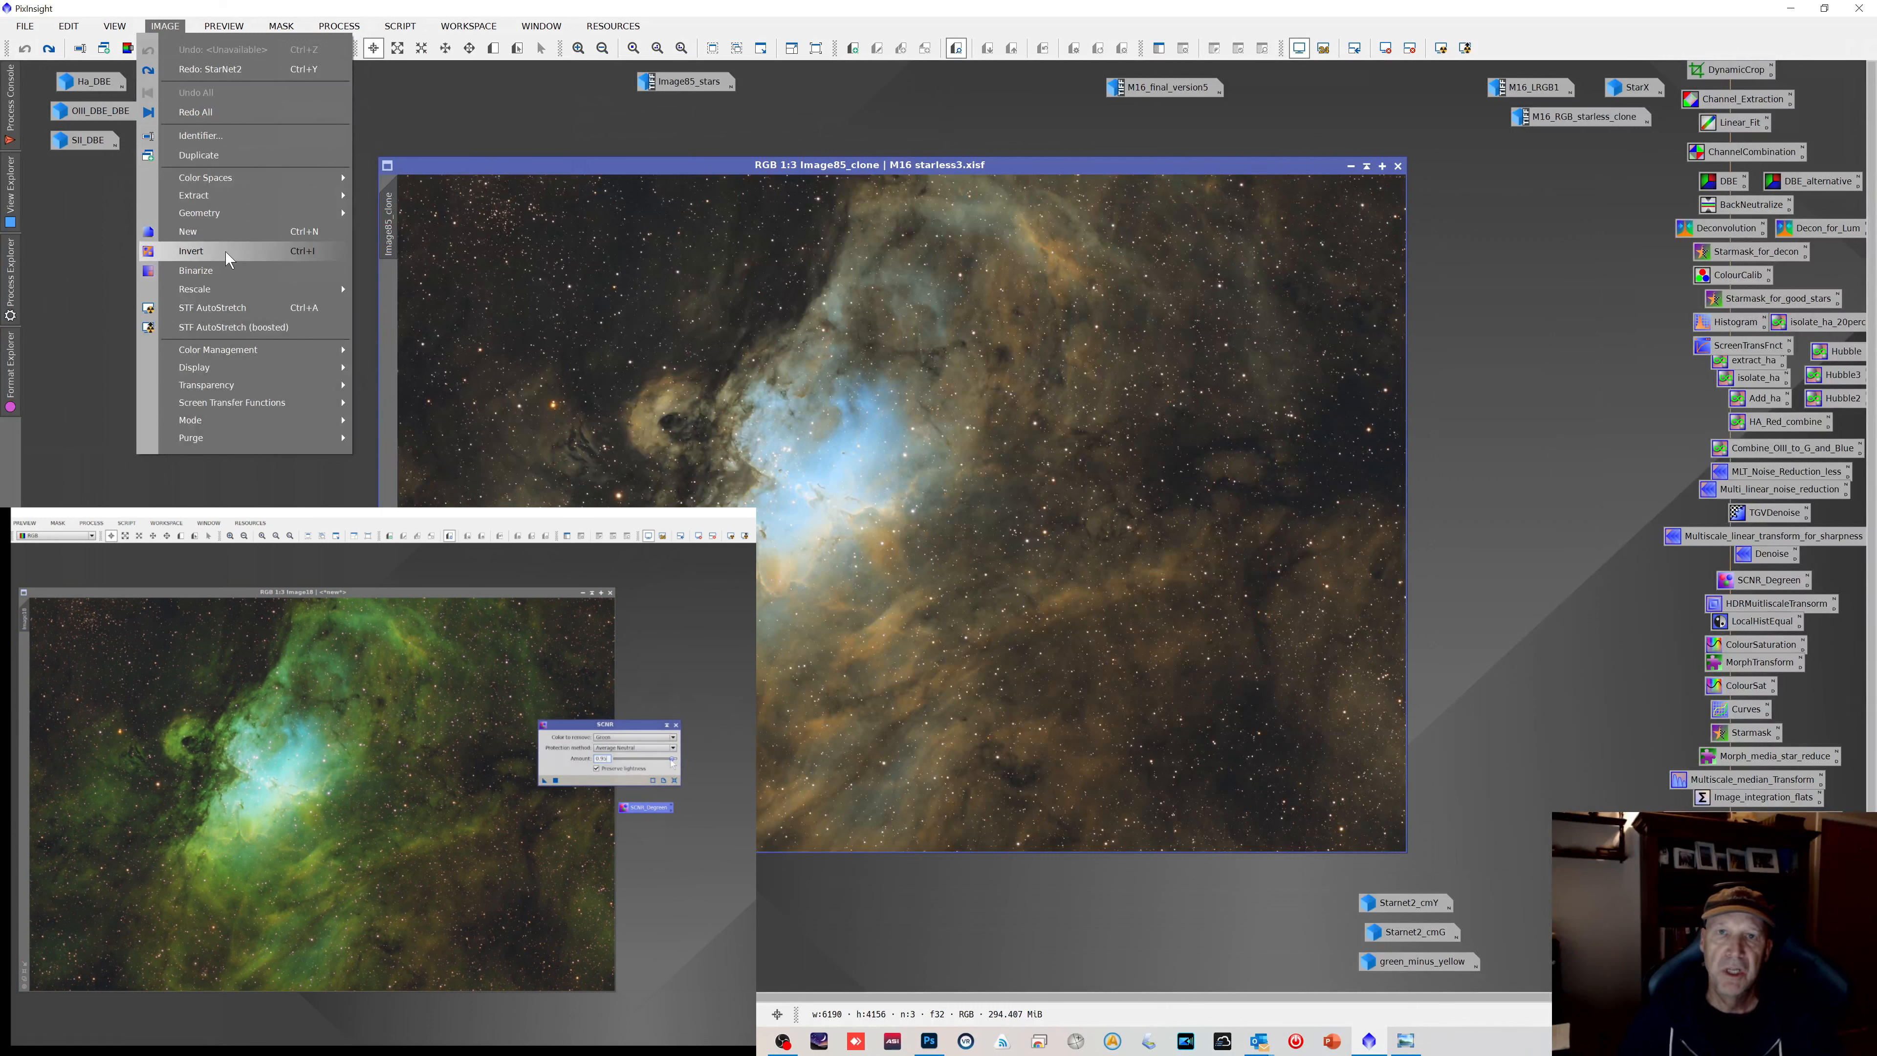
pyautogui.click(1766, 575)
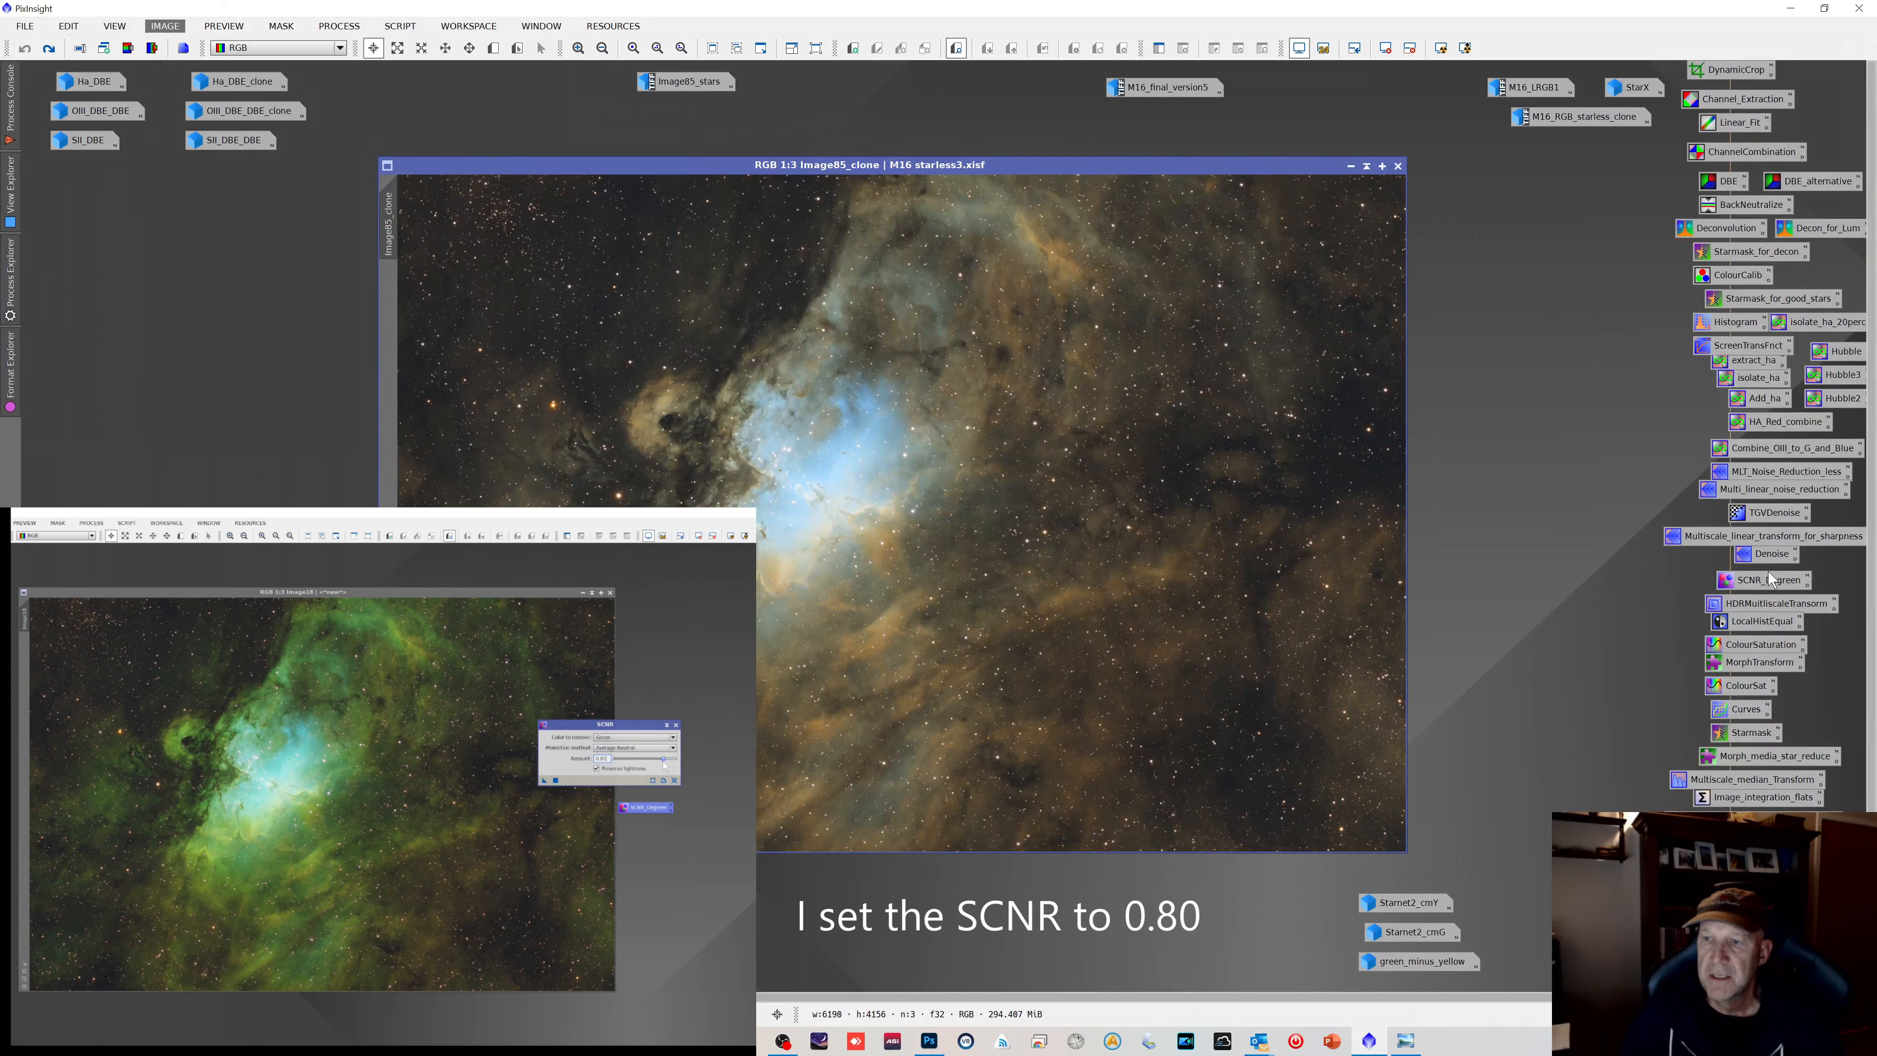
pyautogui.doubleClick(1764, 575)
pyautogui.moveTo(1520, 407); pyautogui.dragTo(1612, 374)
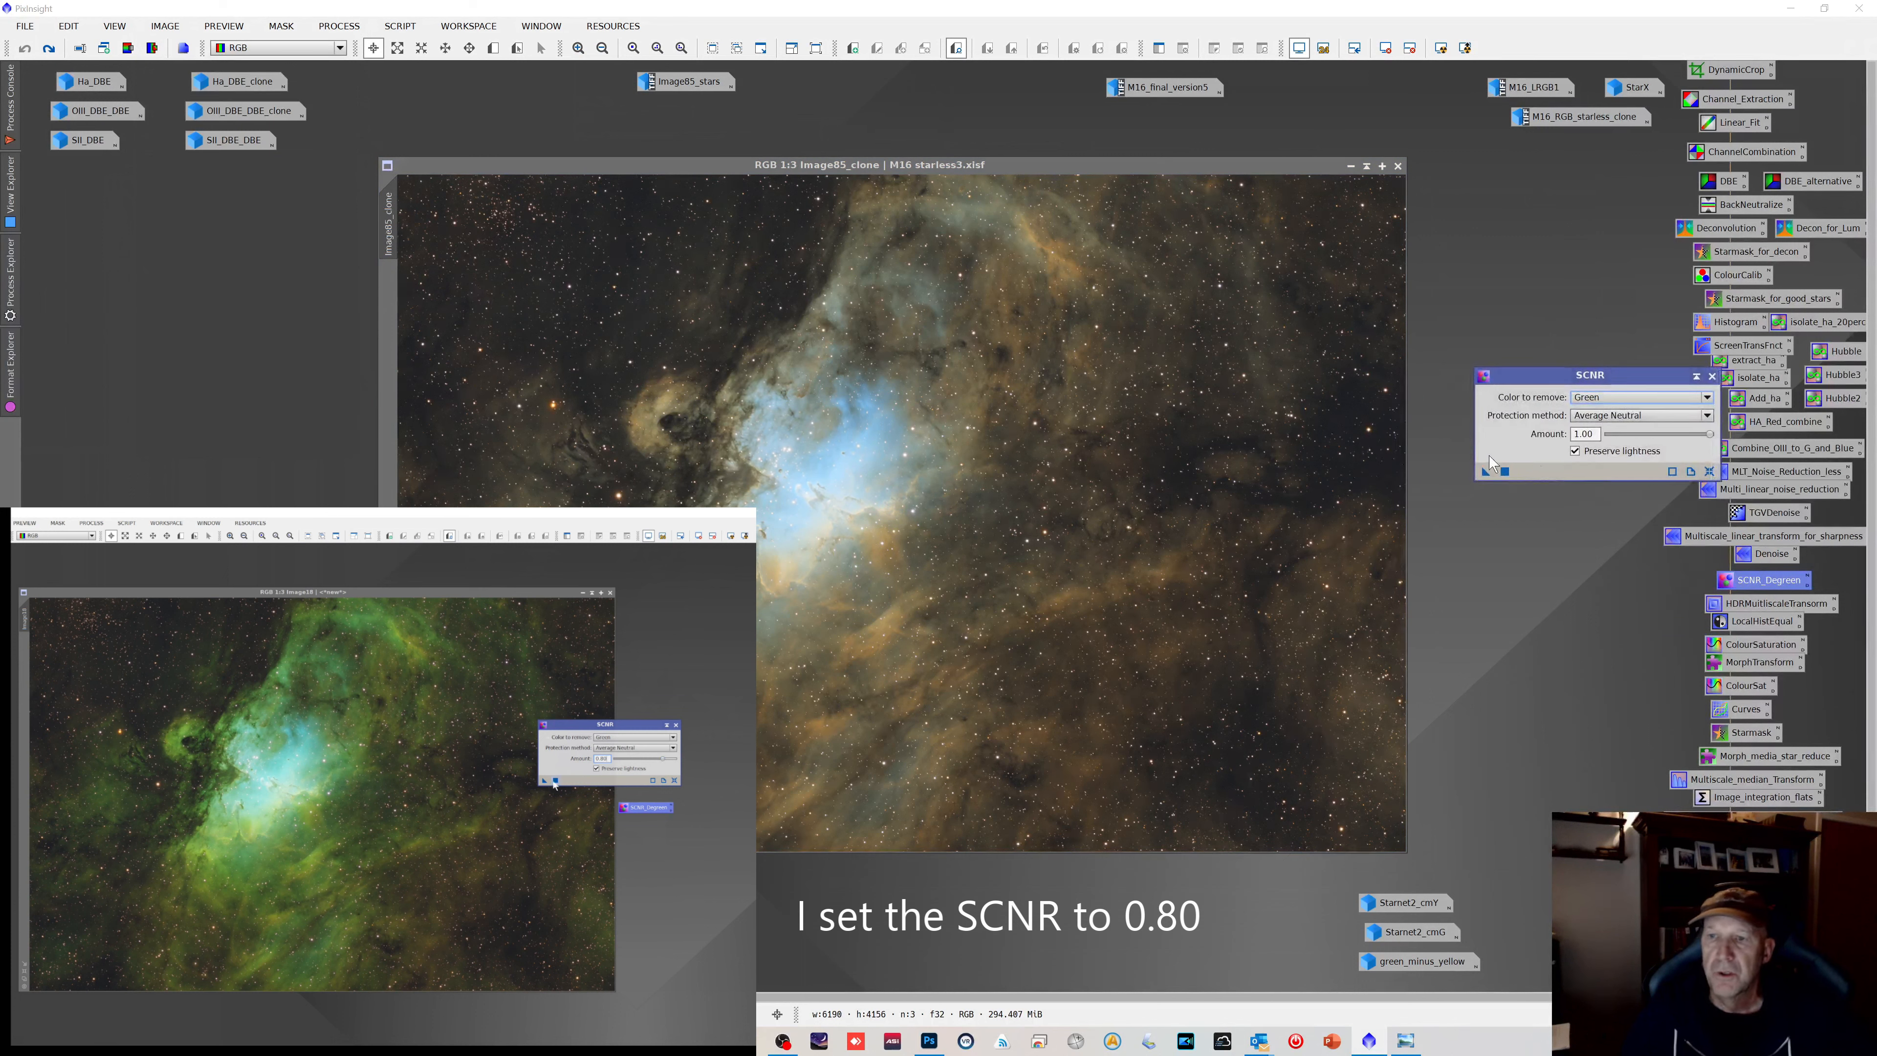
pyautogui.click(1697, 378)
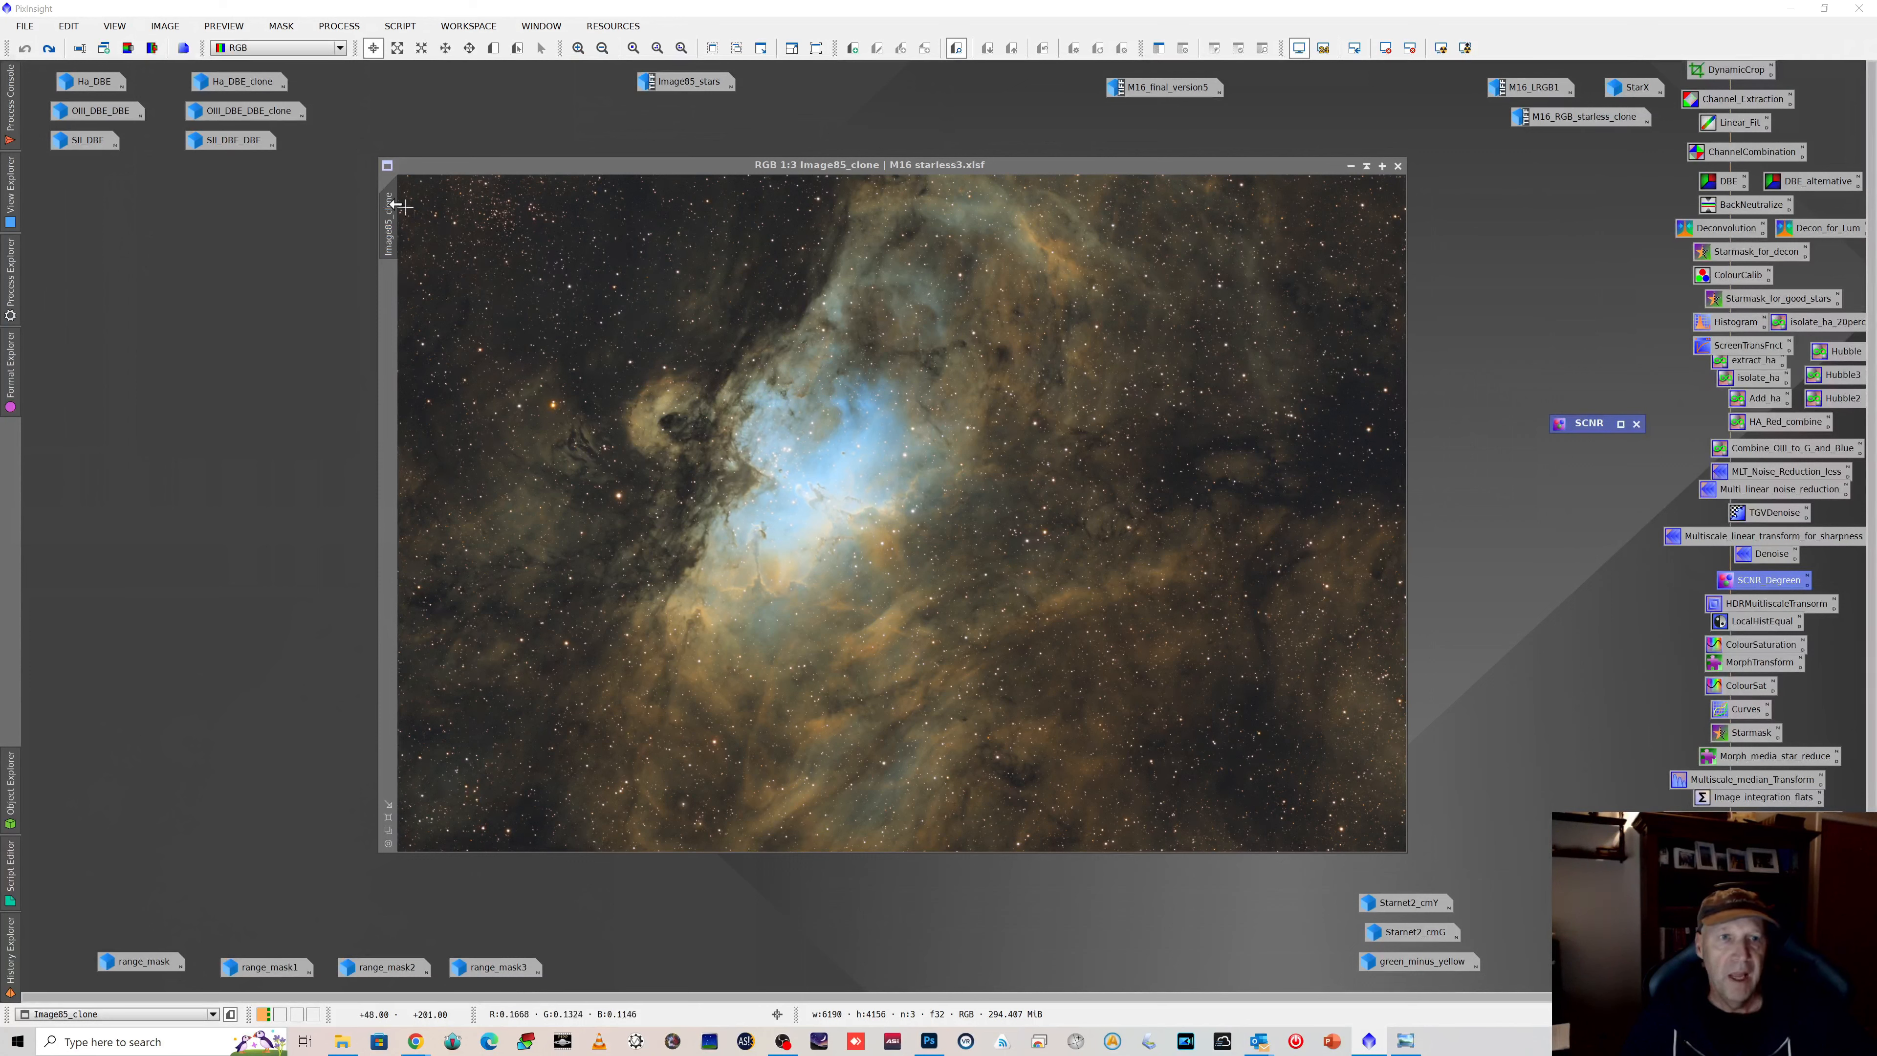
# Step: Redo the StarNet2 star removal on Image85_clone and inspect the starless pillars at up to 1:1 magnification
pyautogui.moveTo(397, 207)
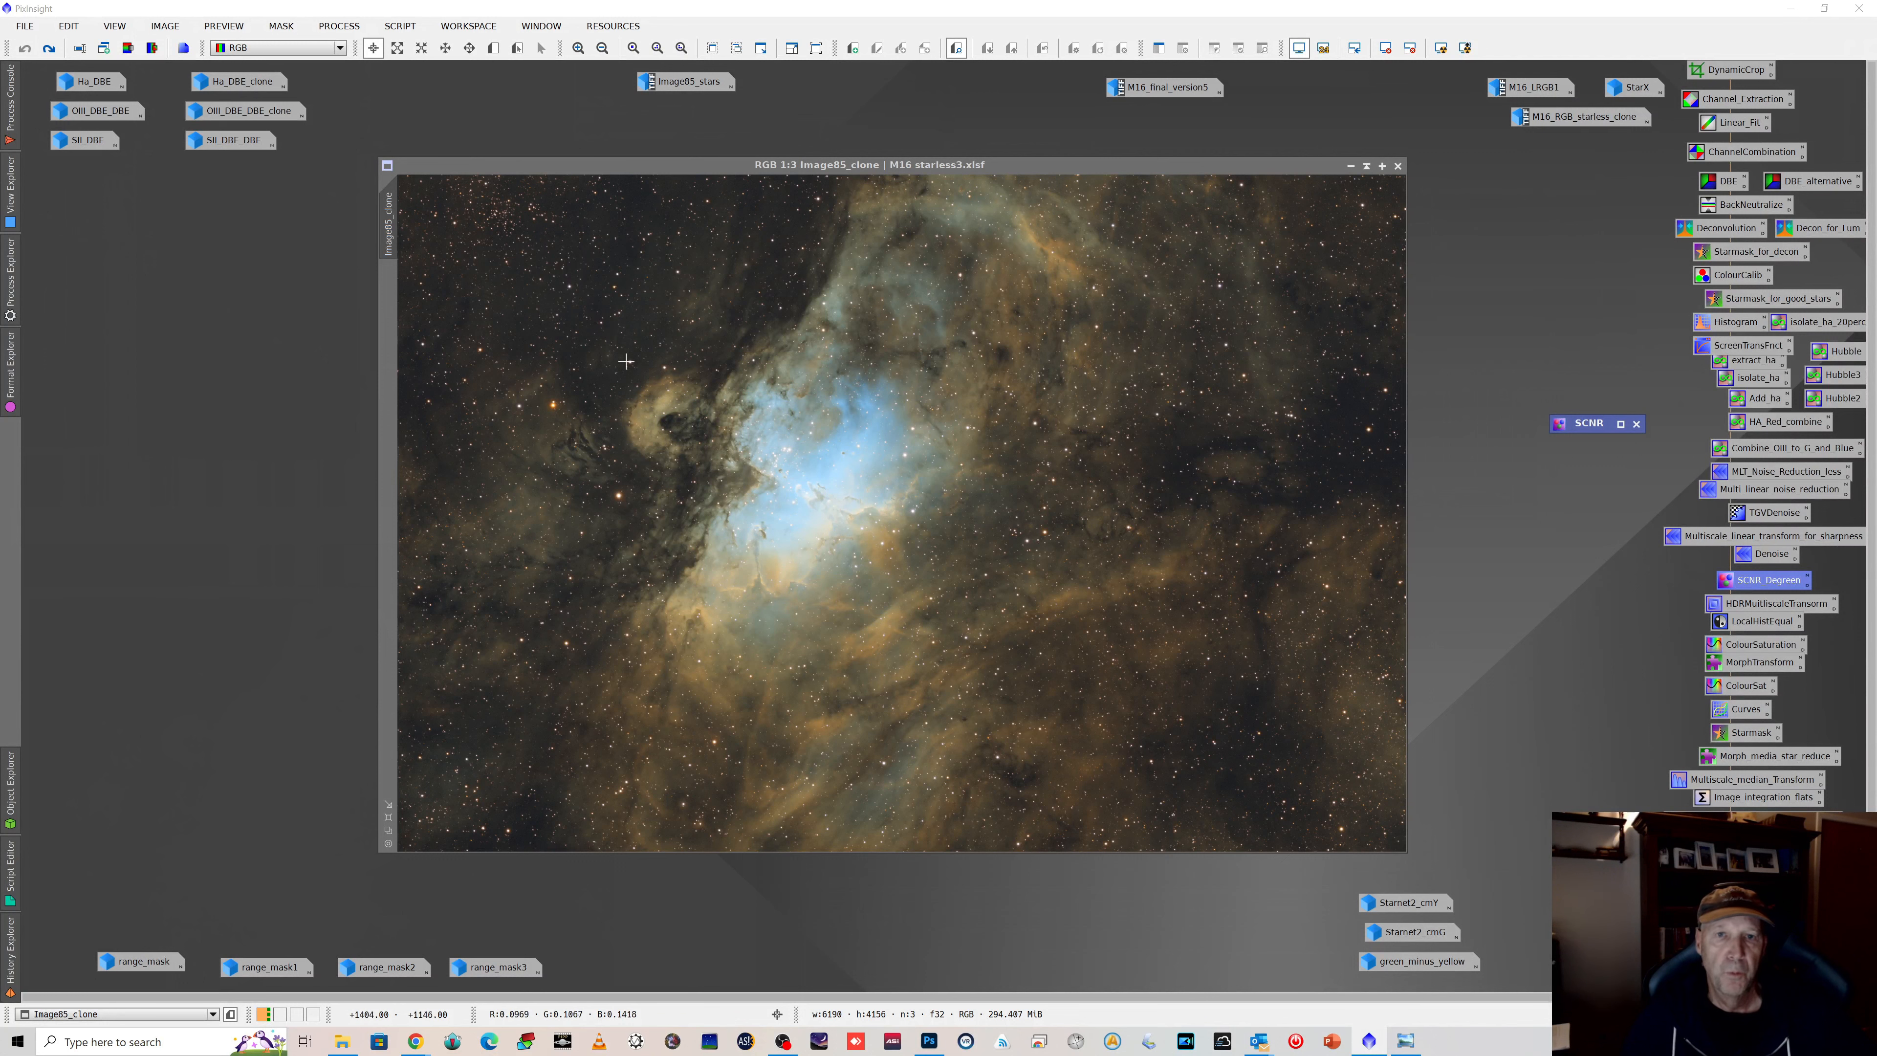
pyautogui.click(49, 50)
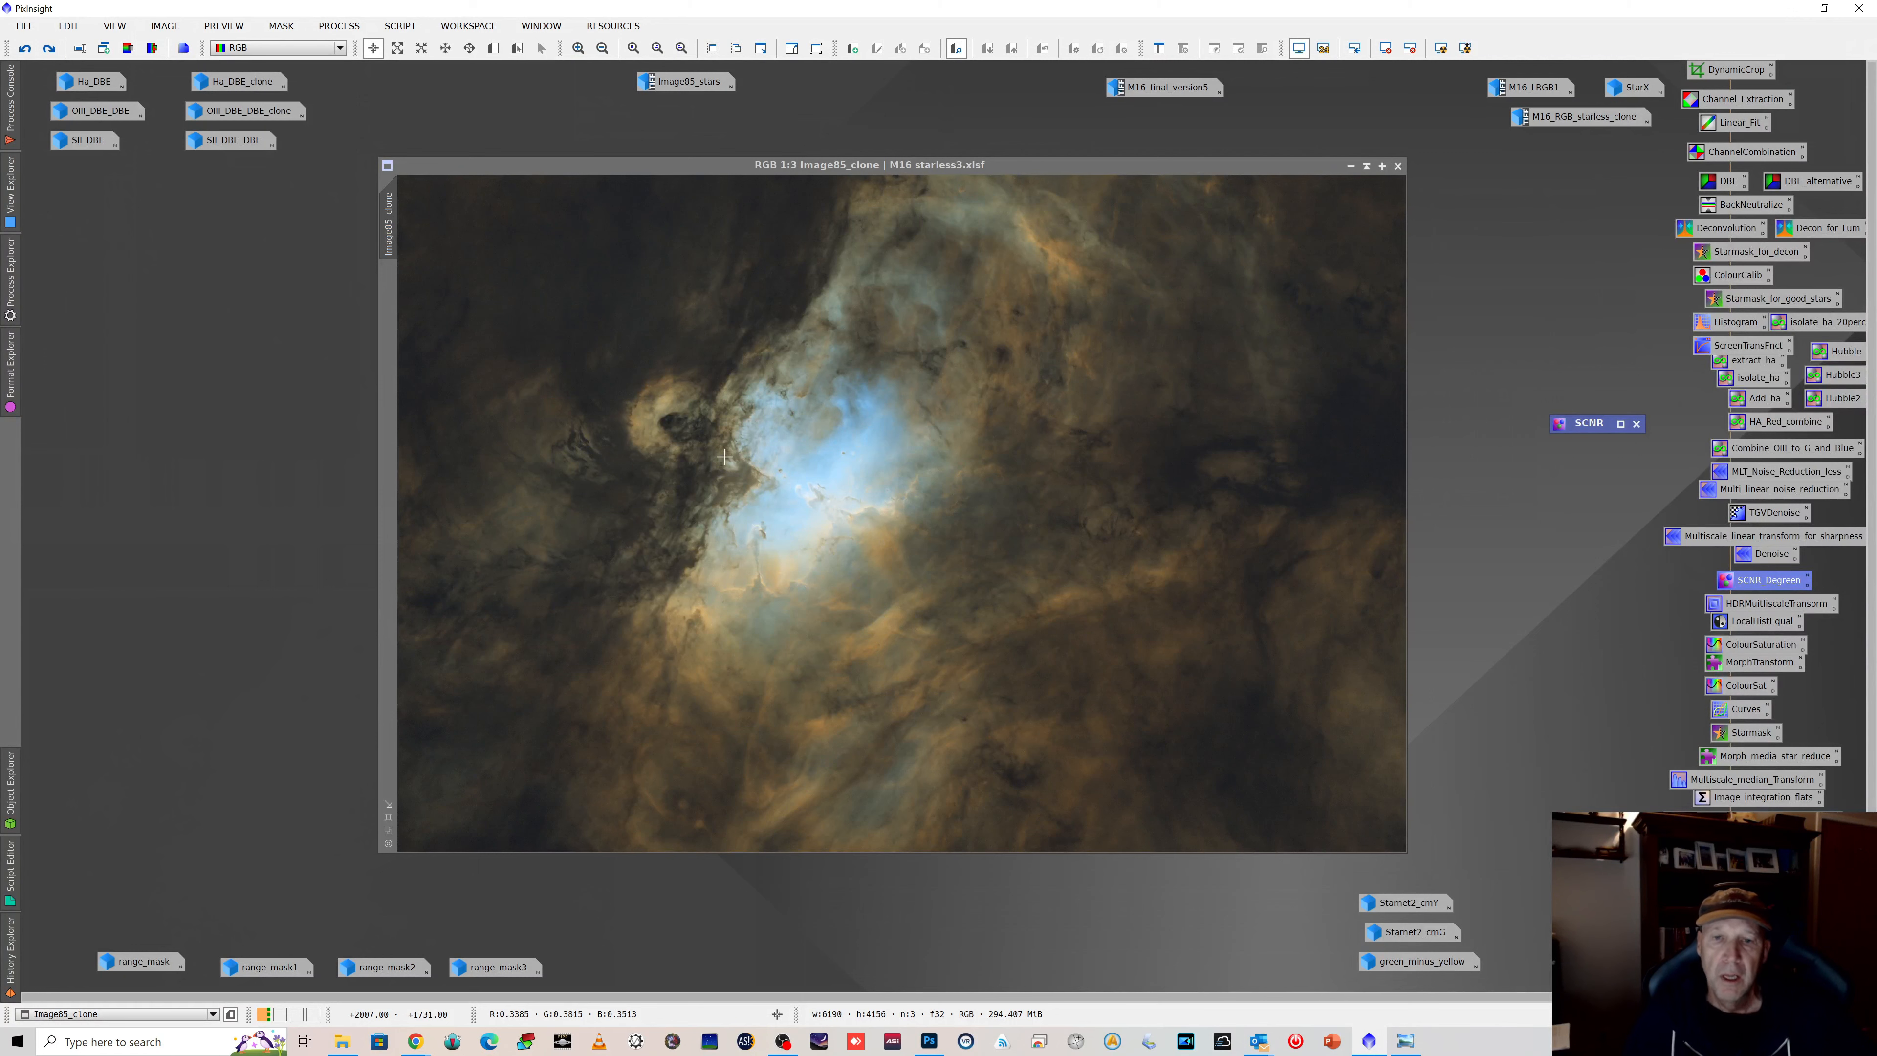
pyautogui.scroll(1, 1059, 563)
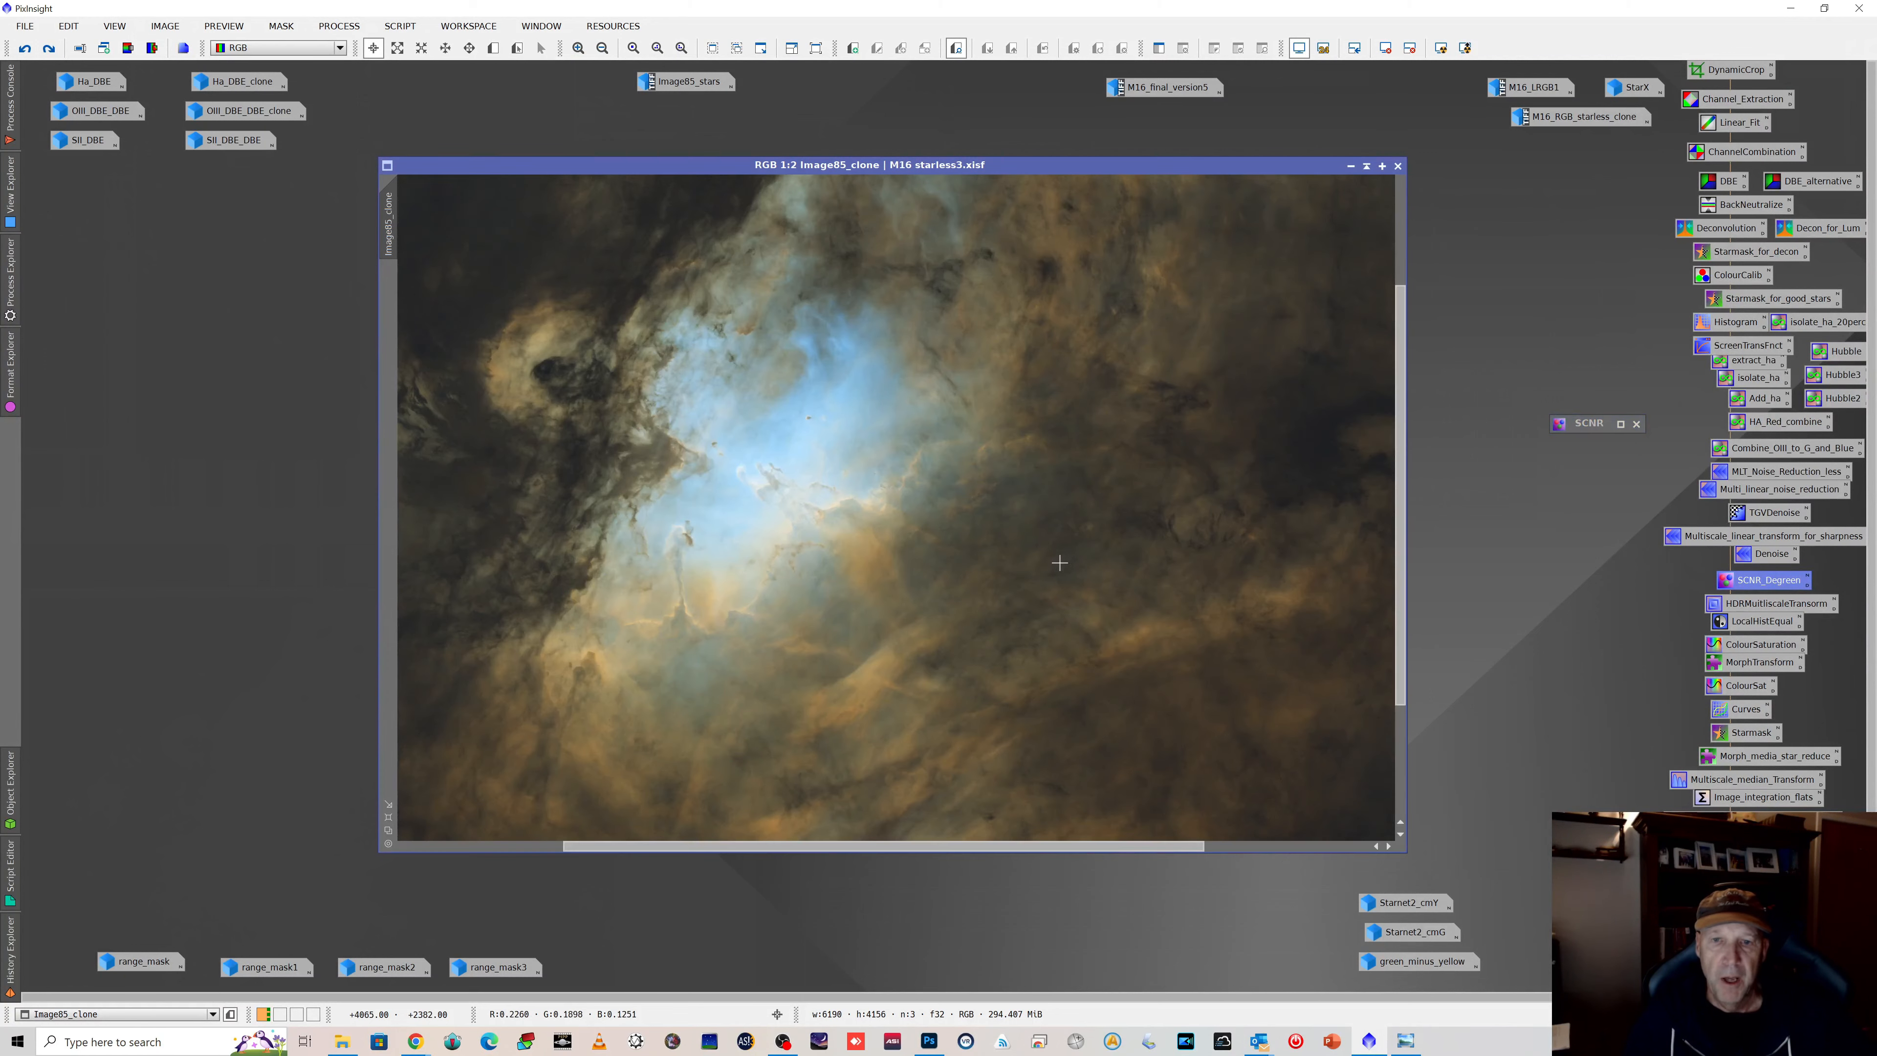
pyautogui.scroll(1, 1060, 563)
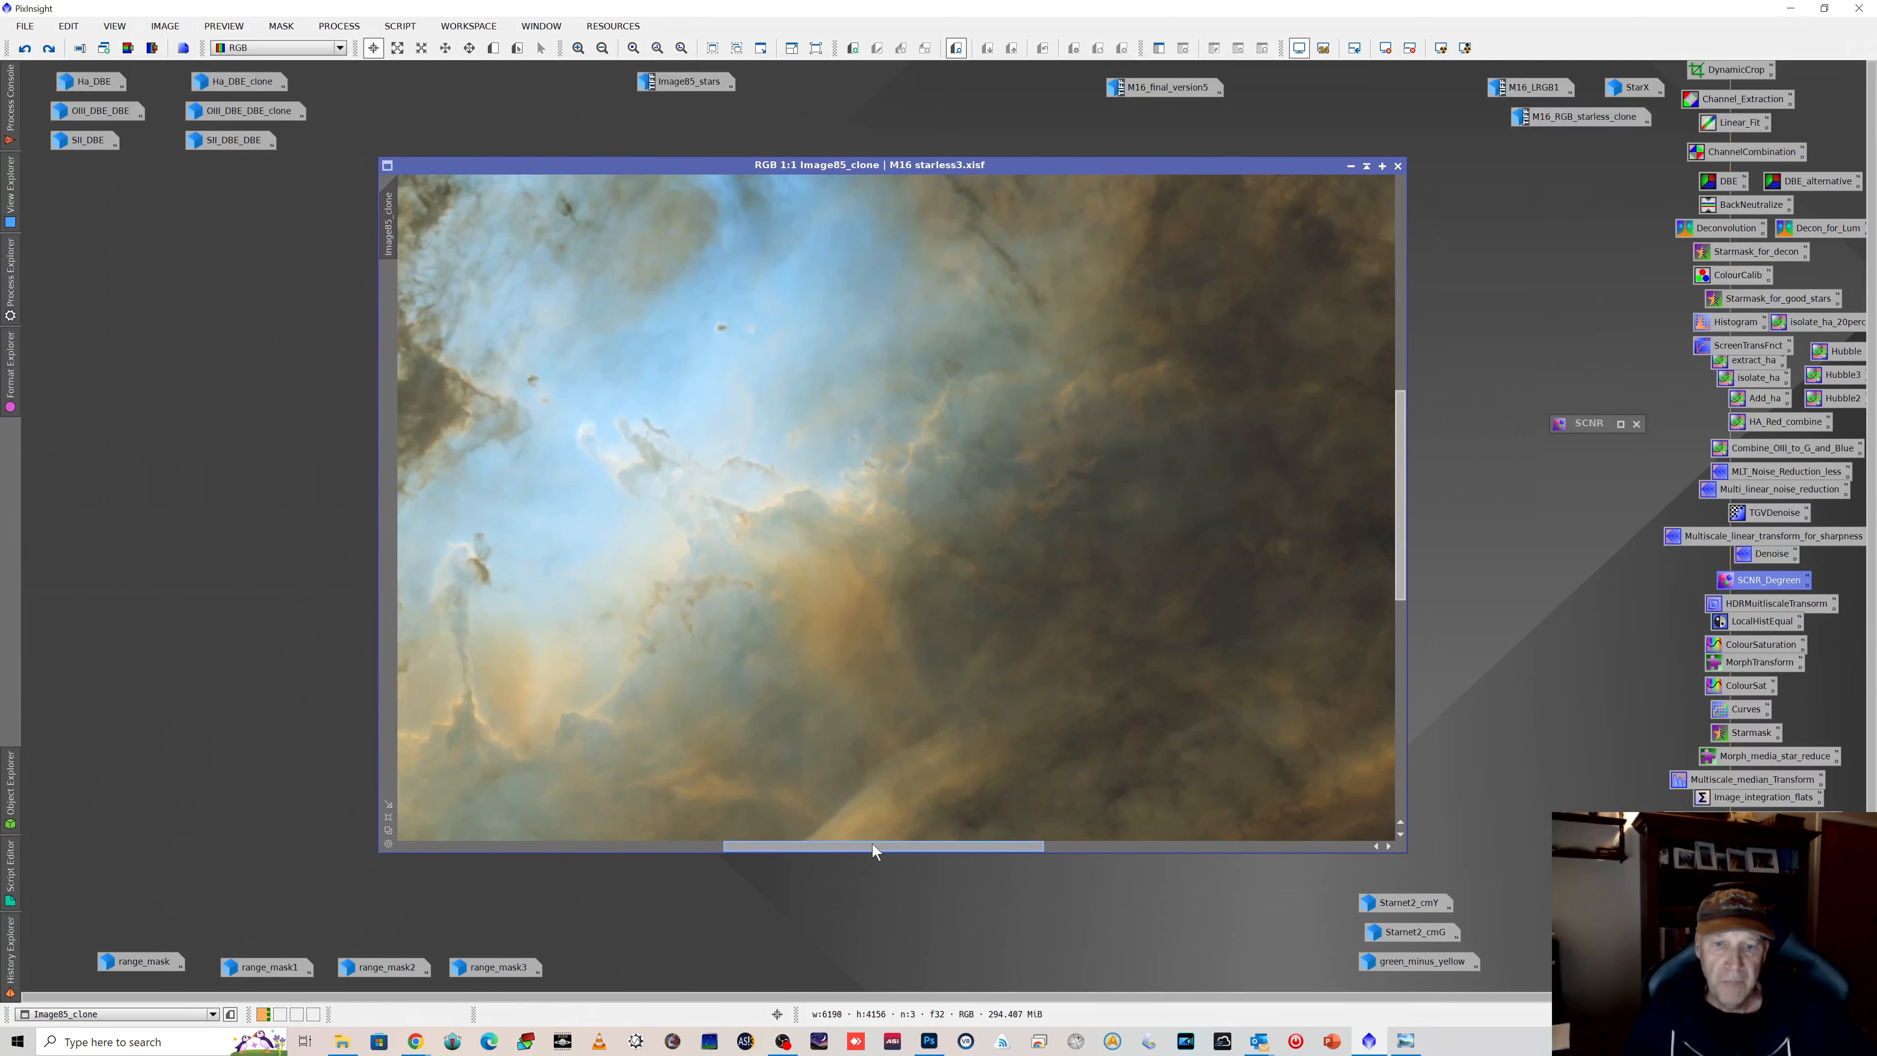
pyautogui.moveTo(871, 844)
pyautogui.mouseDown()
pyautogui.moveTo(1166, 853)
pyautogui.moveTo(841, 835)
pyautogui.mouseUp()
pyautogui.scroll(-2, 768, 626)
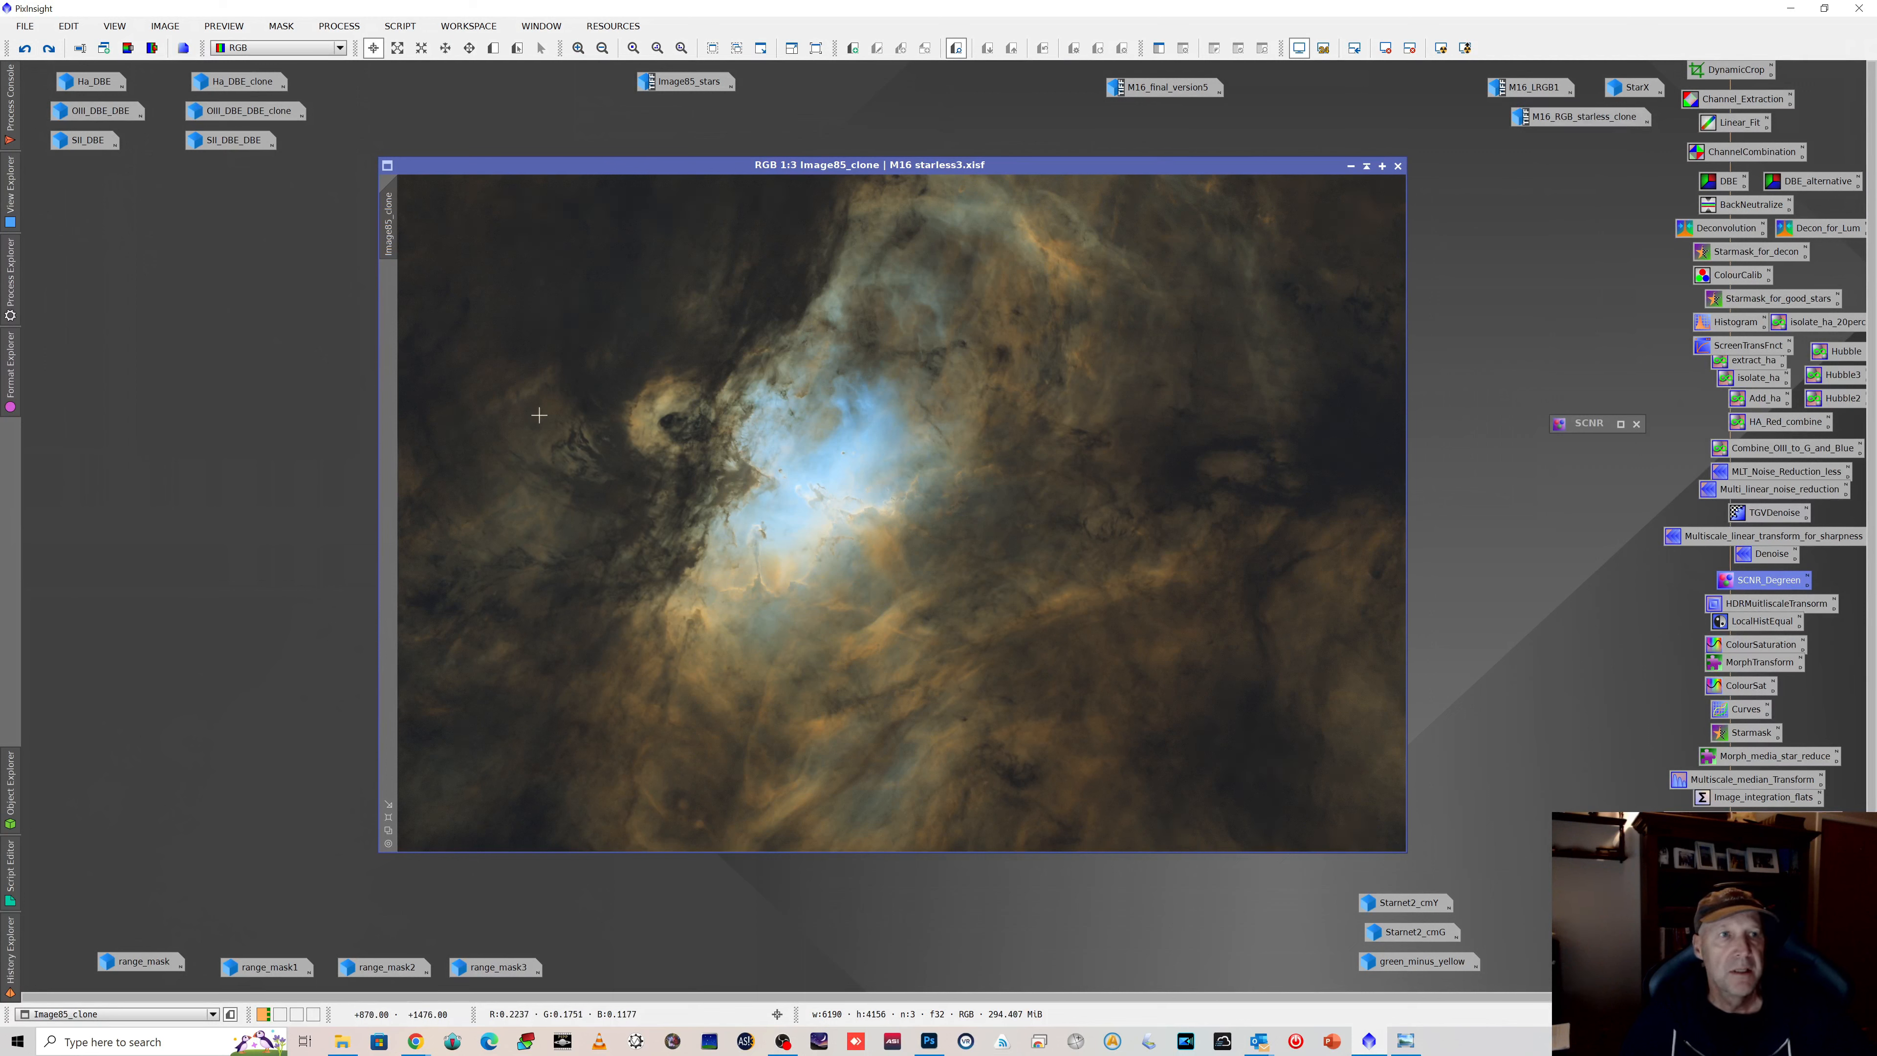
# Step: Redo the next history states of the starless image up to the mask application, and undo the mask application
pyautogui.click(48, 49)
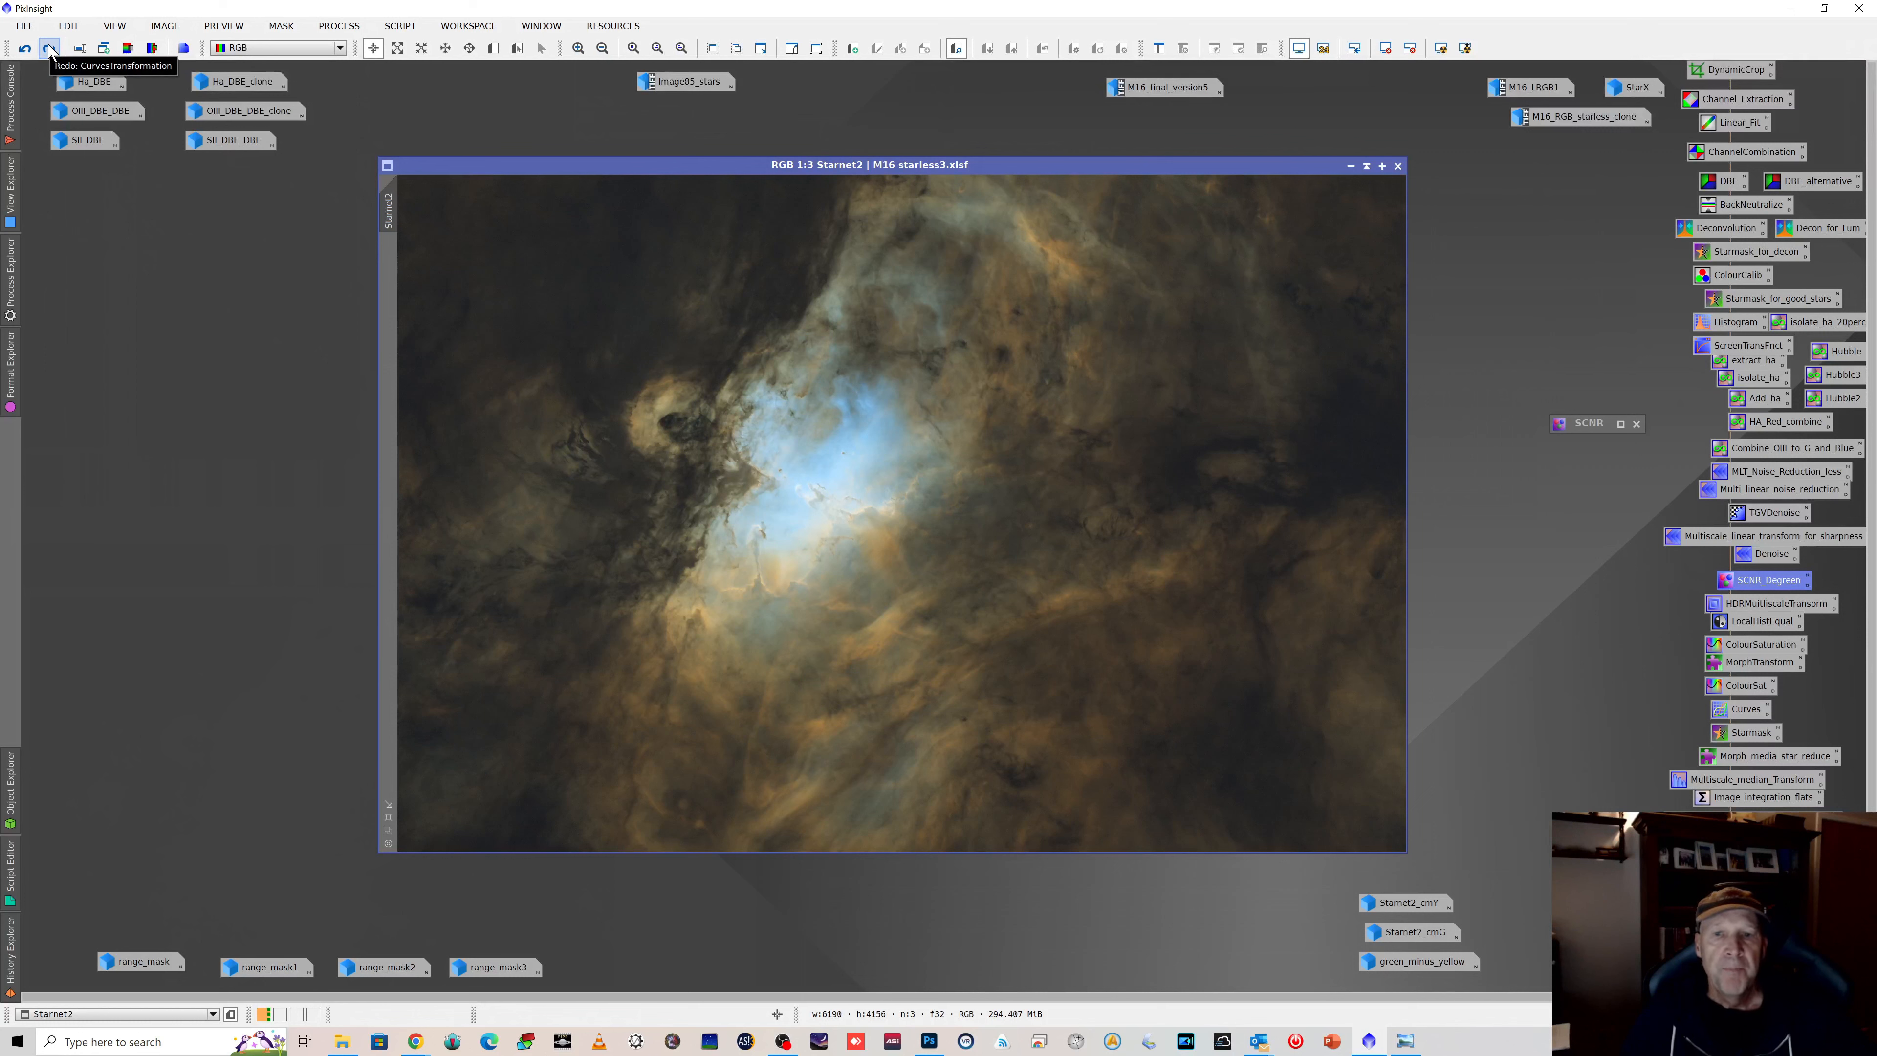
pyautogui.click(48, 49)
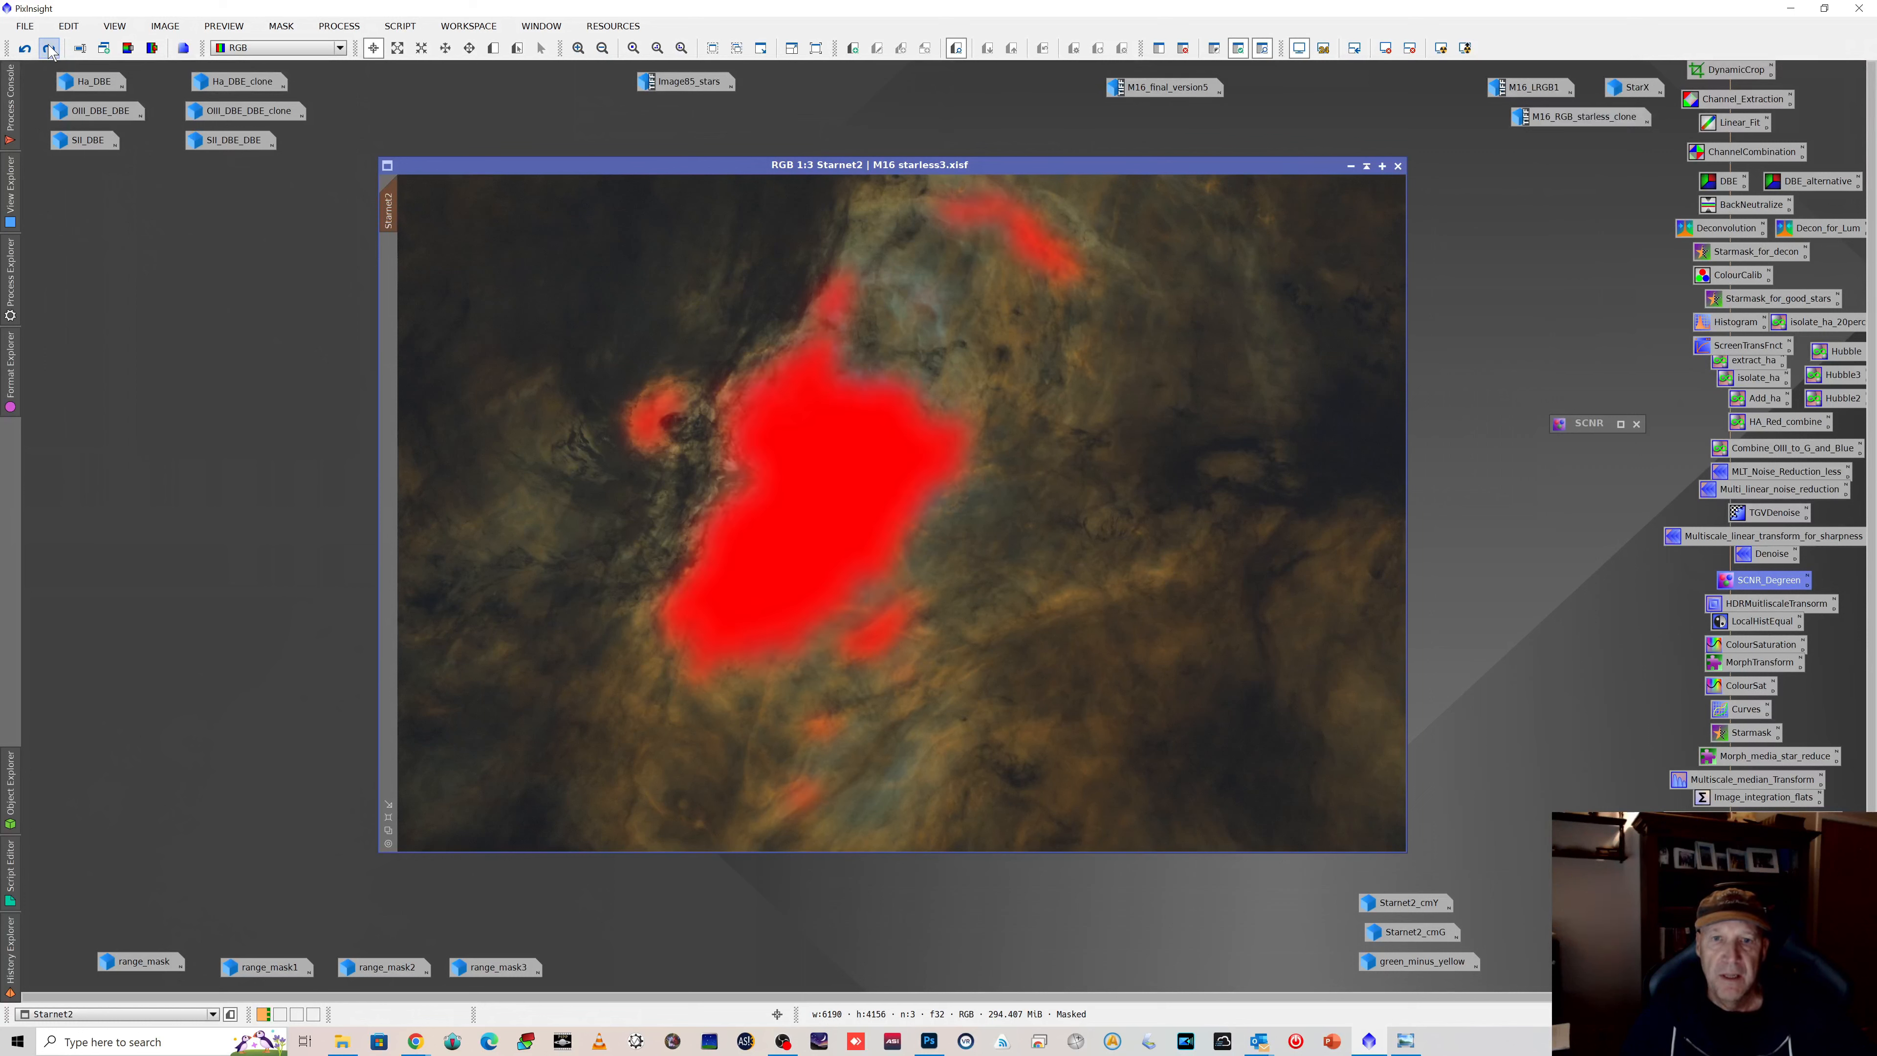
pyautogui.click(25, 50)
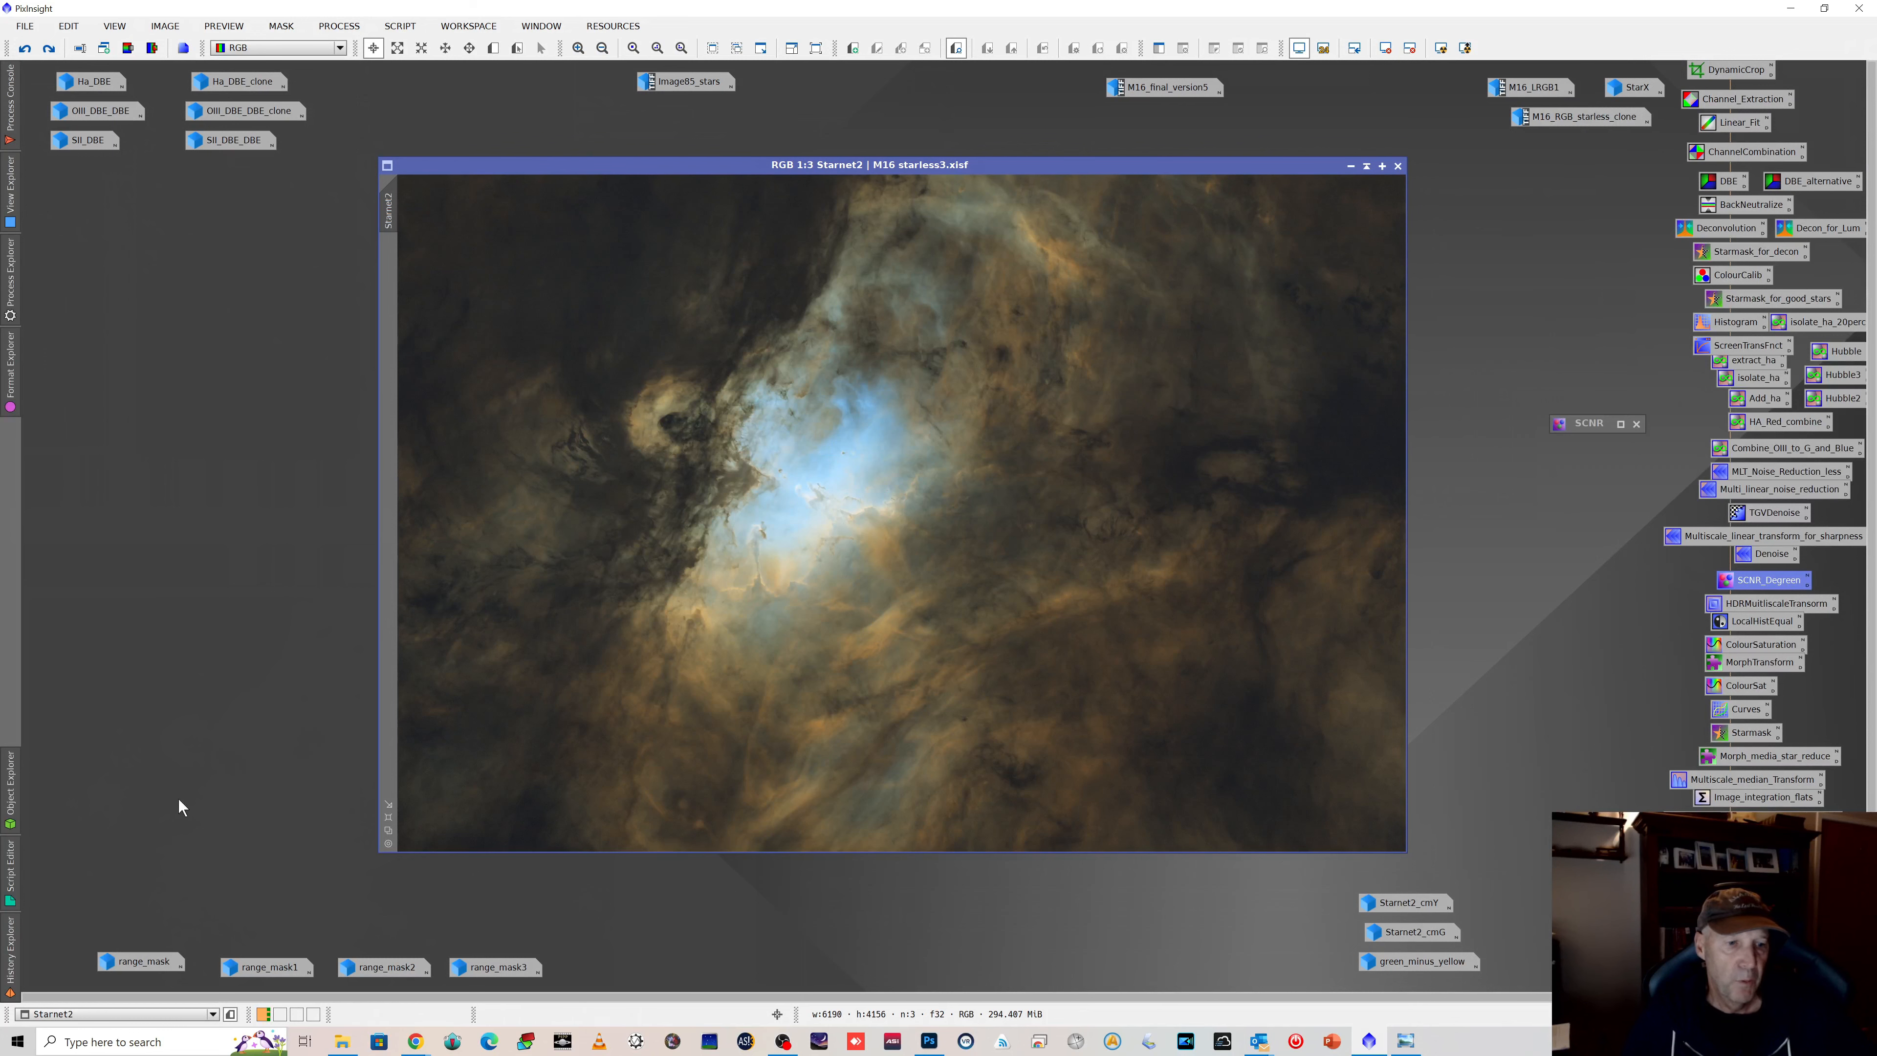
# Step: Open range_mask over the Starnet2 image to examine its protected area, and minimize it
pyautogui.doubleClick(140, 961)
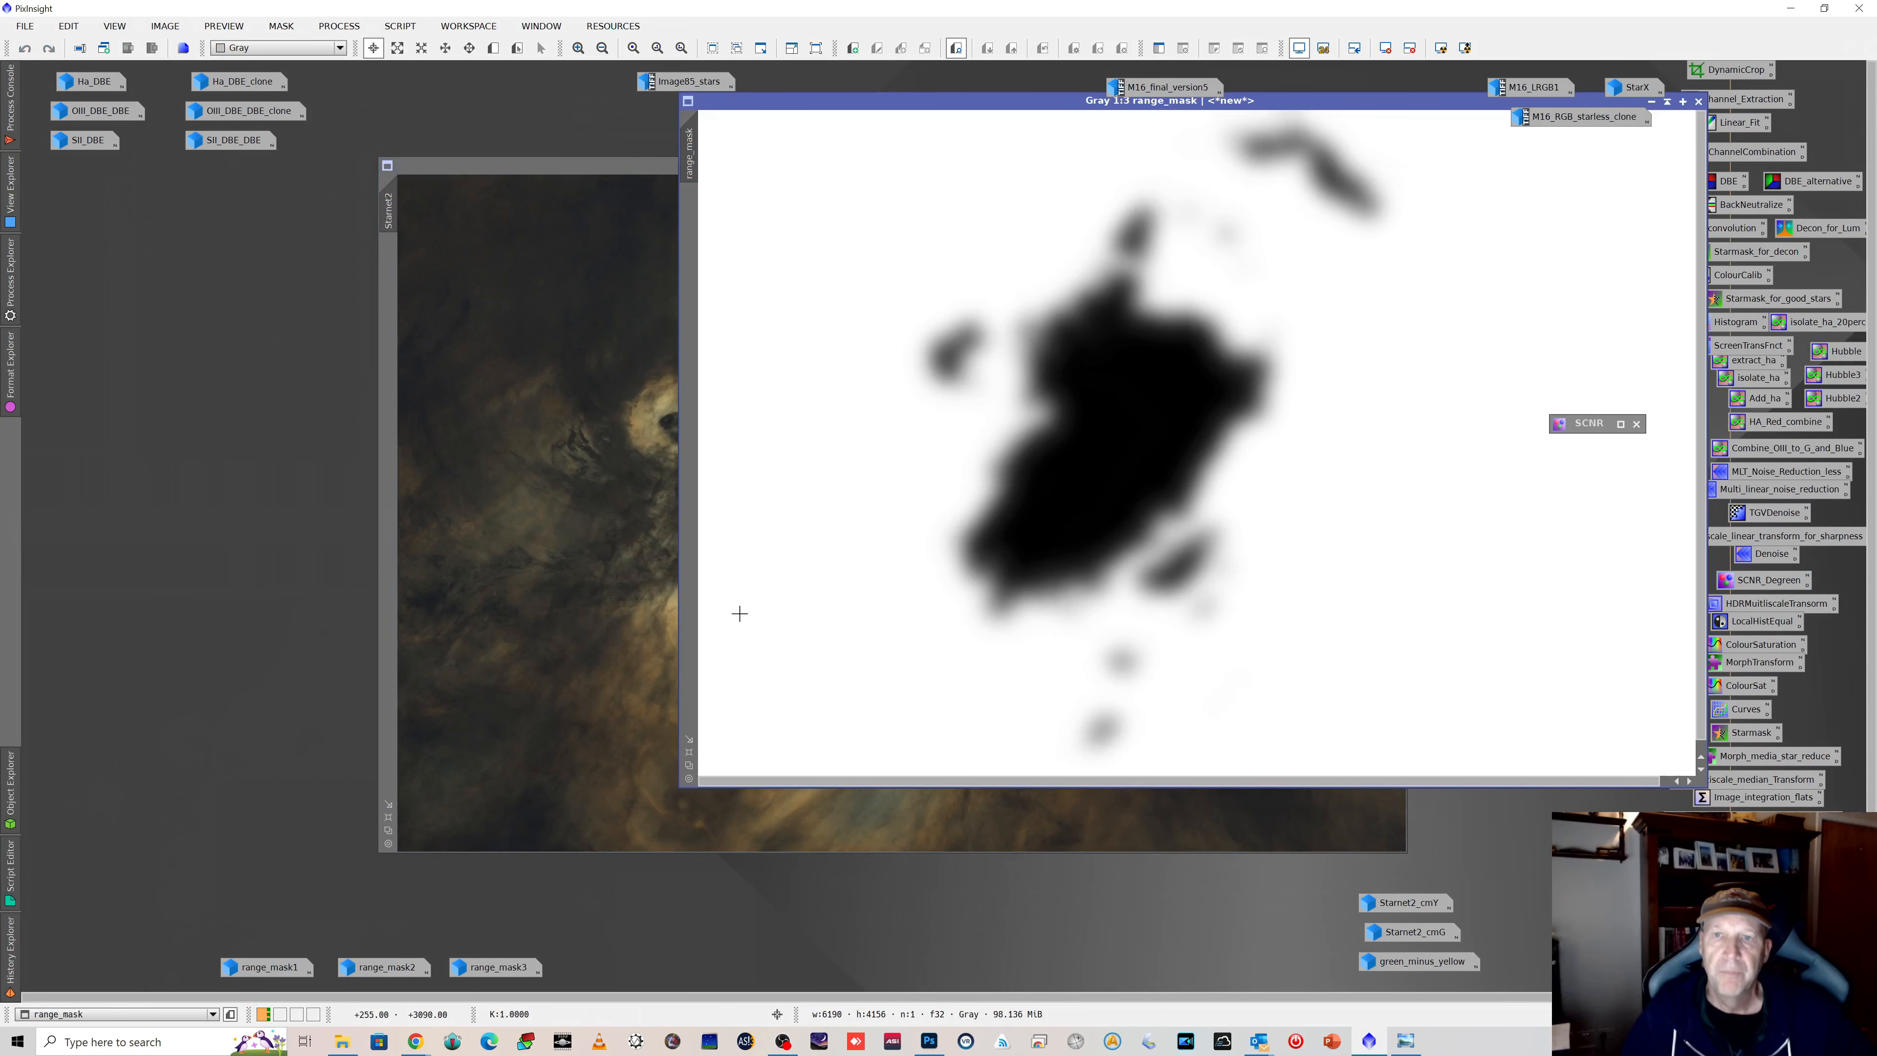
pyautogui.moveTo(1035, 105); pyautogui.dragTo(855, 233)
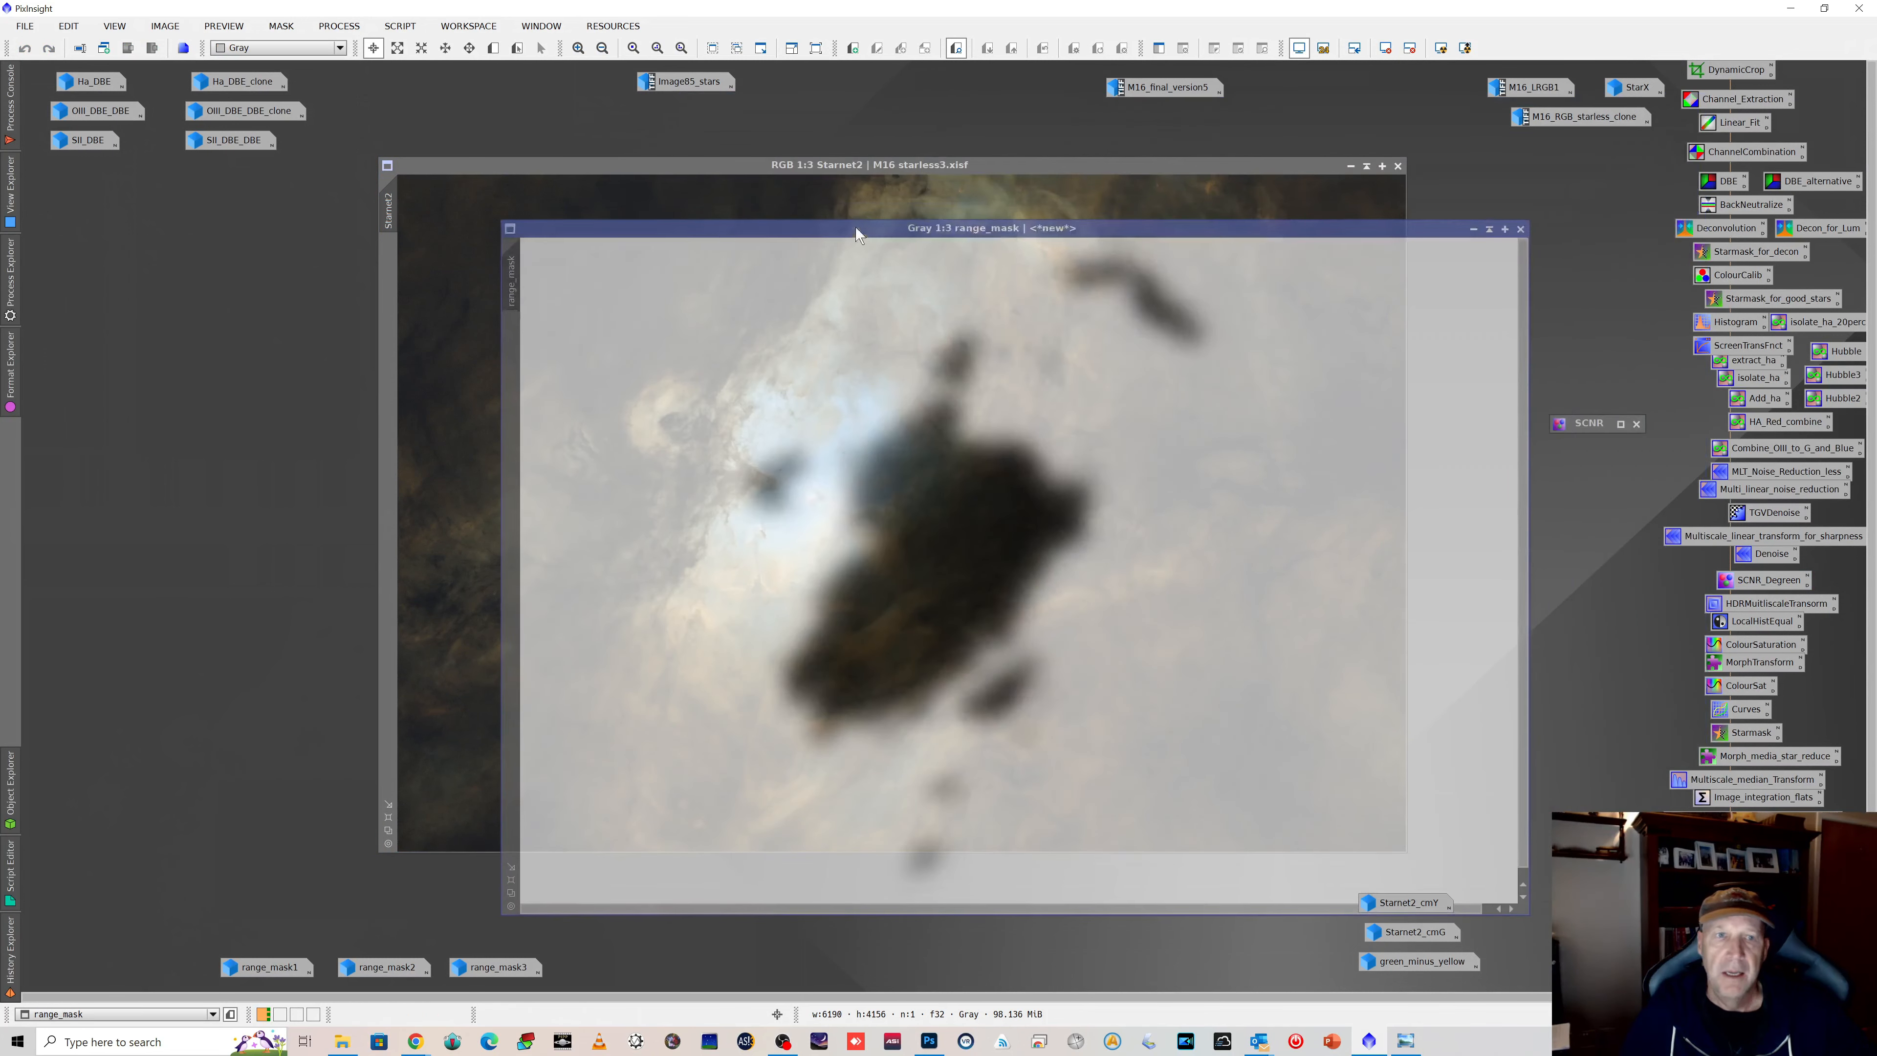
pyautogui.click(1472, 228)
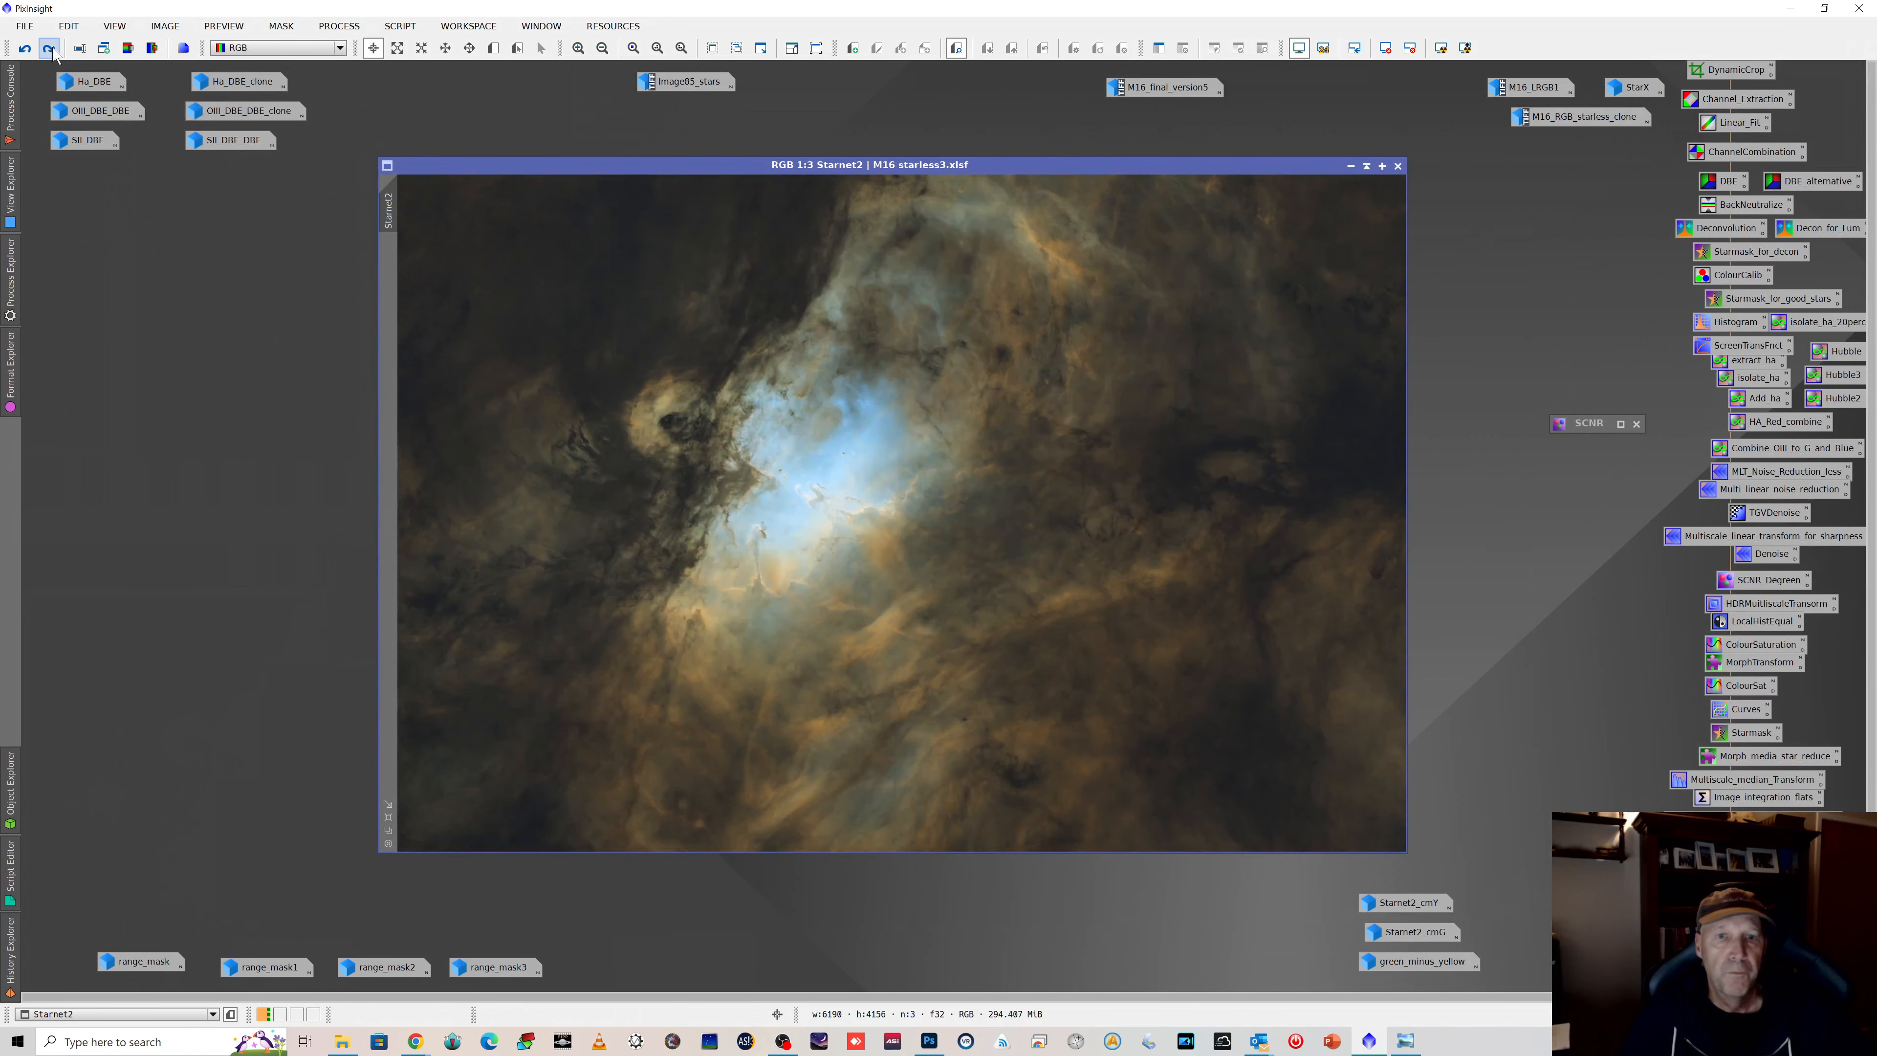
# Step: Compare the Starnet2 image with and without its mask through the history, and redo the edits up to the inverted mask
pyautogui.click(50, 50)
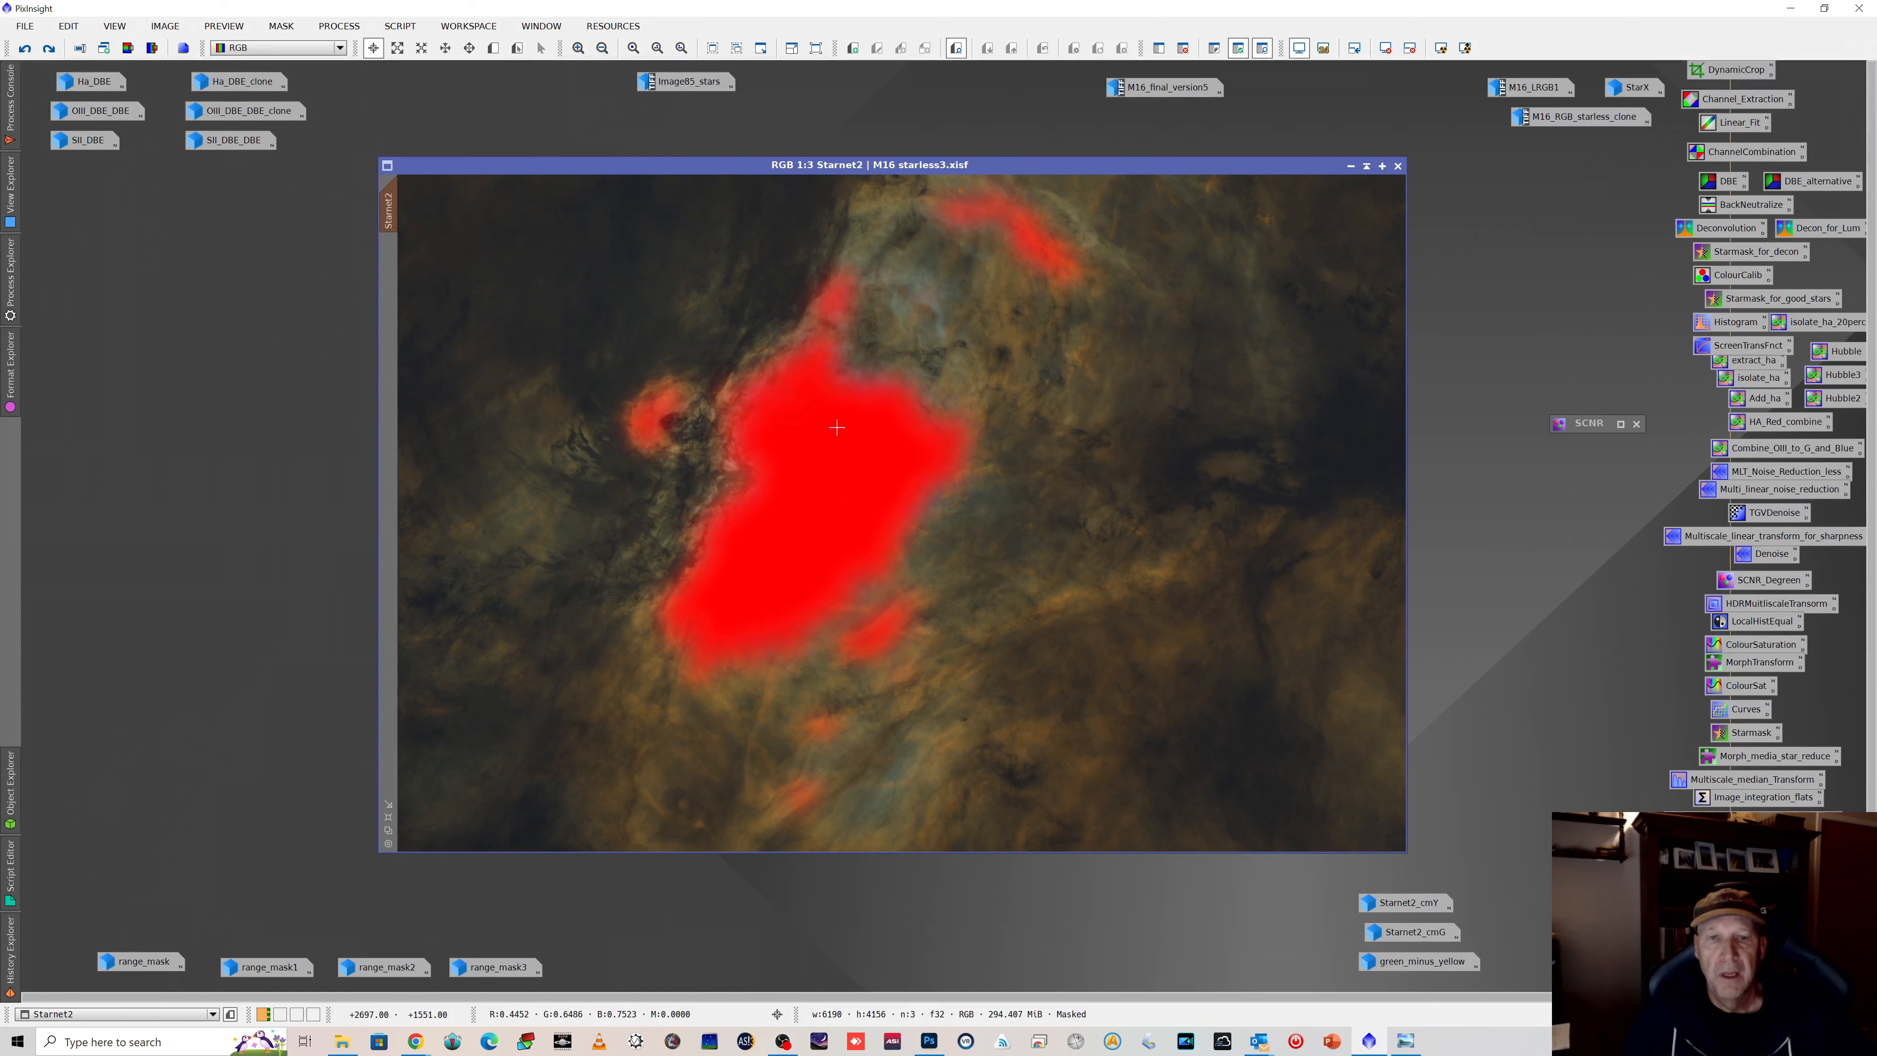
pyautogui.click(25, 48)
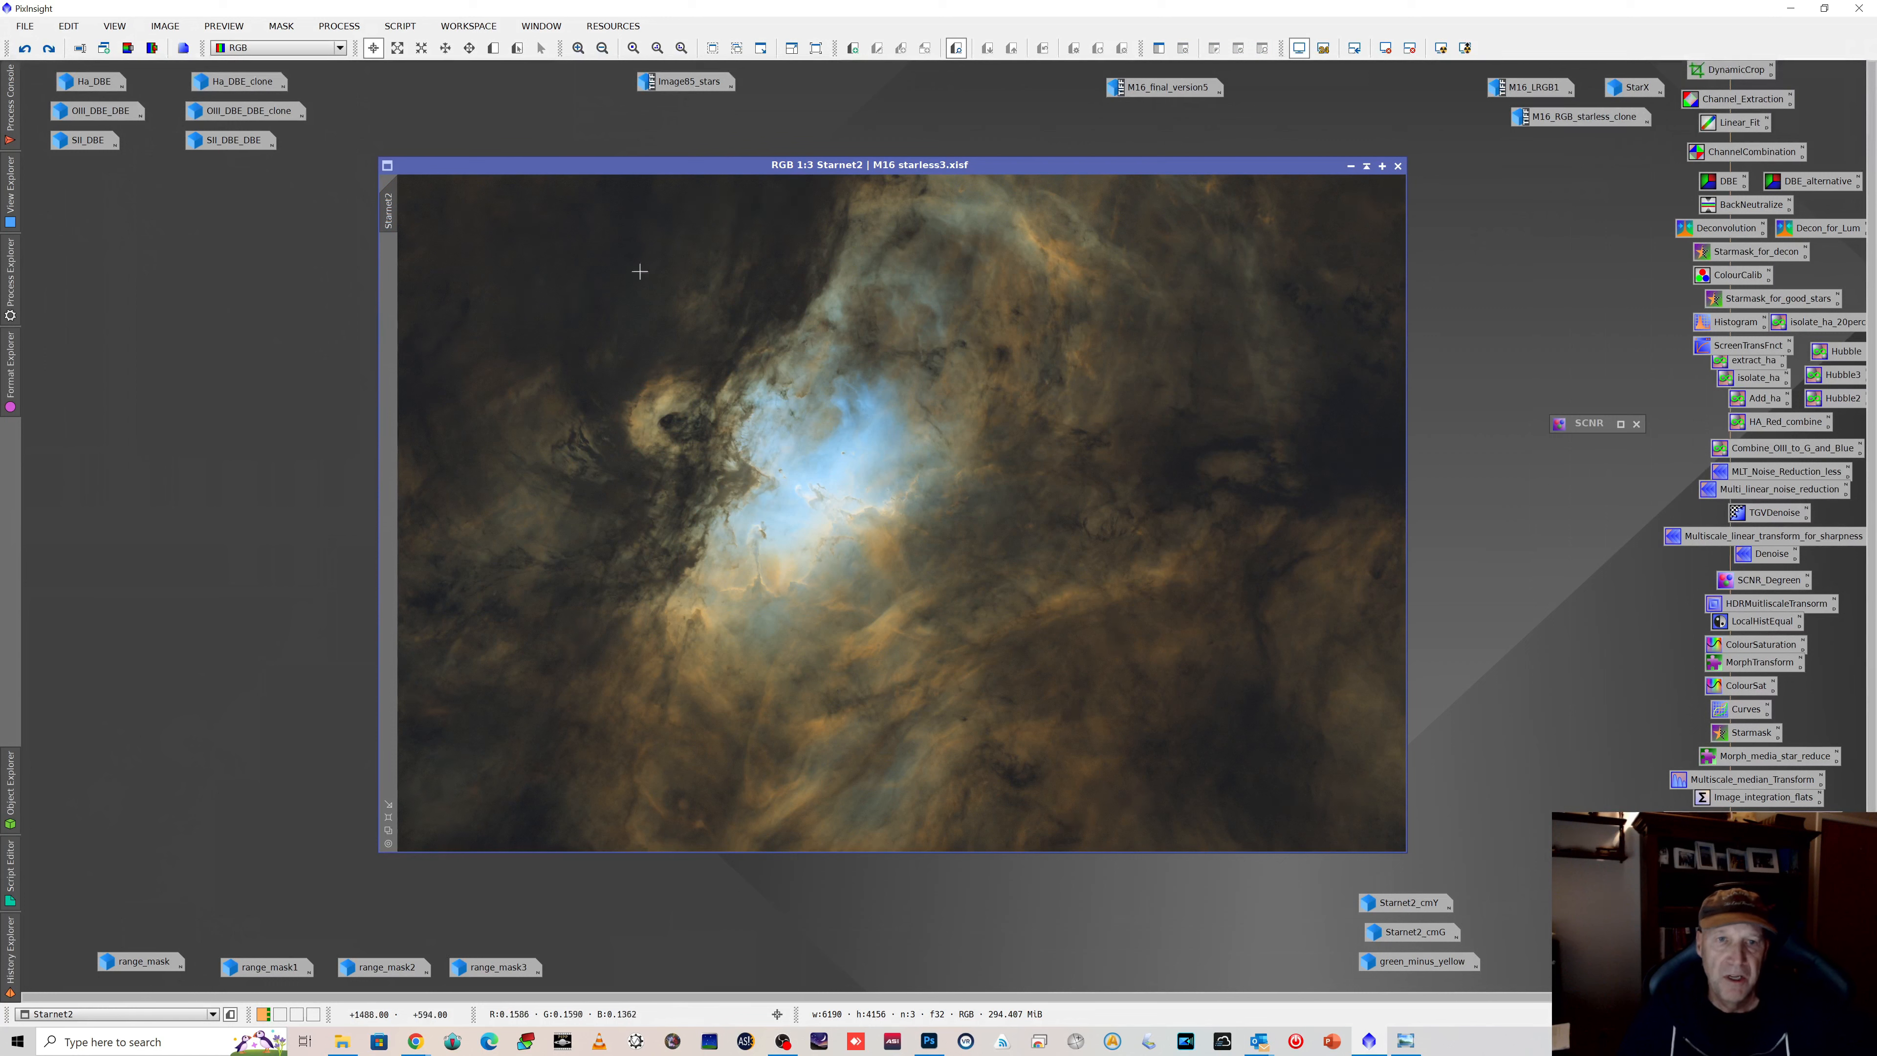
pyautogui.click(49, 49)
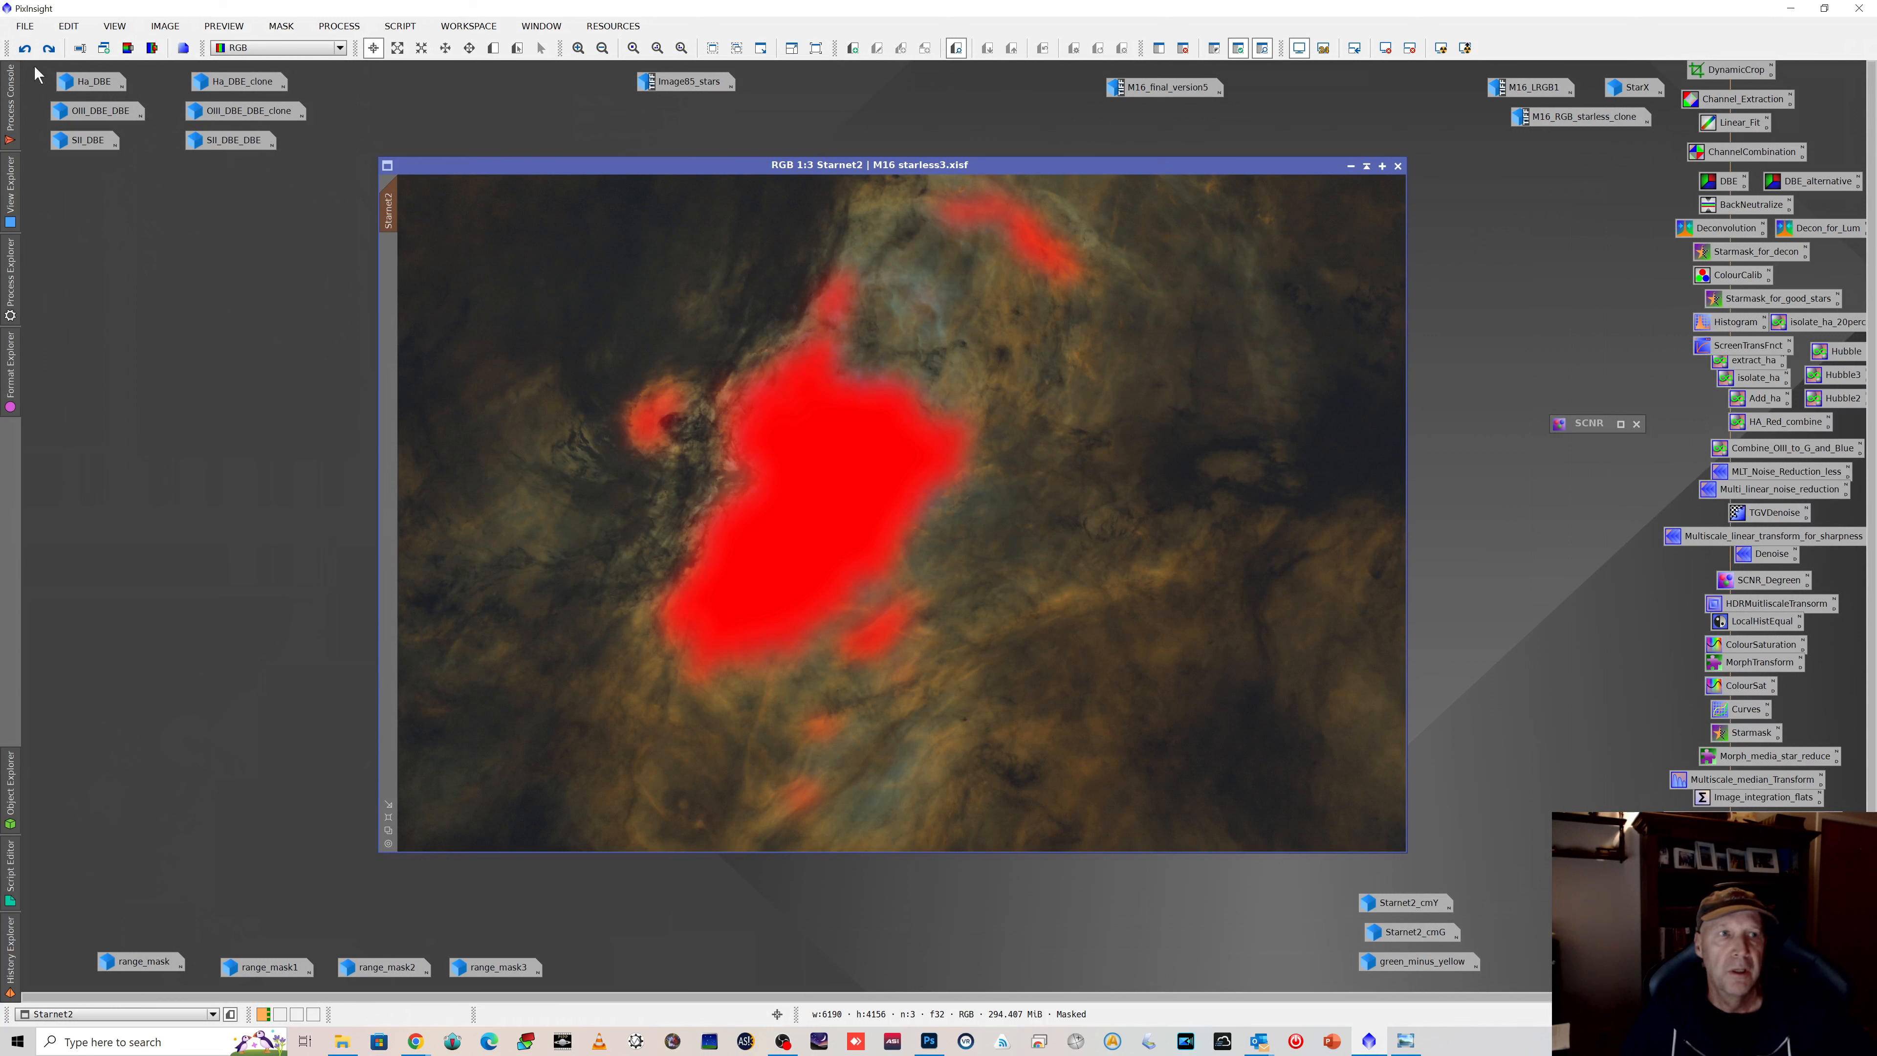
pyautogui.click(53, 55)
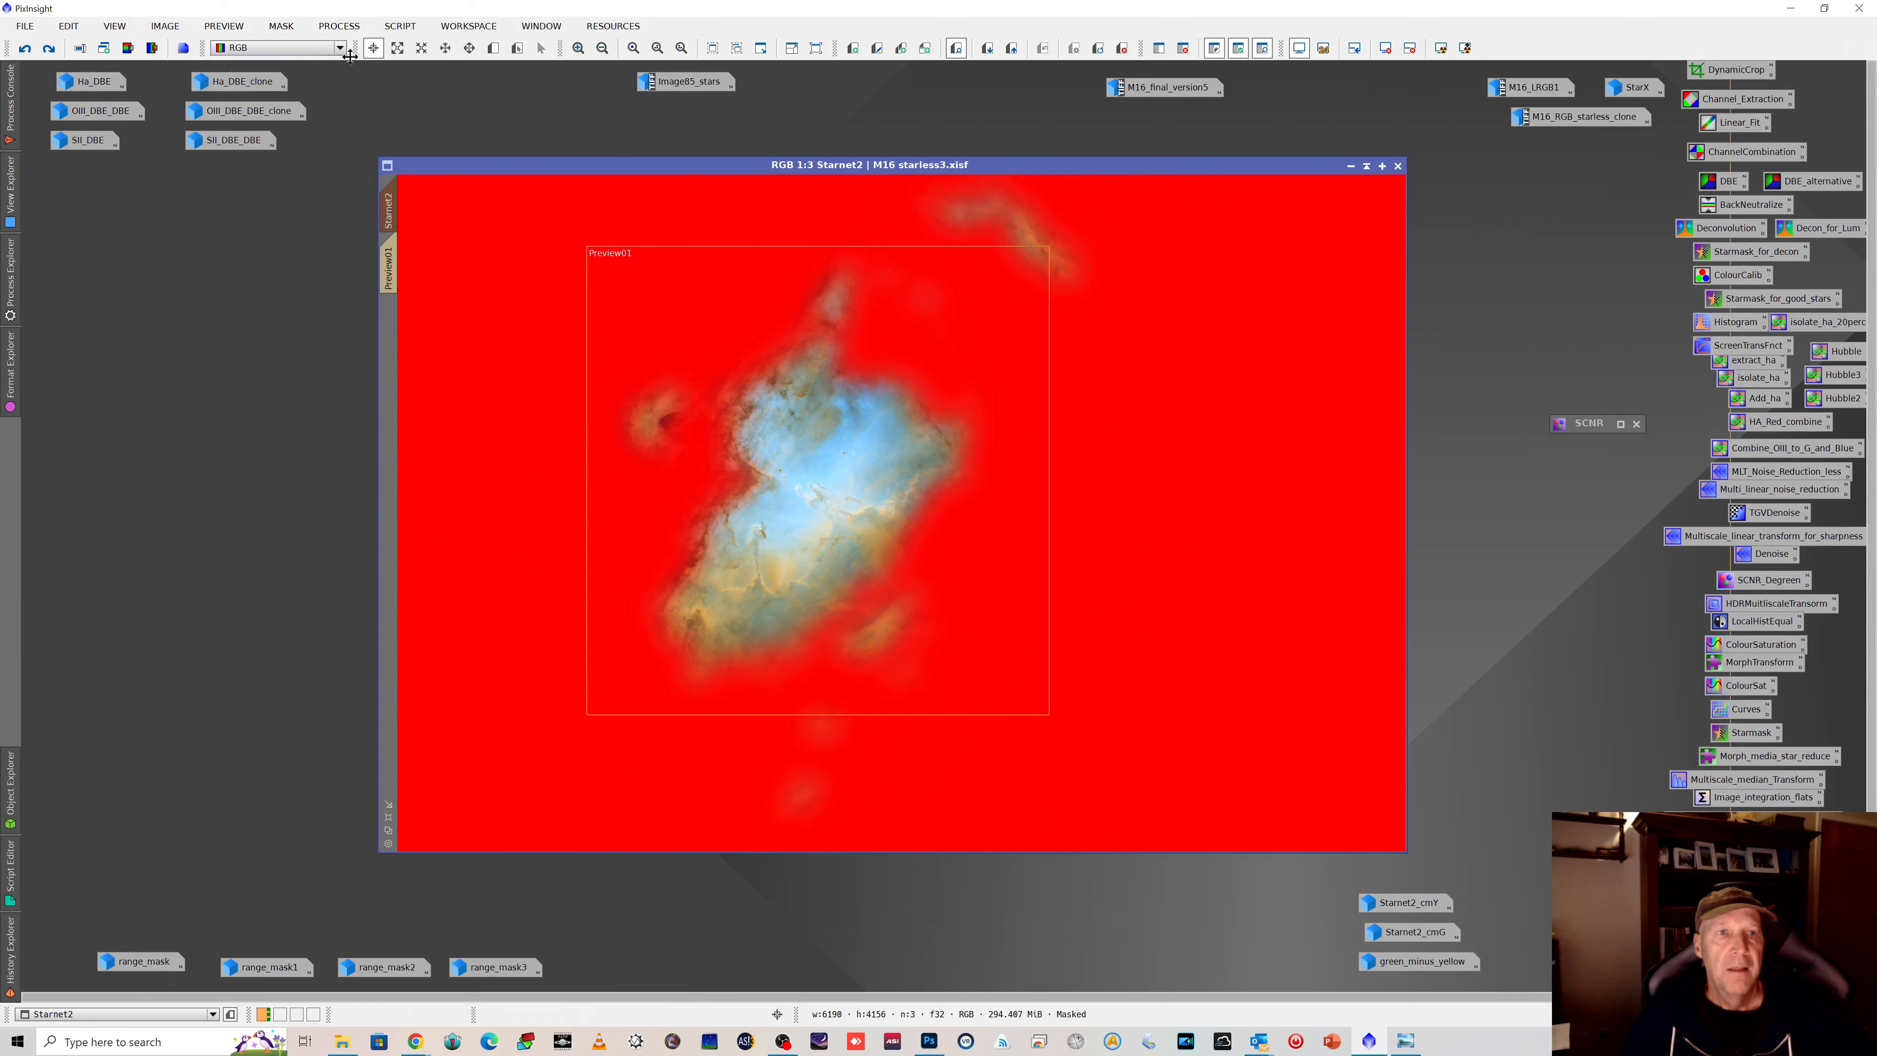
# Step: Hide the mask overlay on the Starnet2 image and redo the next processing edit
pyautogui.click(274, 28)
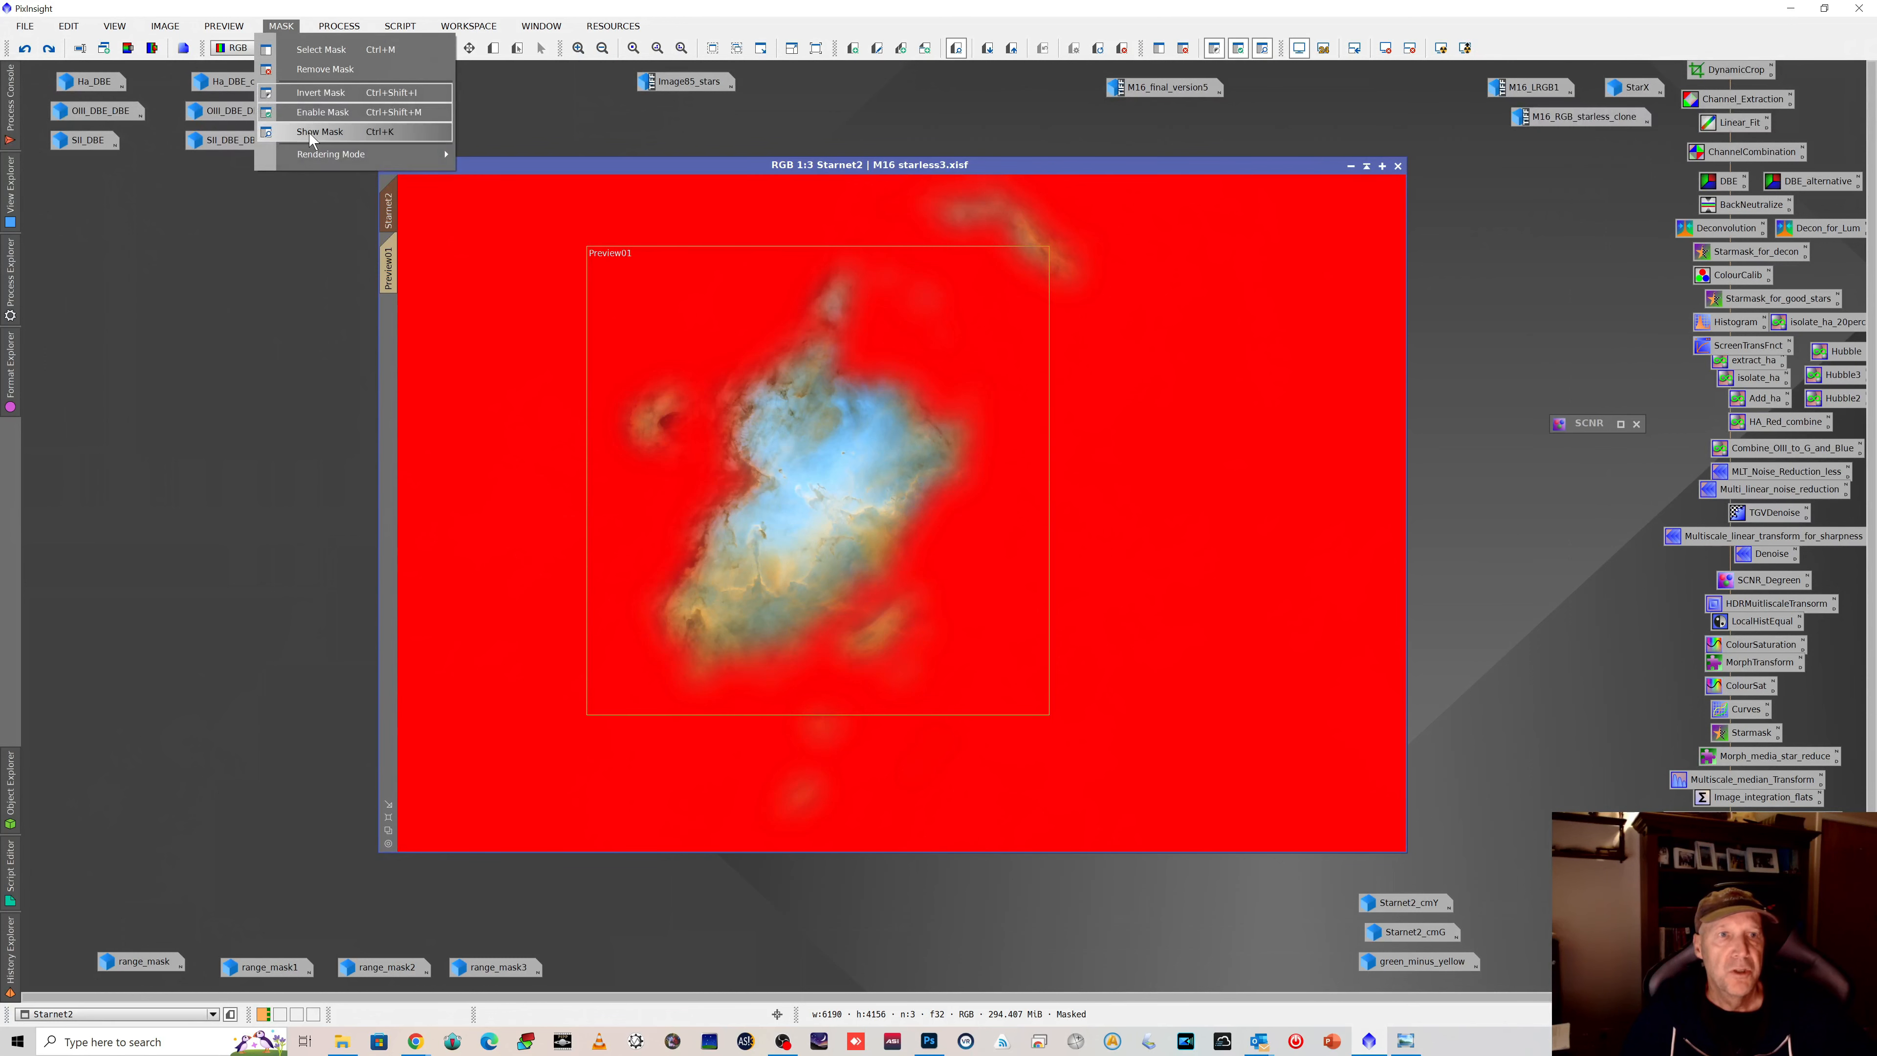
pyautogui.click(309, 133)
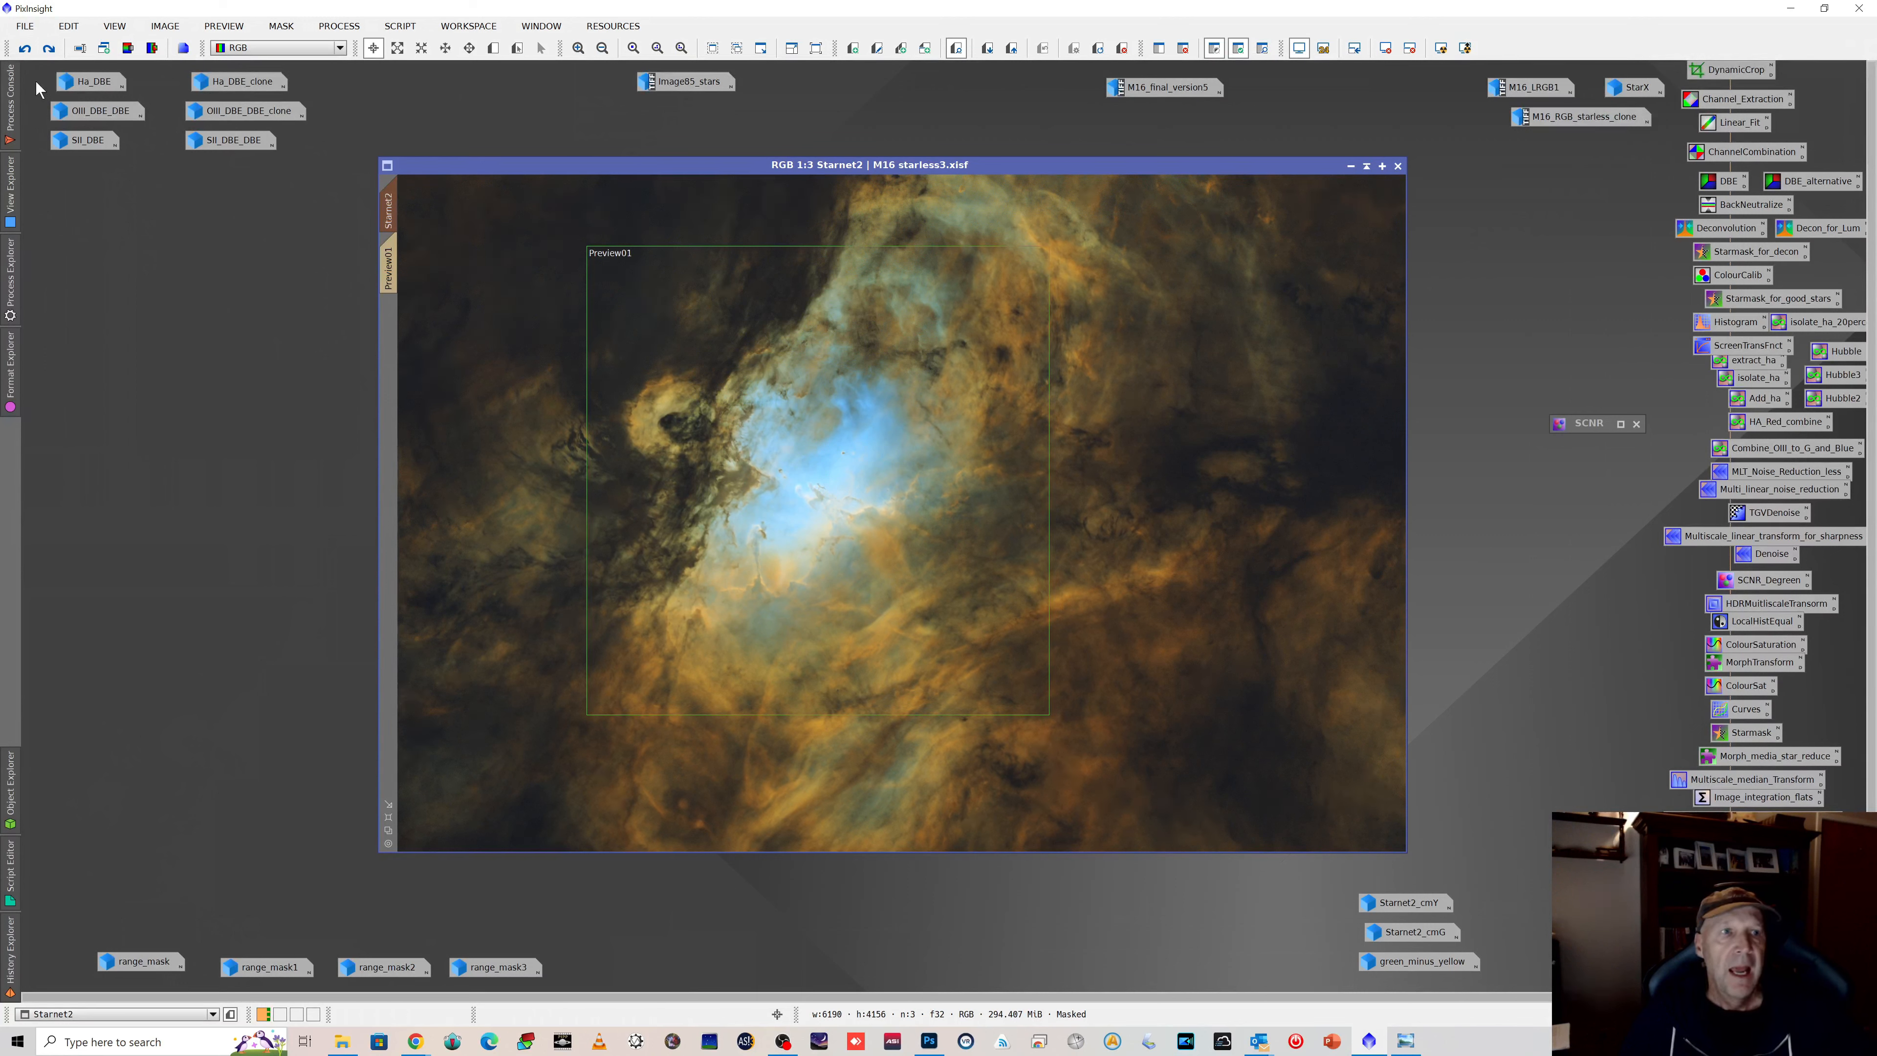
pyautogui.click(47, 50)
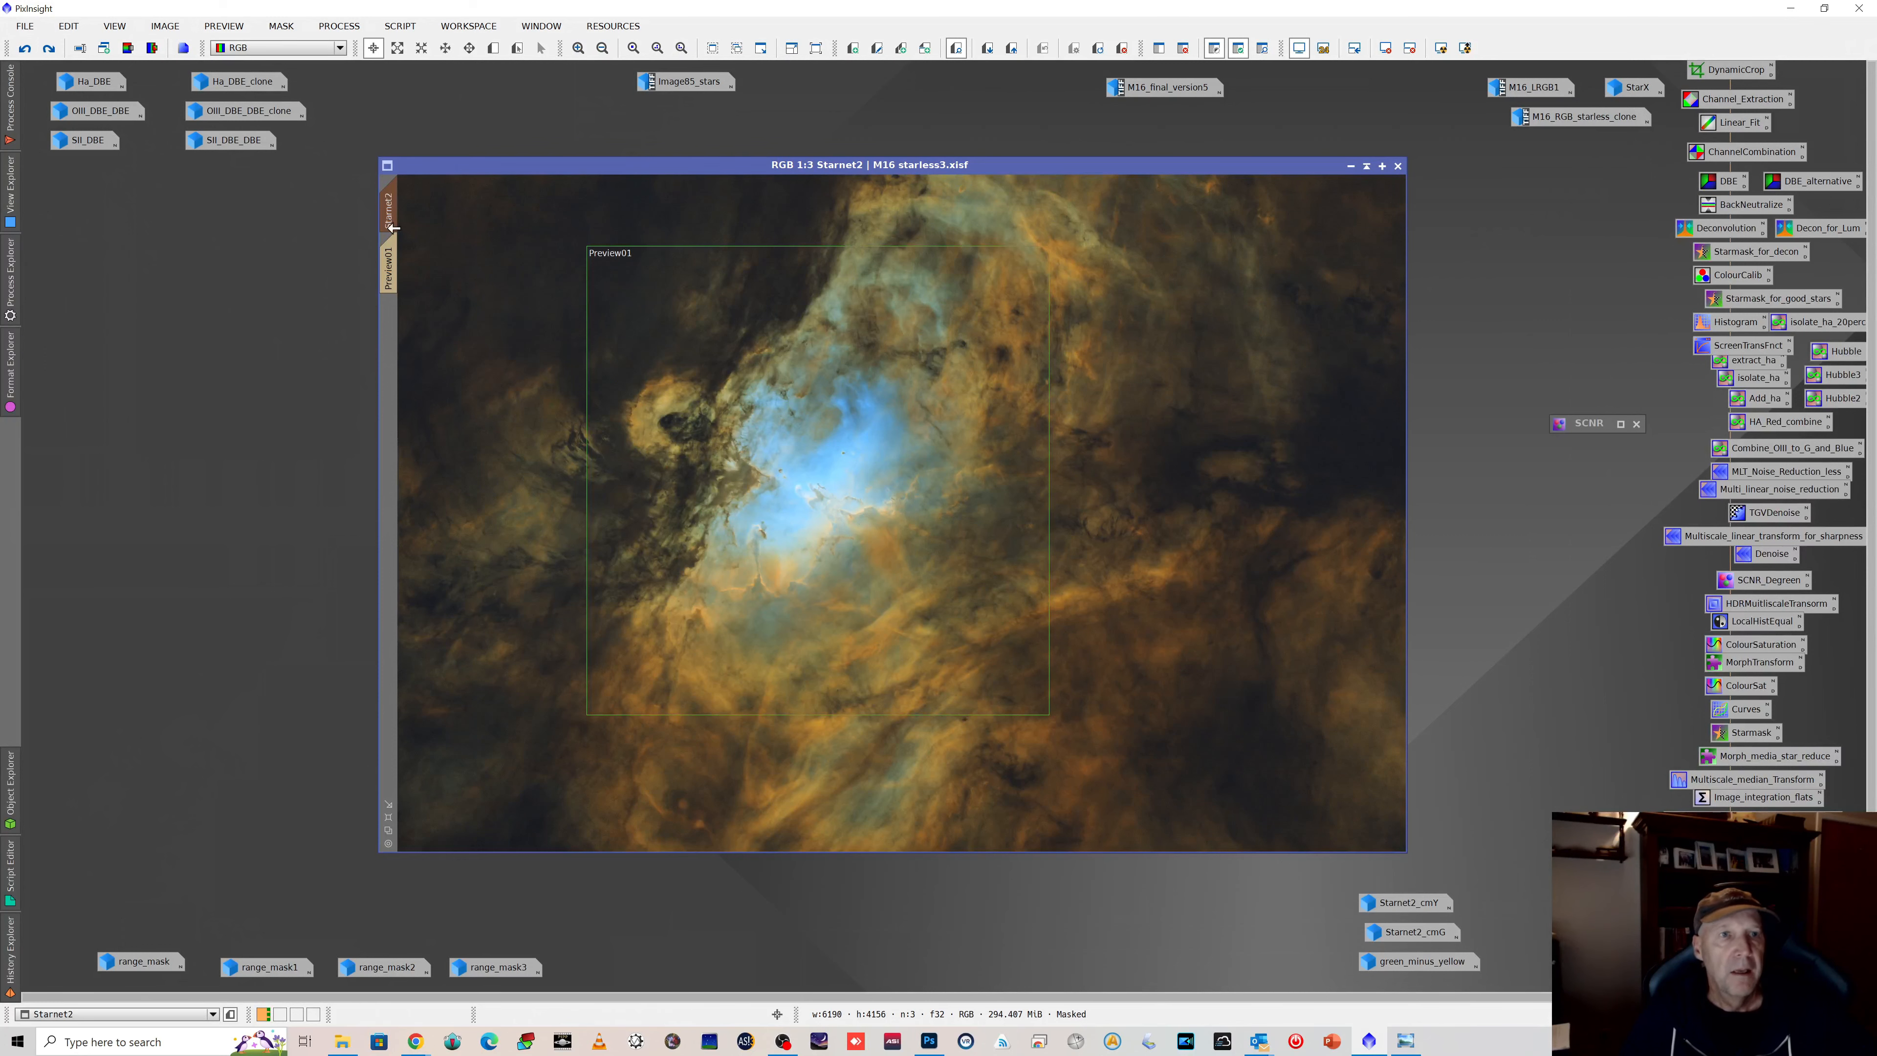
# Step: Open range_mask and range_mask1 in turn to compare their protected areas, minimizing each one
pyautogui.click(144, 961)
pyautogui.doubleClick(143, 961)
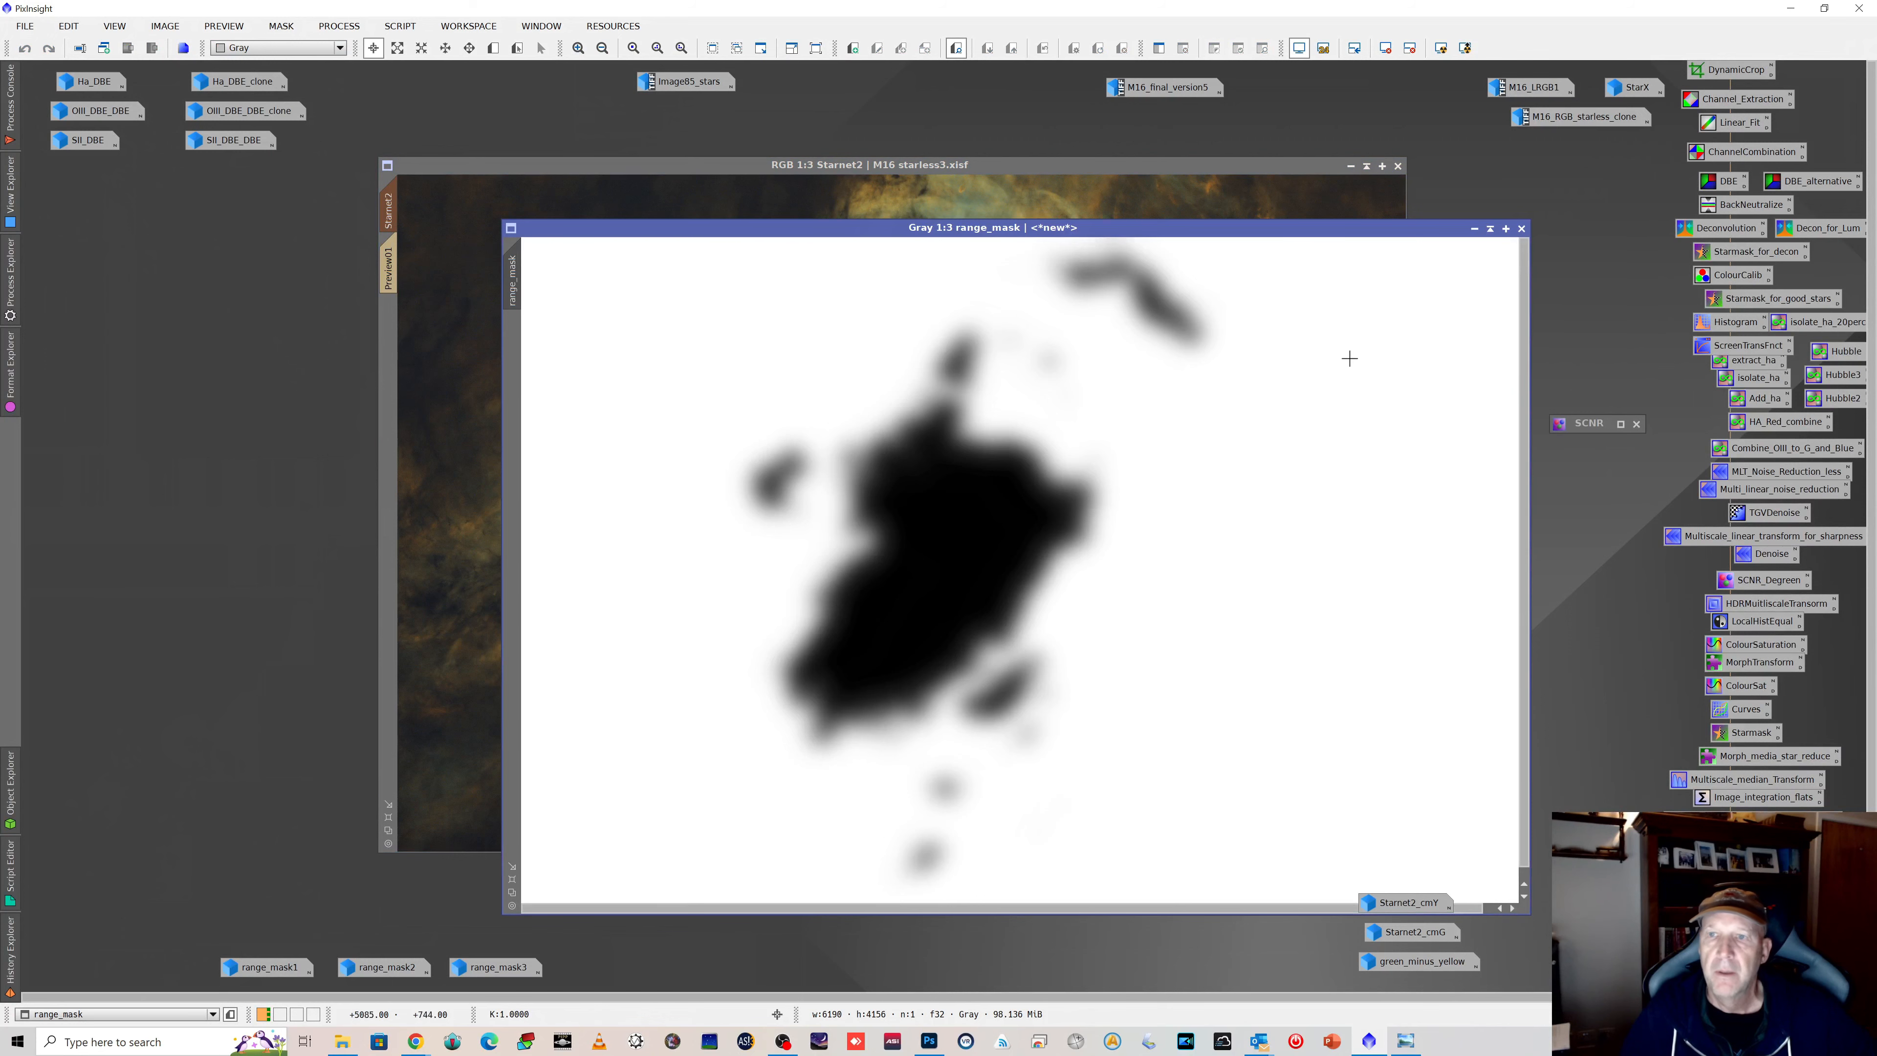
pyautogui.click(1473, 230)
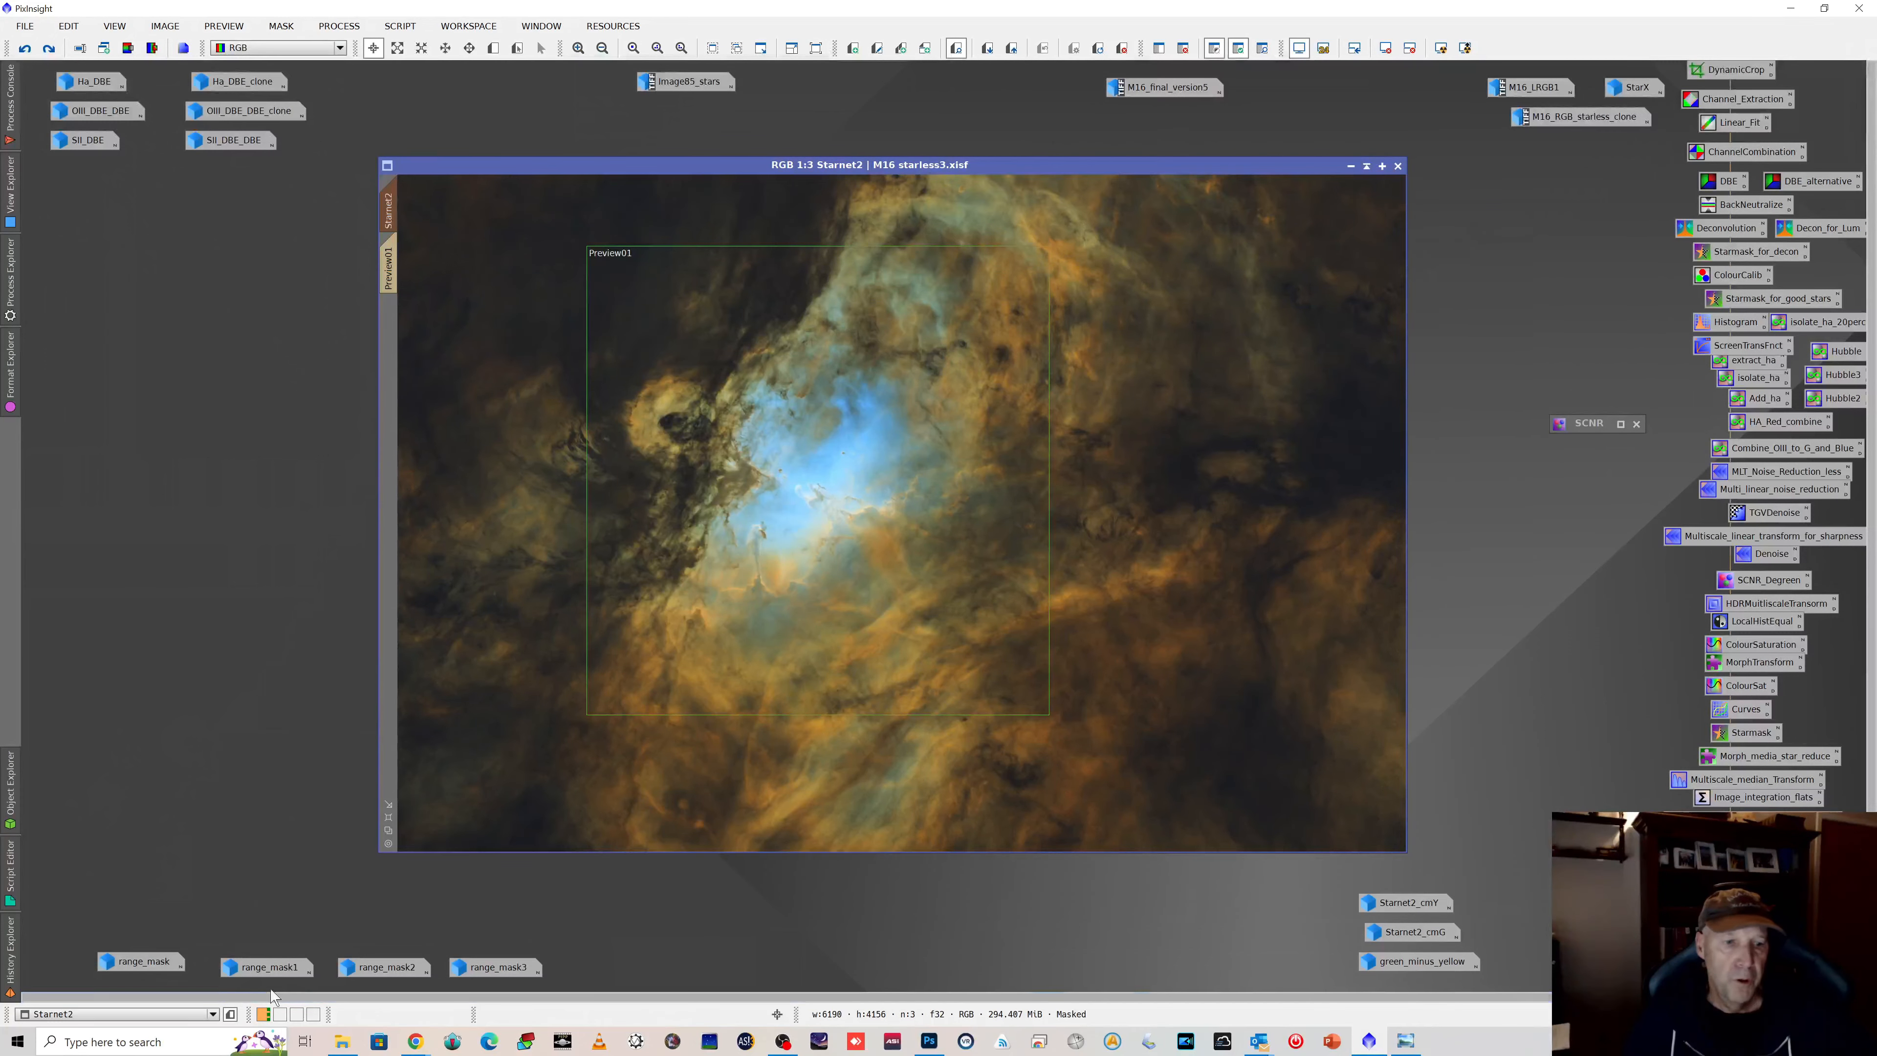
pyautogui.doubleClick(273, 965)
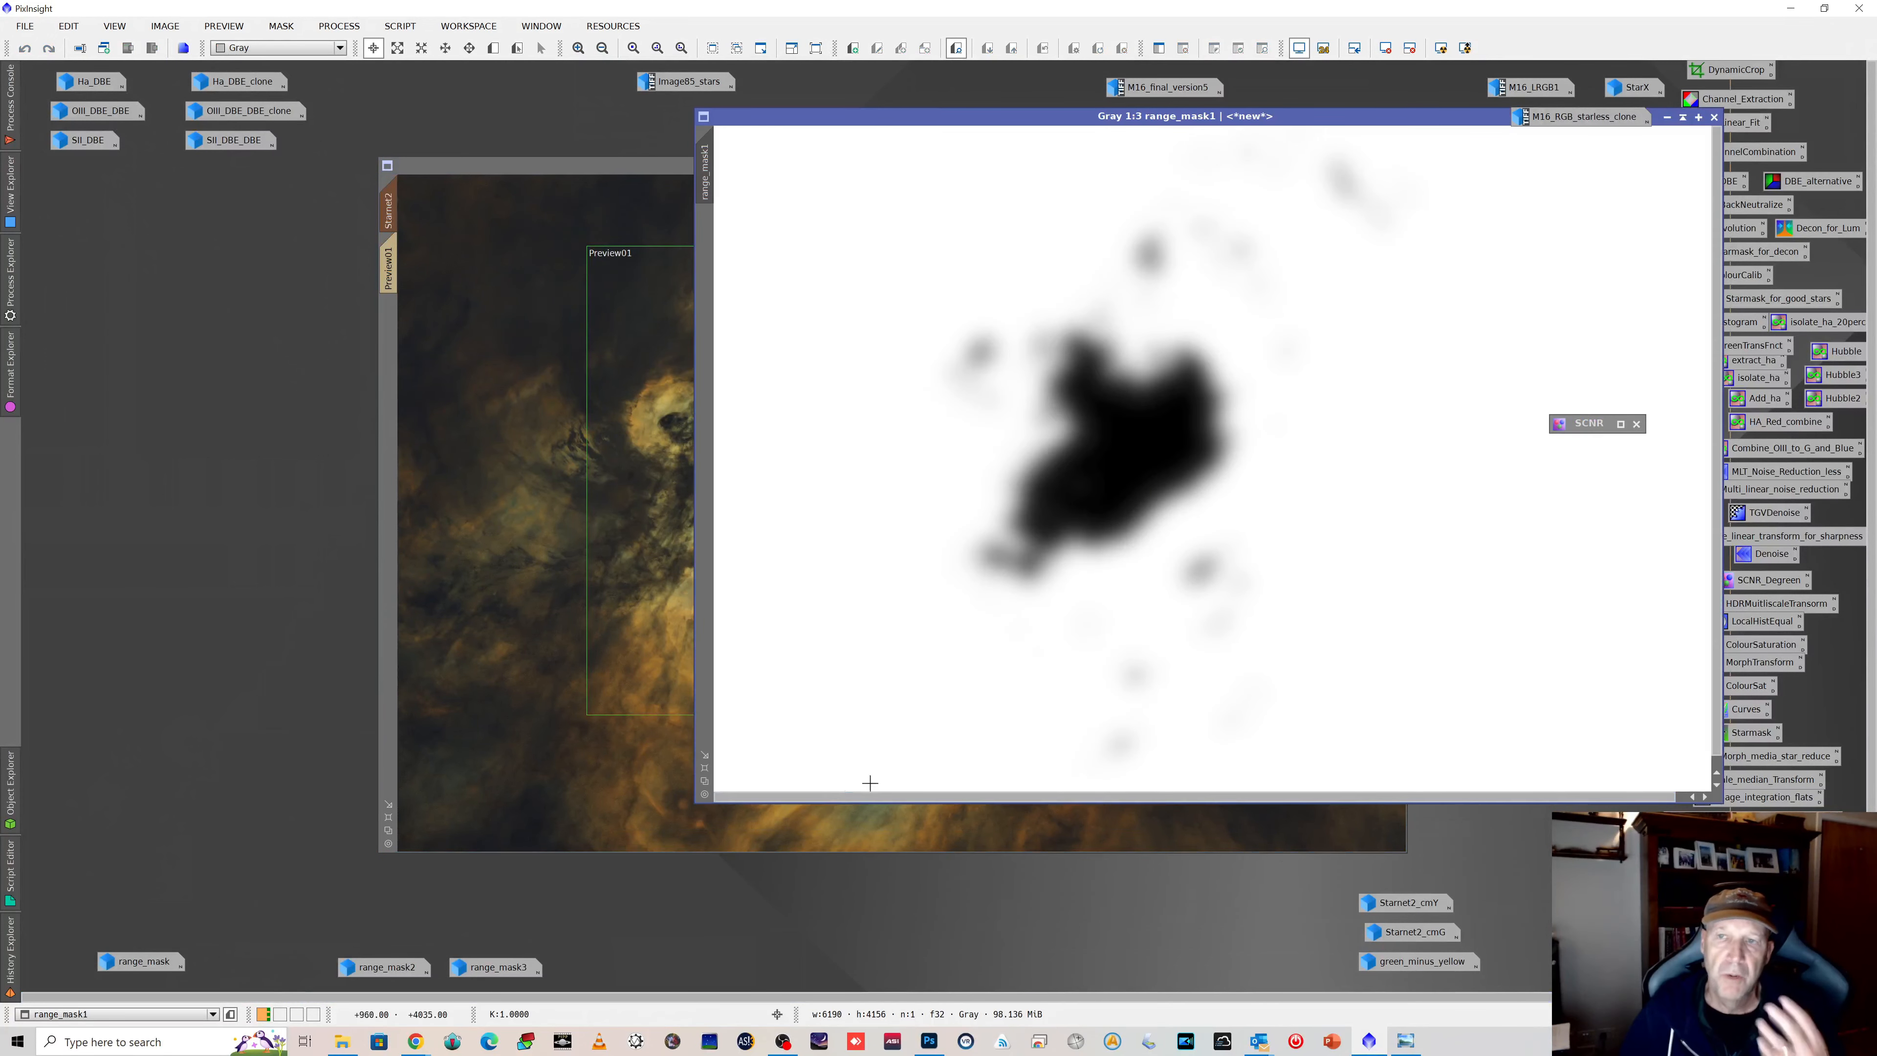
pyautogui.click(1667, 117)
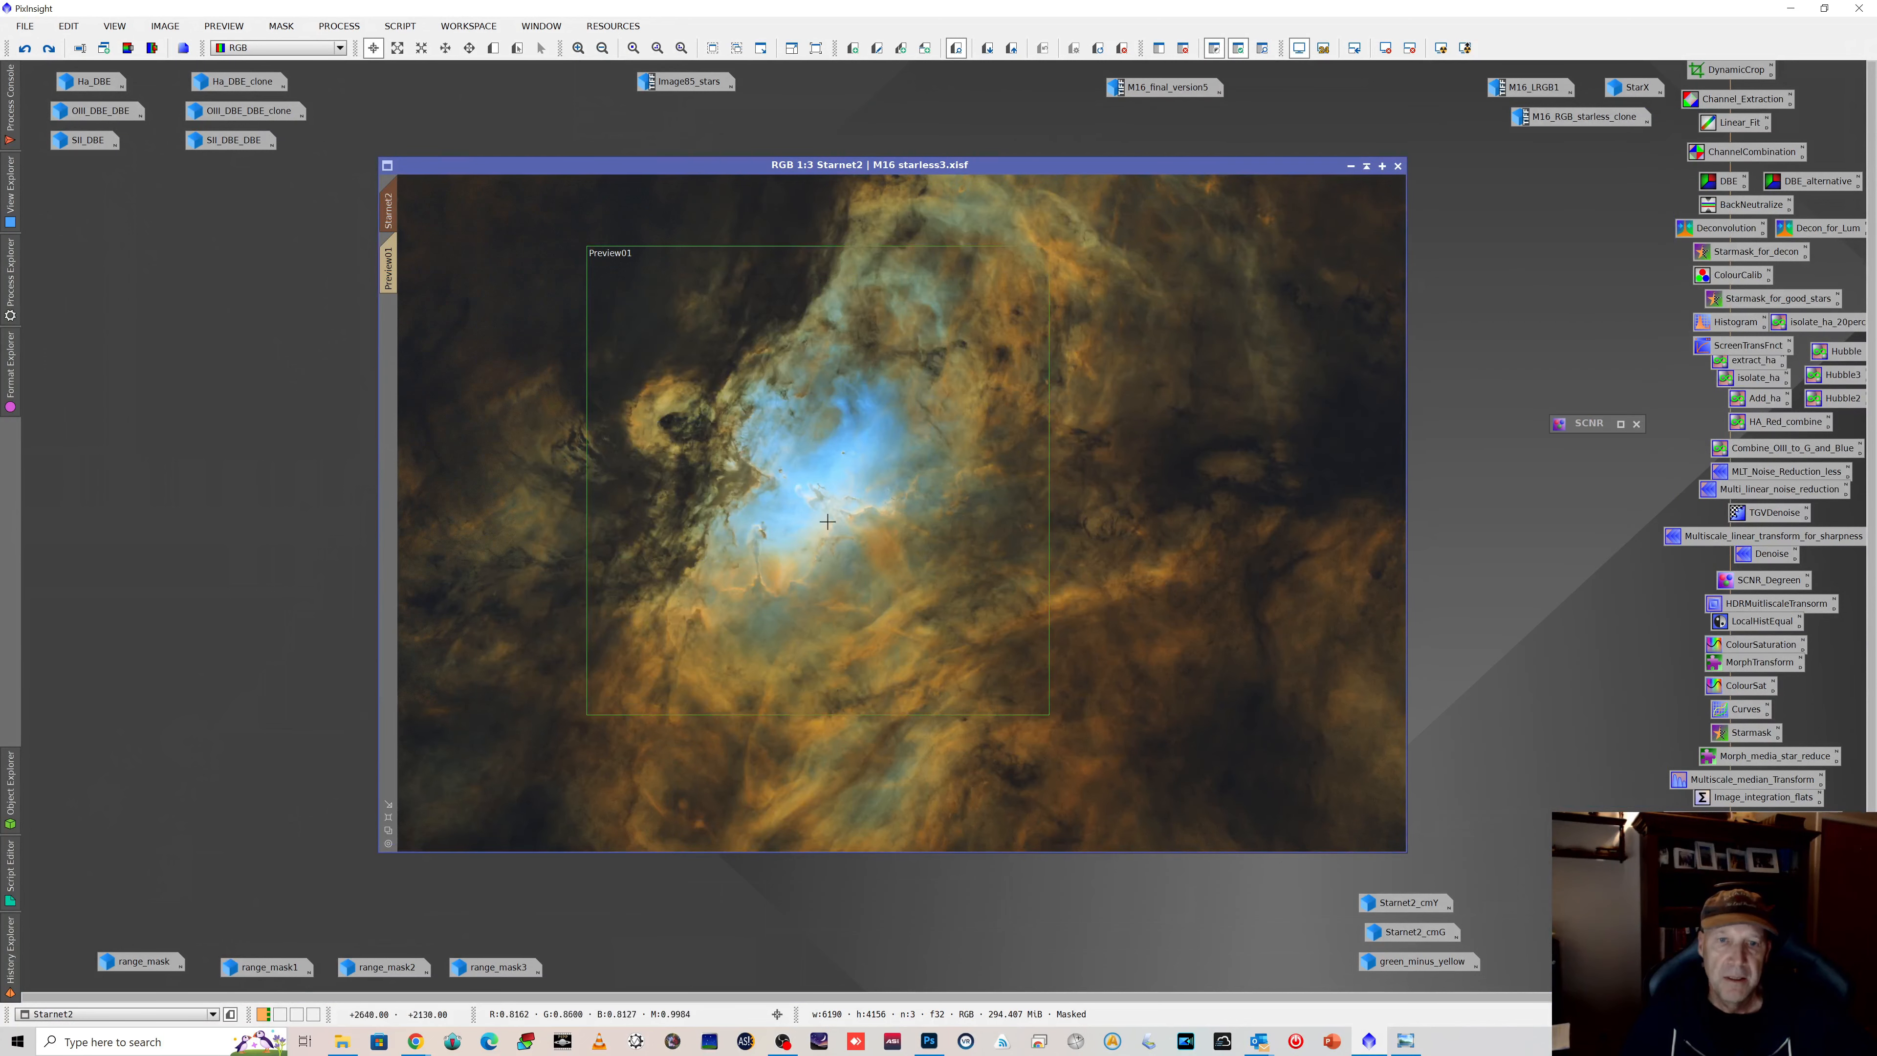
# Step: Open range_mask2 and range_mask3 in turn to examine their smaller core areas, minimizing each one
pyautogui.doubleClick(378, 965)
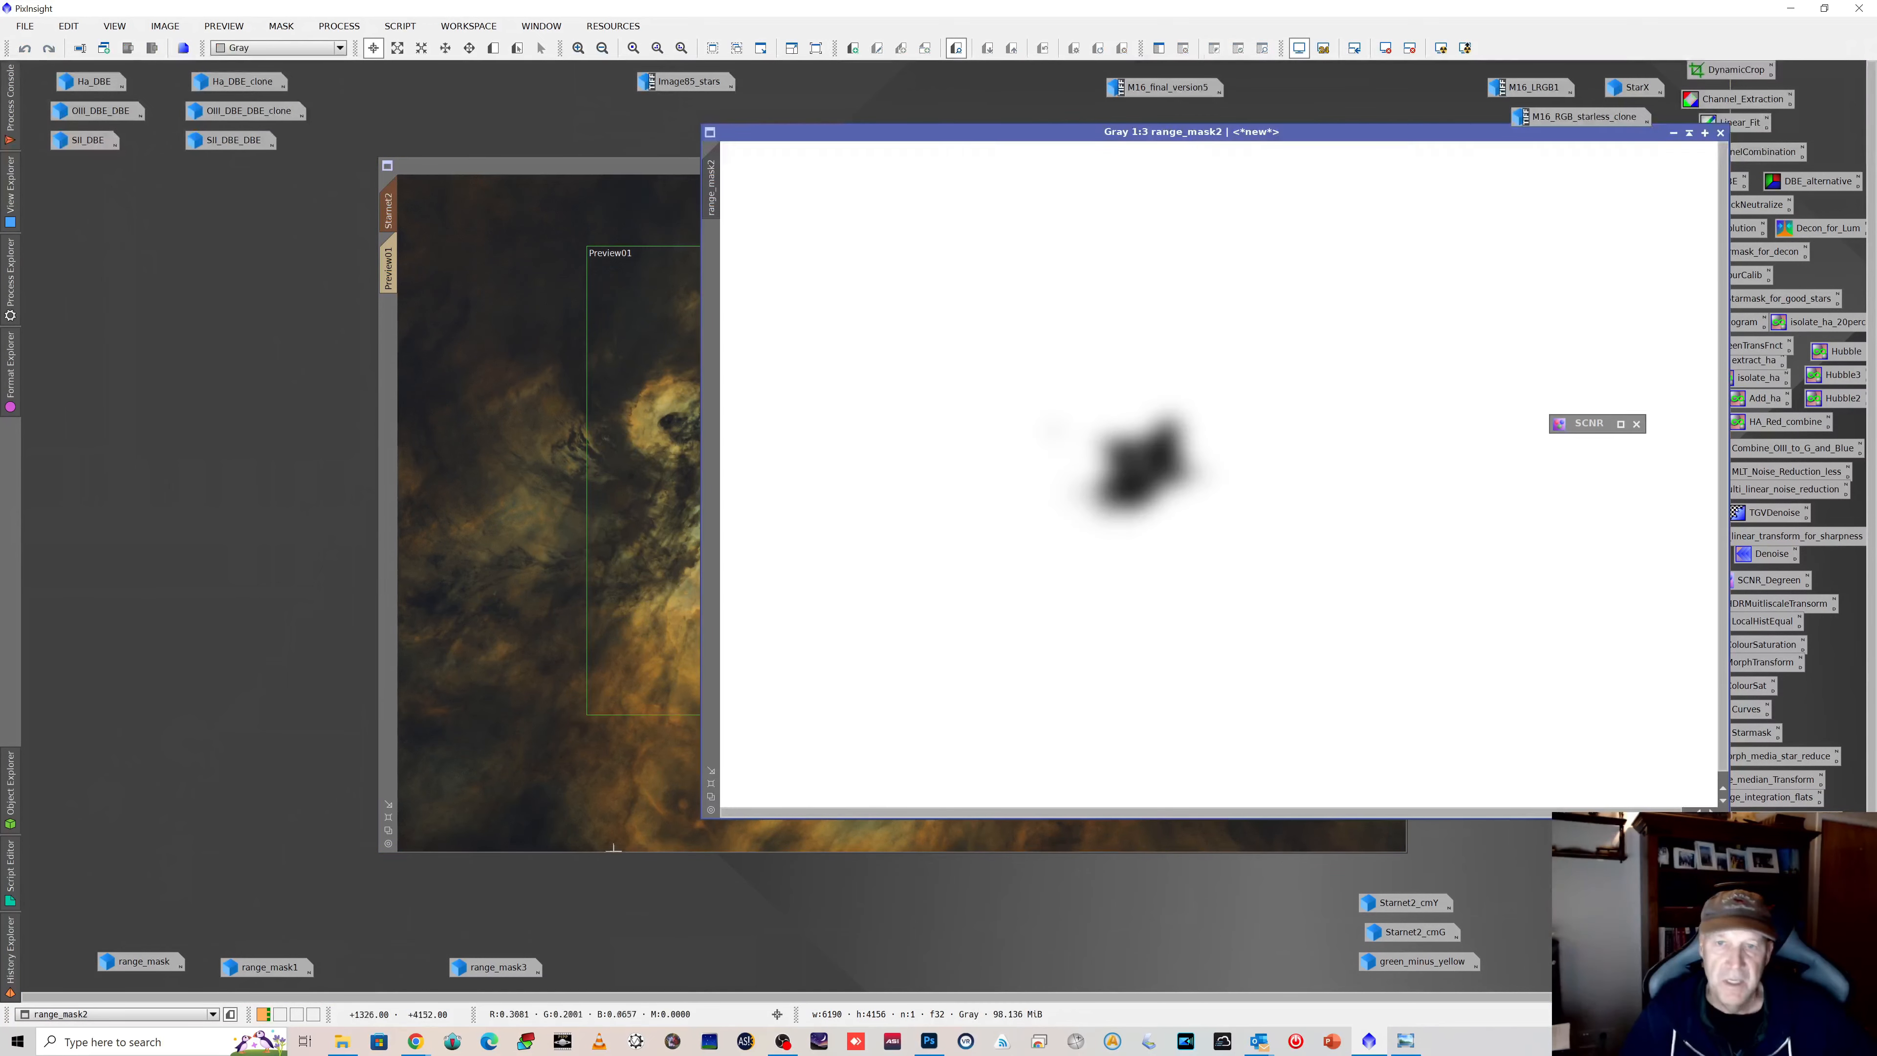
pyautogui.moveTo(1329, 135); pyautogui.dragTo(1042, 245)
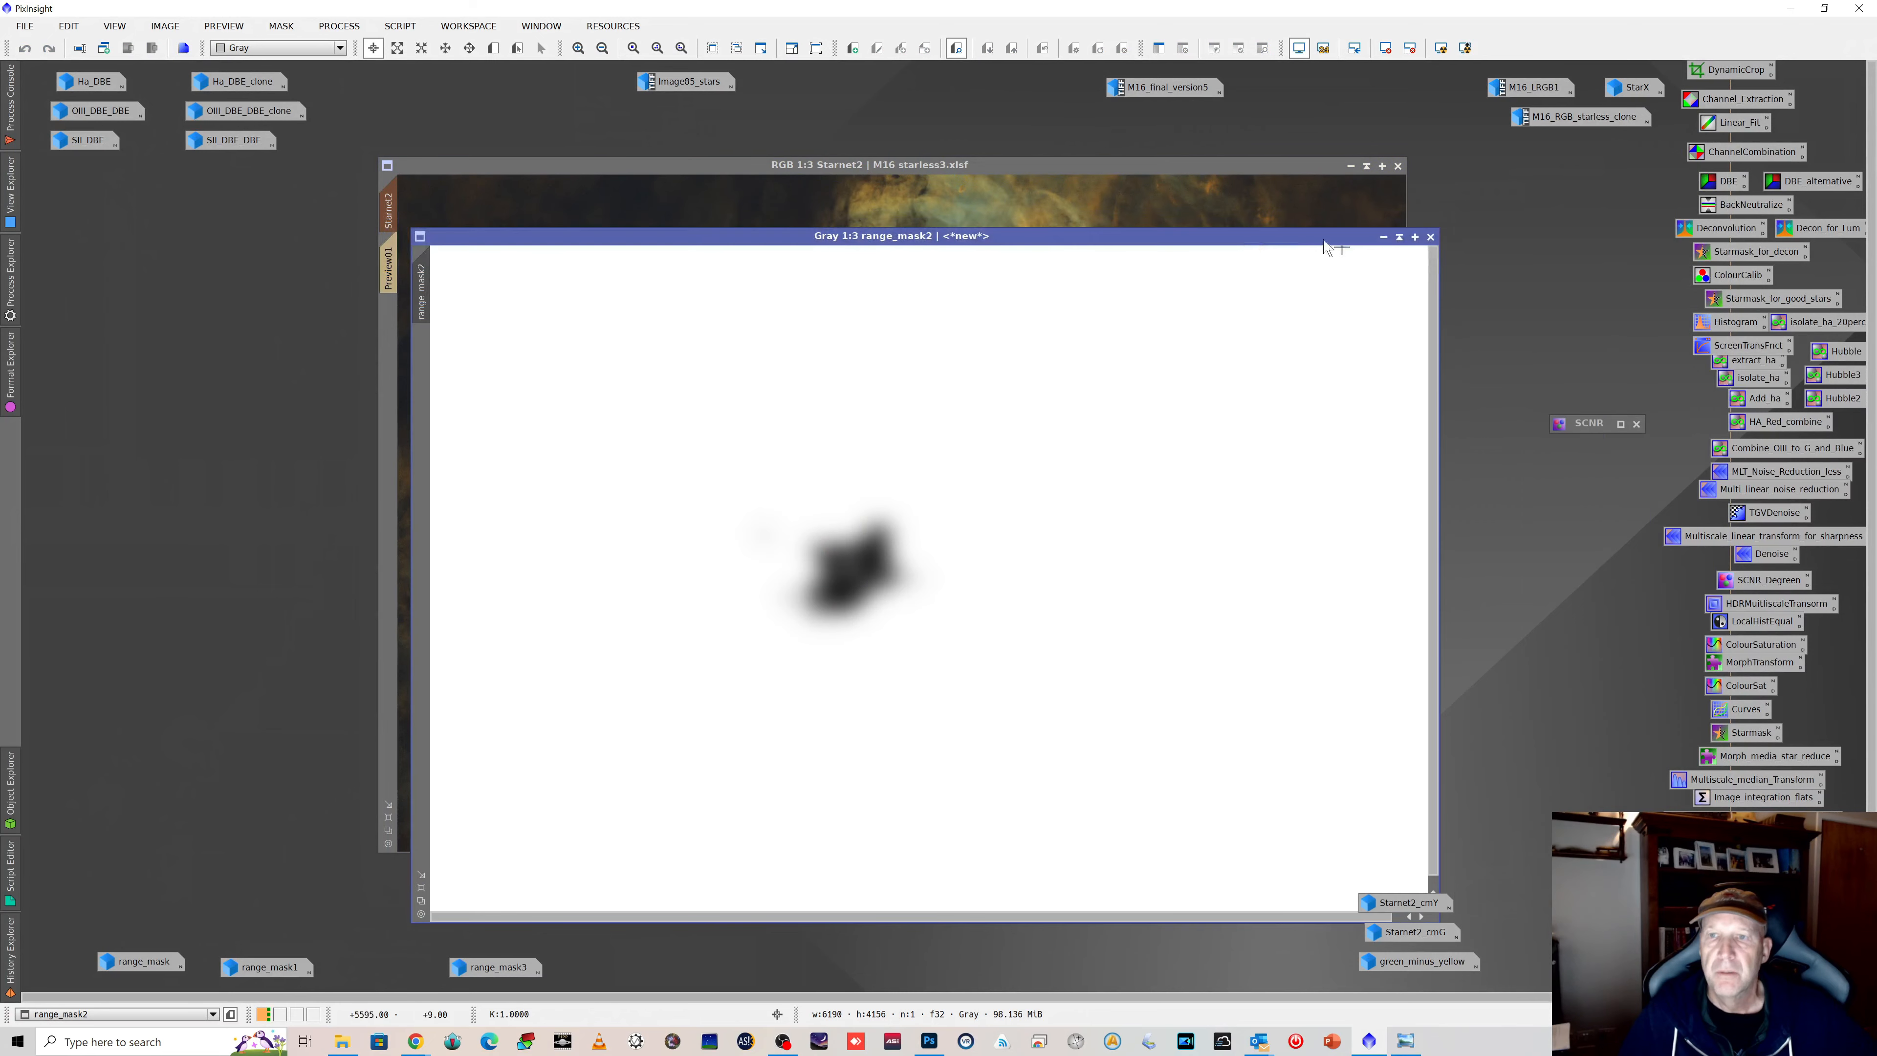
pyautogui.click(1385, 238)
pyautogui.doubleClick(498, 967)
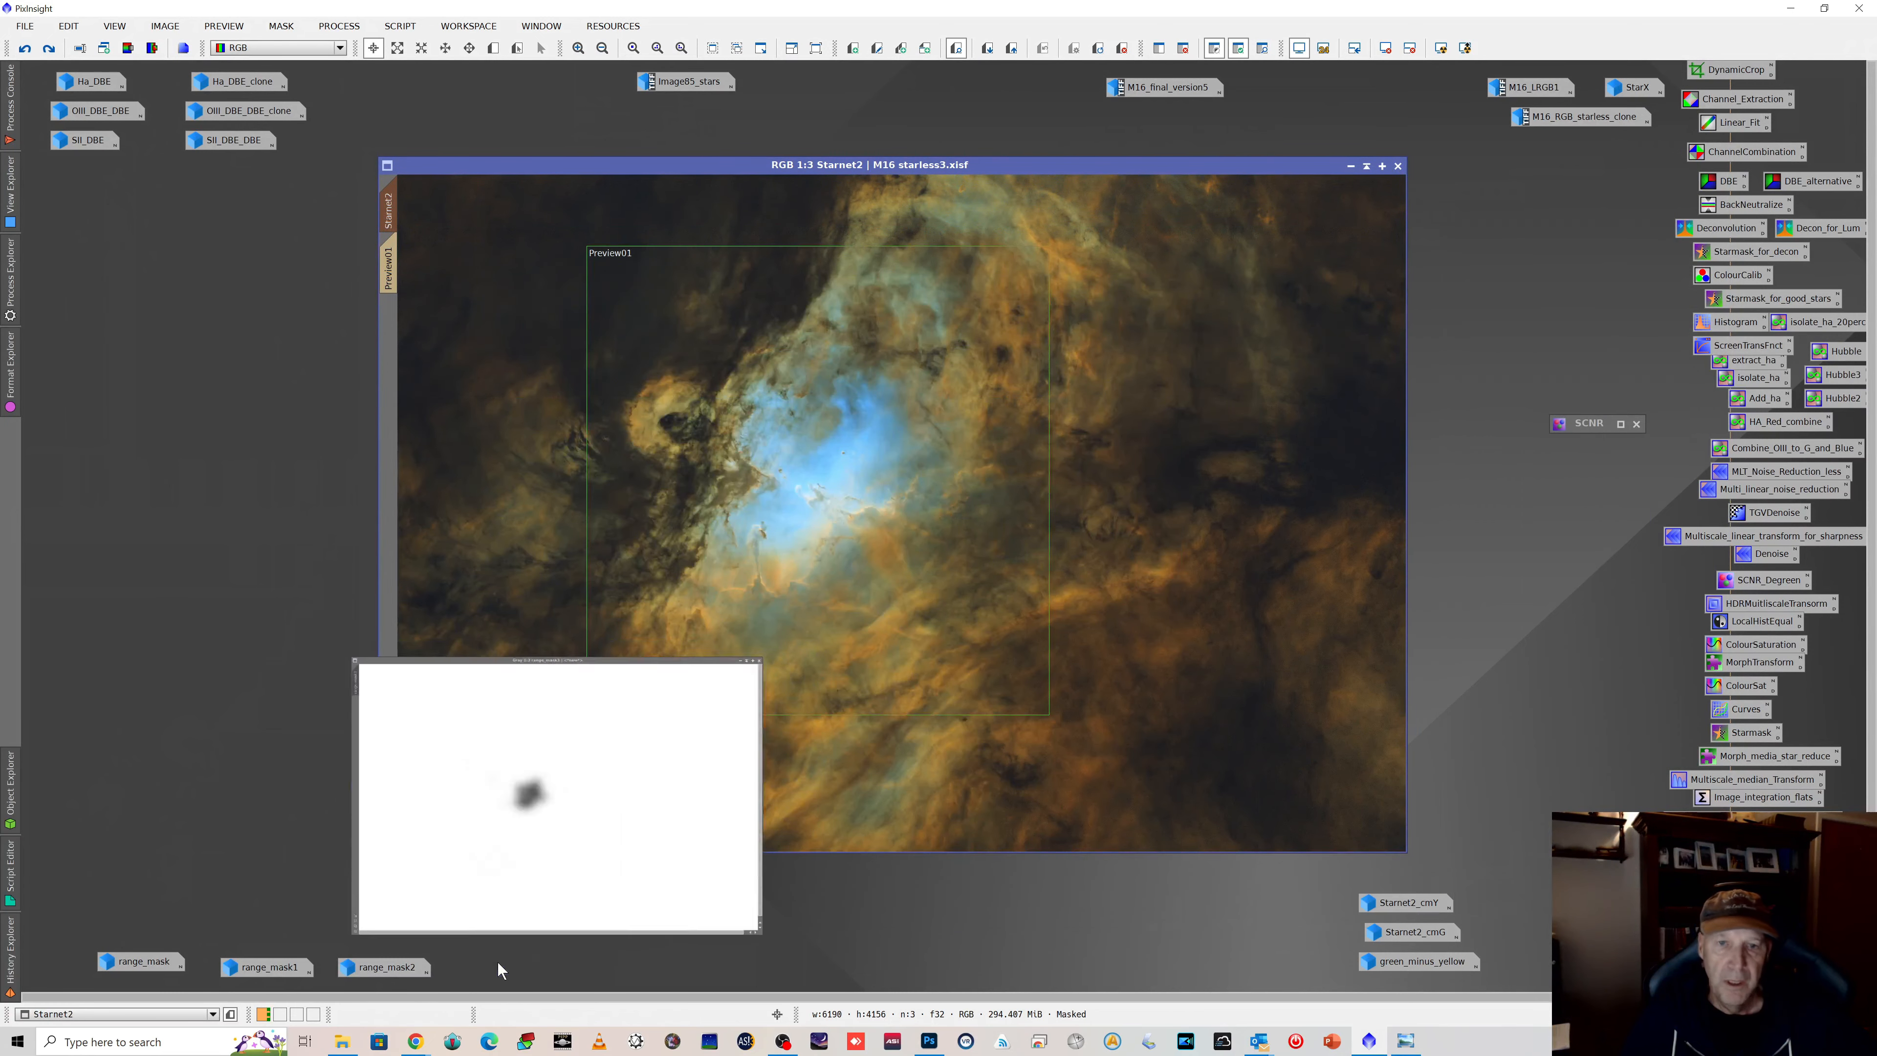
pyautogui.moveTo(836, 215); pyautogui.dragTo(944, 286)
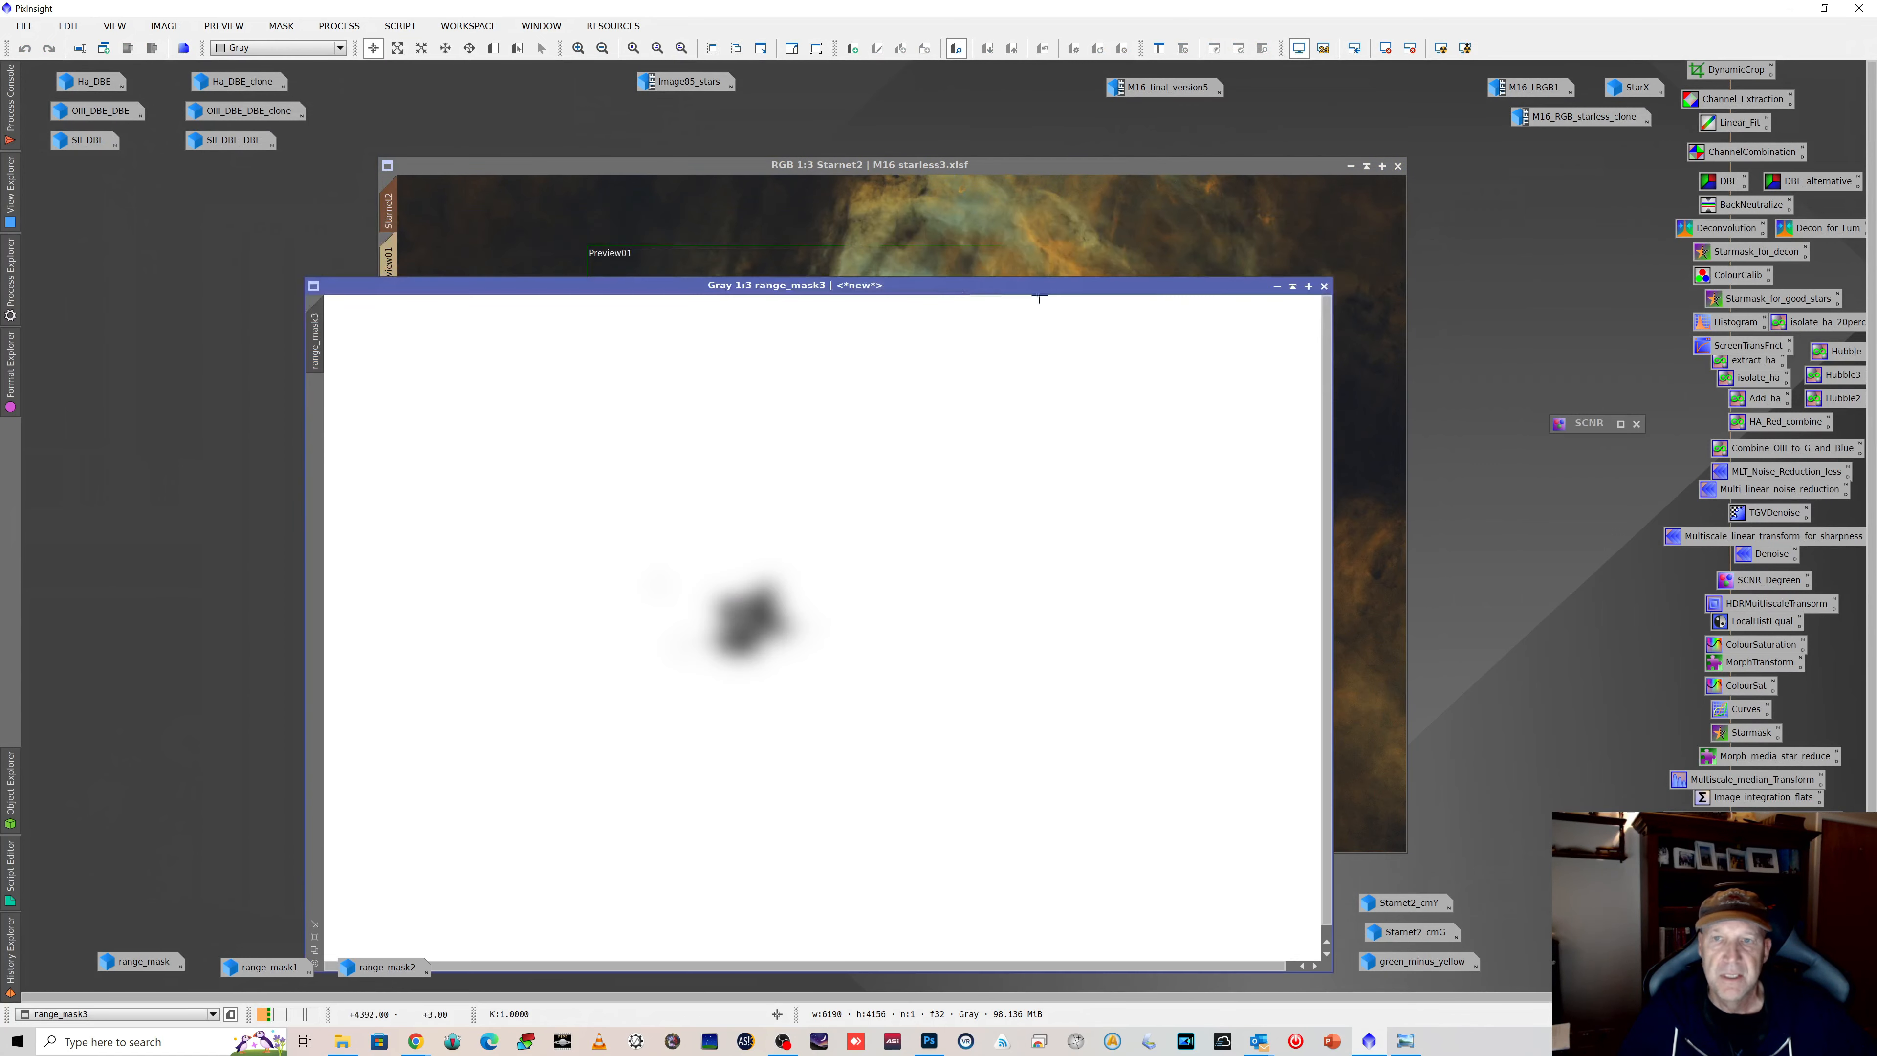
pyautogui.click(1277, 286)
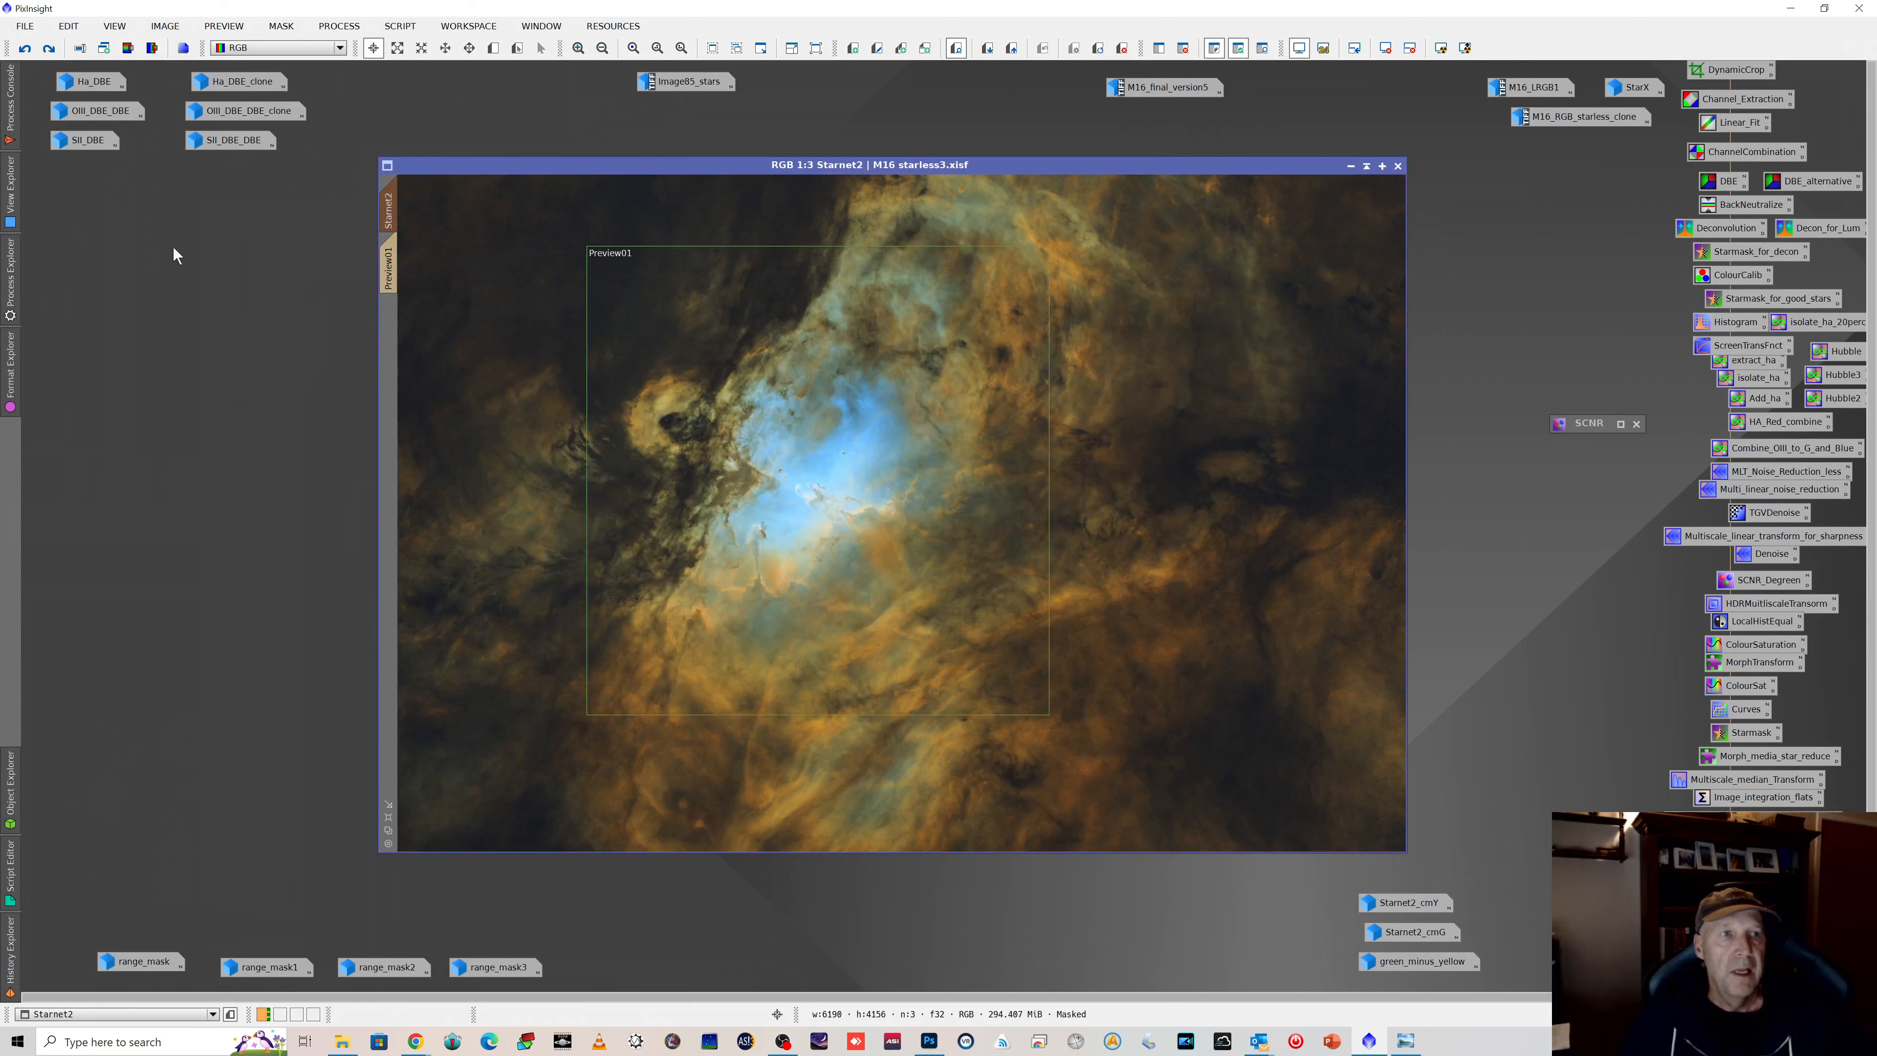
# Step: Redo the next edits on the Starnet2 image and inspect the pillar detail in the blue core up close
pyautogui.click(47, 50)
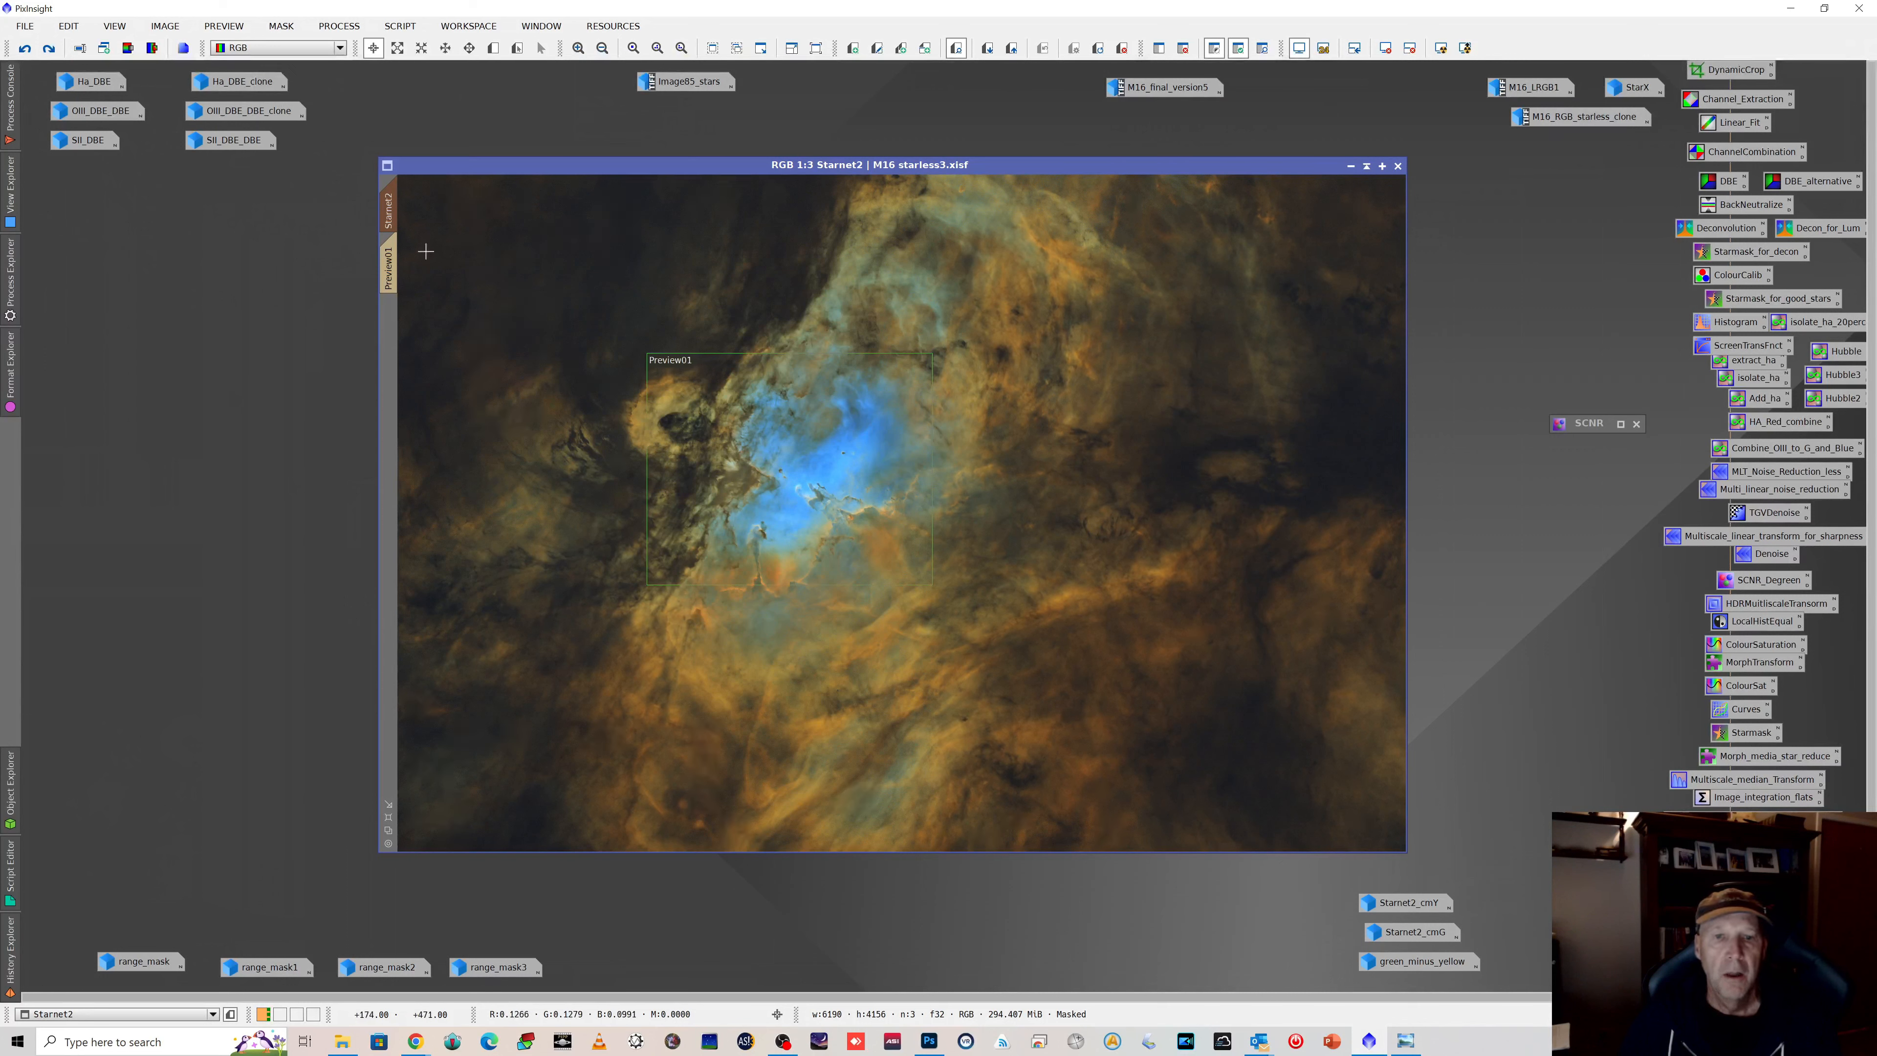
pyautogui.click(50, 50)
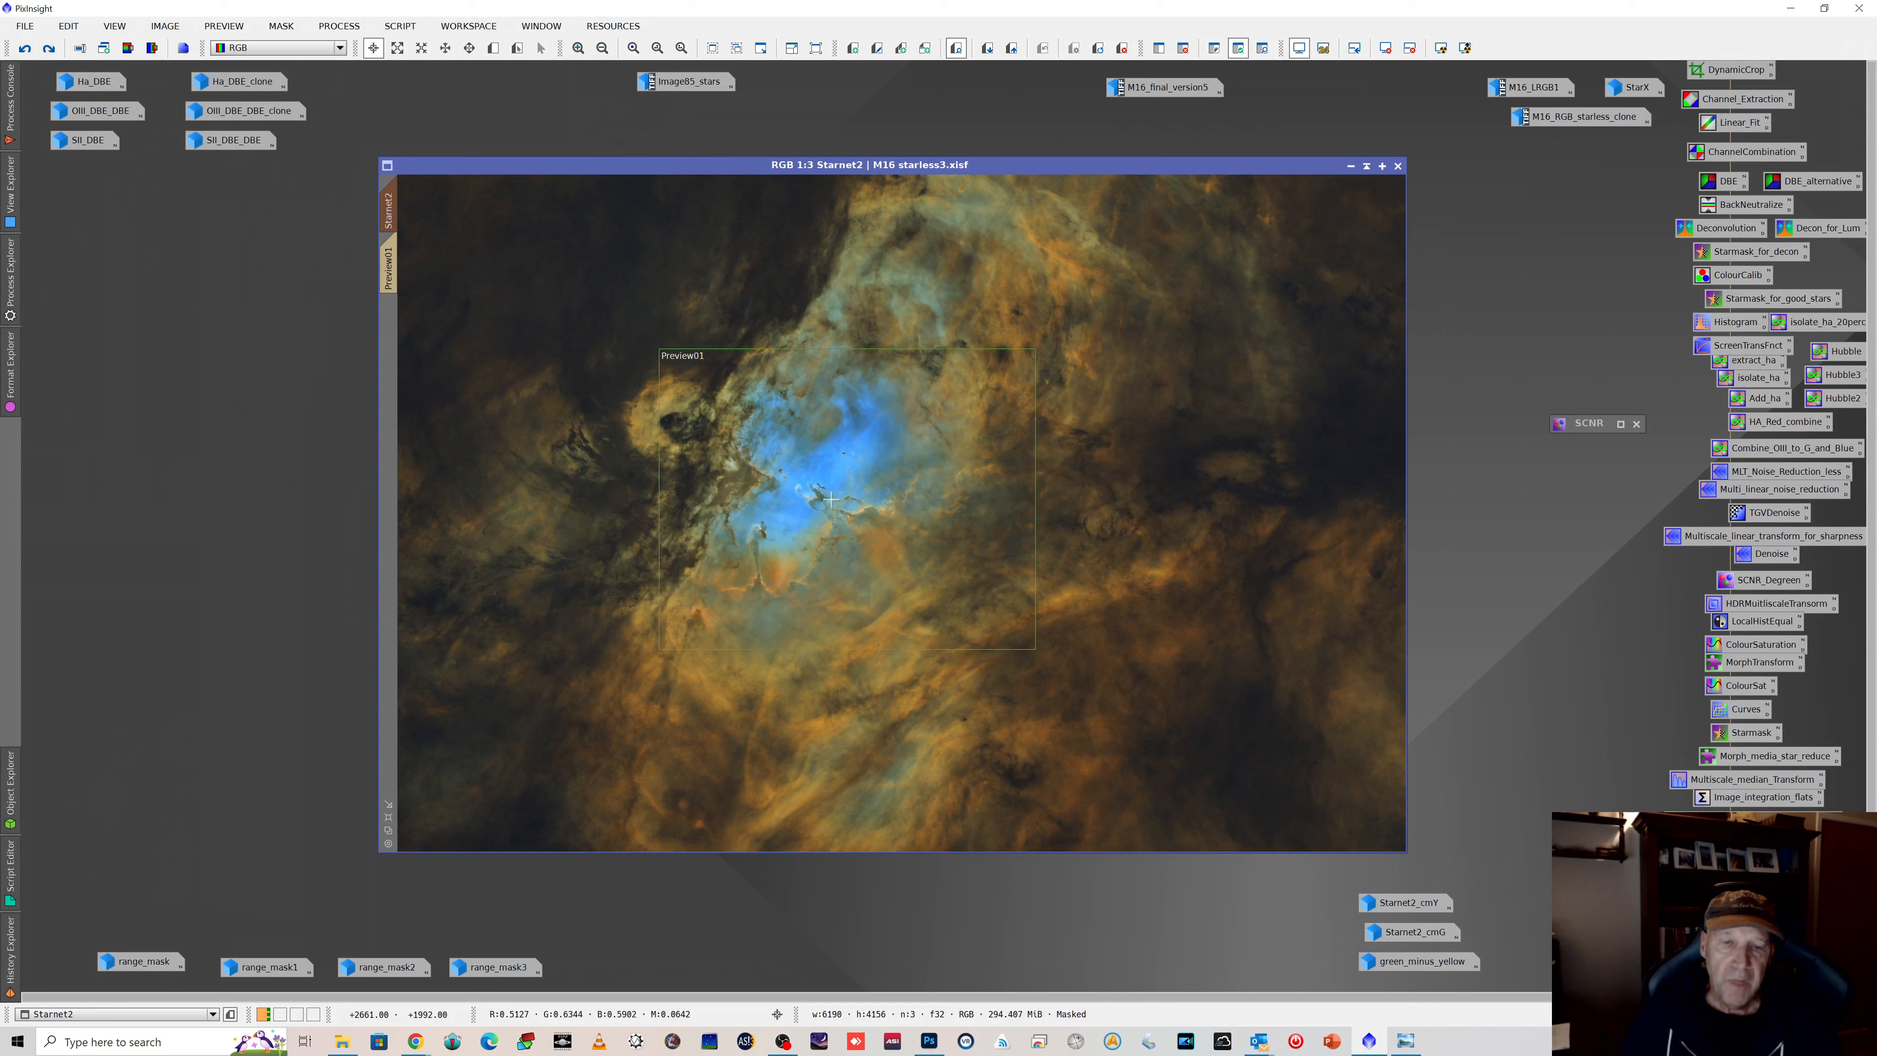
pyautogui.scroll(1, 819, 501)
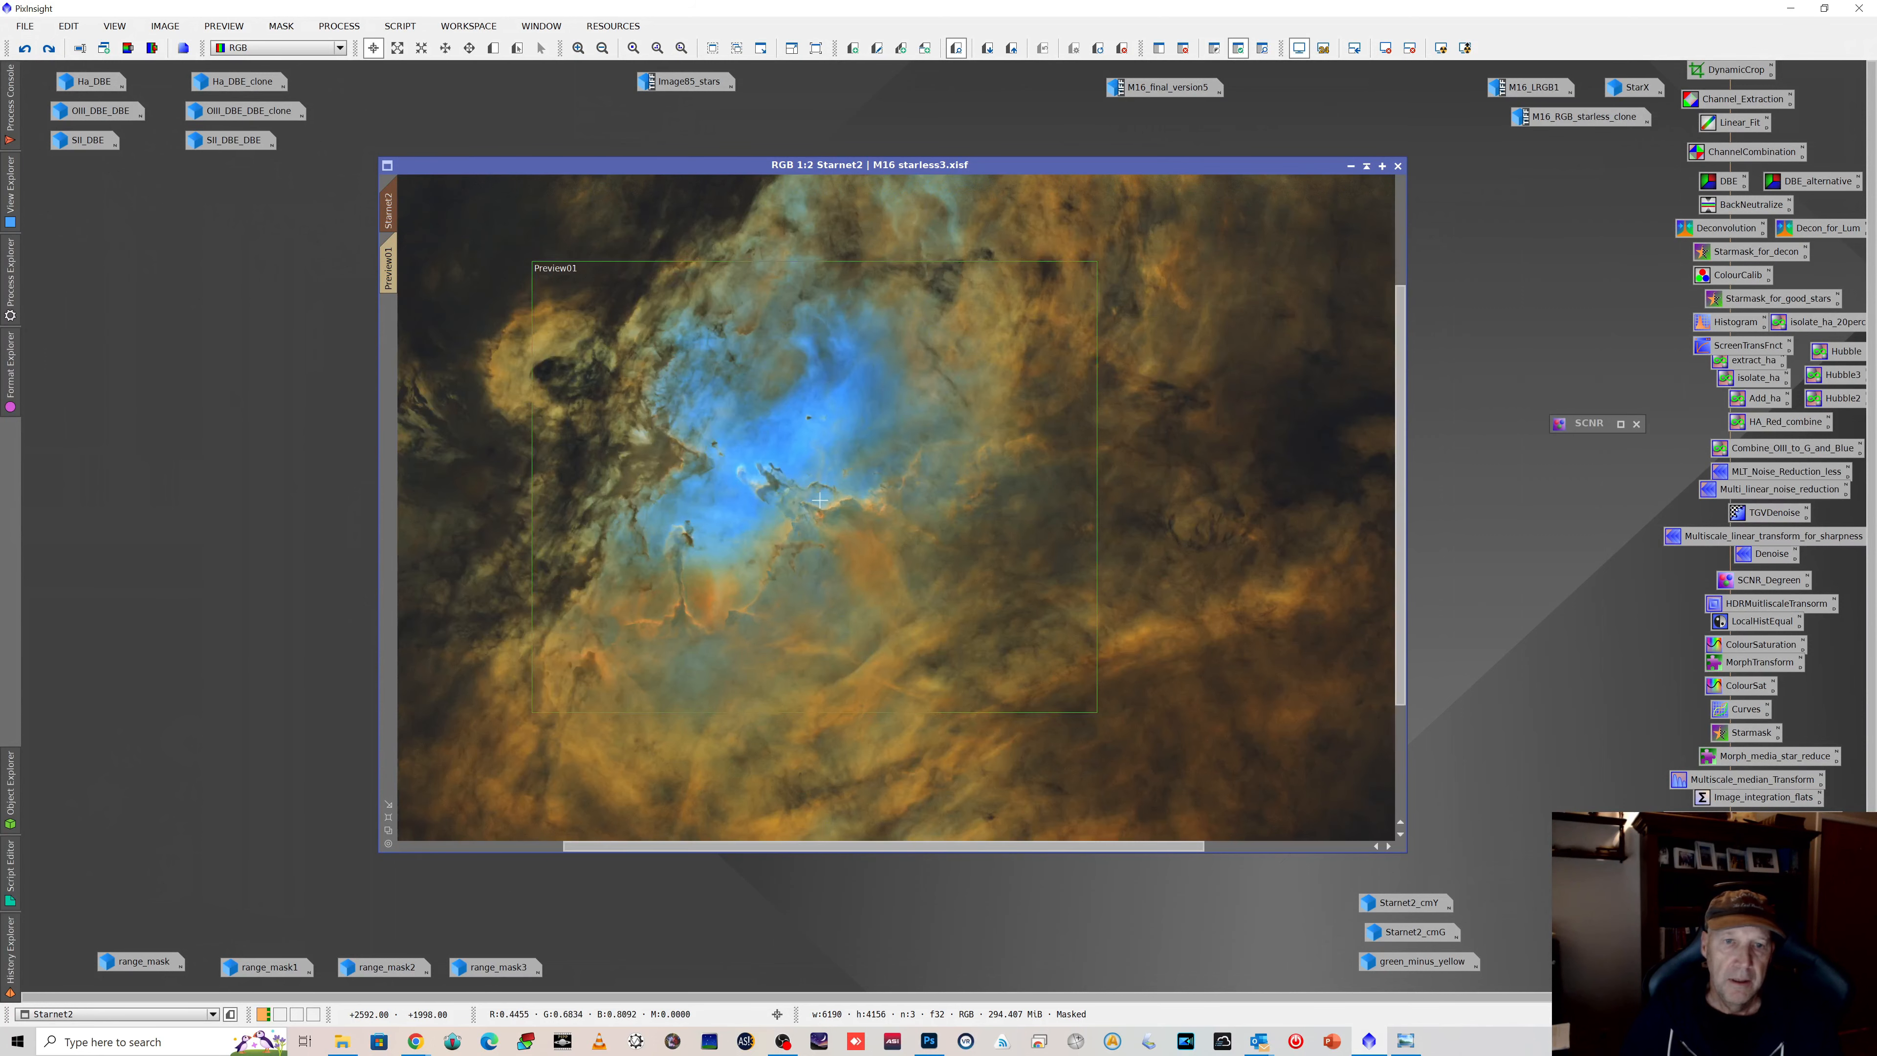
pyautogui.scroll(1, 819, 500)
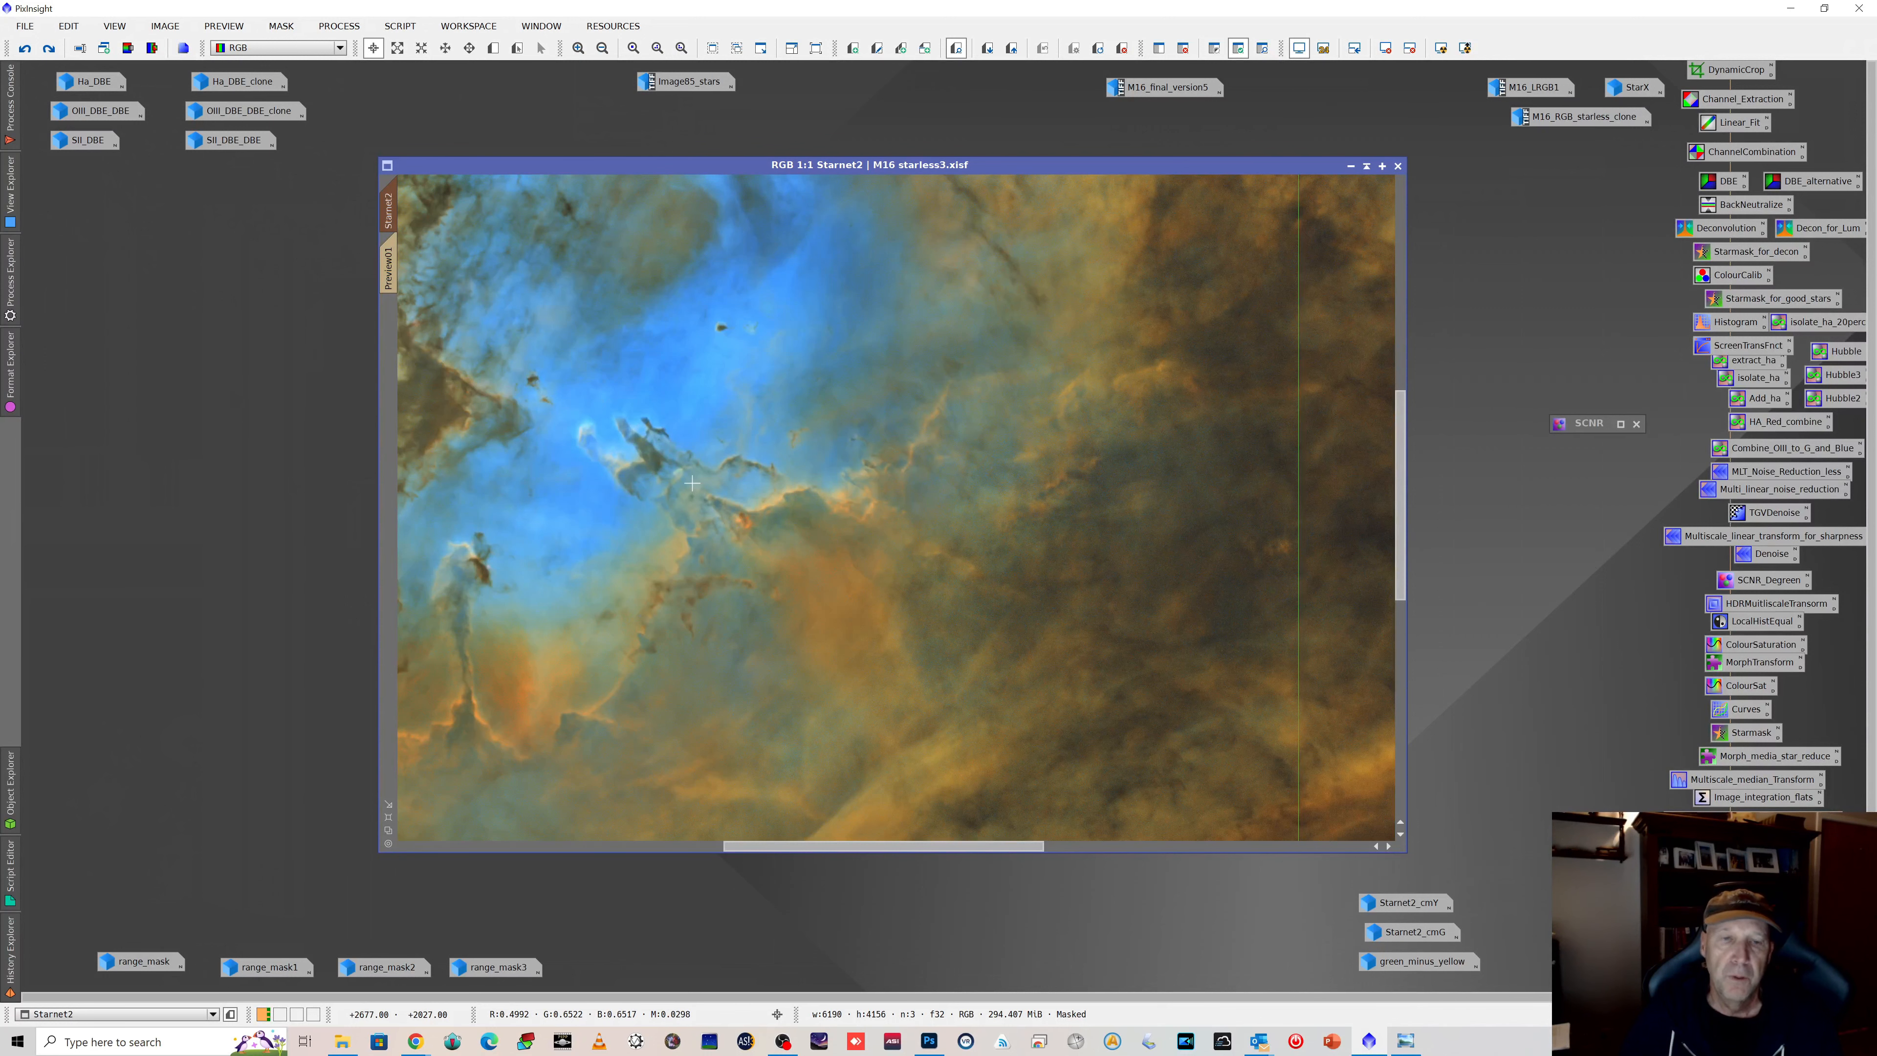
pyautogui.scroll(-1, 691, 484)
pyautogui.scroll(-1, 739, 492)
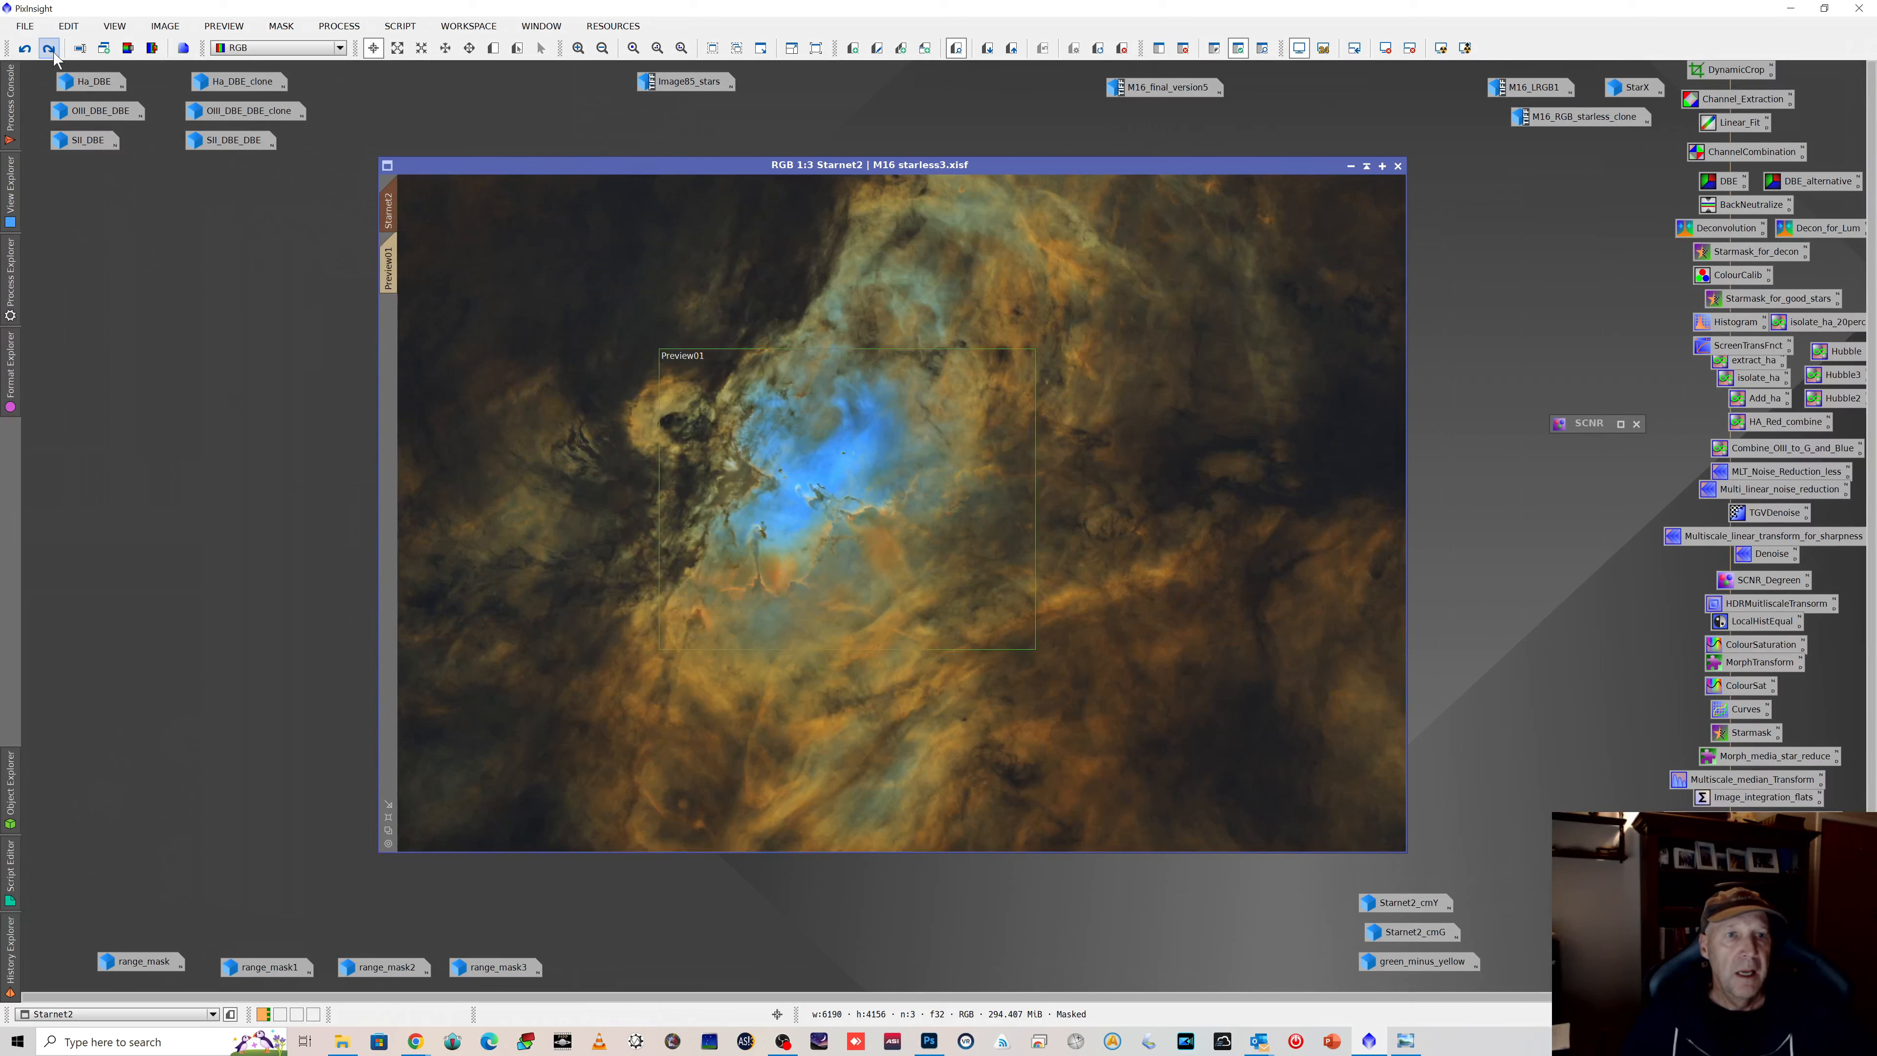
# Step: Show the Starnet2 mask overlay, compare it with the previous history state's mask, and hide the overlay again
pyautogui.click(280, 26)
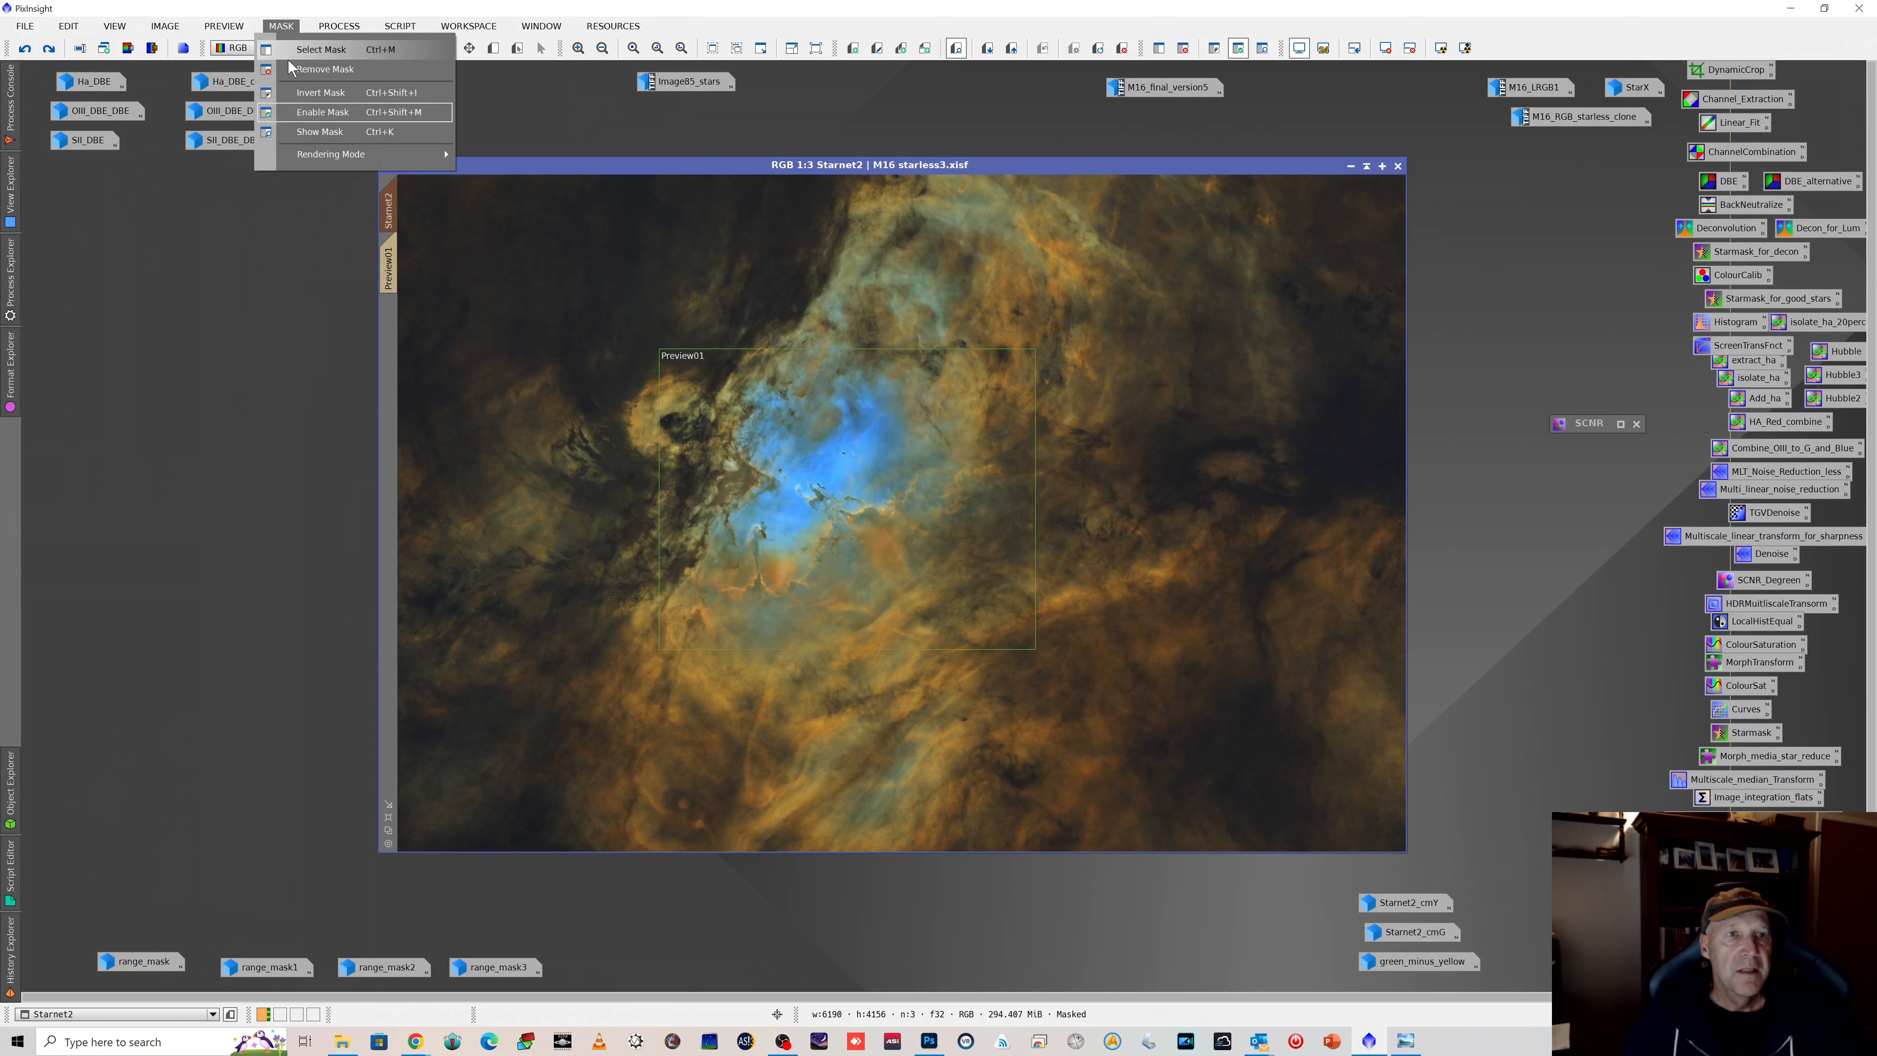
pyautogui.click(318, 135)
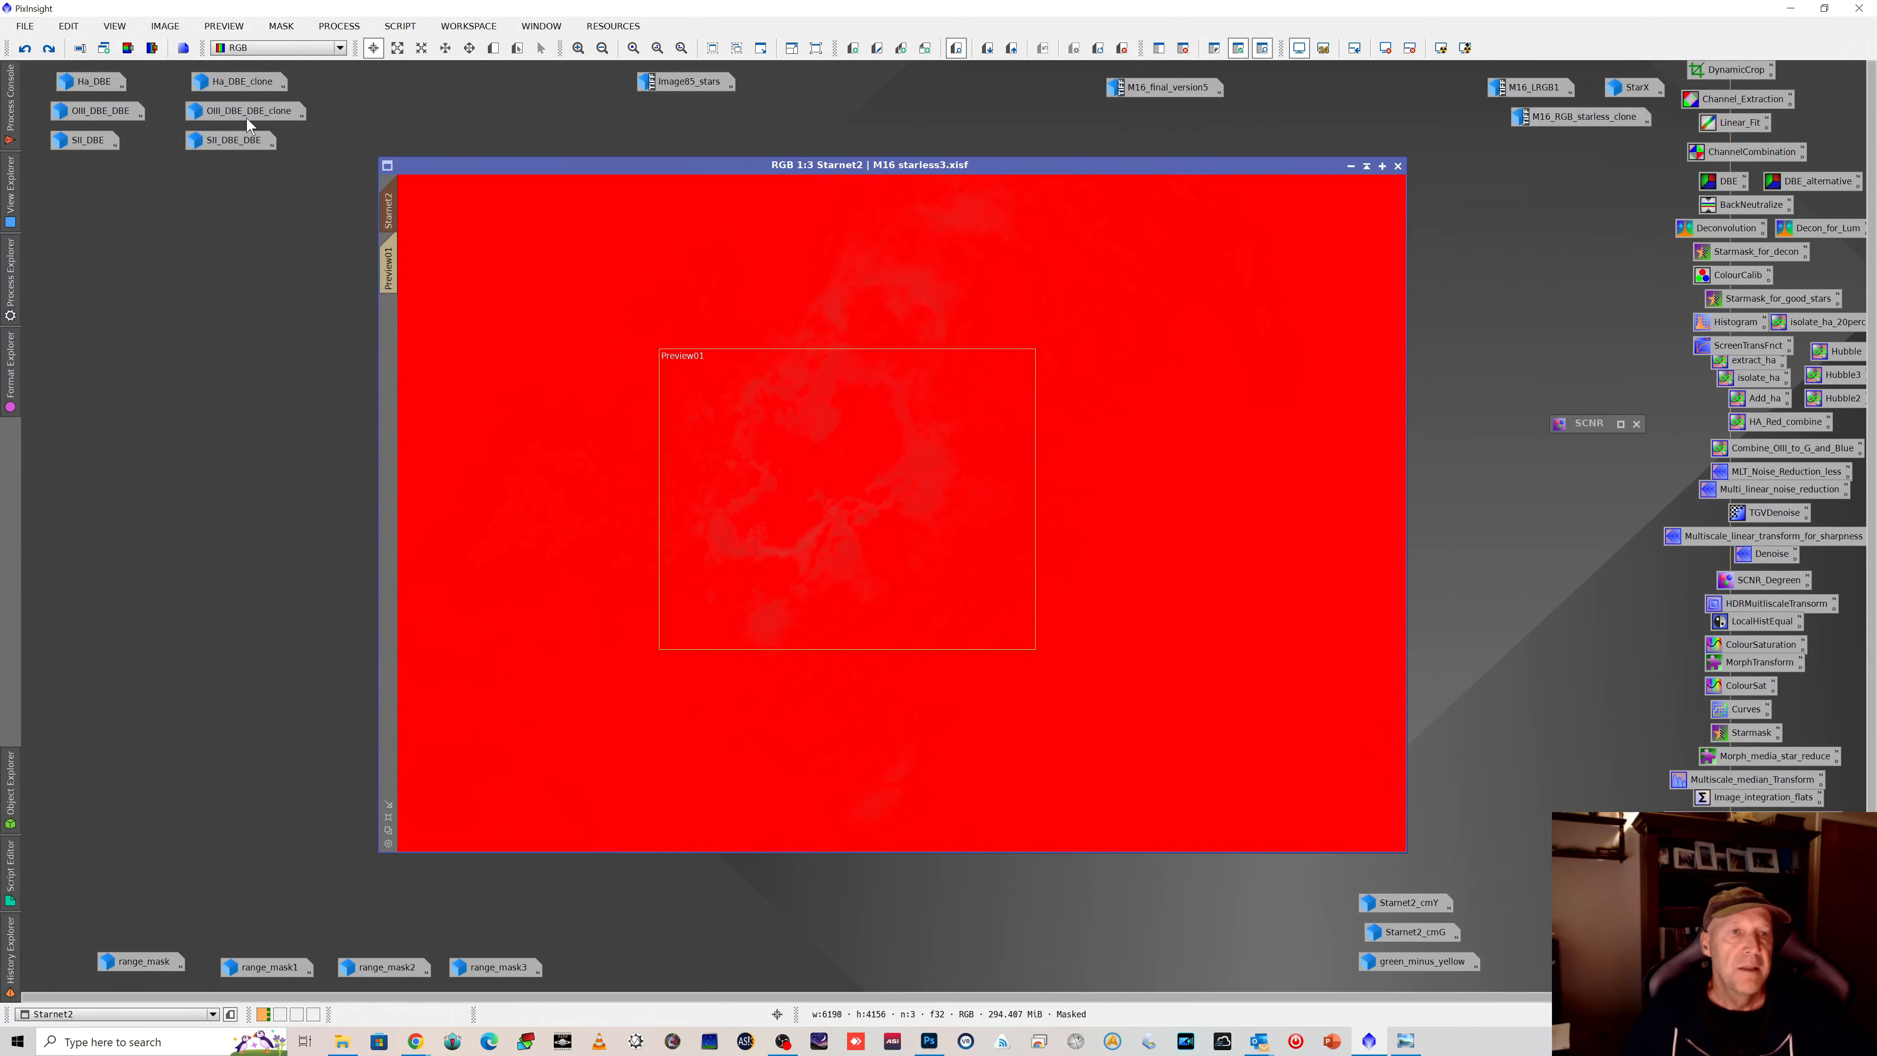
pyautogui.click(25, 48)
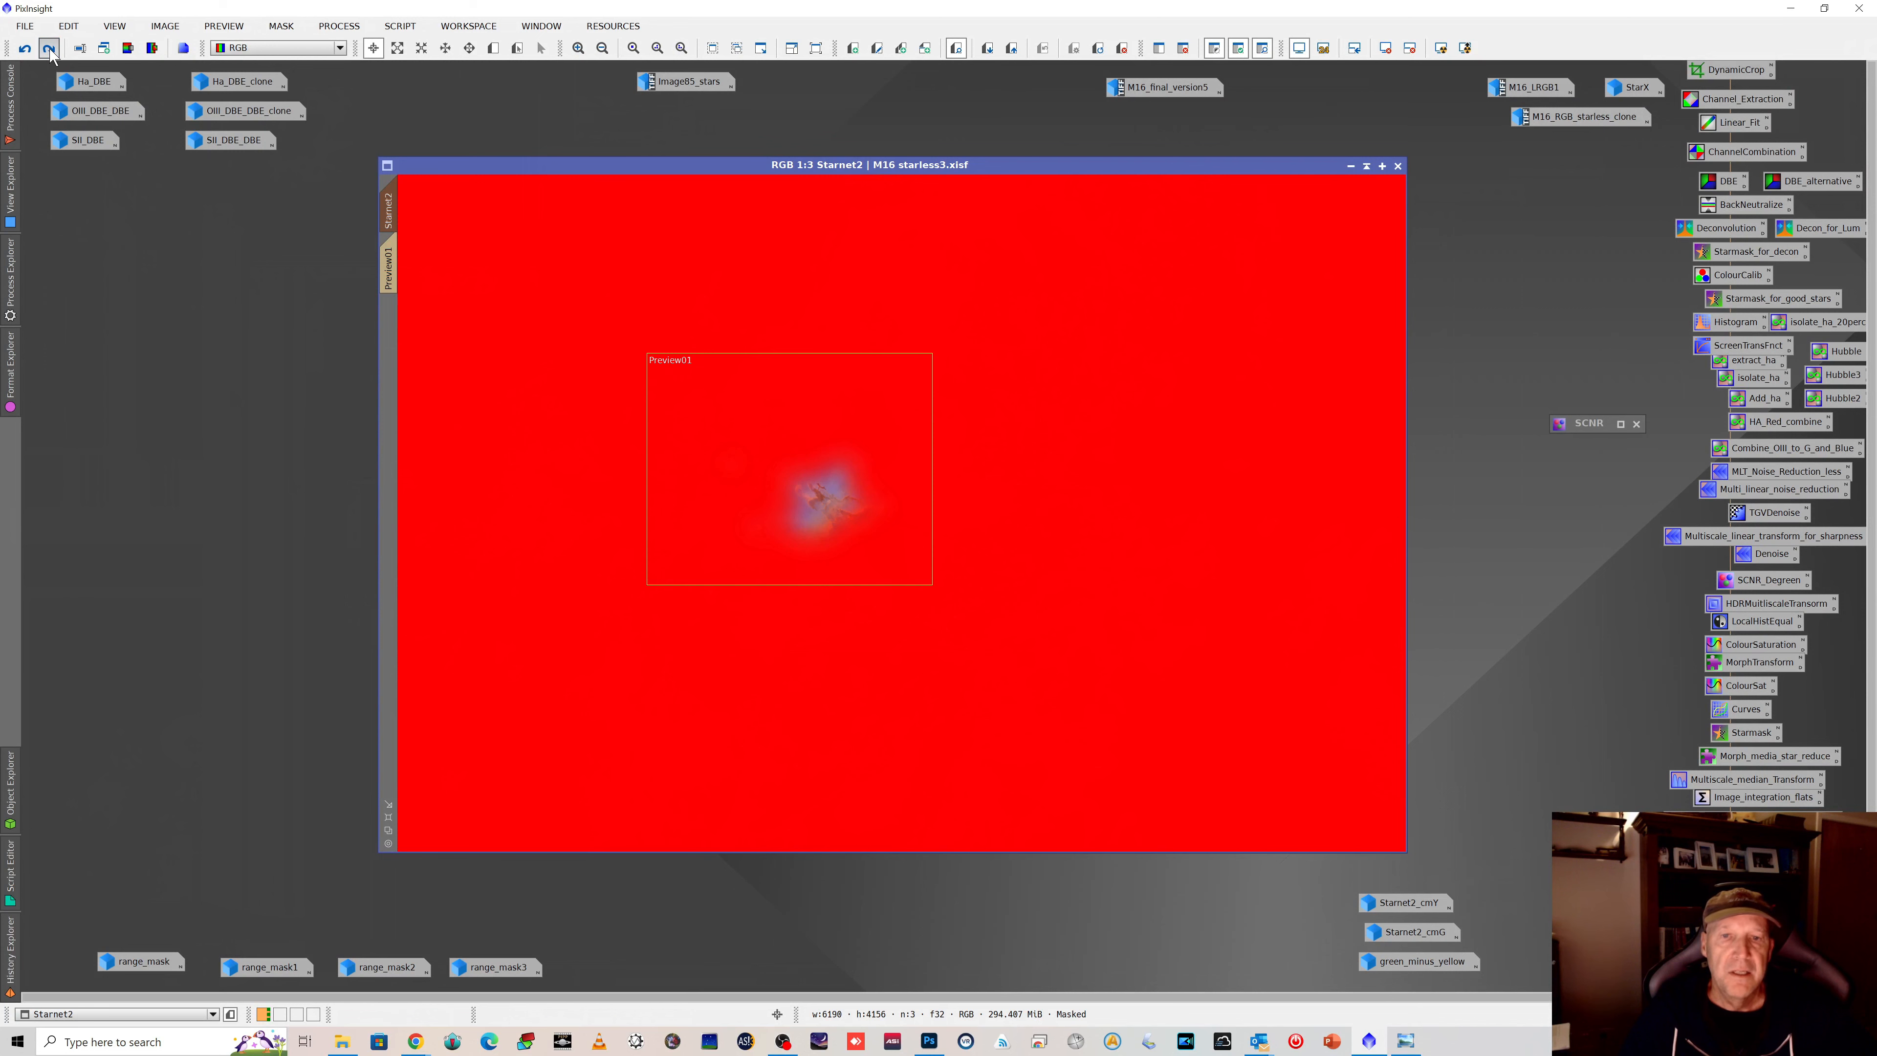
pyautogui.click(49, 49)
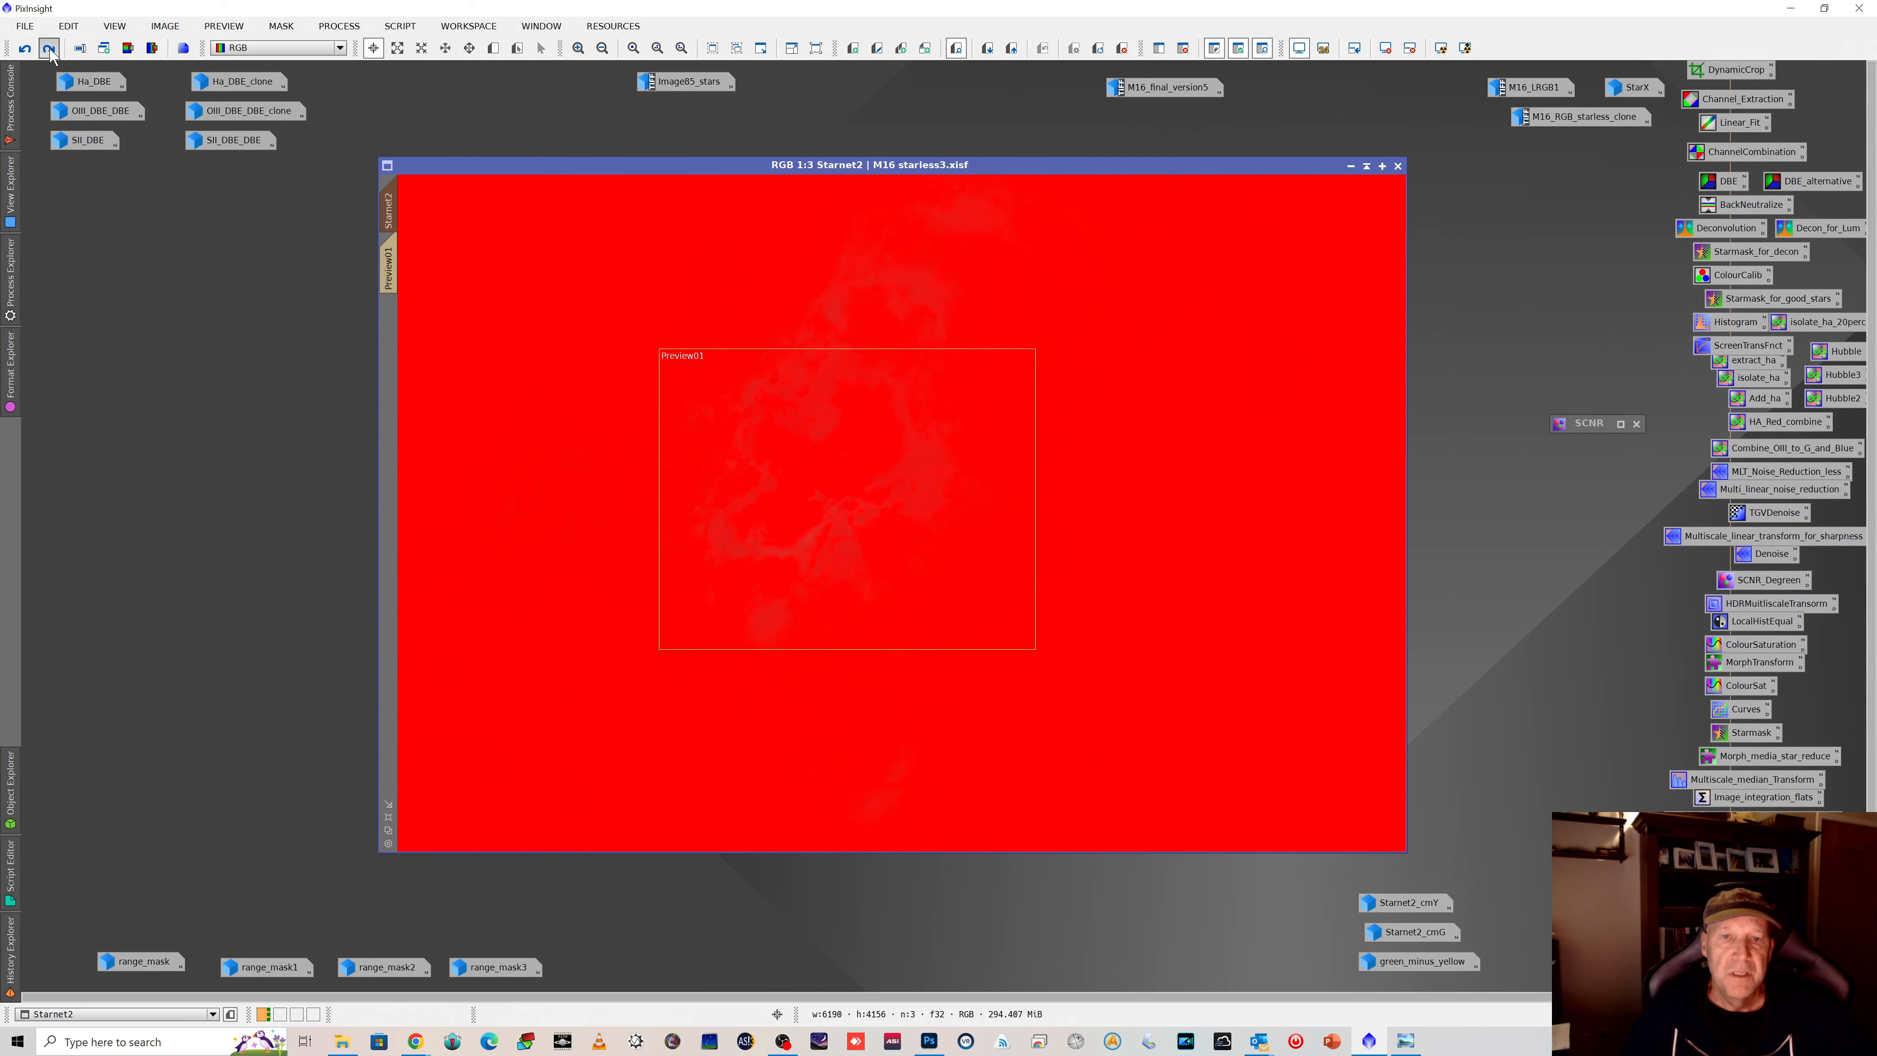
pyautogui.click(281, 25)
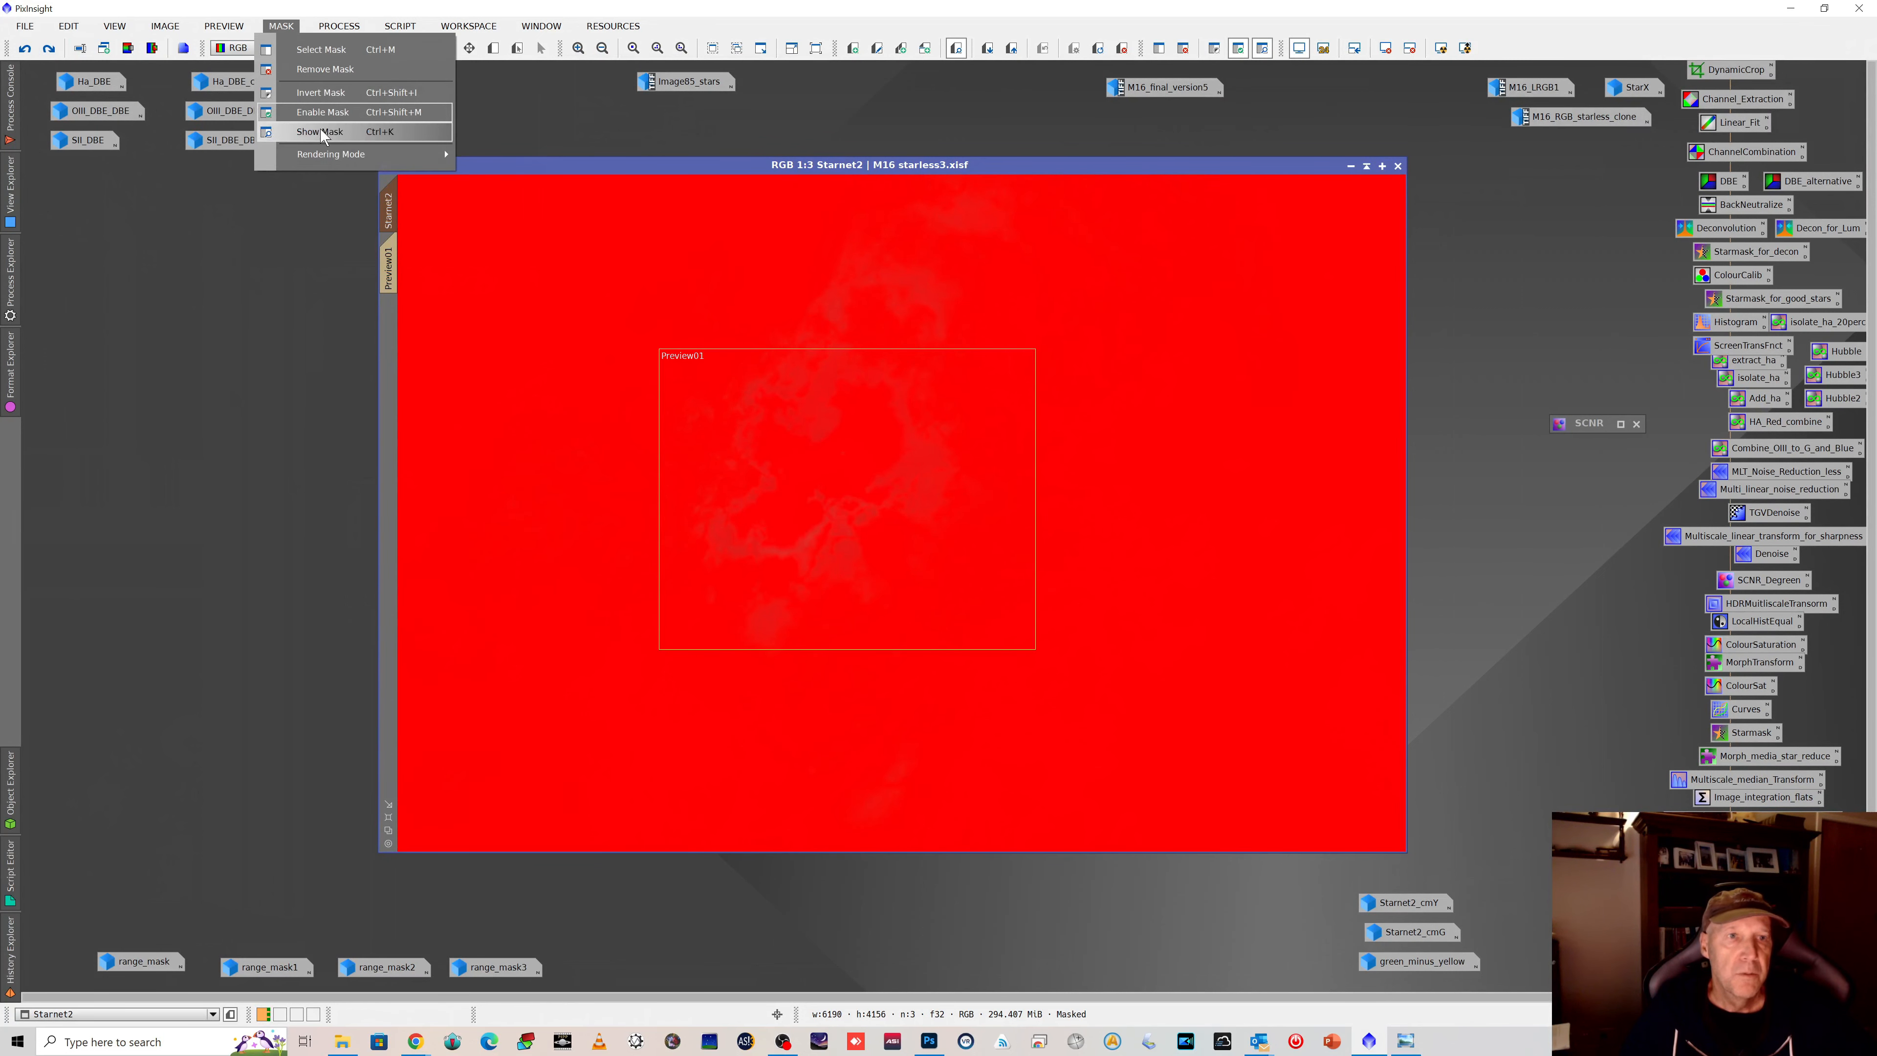
pyautogui.click(322, 133)
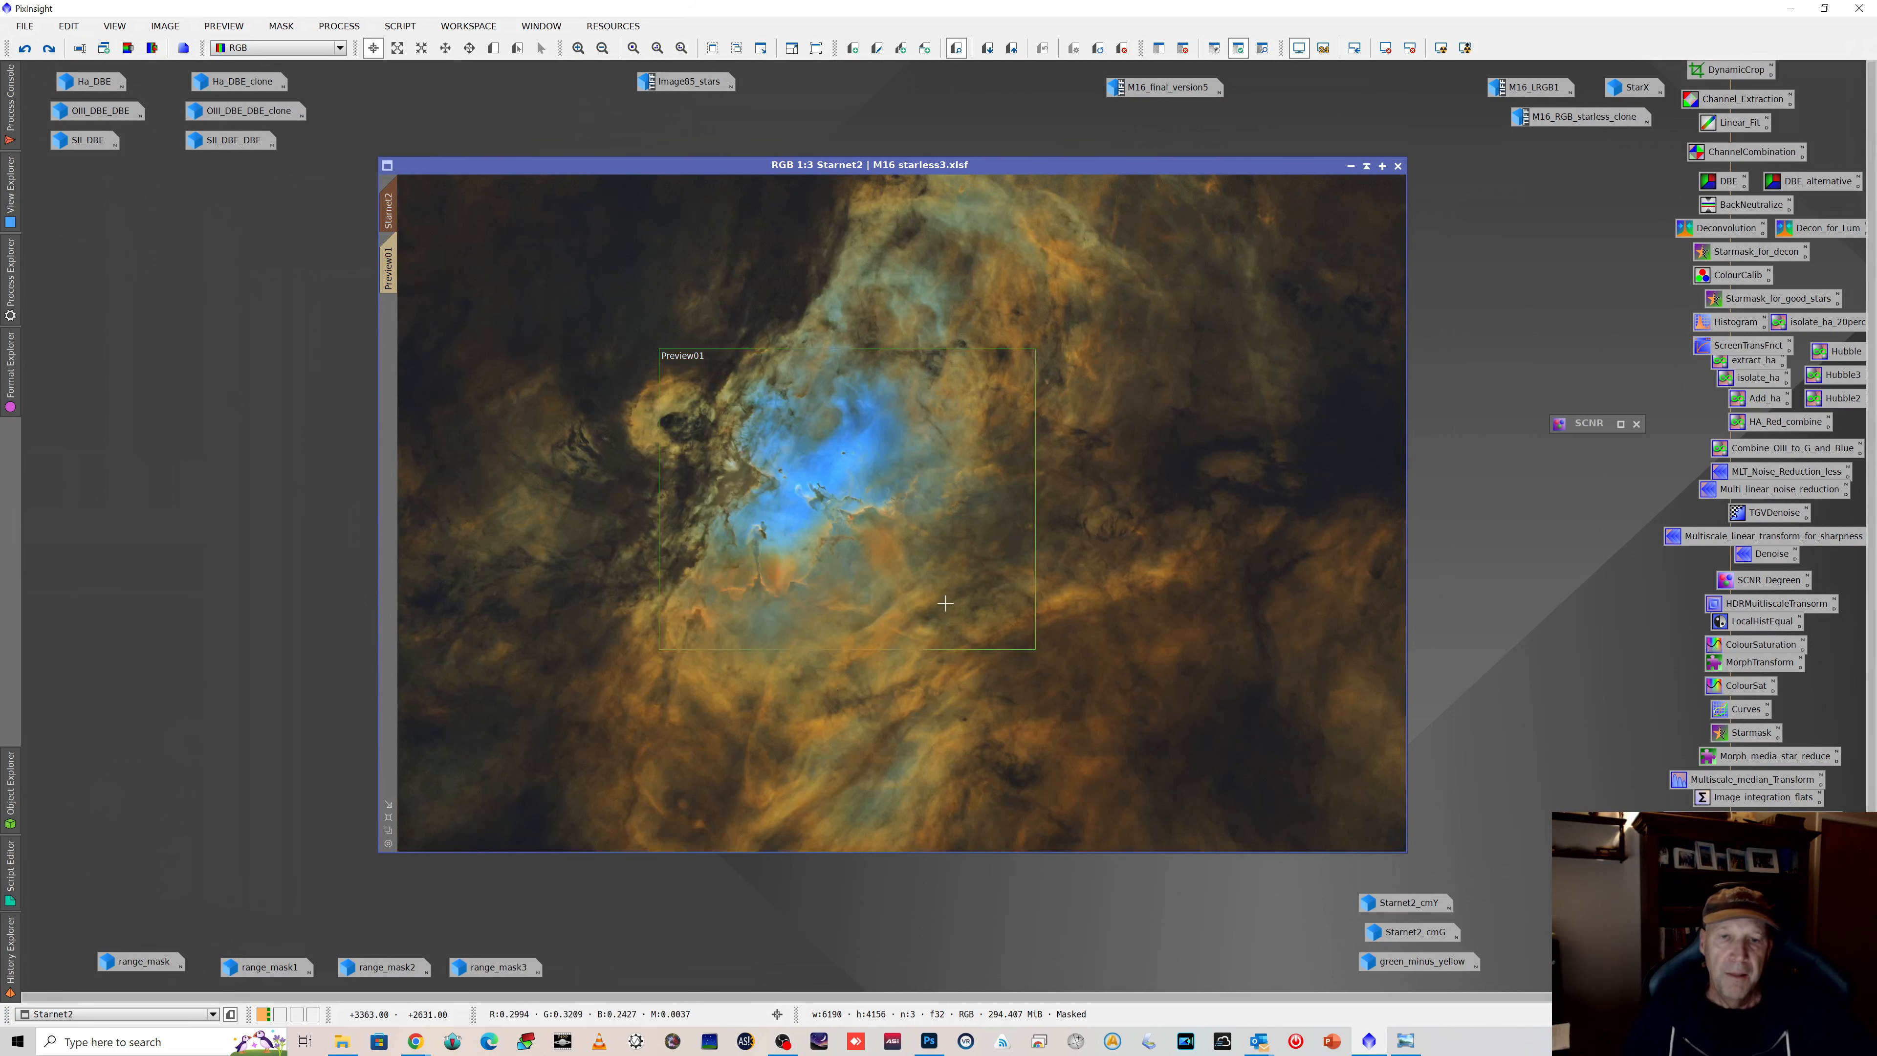
# Step: Move the Starnet2 image aside and open the Starnet2_cmY yellow colour mask to compare it with the image
pyautogui.moveTo(1041, 164); pyautogui.dragTo(939, 138)
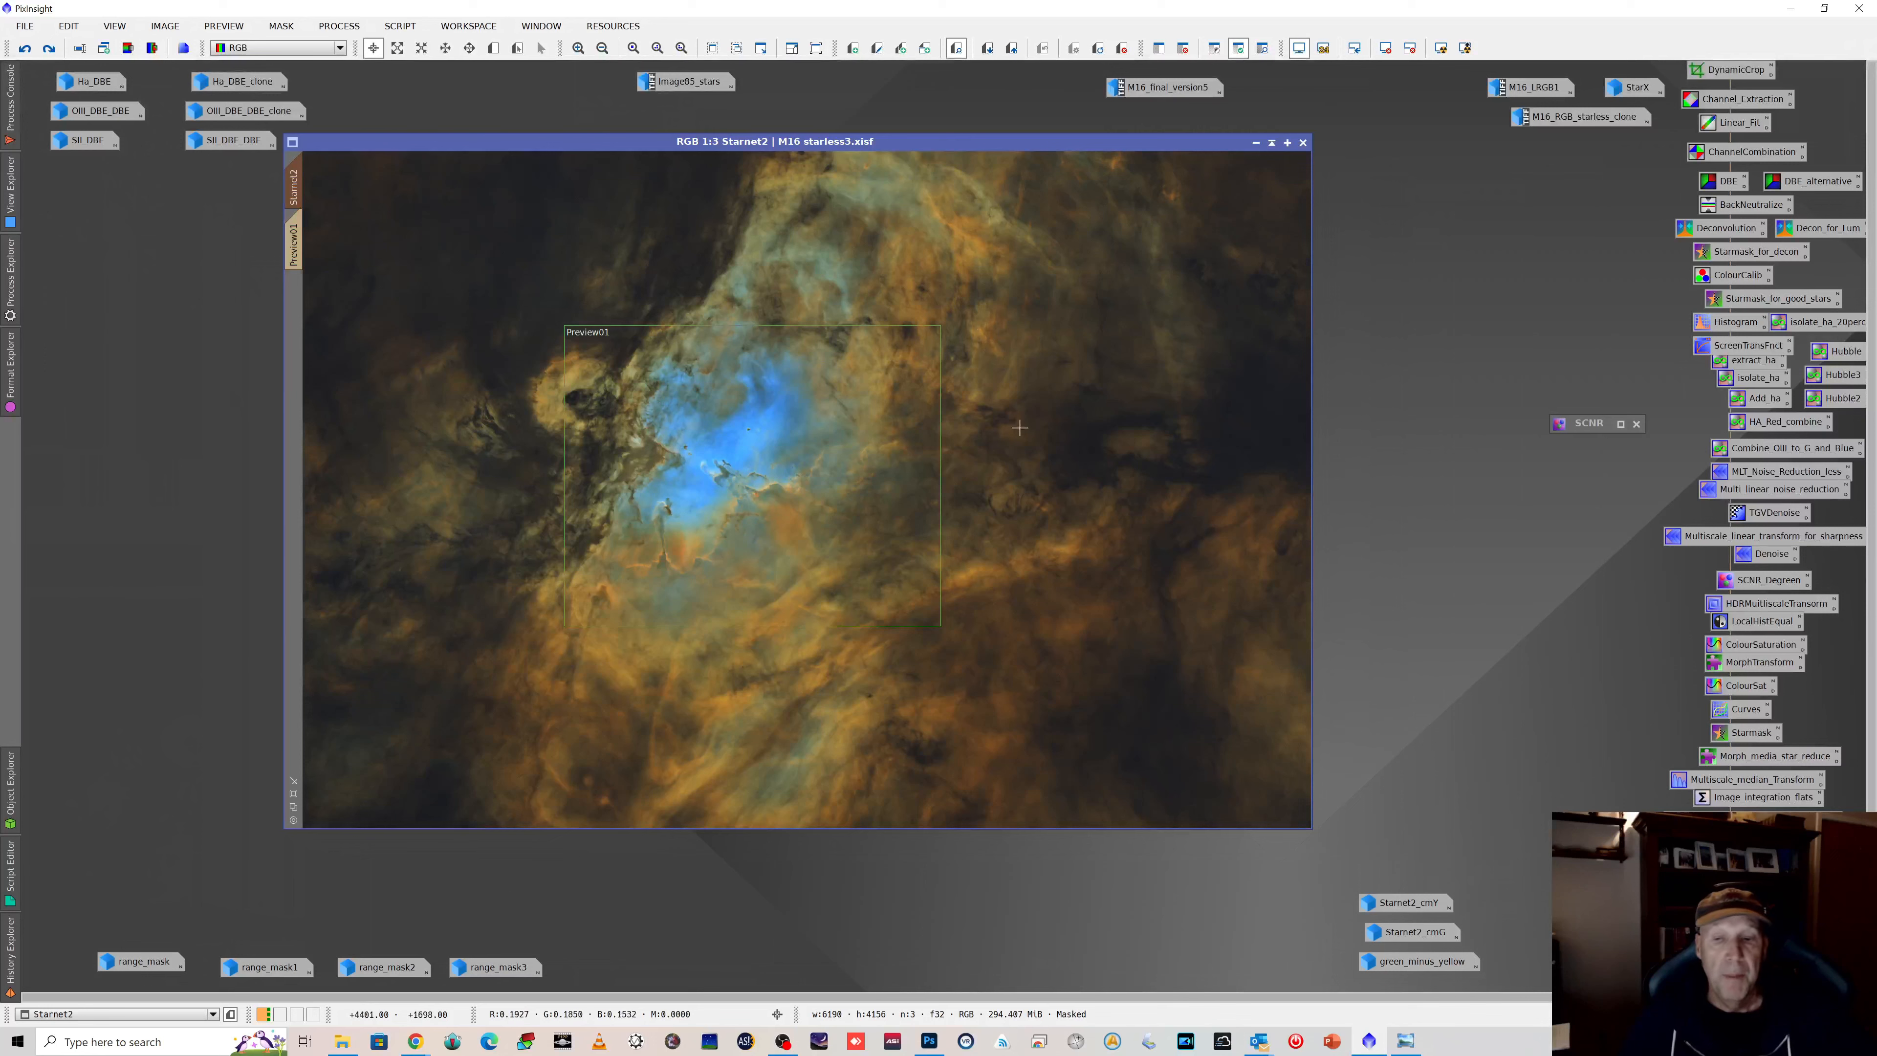
pyautogui.doubleClick(1419, 904)
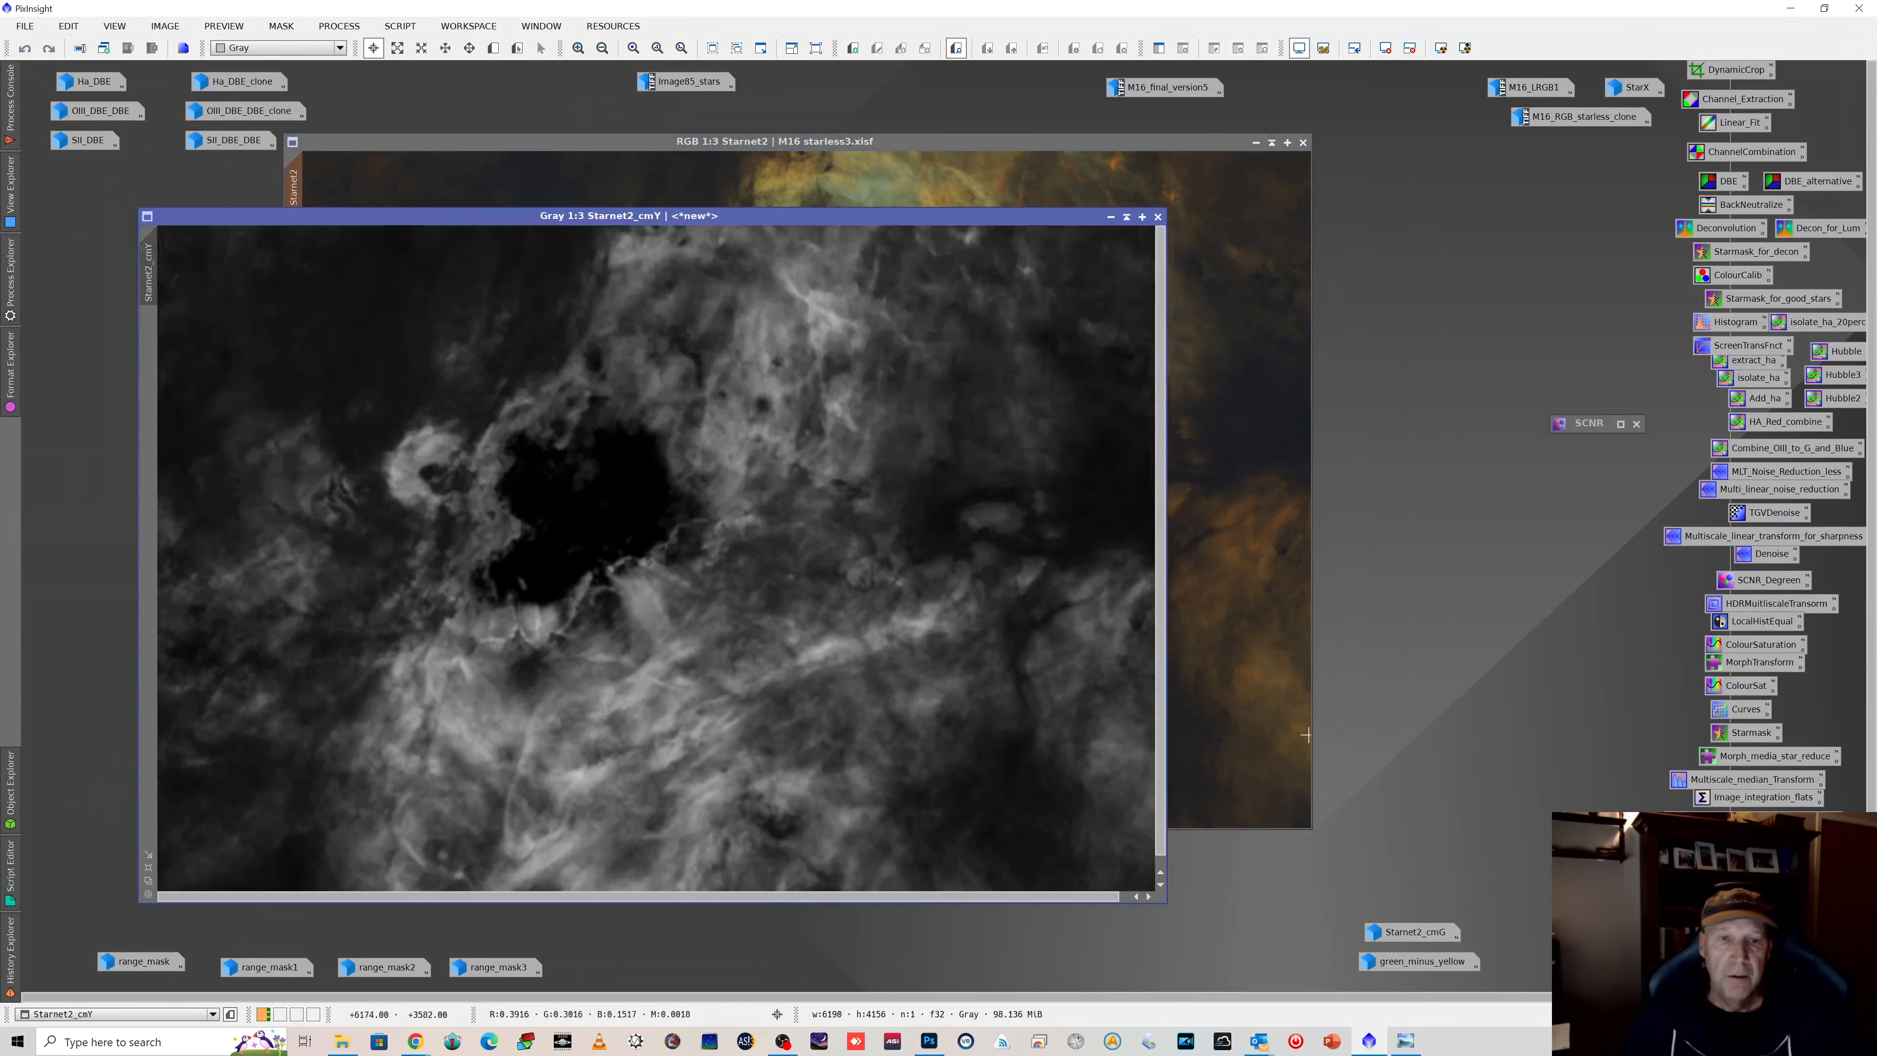
pyautogui.moveTo(817, 216); pyautogui.dragTo(1128, 517)
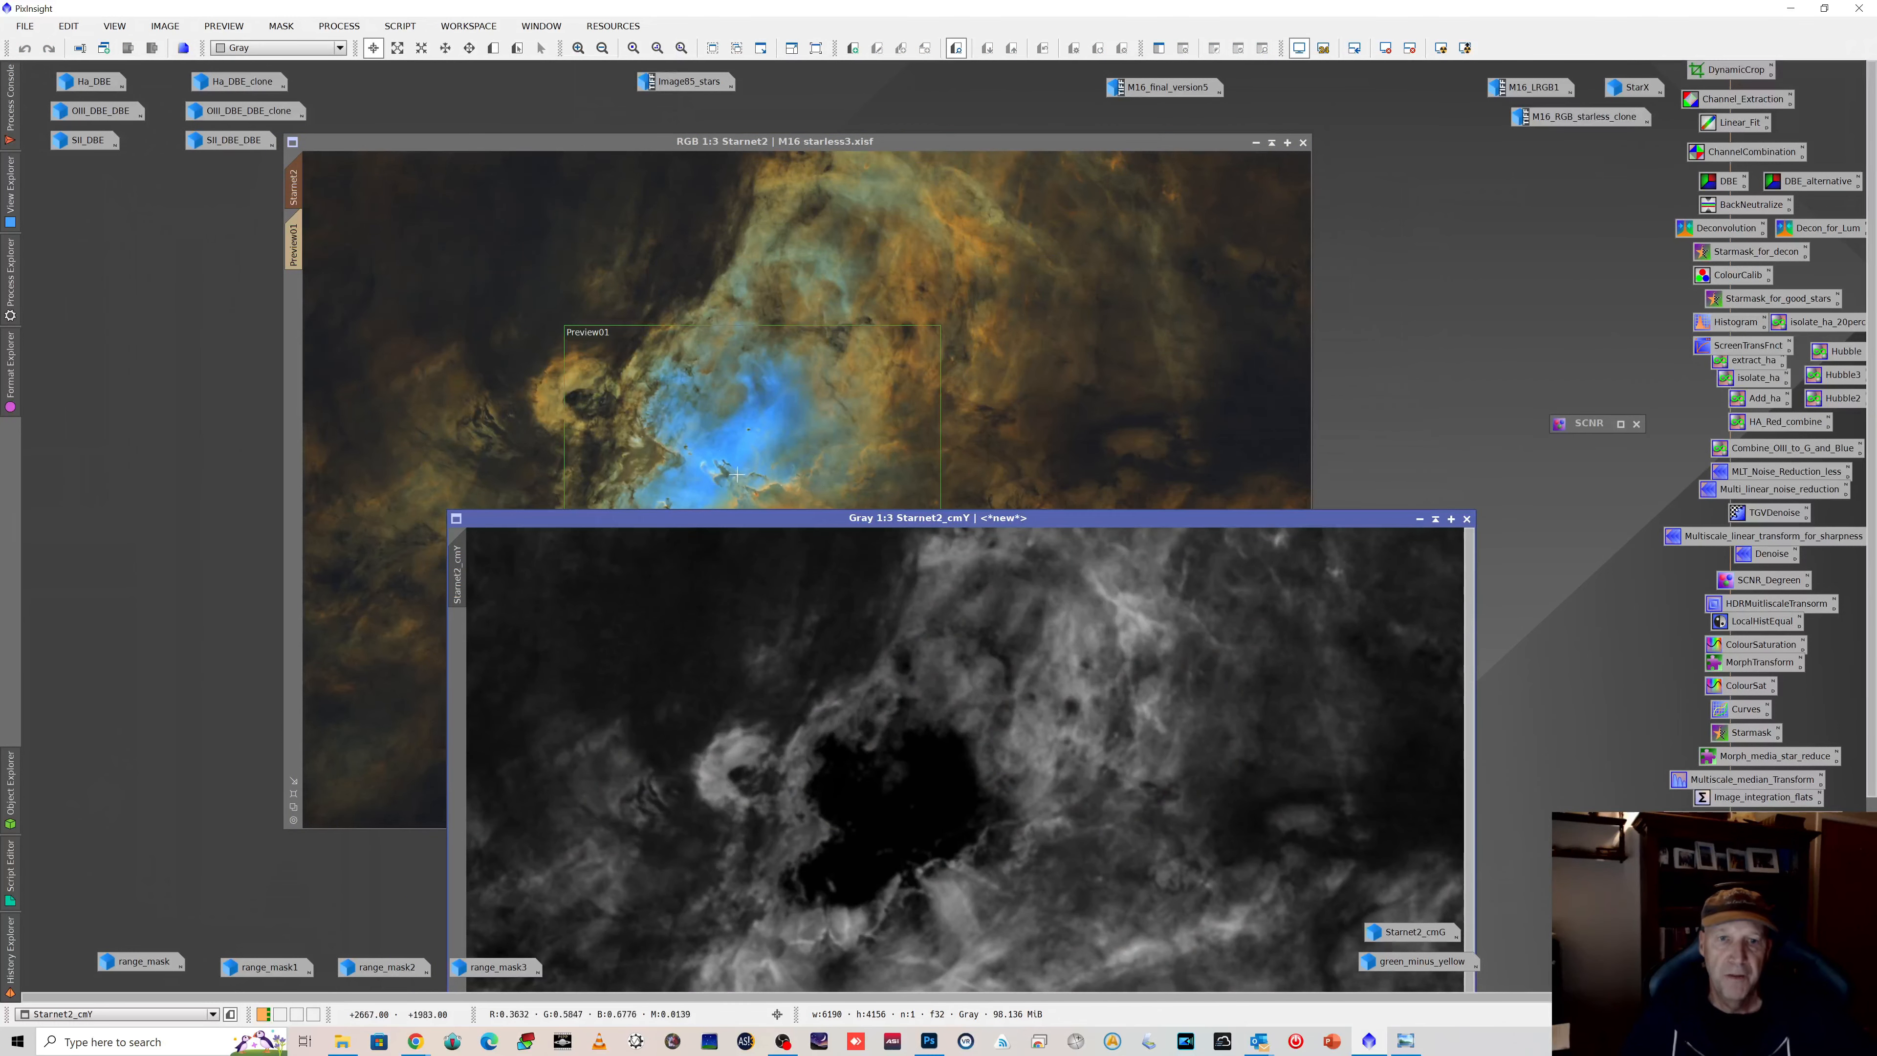
pyautogui.moveTo(1318, 516); pyautogui.dragTo(1239, 200)
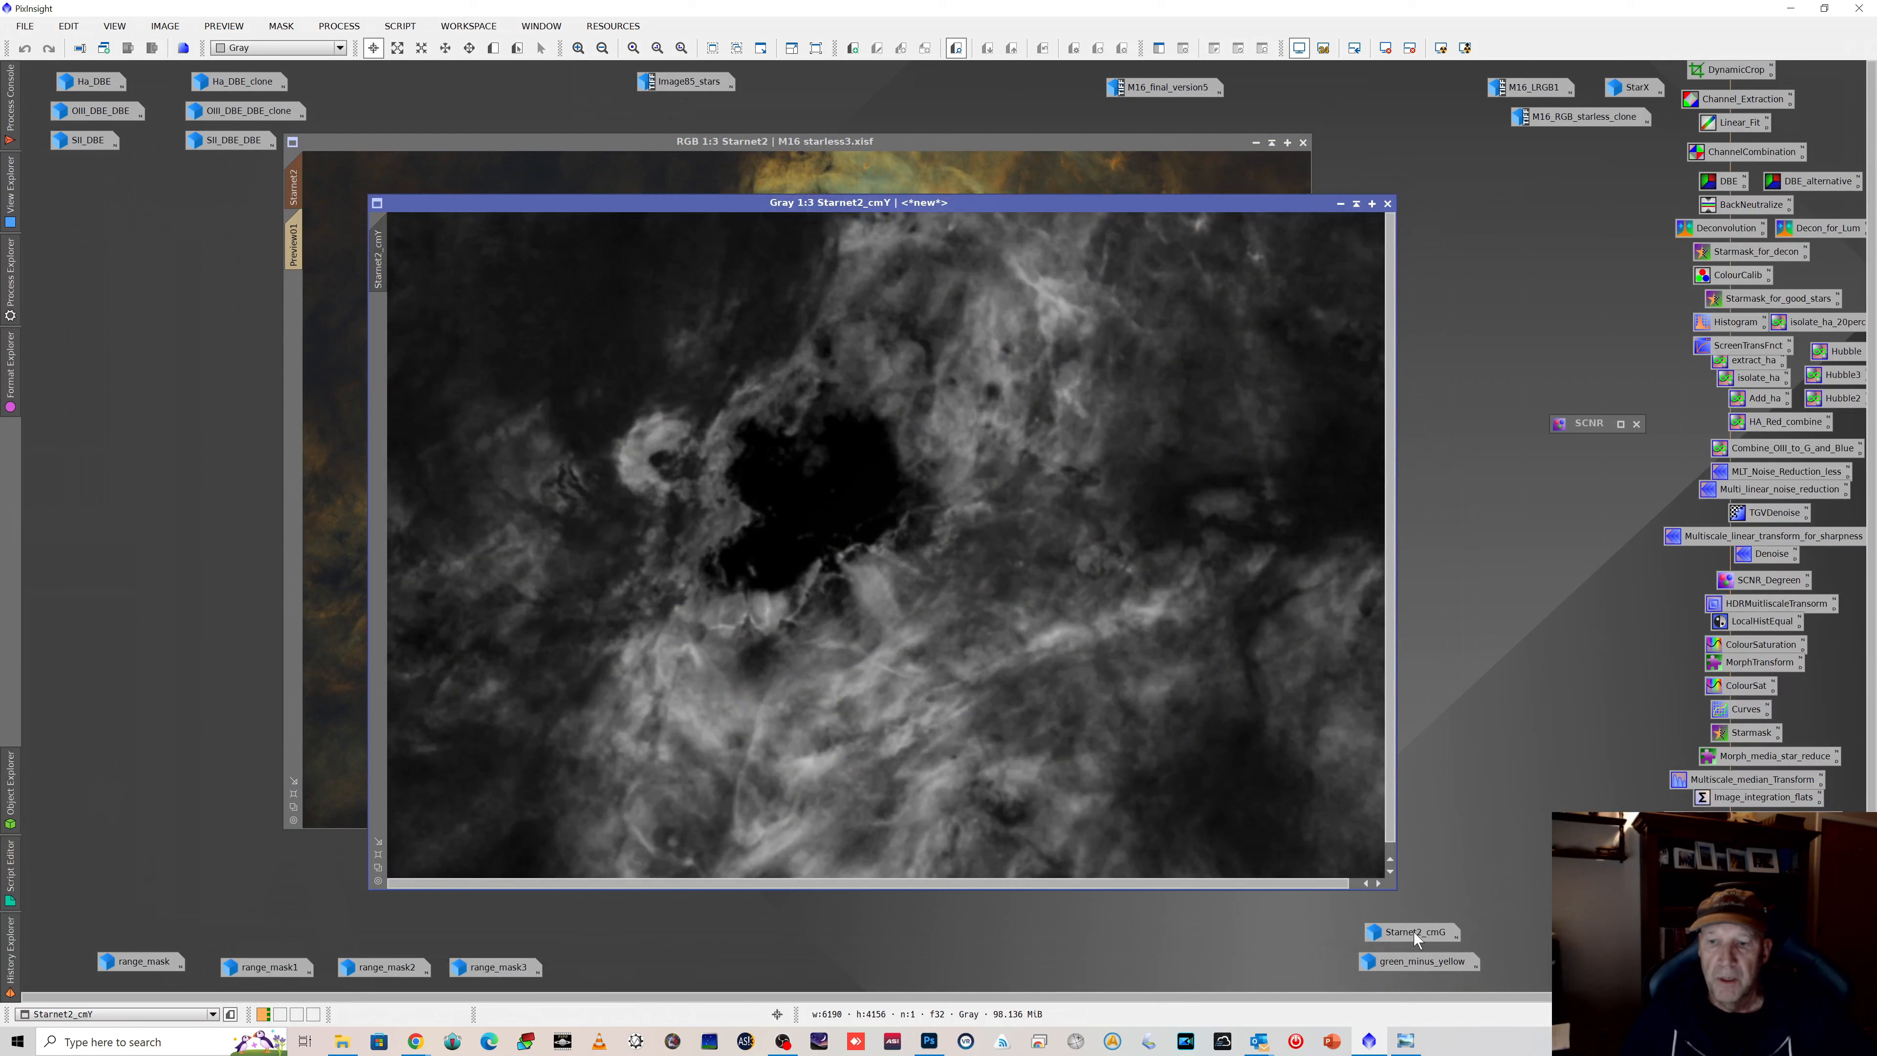
# Step: Open the Starnet2_cmG green colour mask, compare it with Starnet2_cmY, and minimize both masks
pyautogui.moveTo(1414, 937)
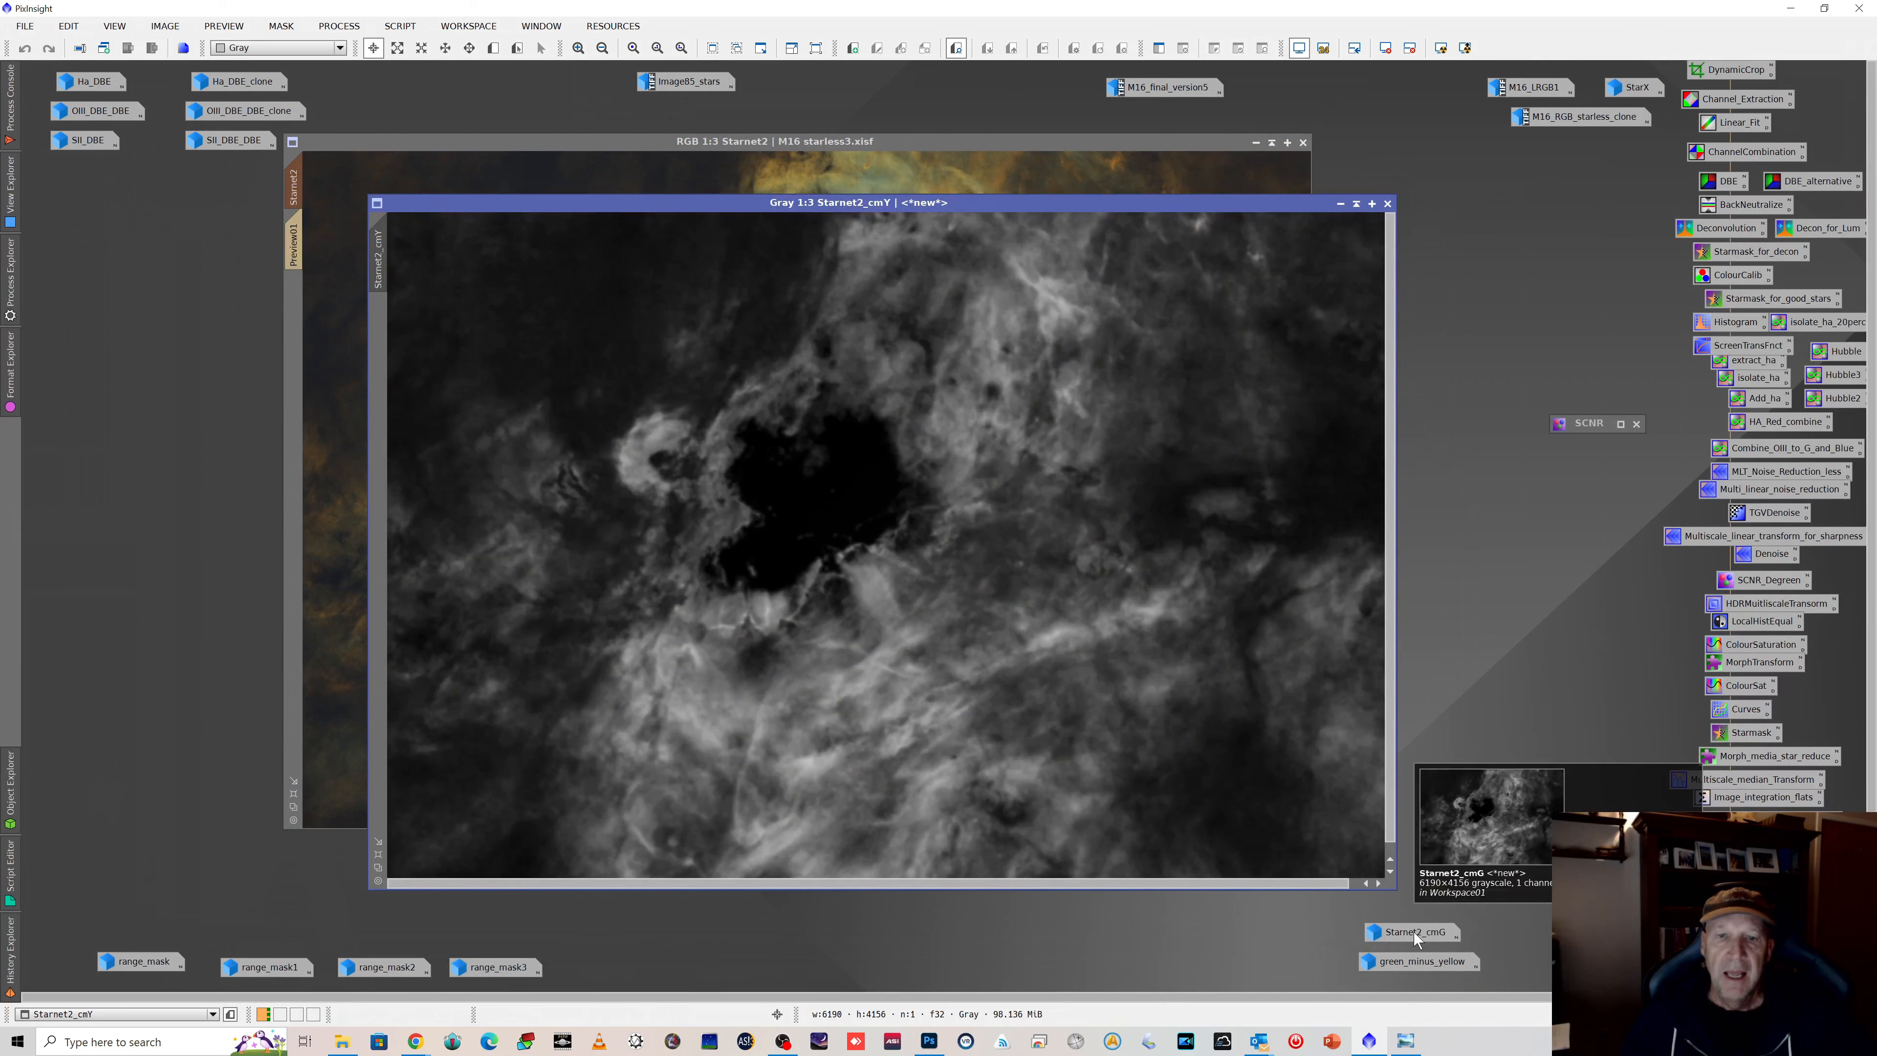
pyautogui.doubleClick(1413, 933)
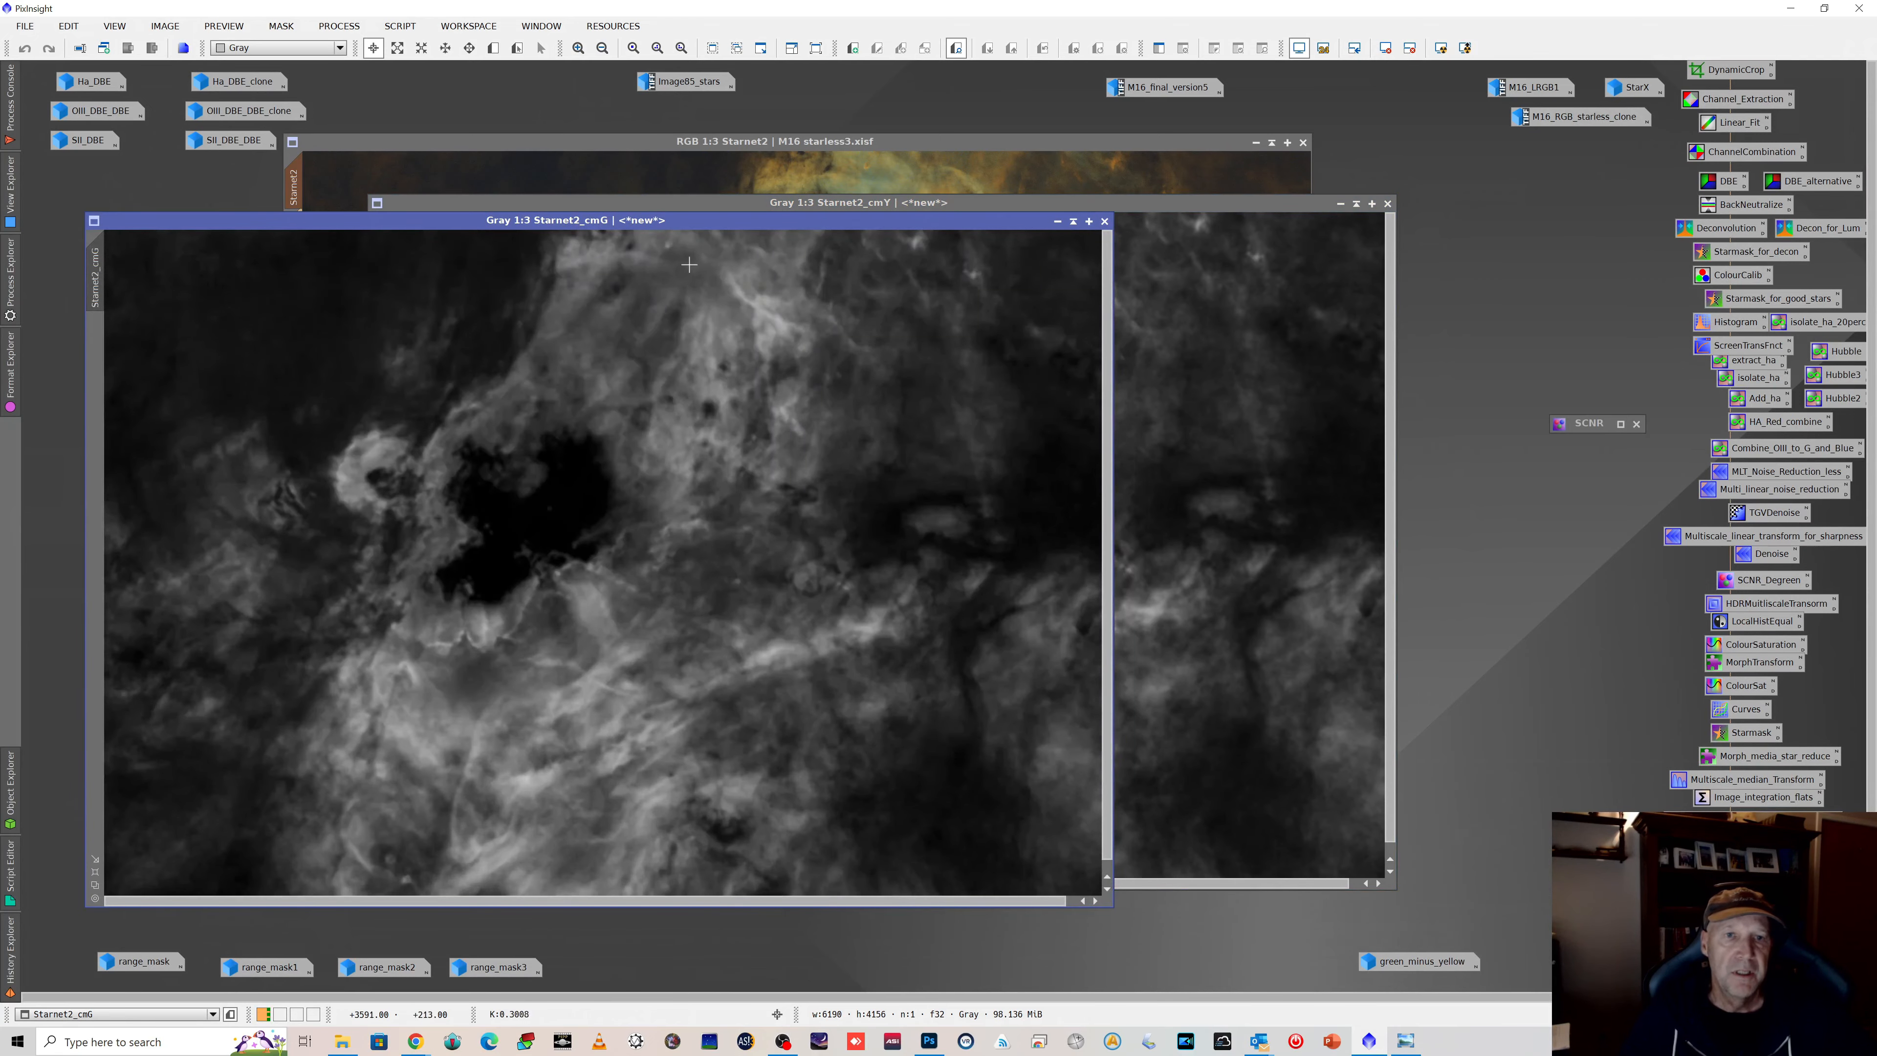
pyautogui.moveTo(627, 218); pyautogui.dragTo(909, 306)
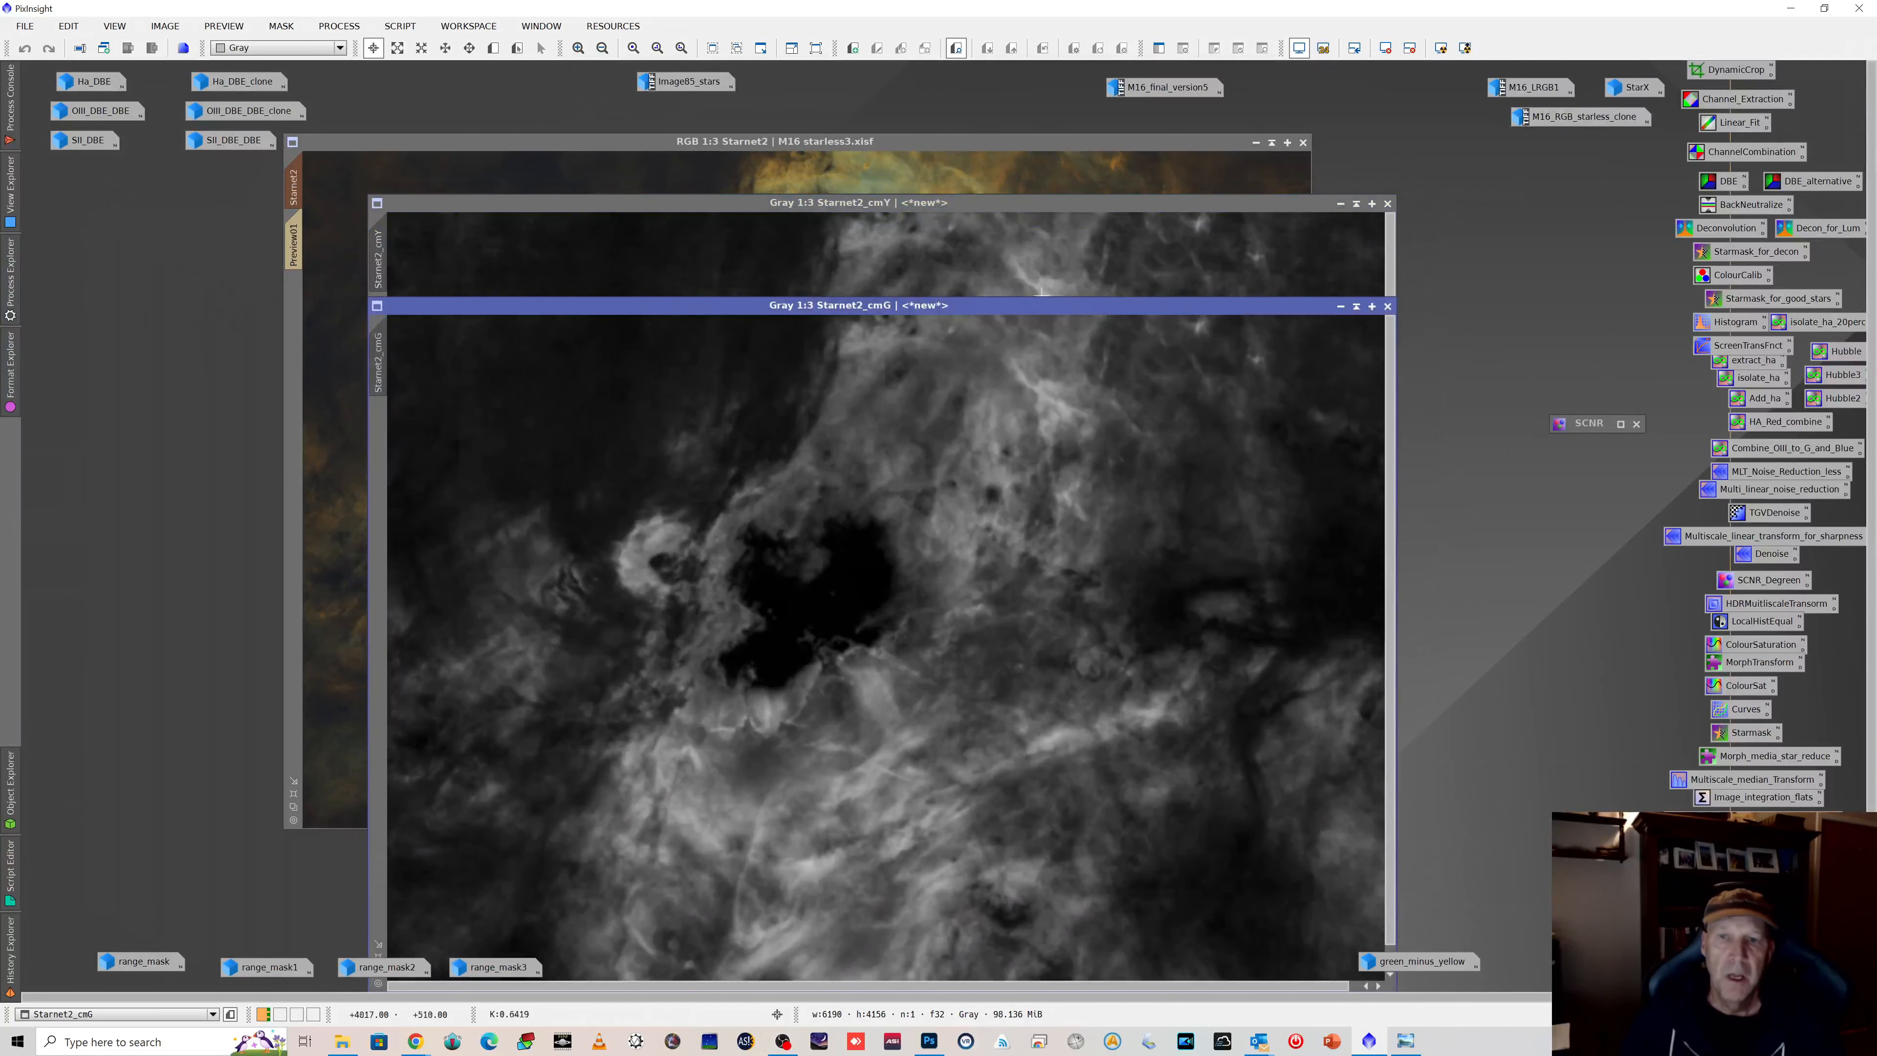
pyautogui.click(1340, 306)
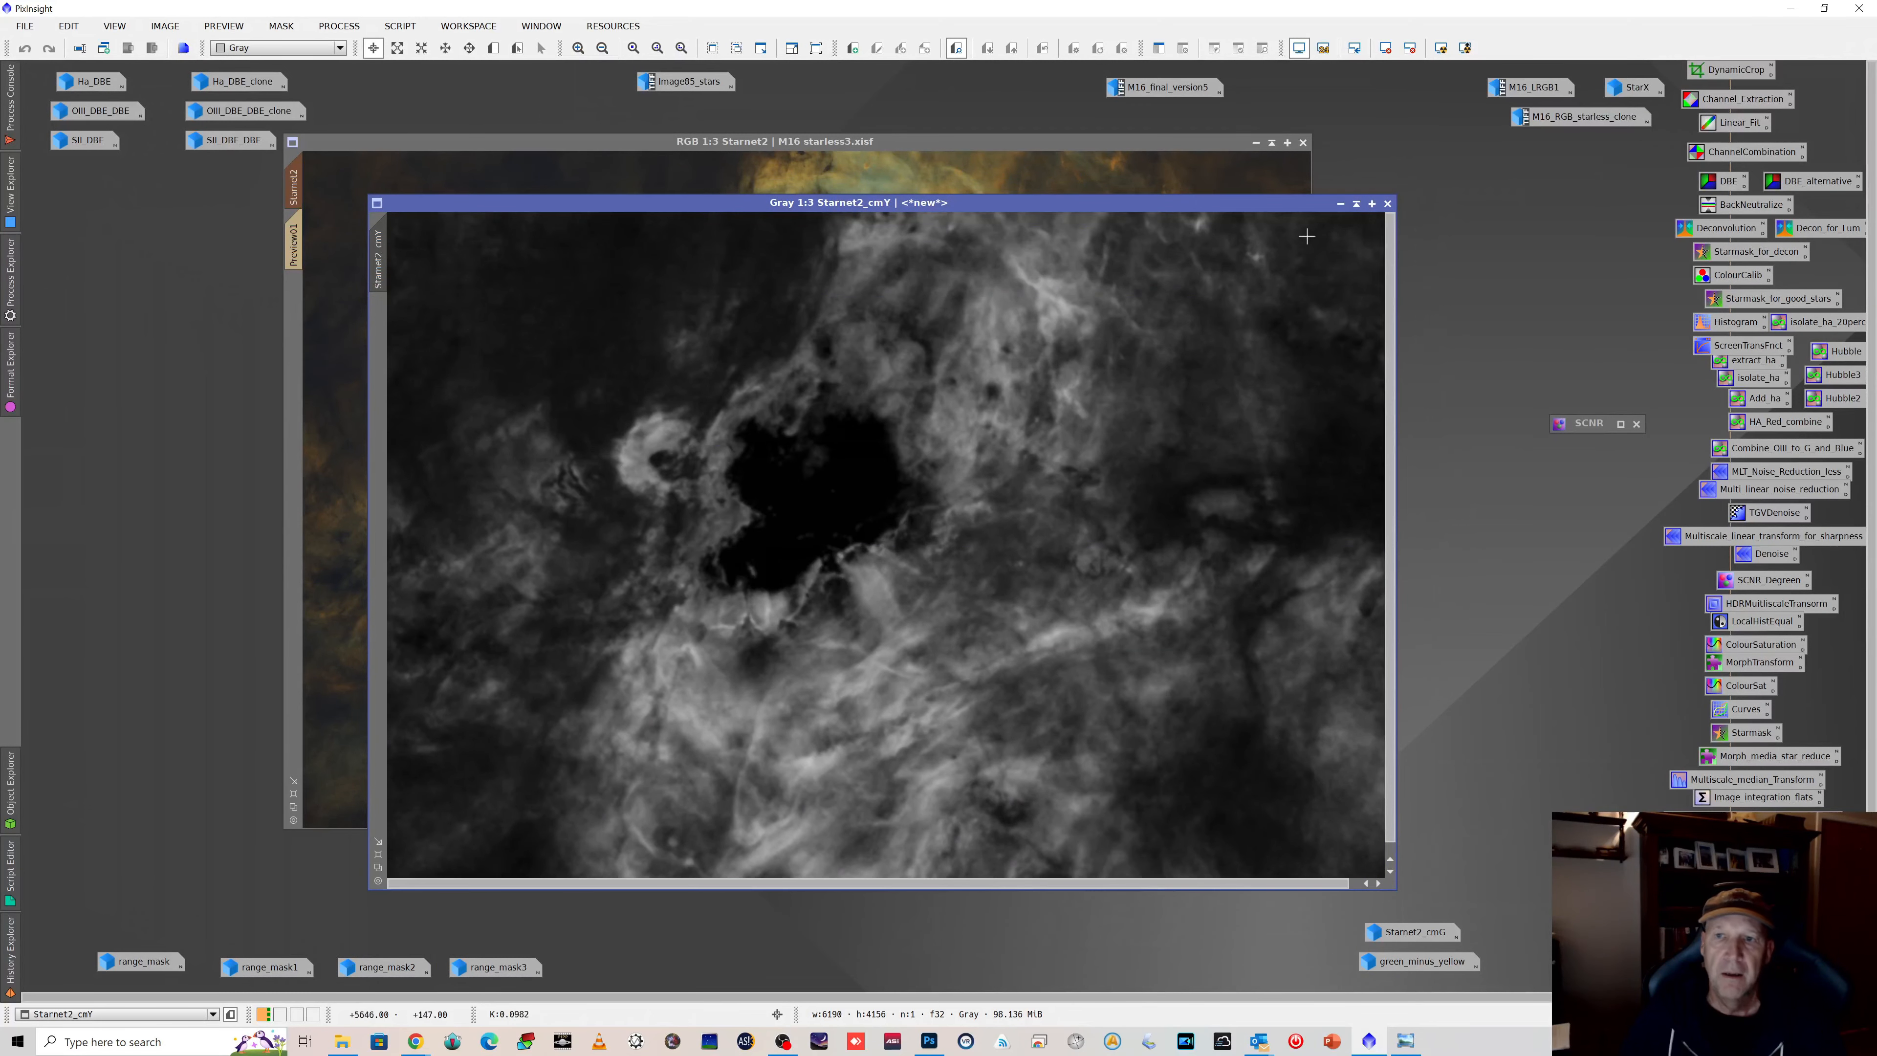
pyautogui.click(1341, 203)
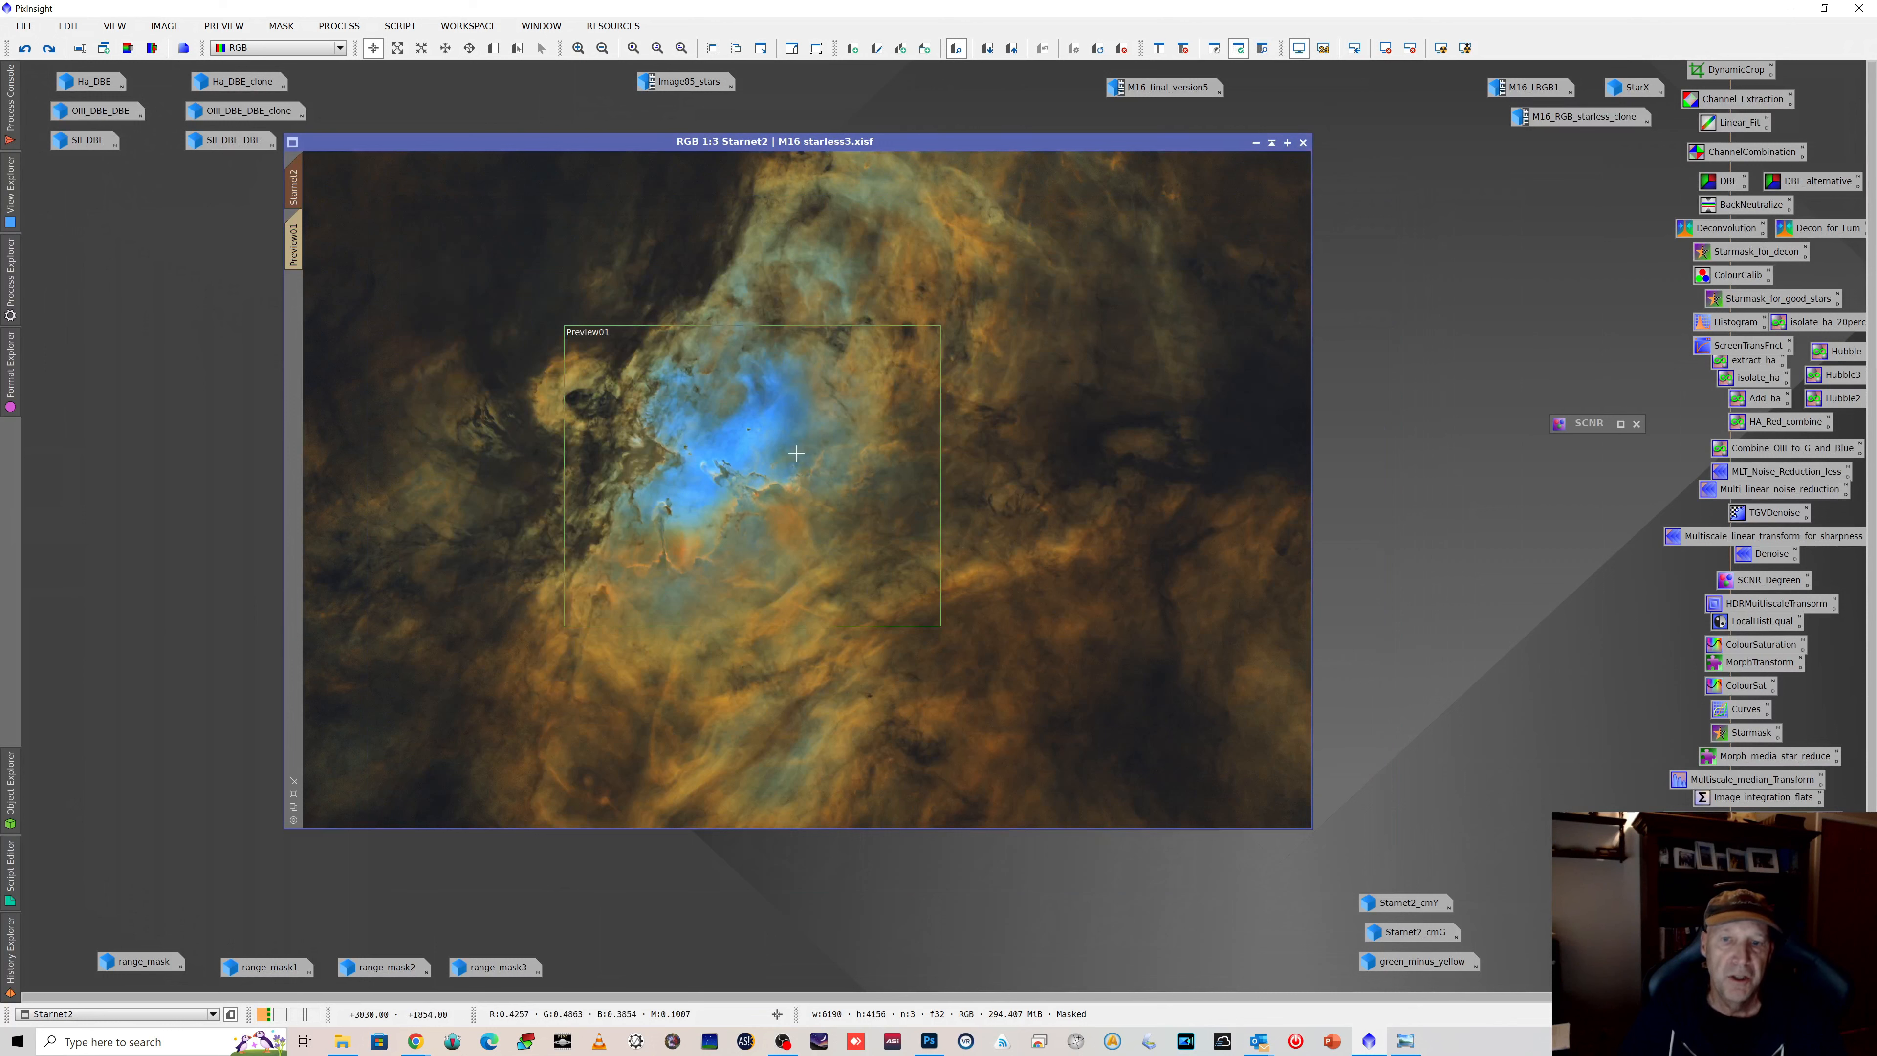
# Step: Open the green_minus_yellow mask over the Starnet2 image to examine its isolated green areas, and minimize it
pyautogui.doubleClick(1396, 964)
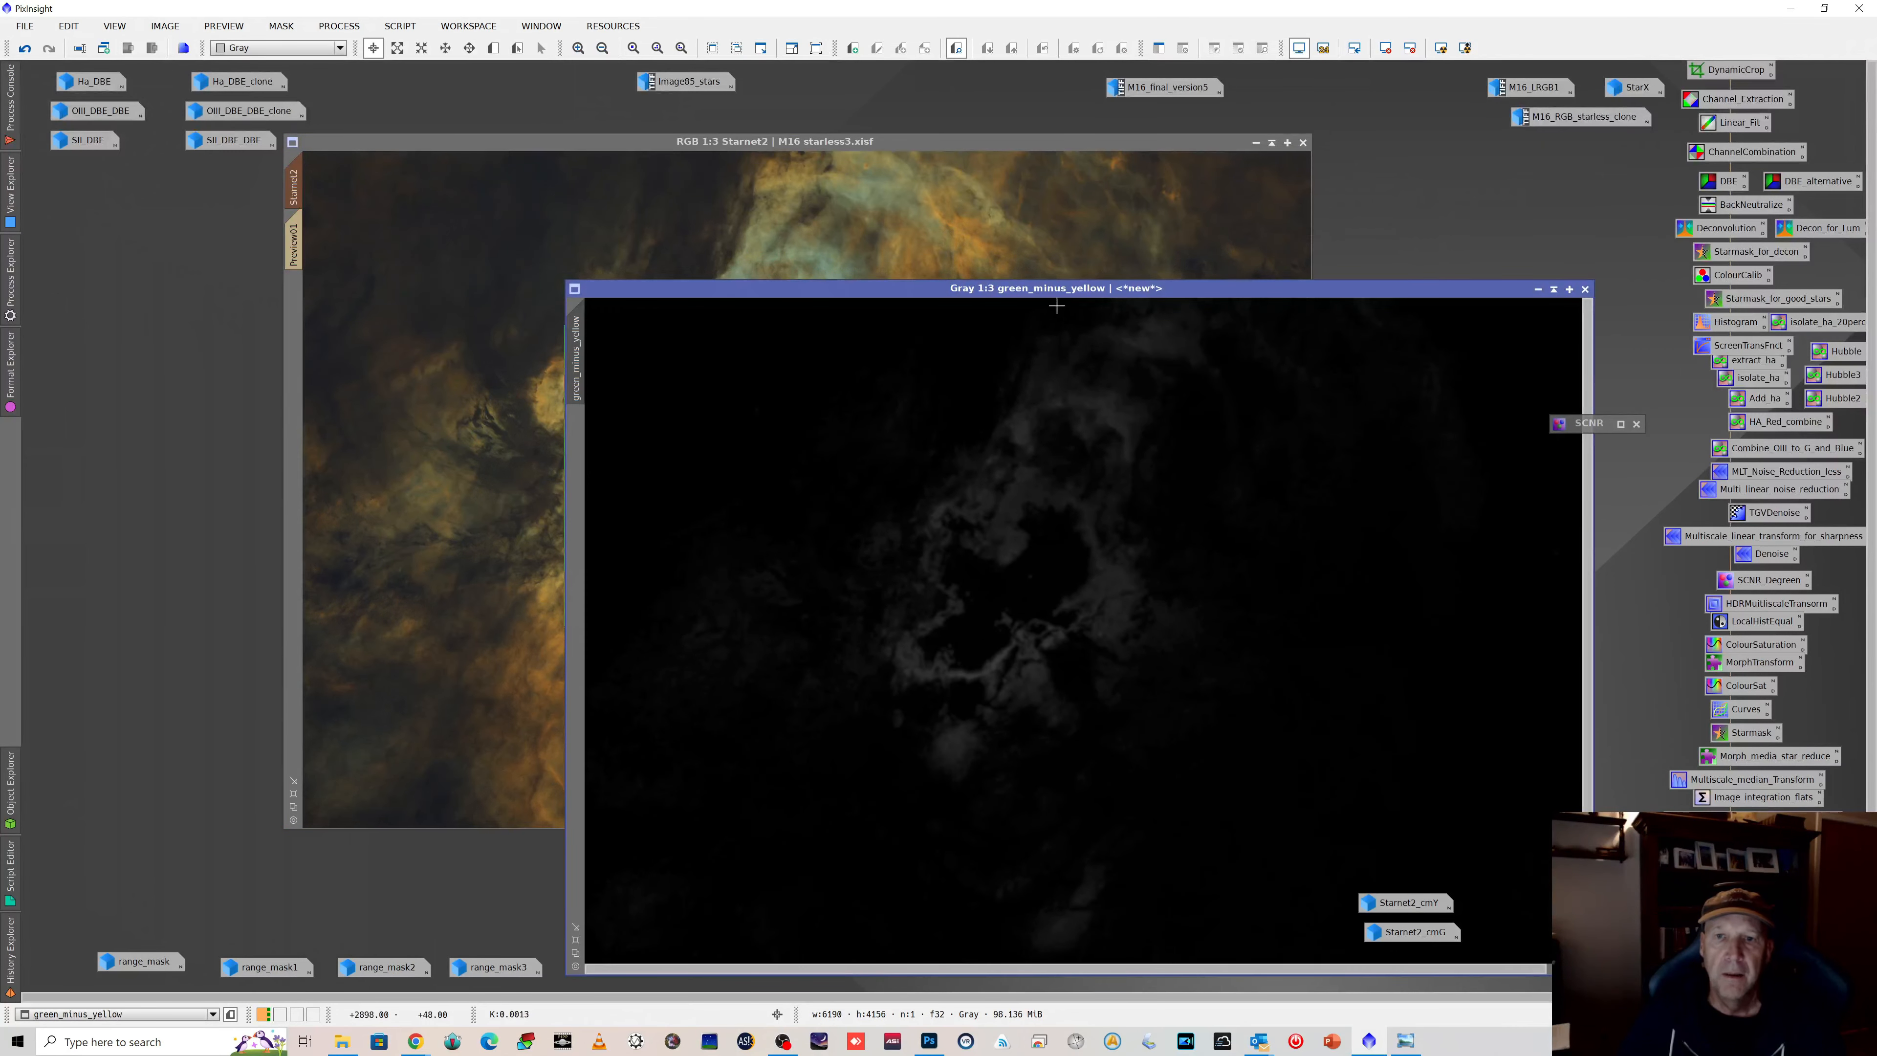
pyautogui.moveTo(1060, 289); pyautogui.dragTo(825, 175)
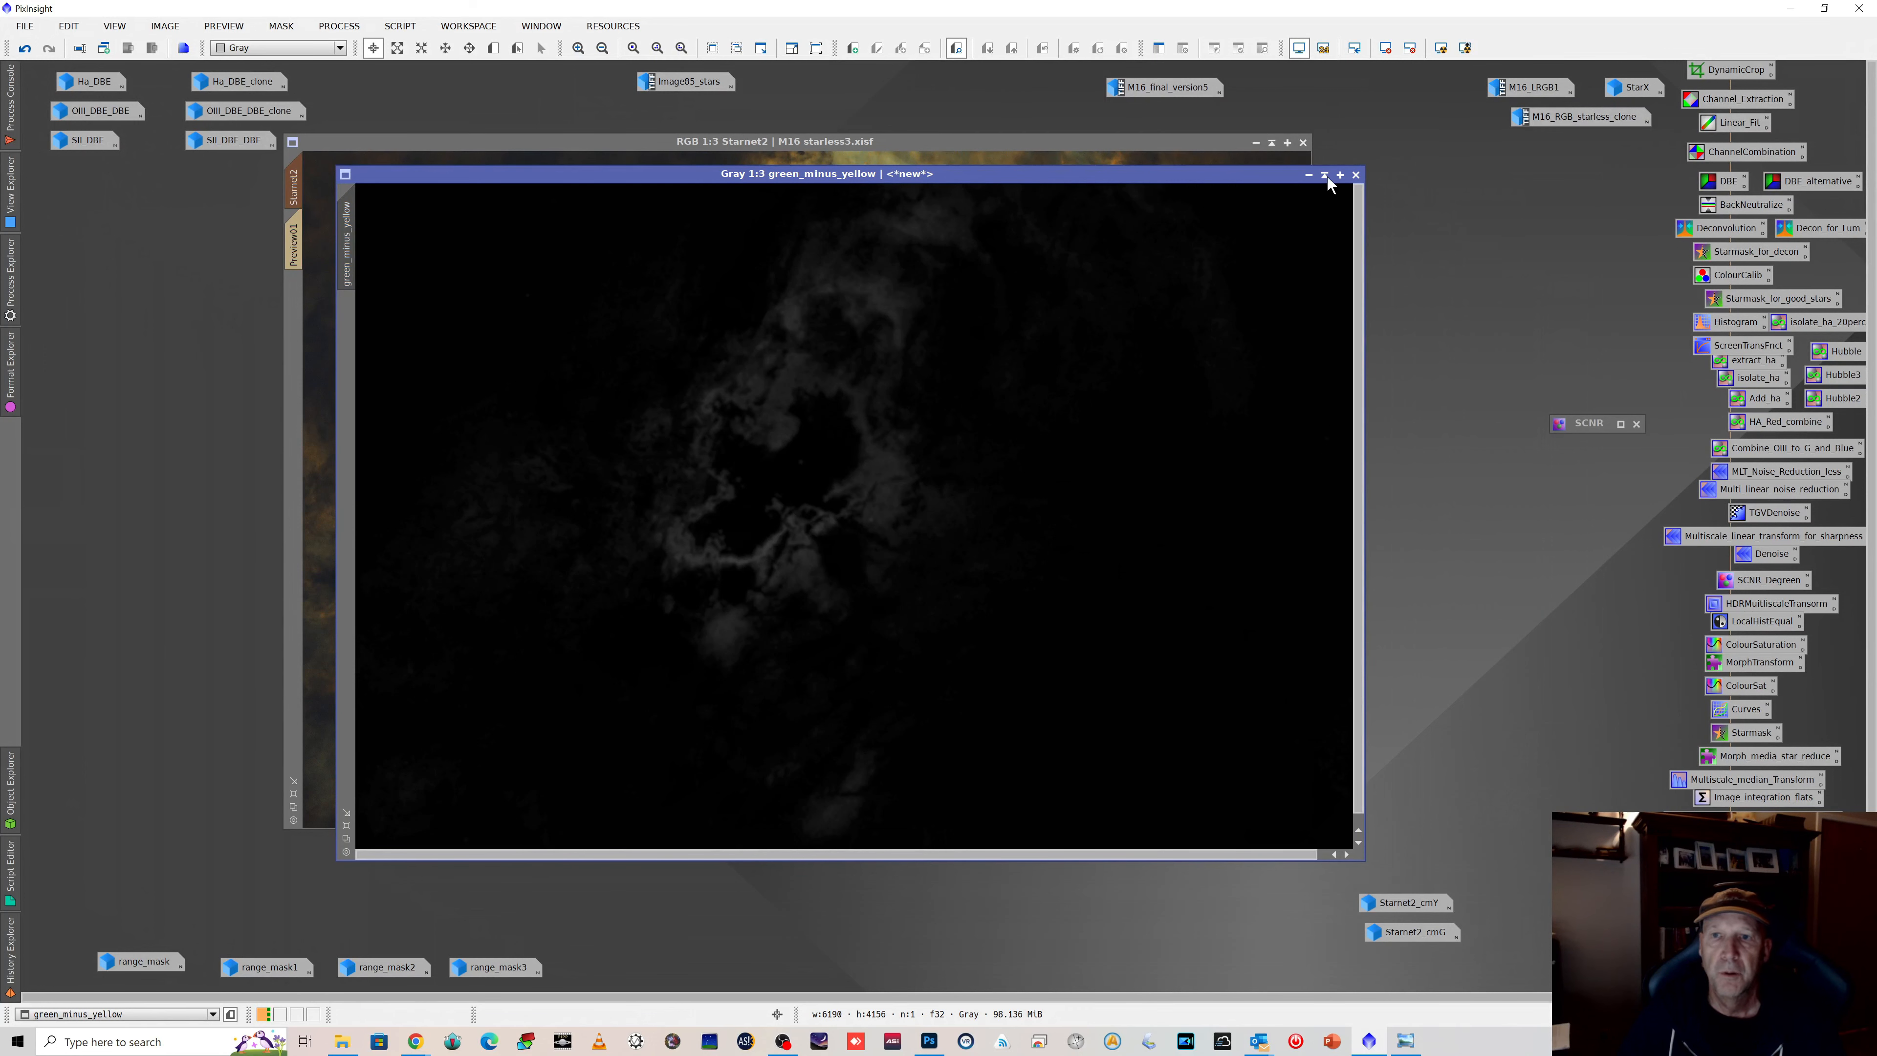
pyautogui.click(1308, 174)
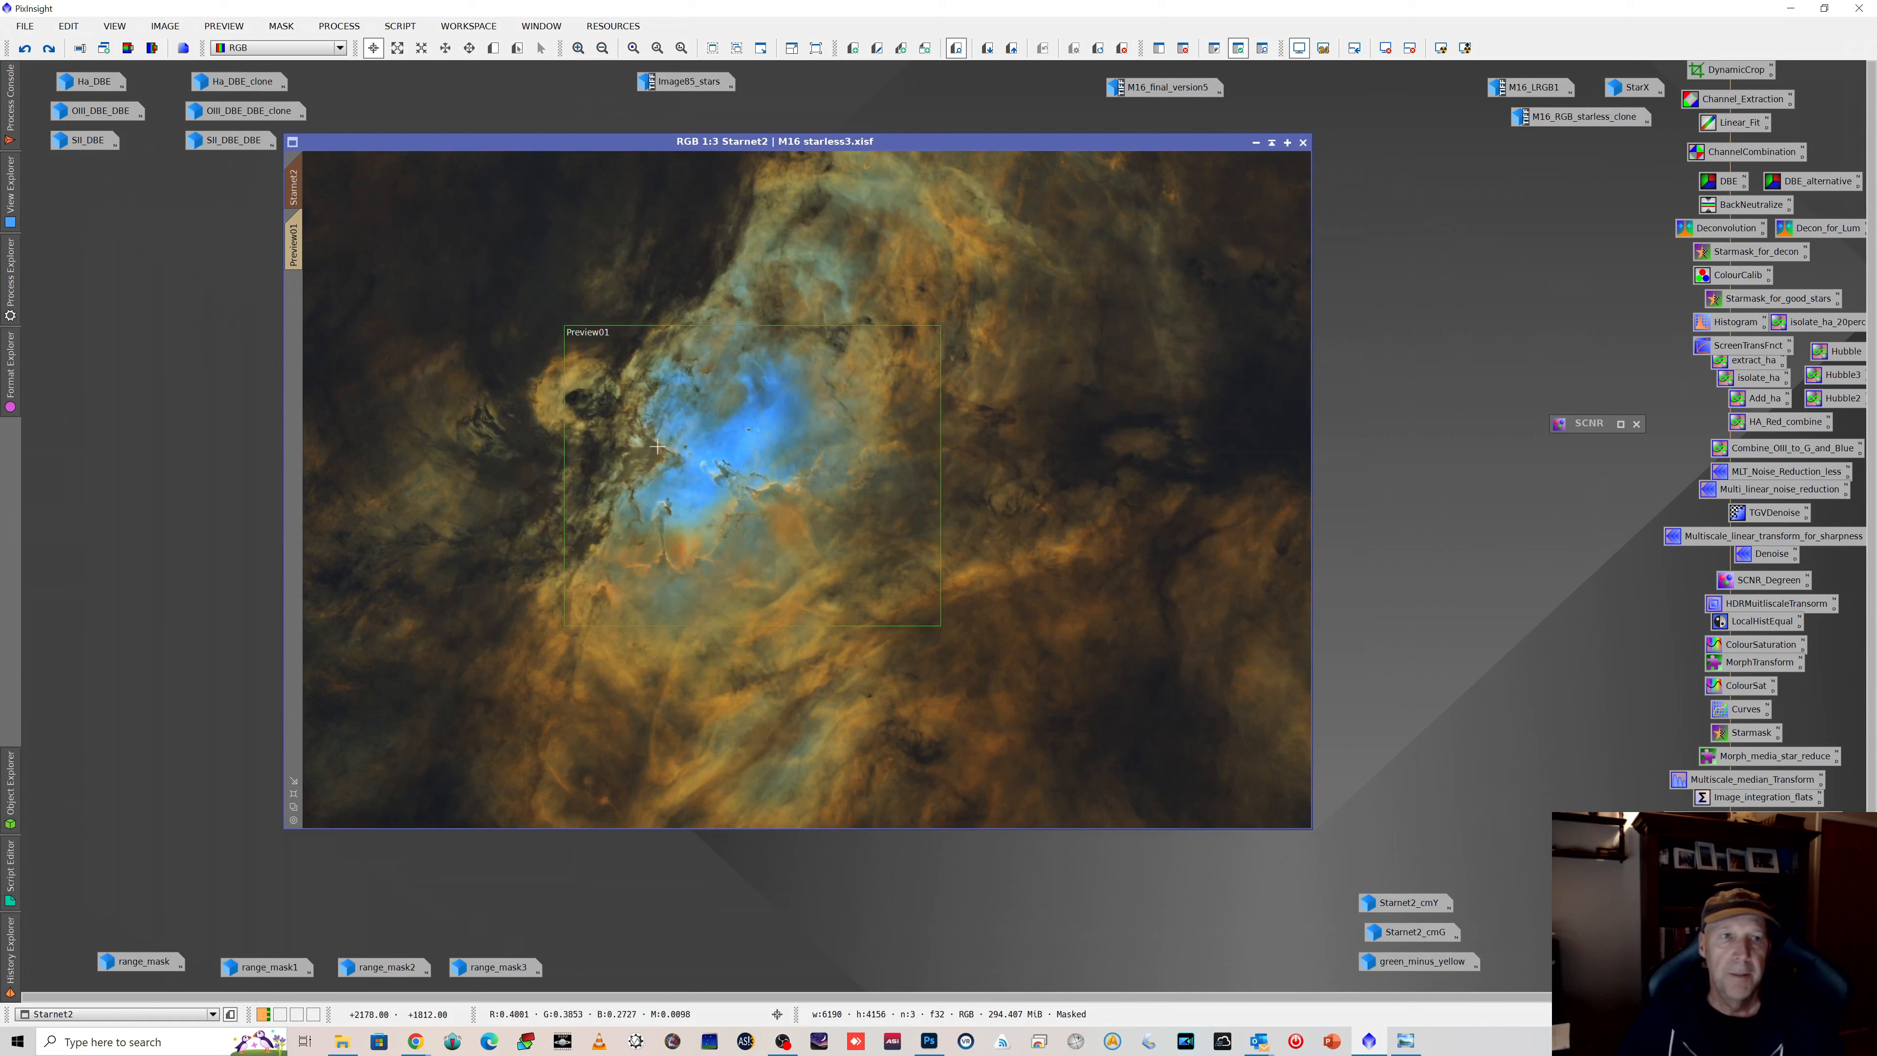
# Step: Show the mask overlay on the Starnet2 image and disable the mask
pyautogui.click(280, 26)
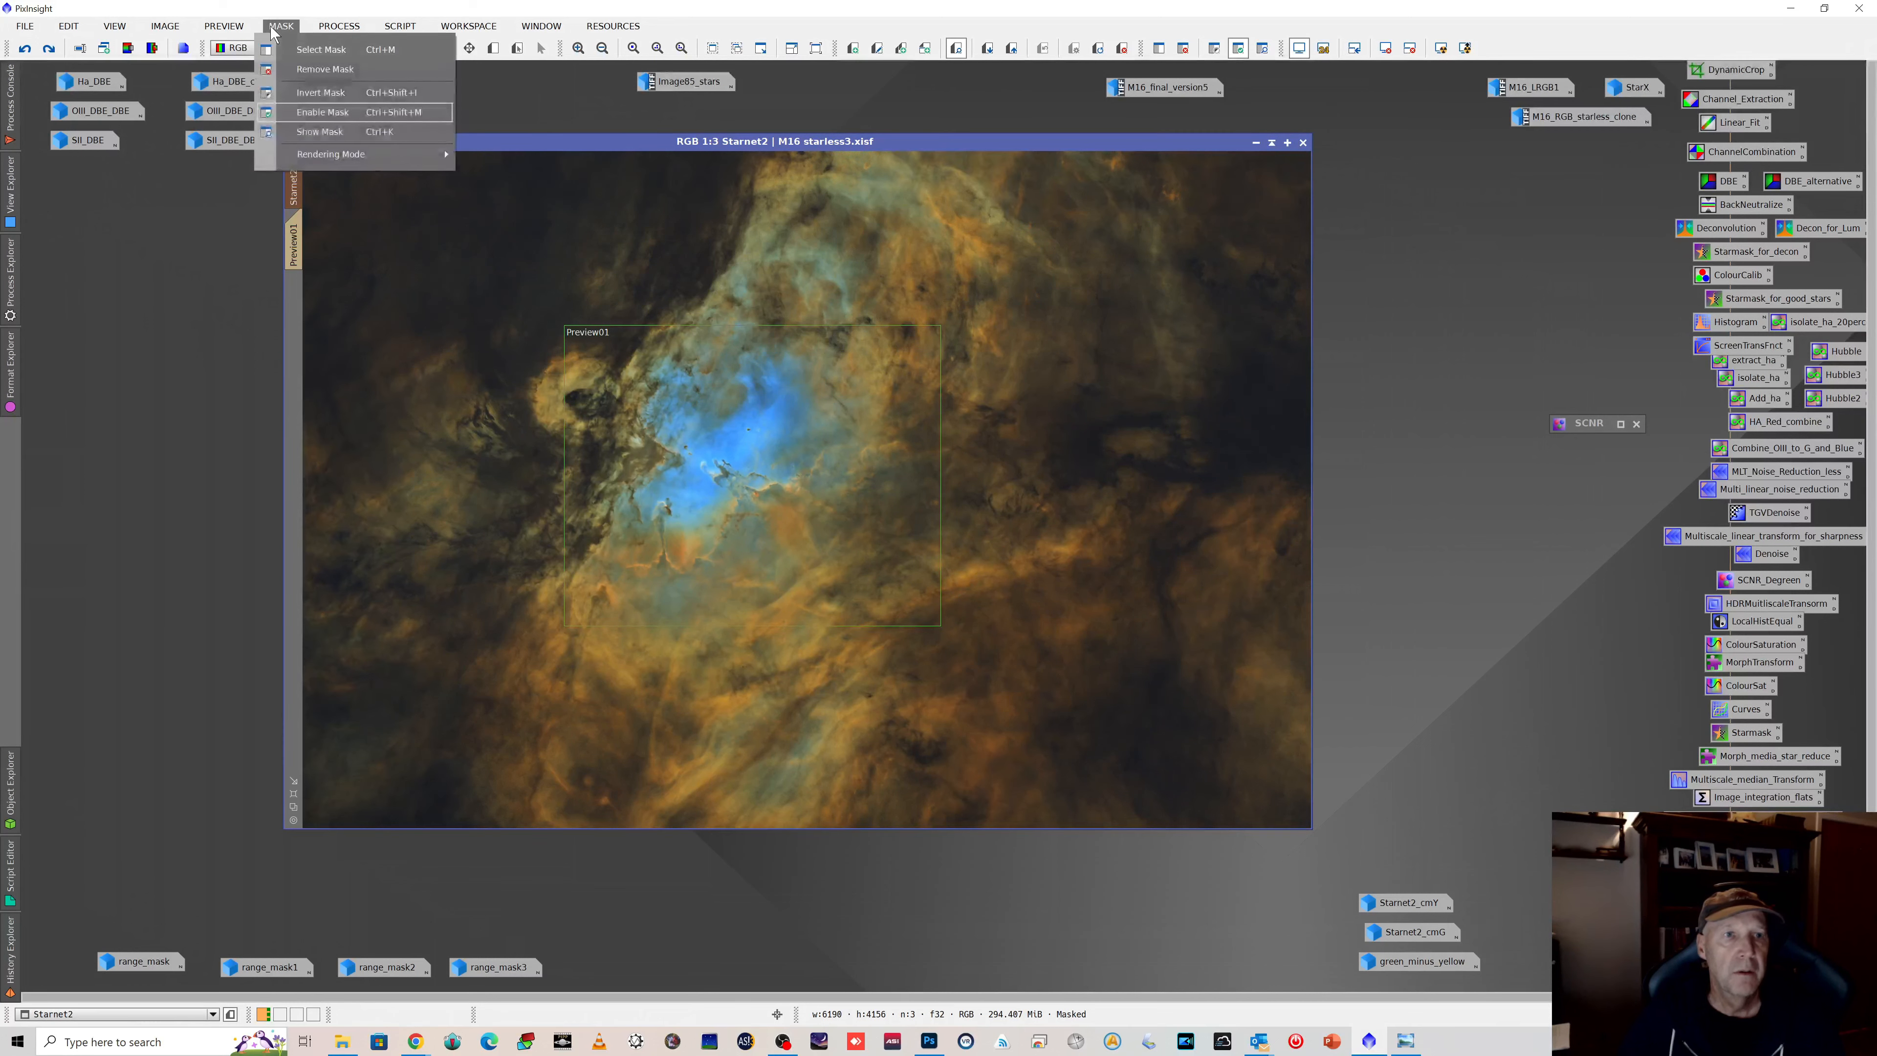
pyautogui.click(311, 133)
pyautogui.click(283, 26)
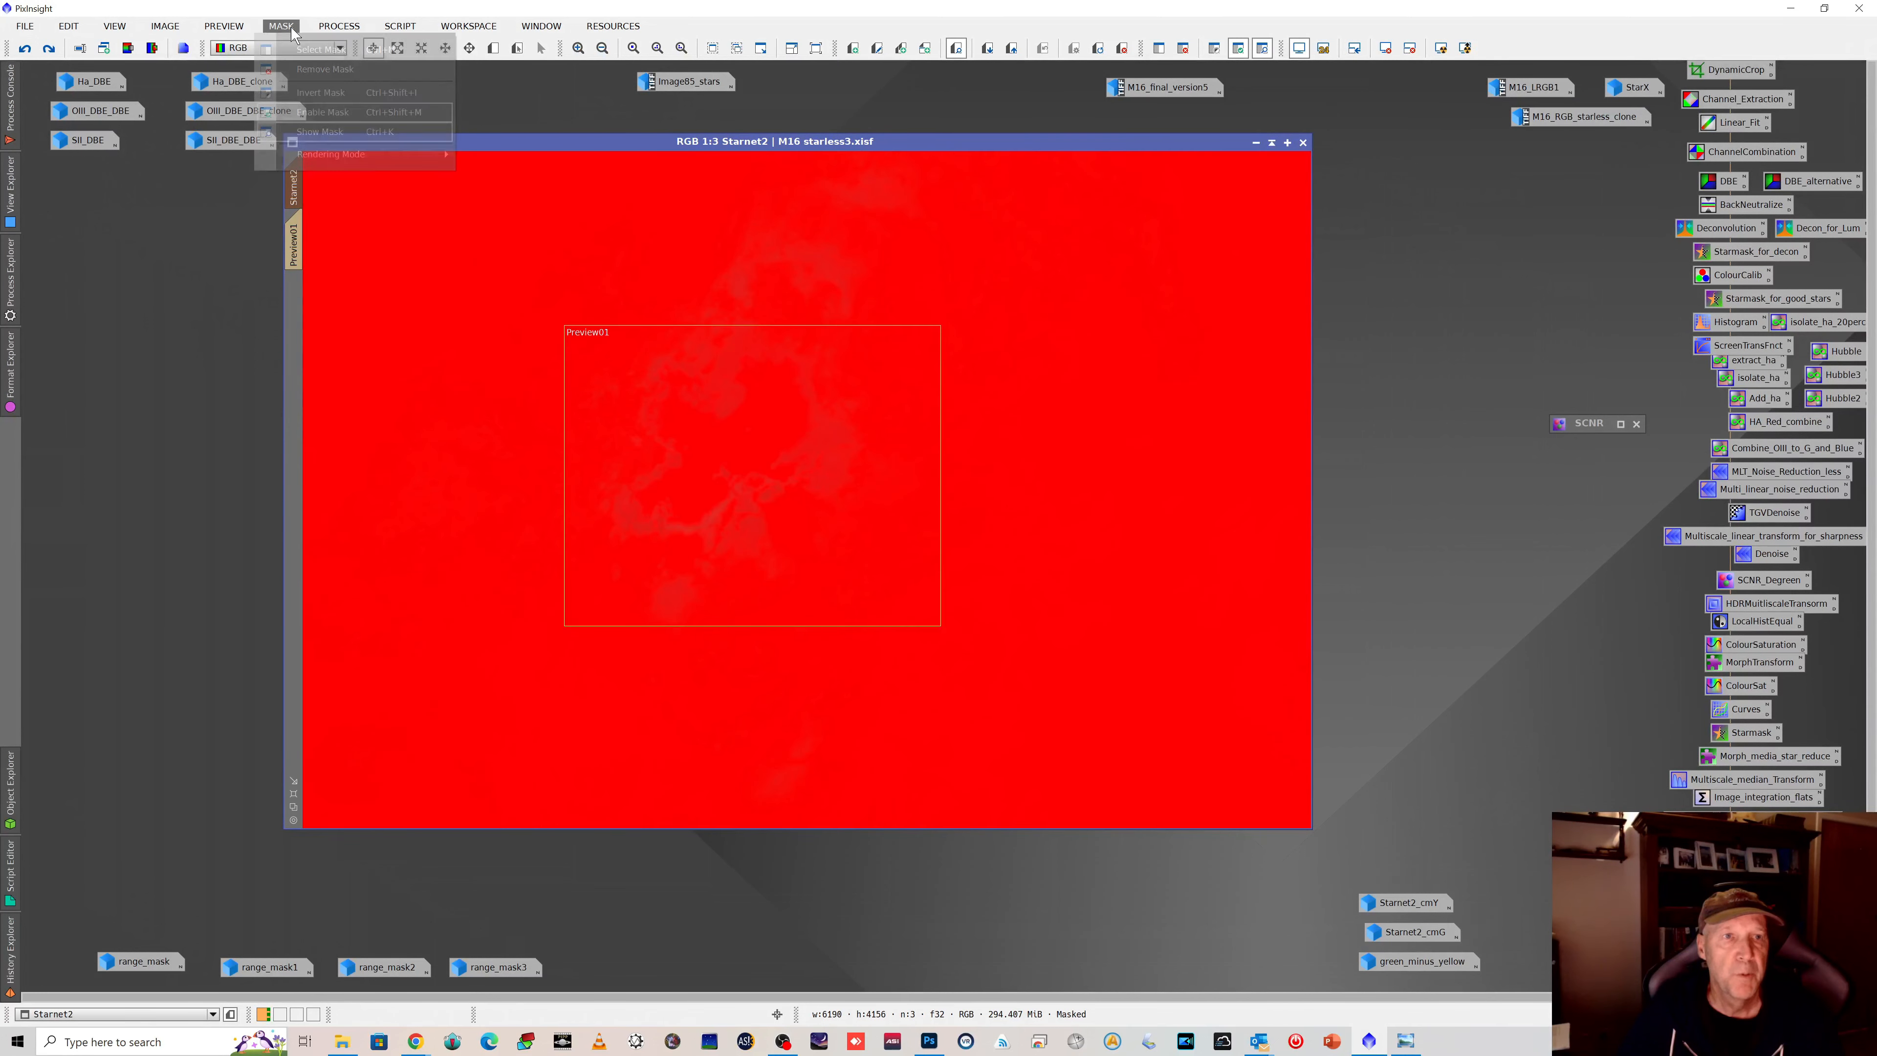
pyautogui.click(314, 113)
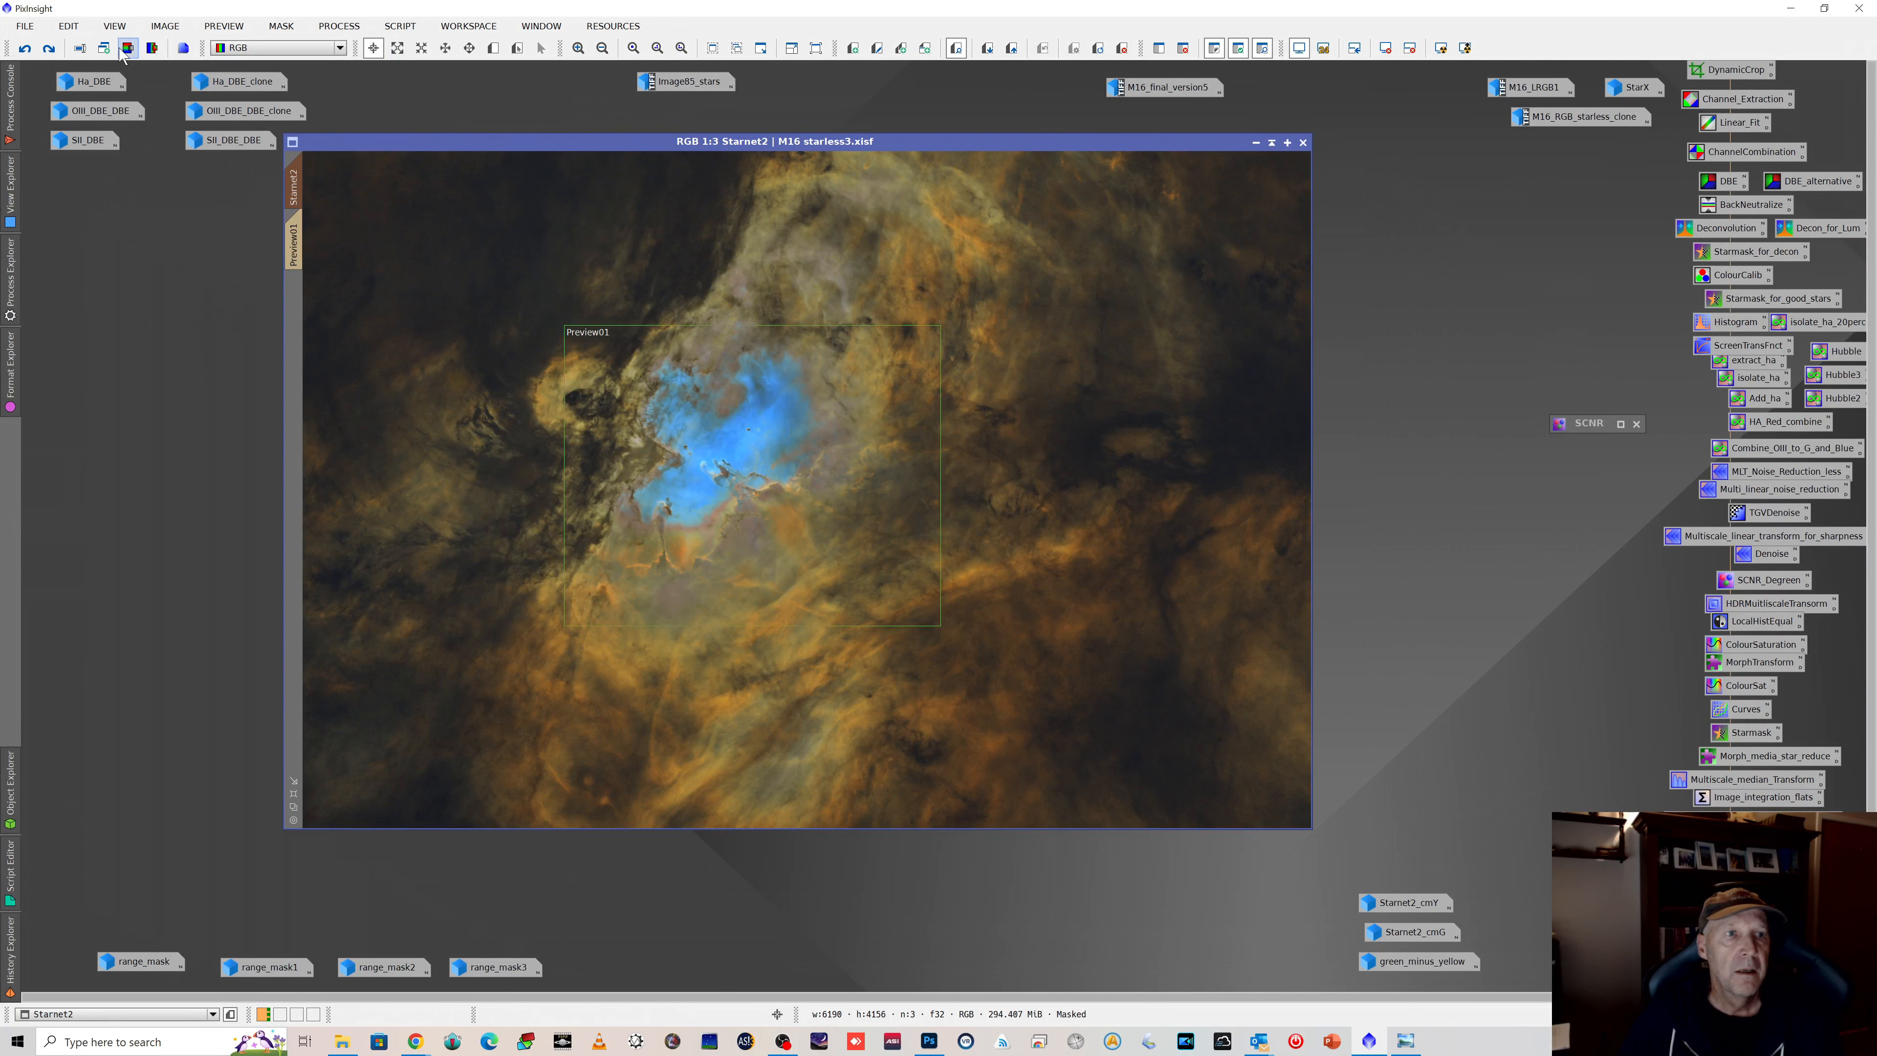
# Step: Redo the Starnet2 history up to the next mask and invert that mask
pyautogui.click(49, 49)
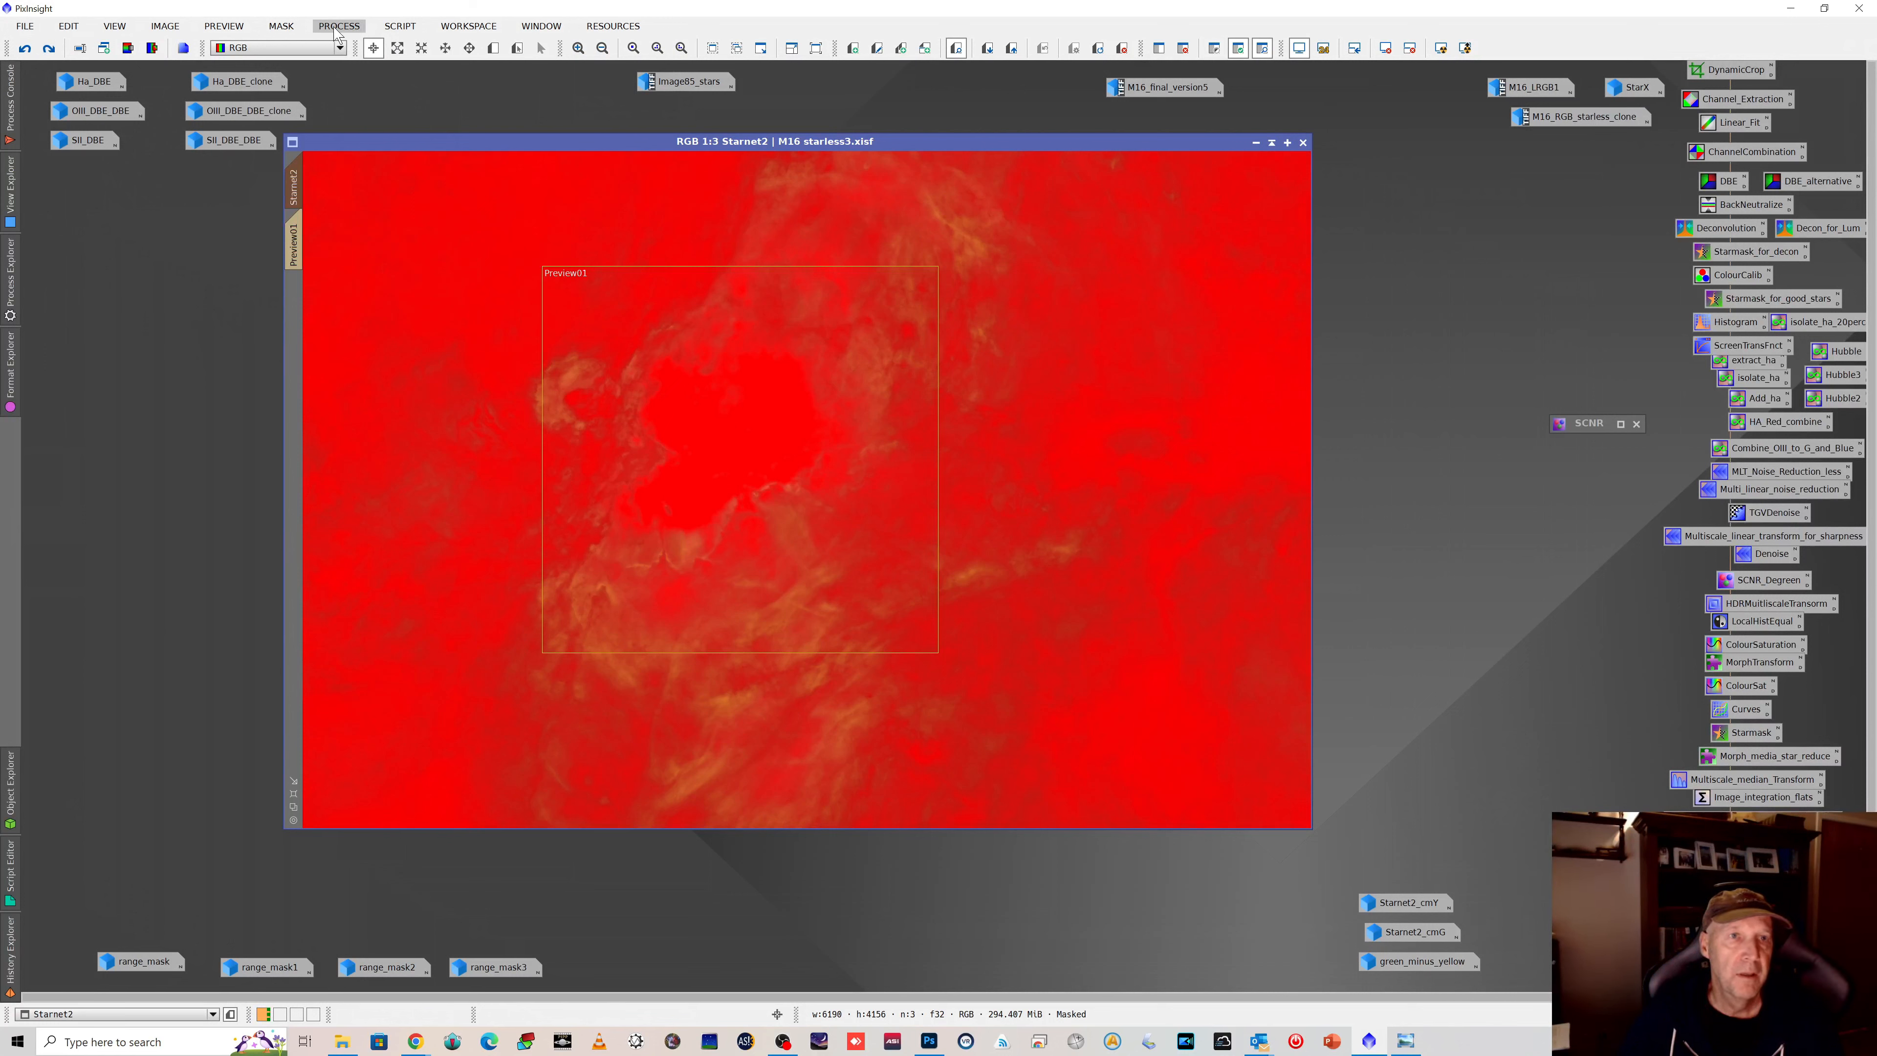
pyautogui.click(280, 26)
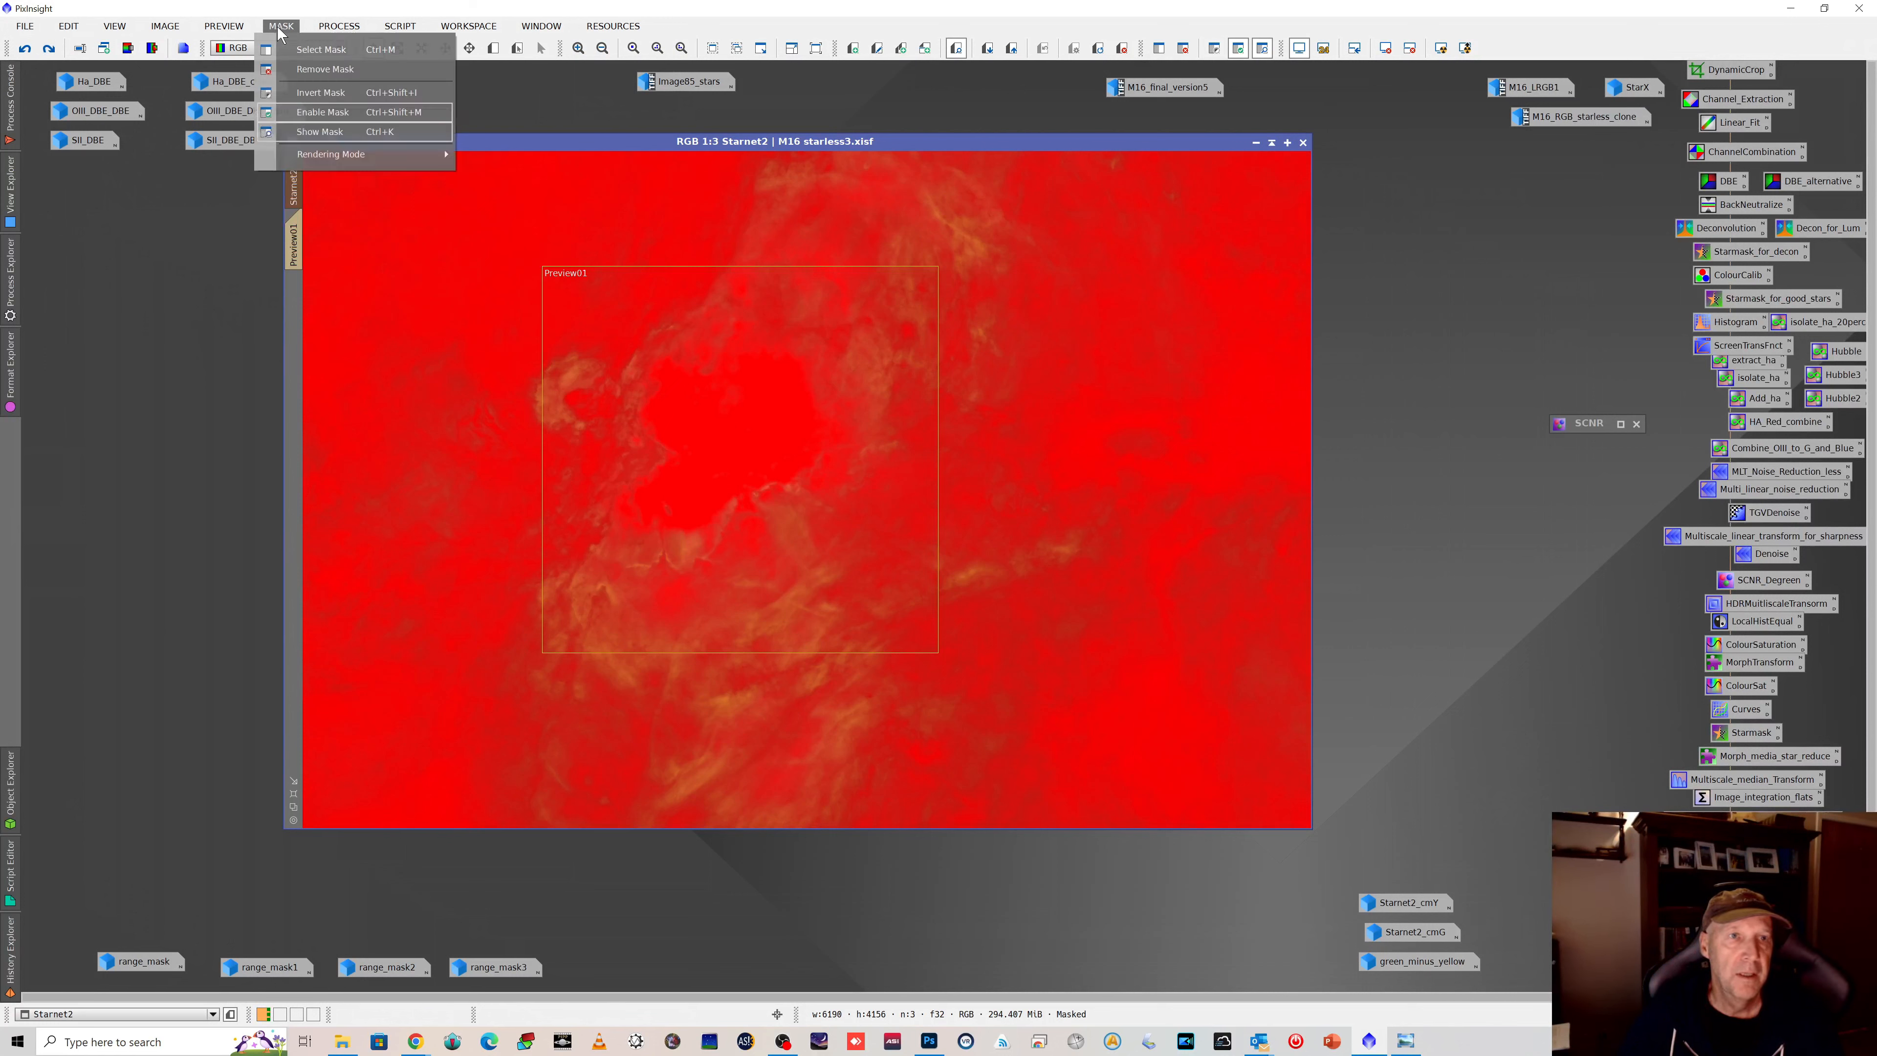
pyautogui.click(310, 93)
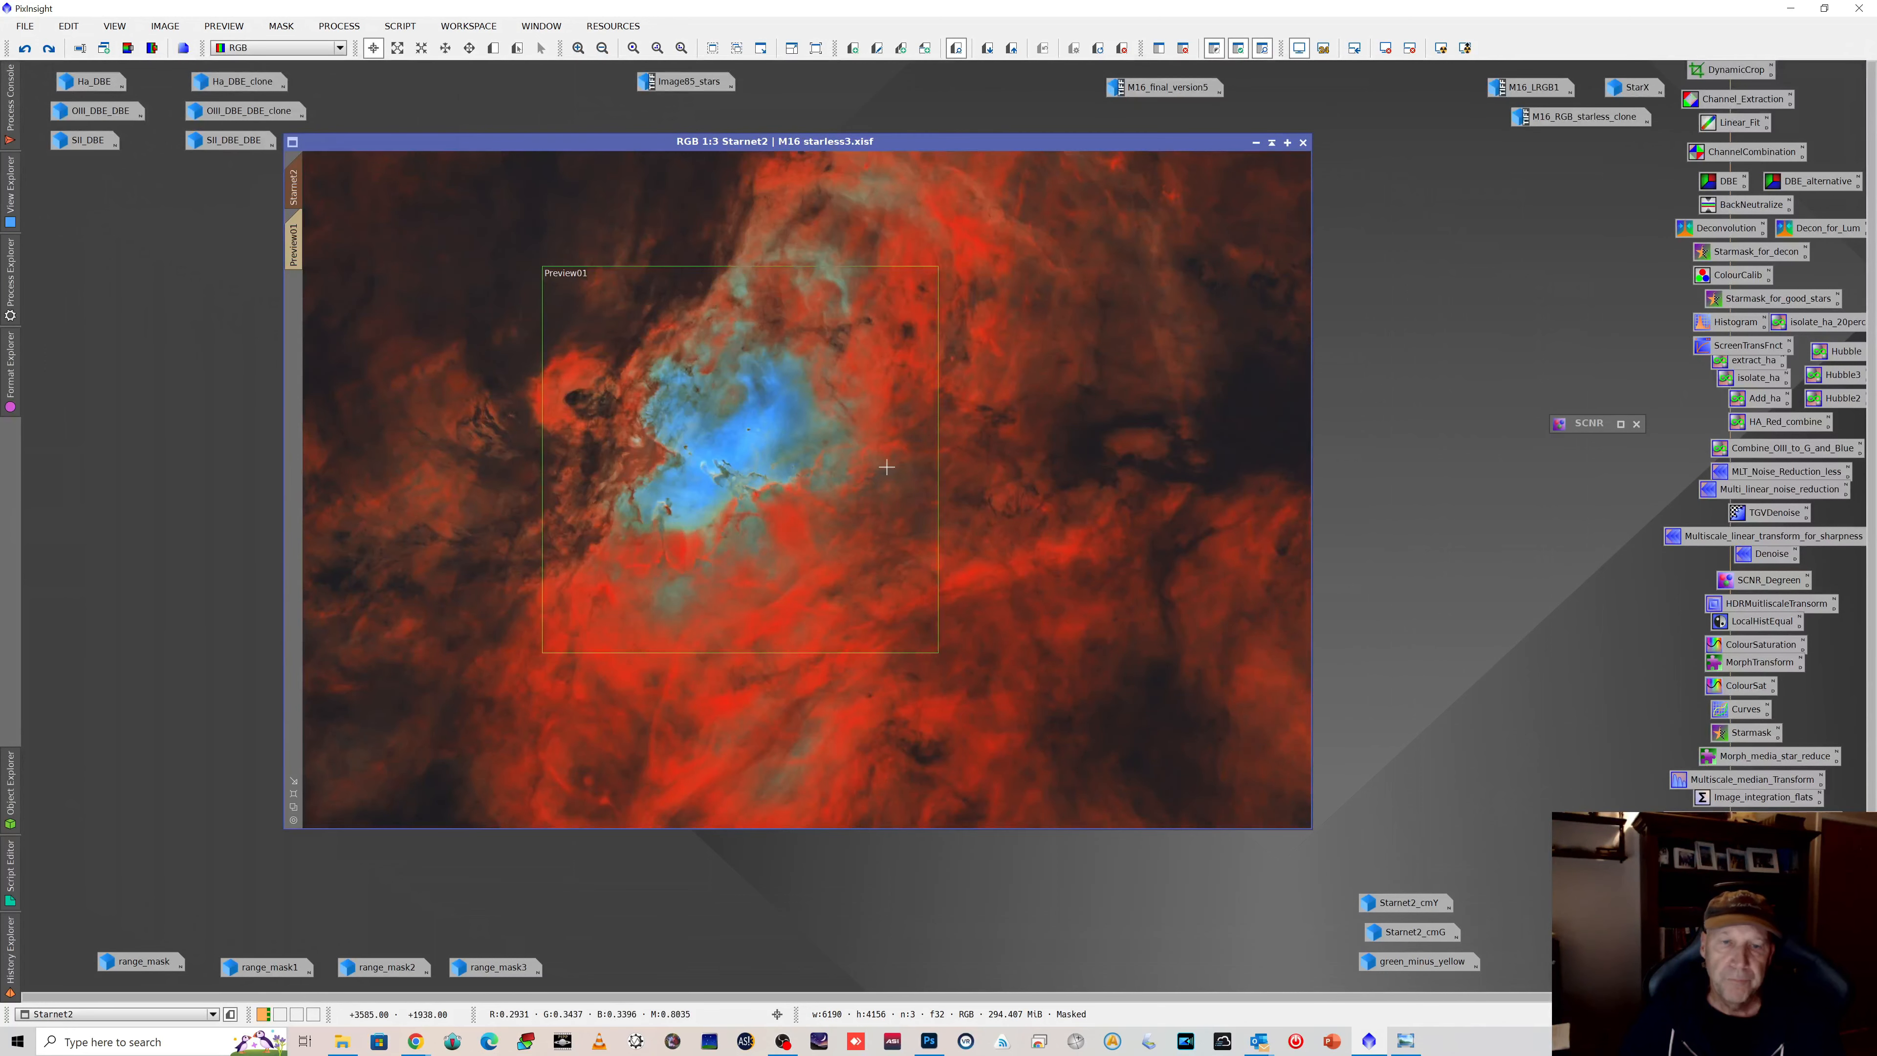
# Step: Reopen the Starnet2_cmG and Starnet2_cmY masks in turn to identify the applied mask, minimizing each one
pyautogui.doubleClick(1413, 933)
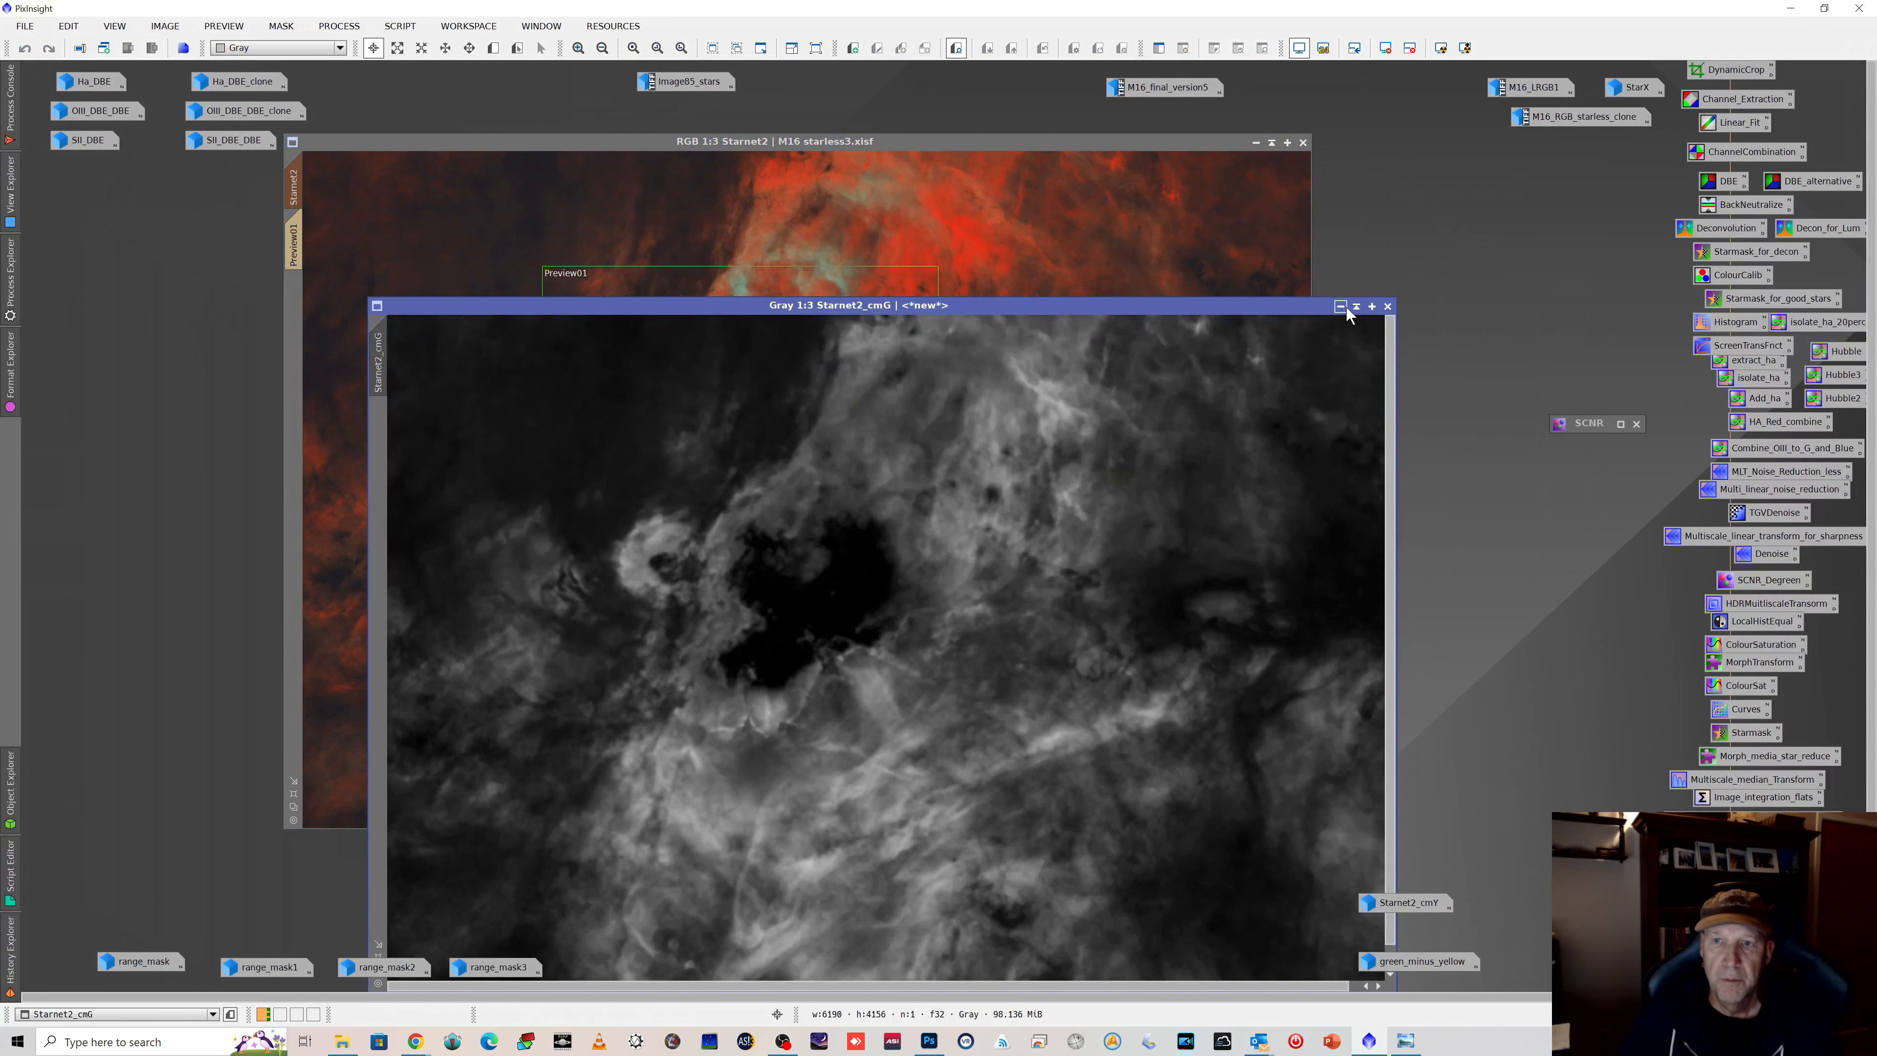
pyautogui.click(1340, 306)
pyautogui.doubleClick(1407, 902)
pyautogui.moveTo(1057, 199)
pyautogui.mouseDown()
pyautogui.moveTo(956, 161)
pyautogui.moveTo(973, 137)
pyautogui.moveTo(1084, 219)
pyautogui.mouseUp()
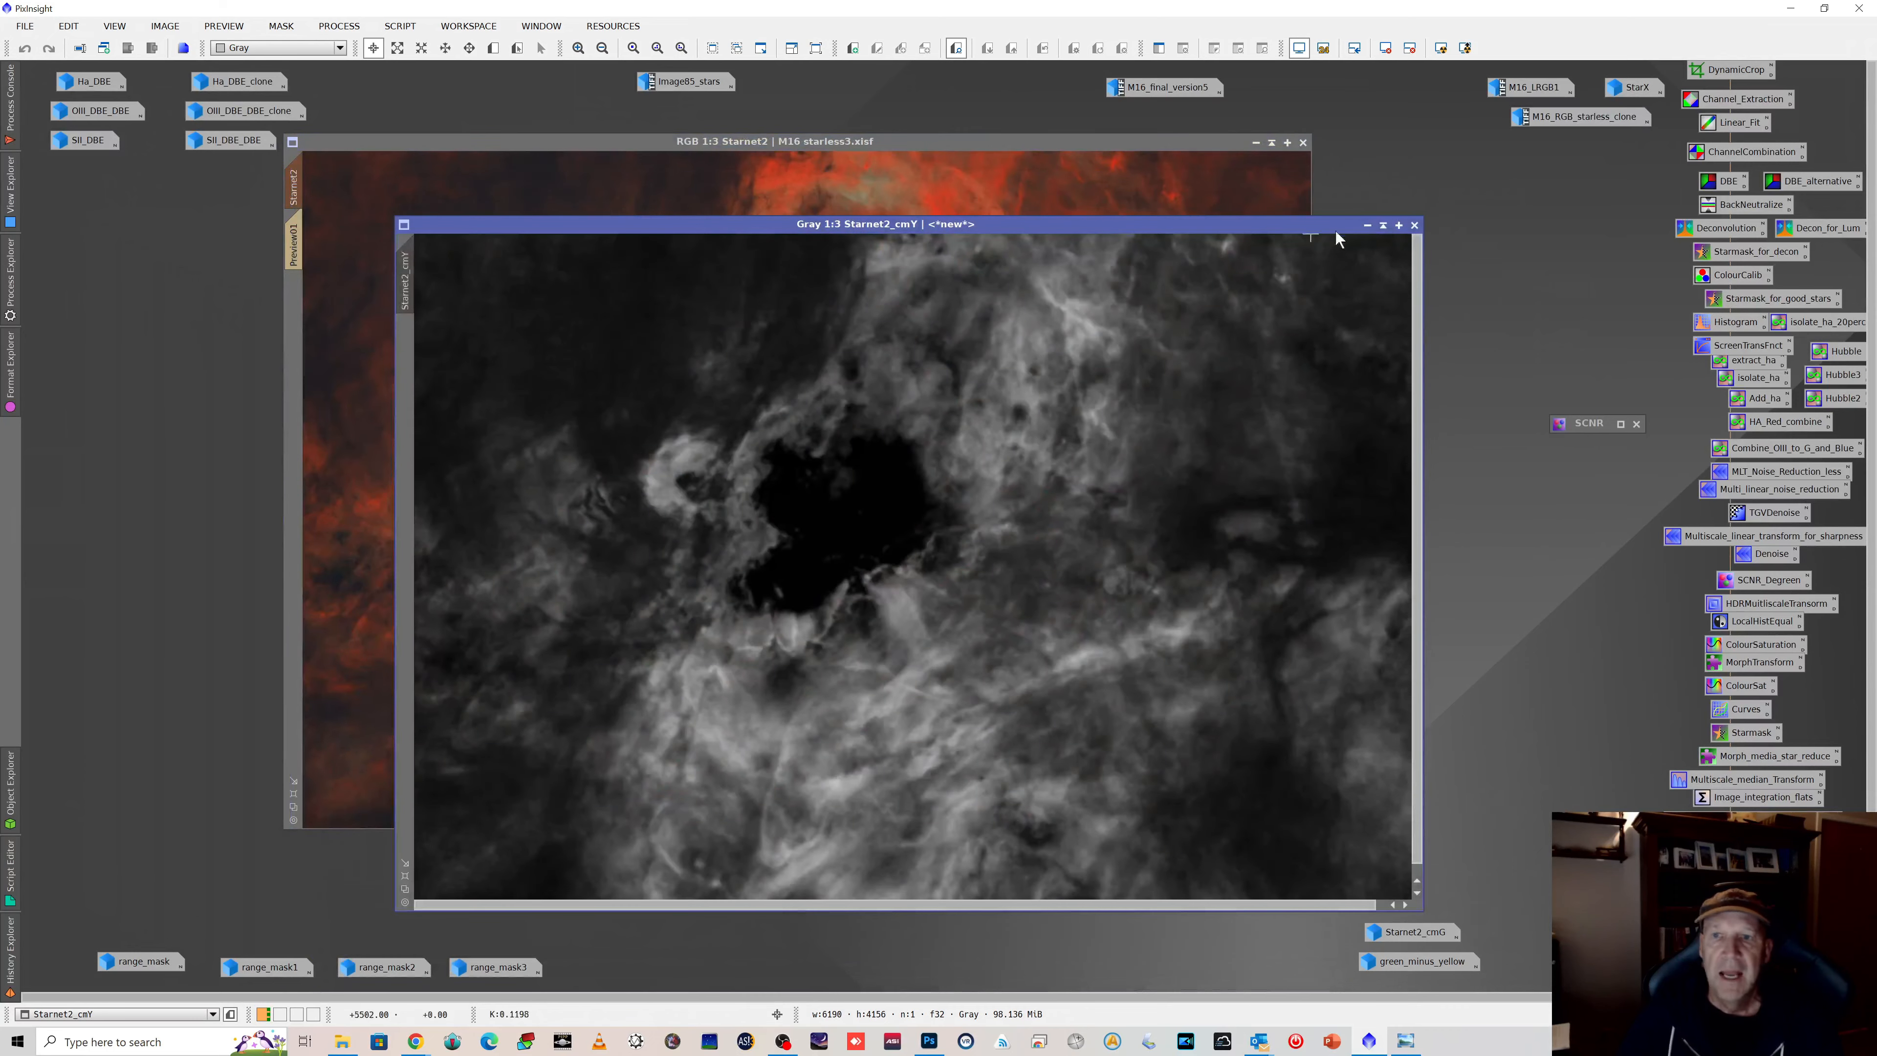
pyautogui.click(1366, 225)
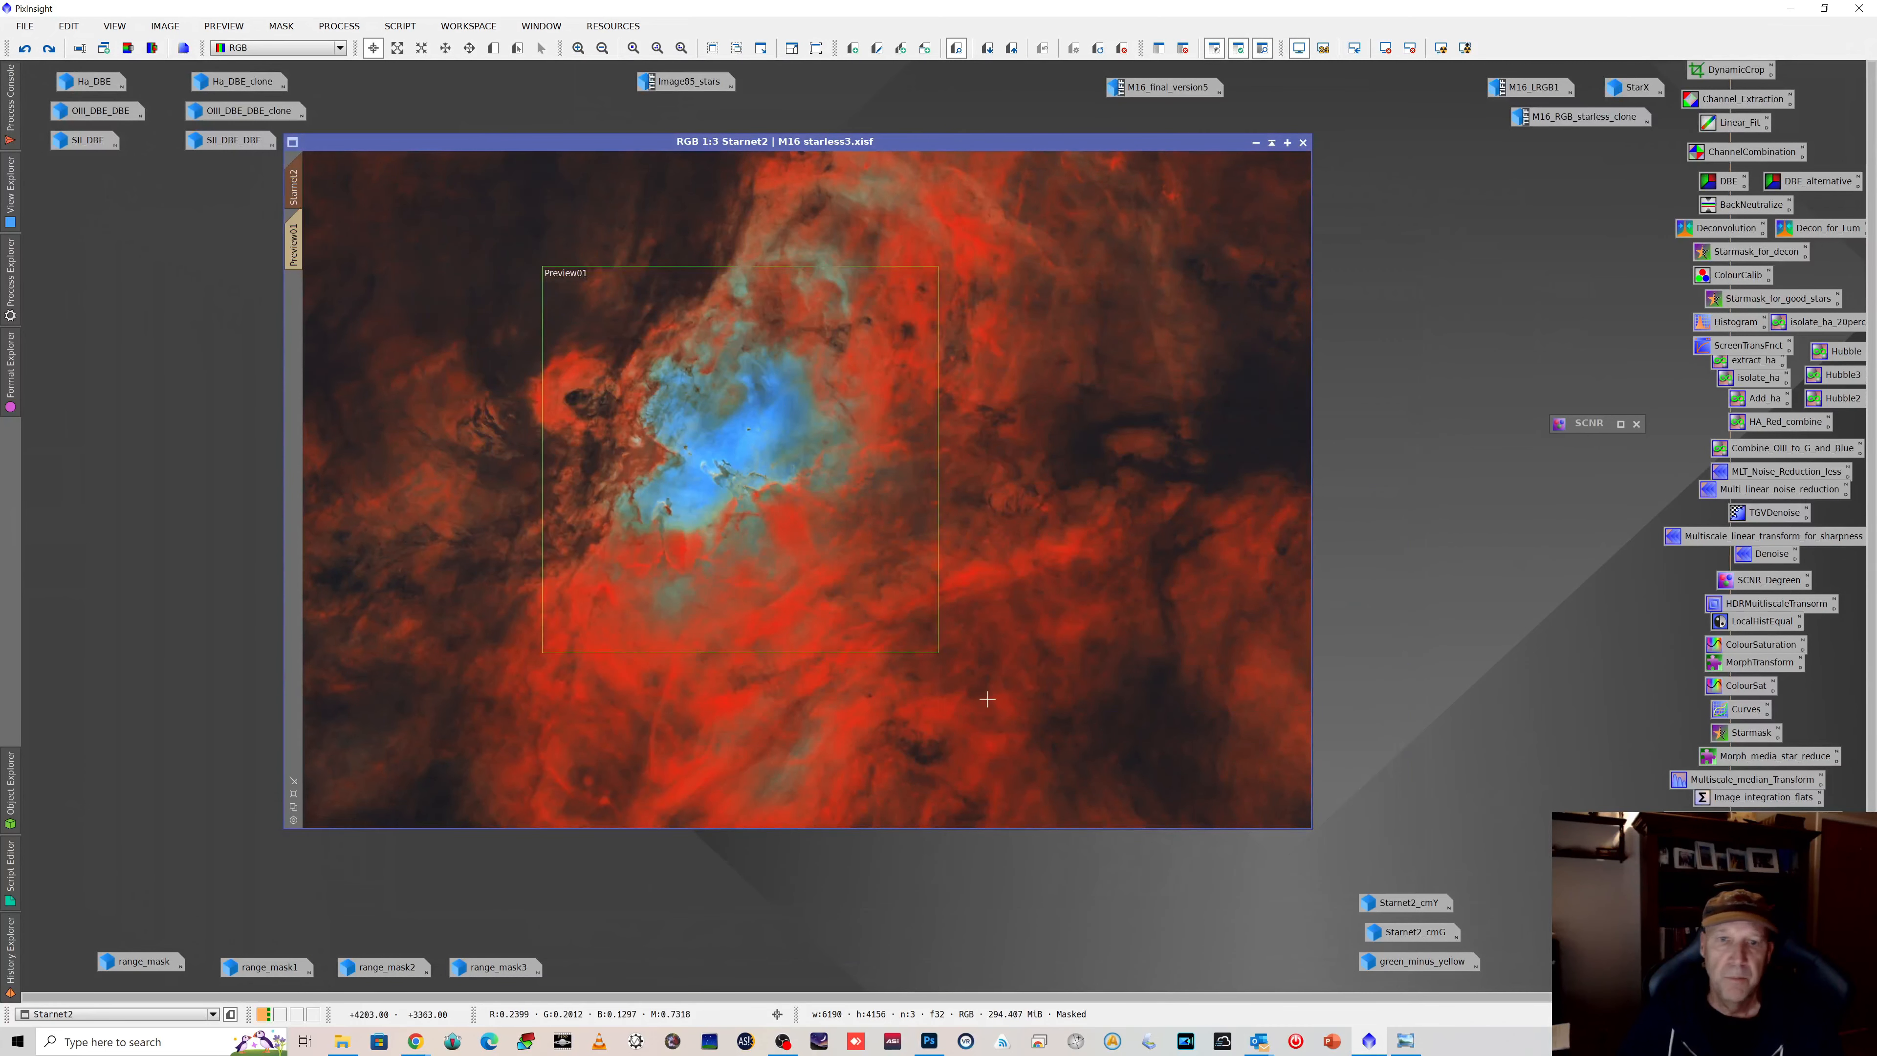
# Step: Step through the Starnet2 history to the unmasked edits, compare neighbouring states, and examine the orange and blue regions up close
pyautogui.click(25, 48)
pyautogui.click(49, 50)
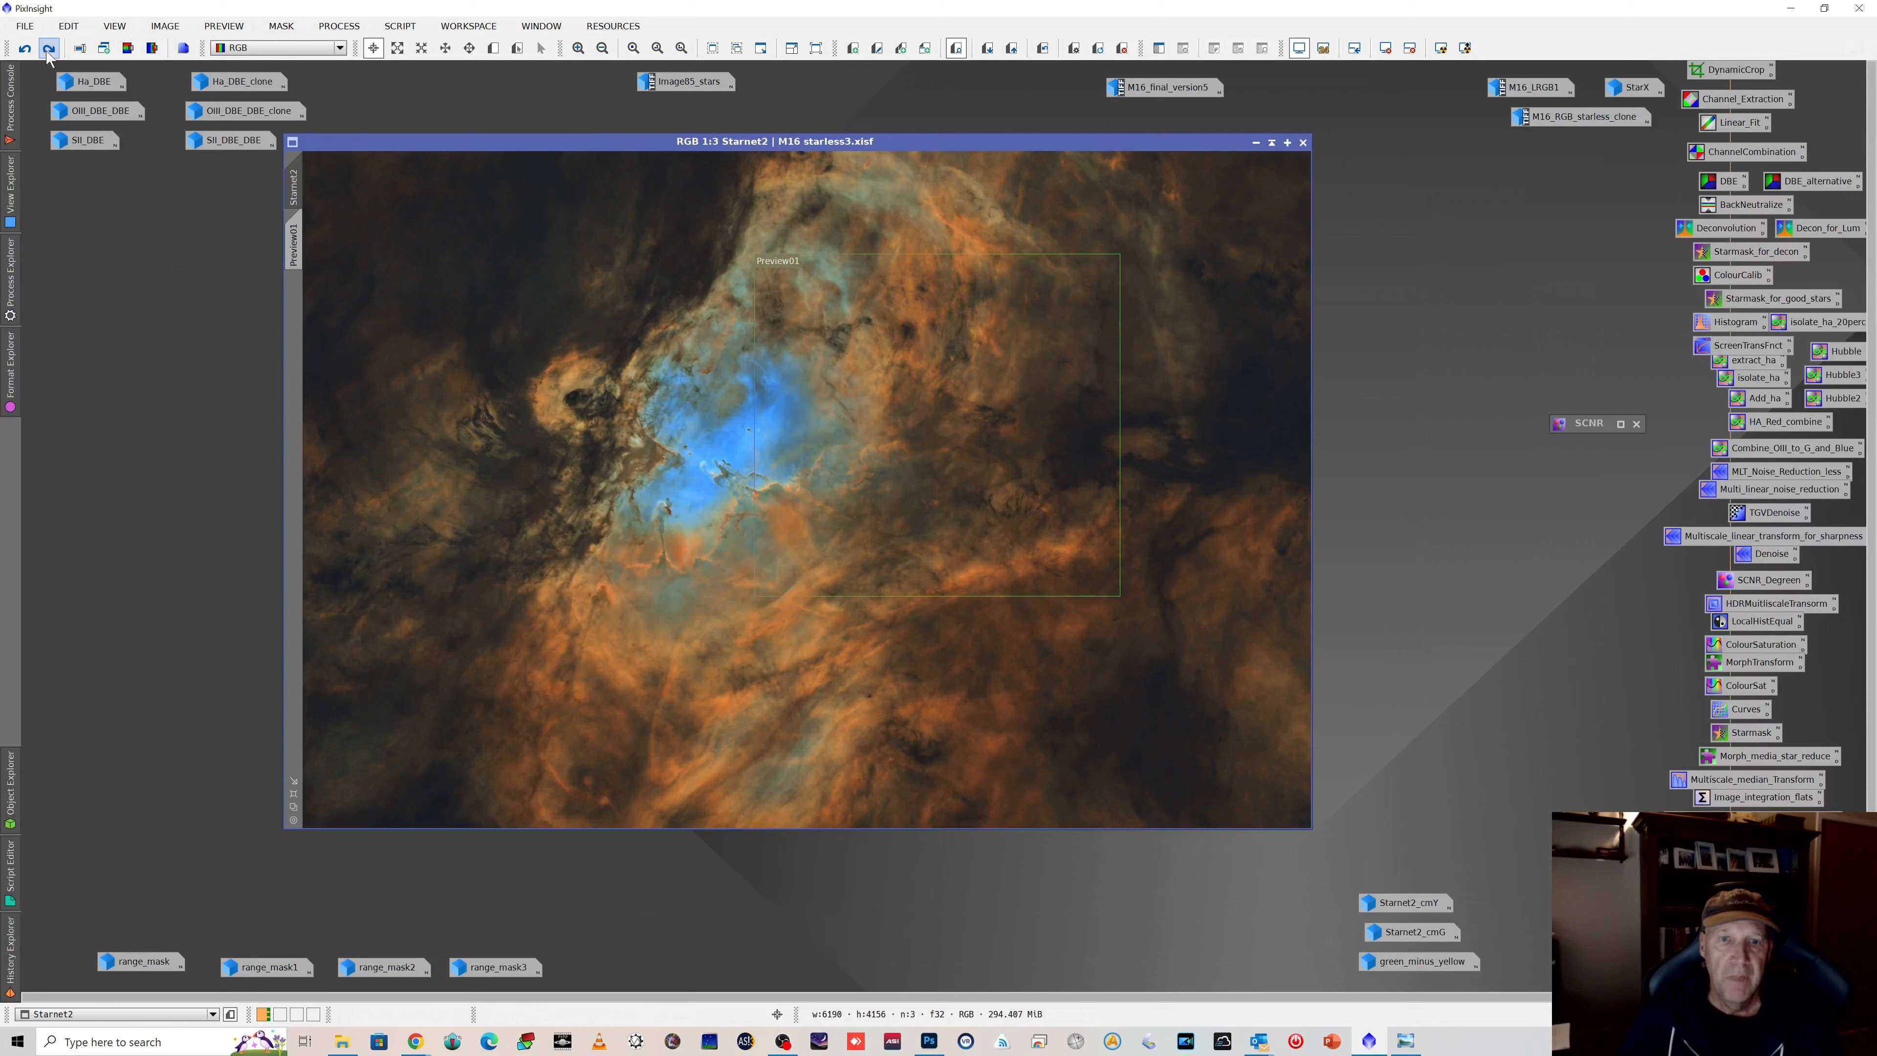
pyautogui.click(46, 52)
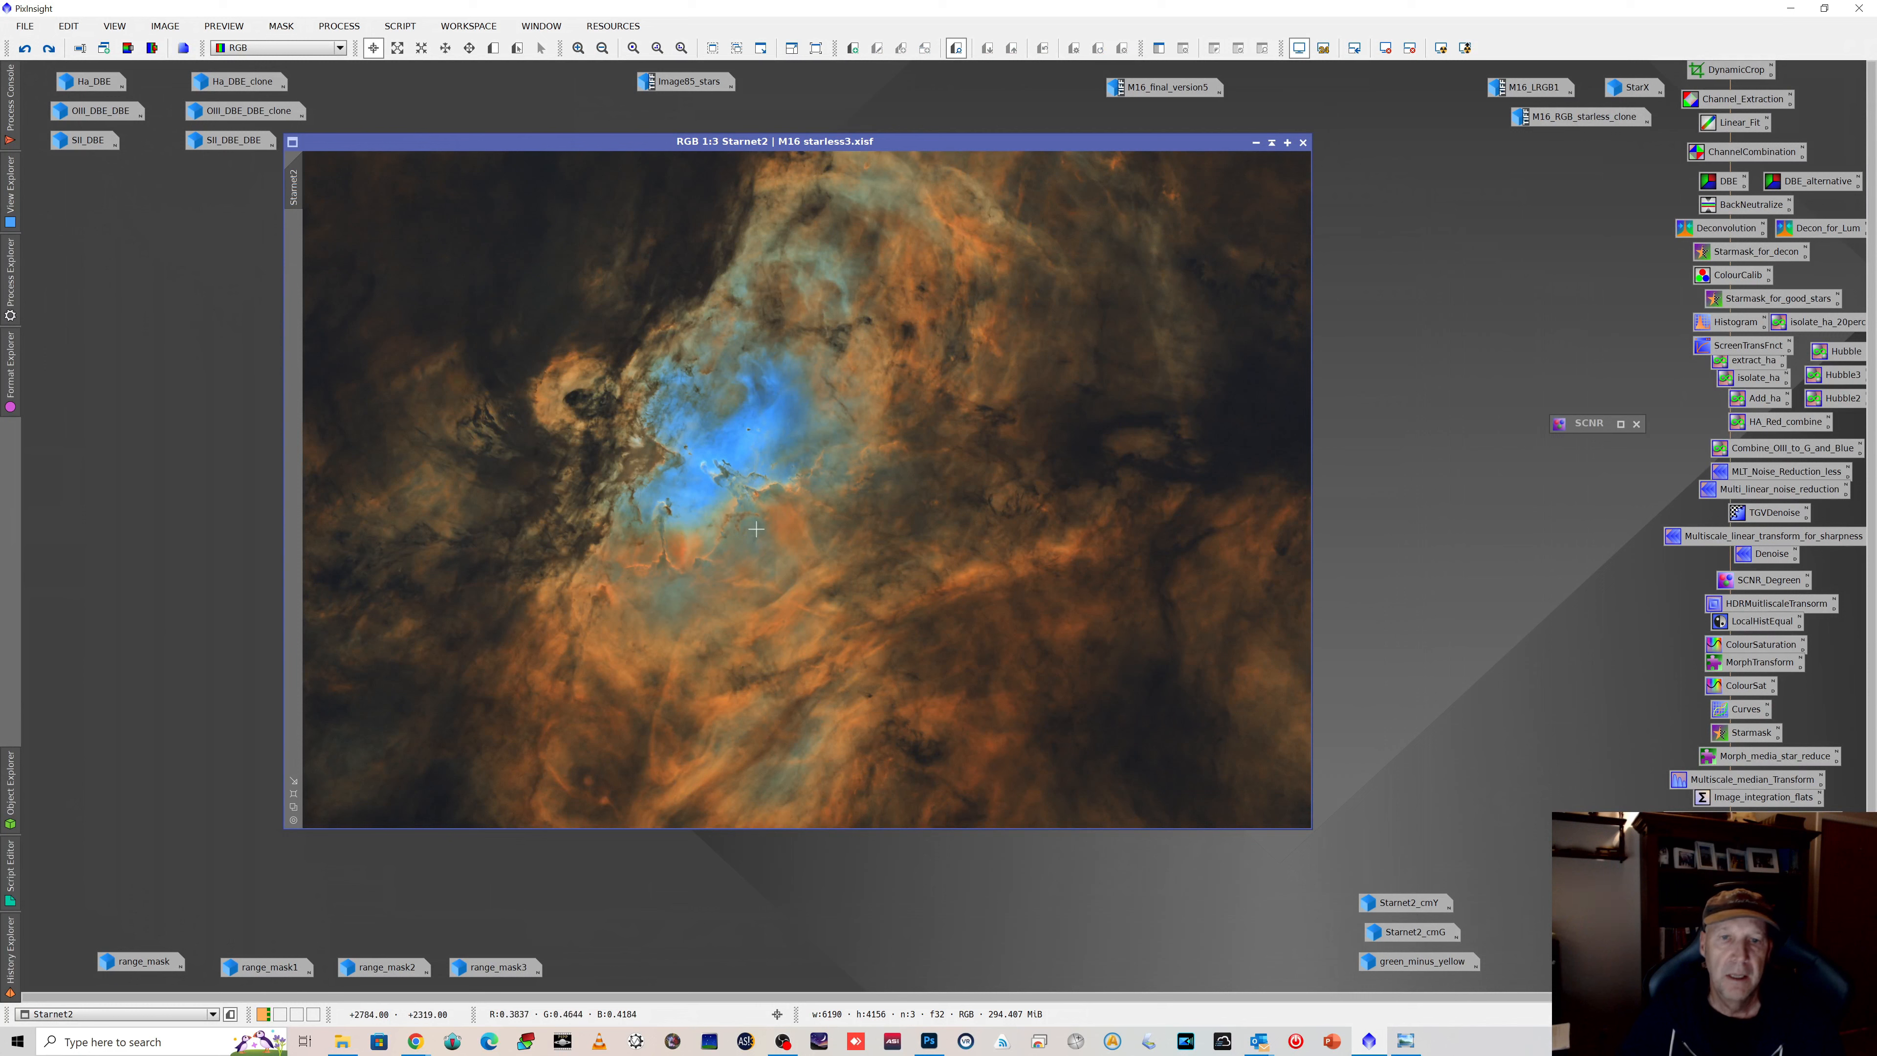
pyautogui.click(25, 49)
pyautogui.scroll(1, 943, 517)
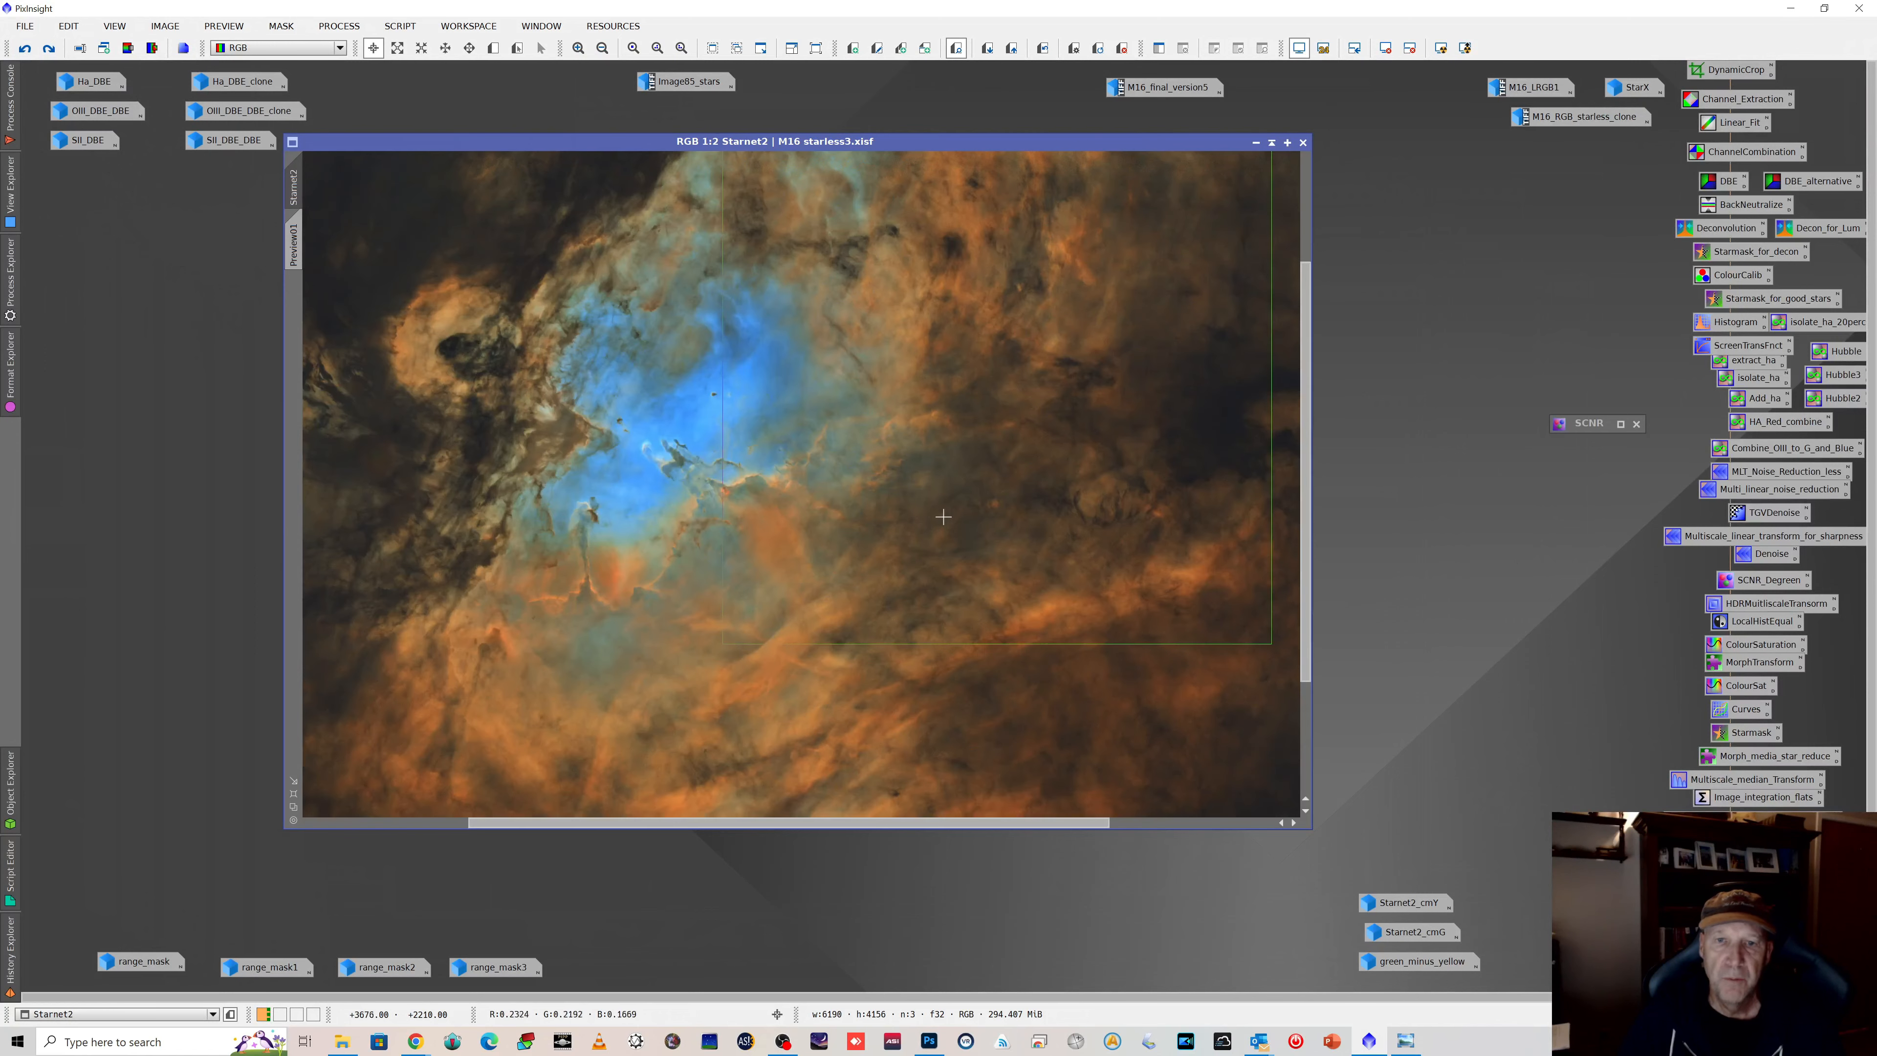
# Step: Redo the Starnet2 history up to the rename as M16_RGB_starless, examining the orange clouds' noise up close, and minimize the image
pyautogui.scroll(1, 943, 517)
pyautogui.scroll(-2, 940, 517)
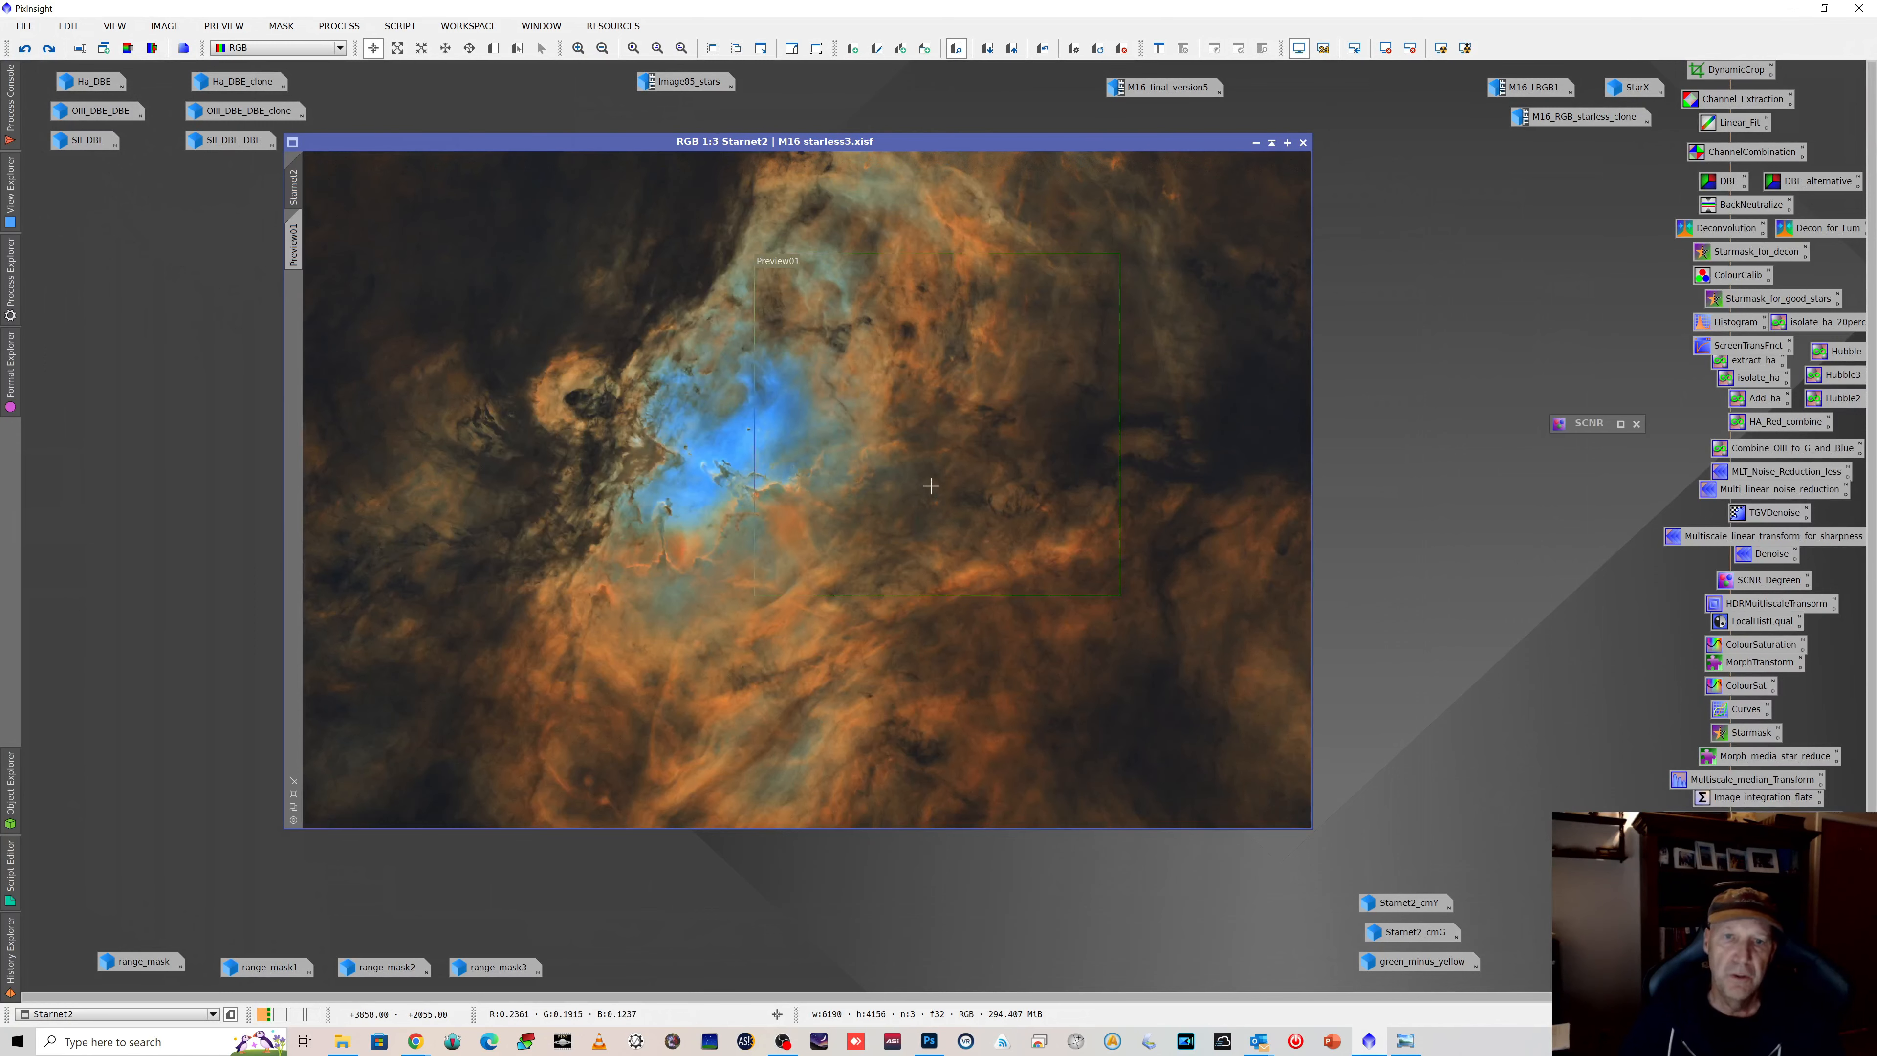
pyautogui.scroll(2, 932, 491)
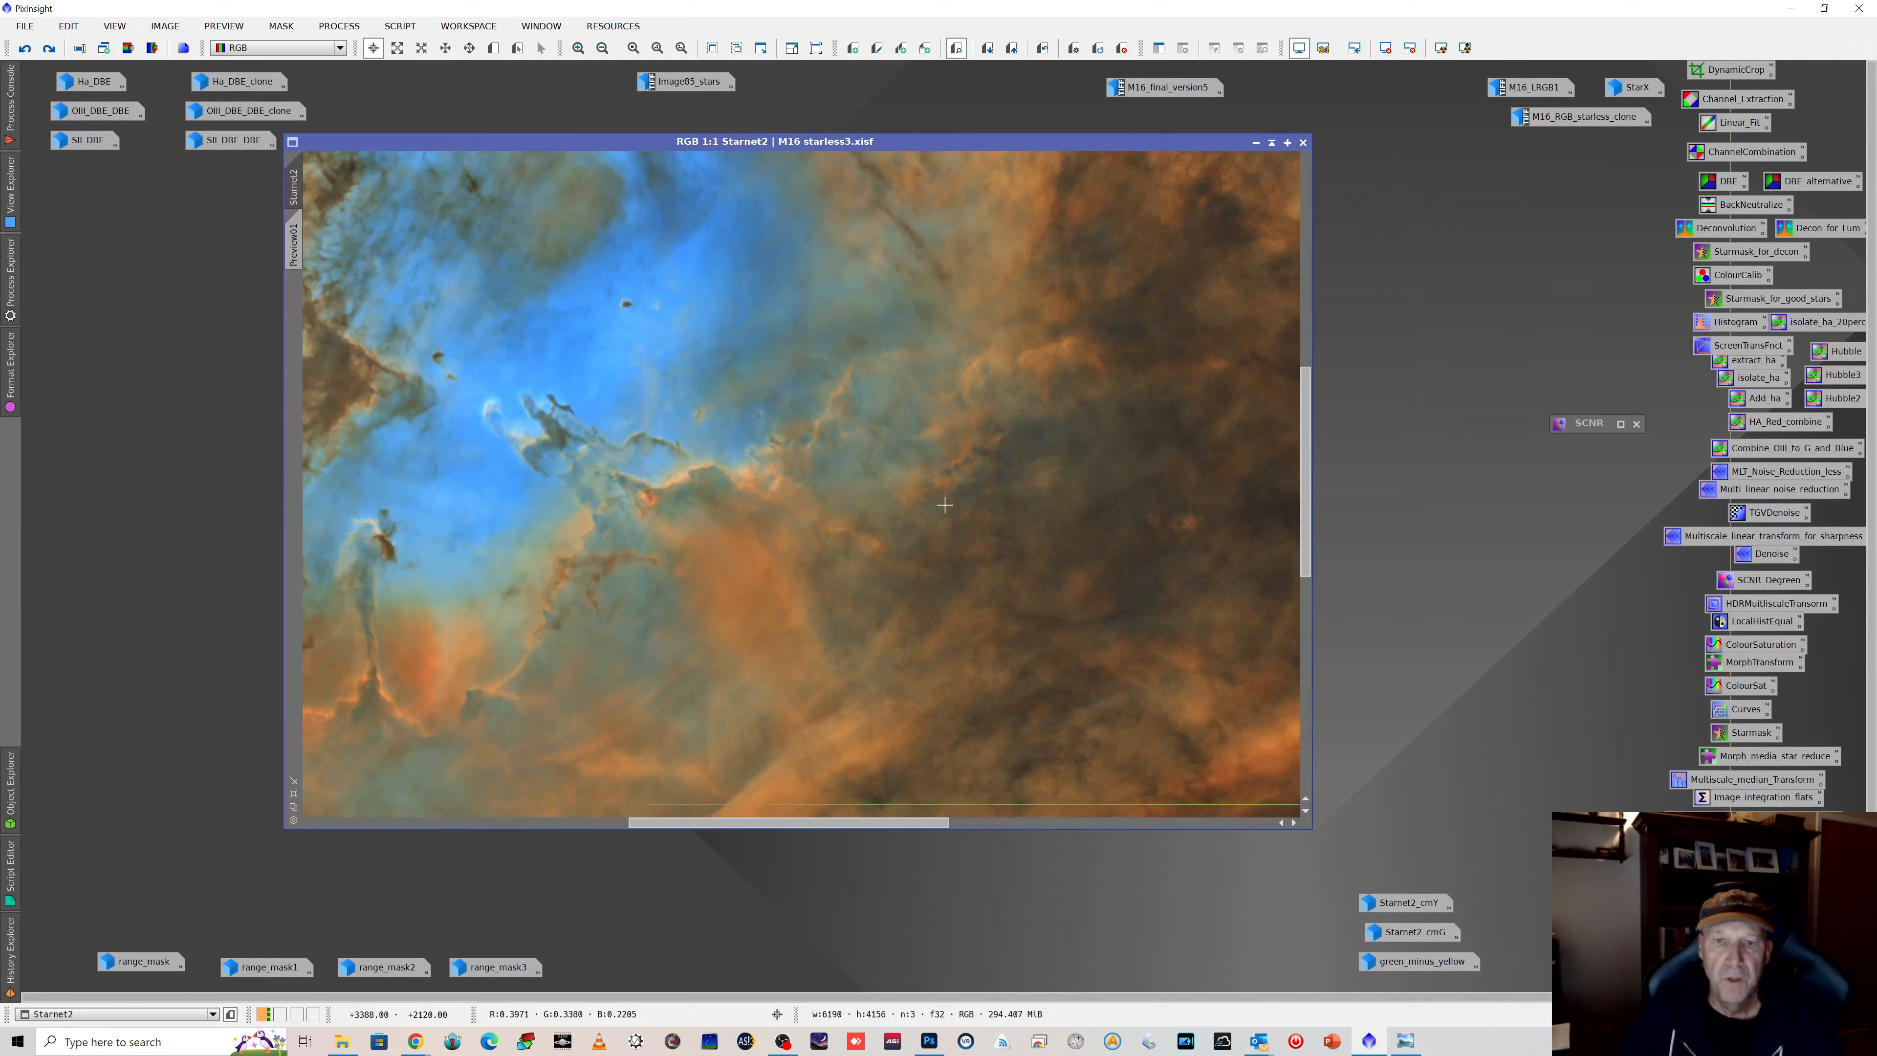
pyautogui.scroll(1, 945, 505)
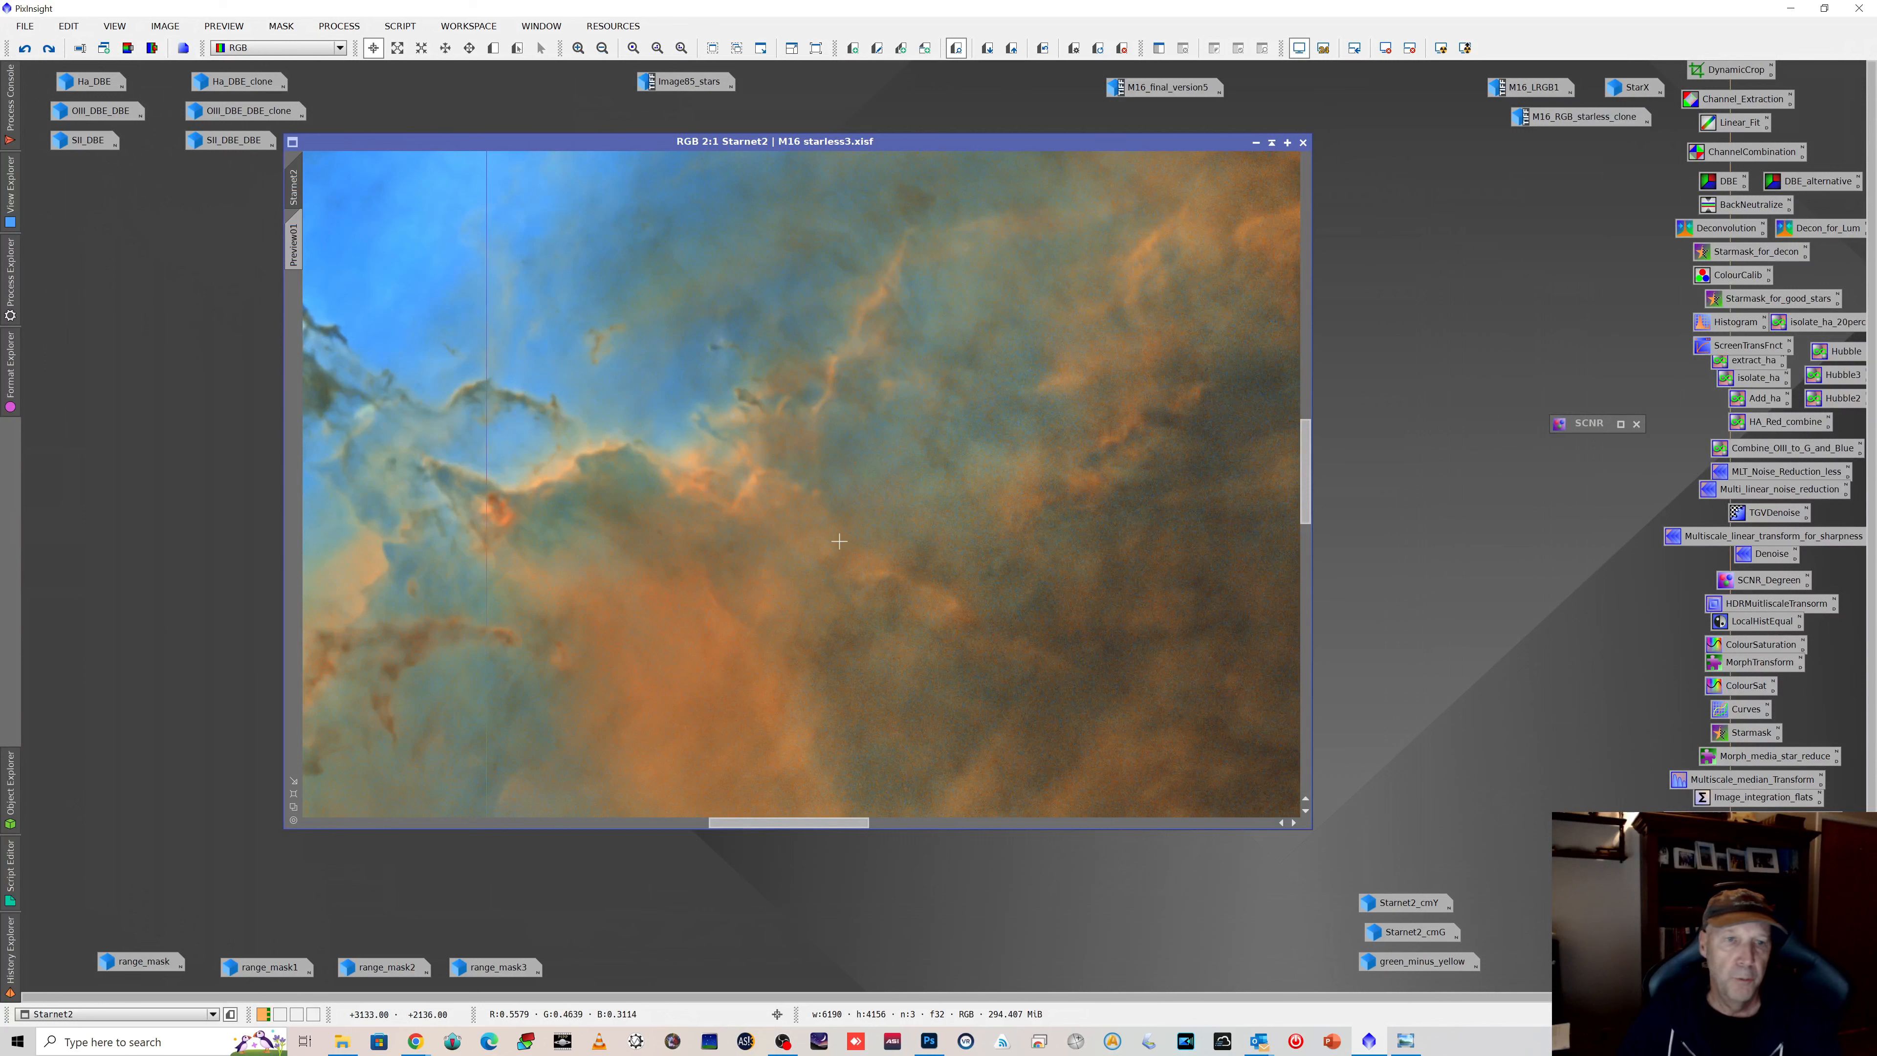
pyautogui.click(49, 49)
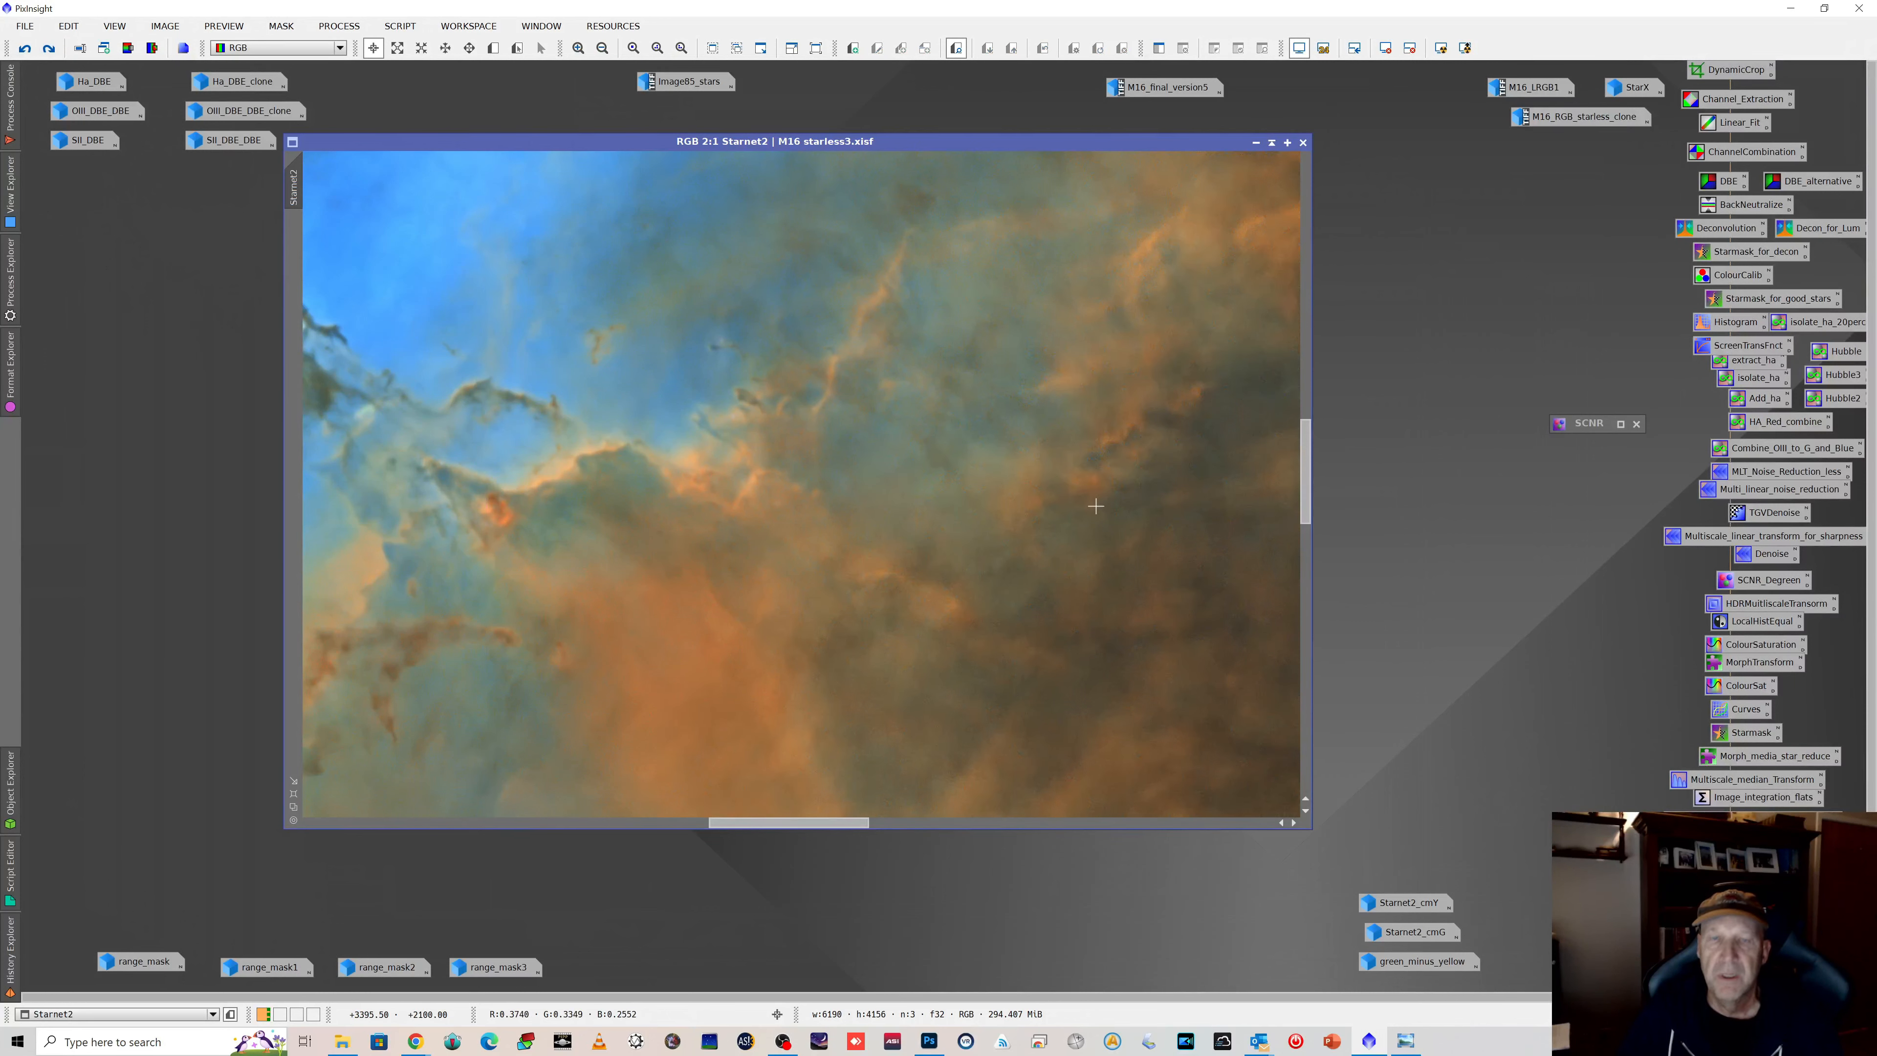
pyautogui.scroll(-3, 848, 492)
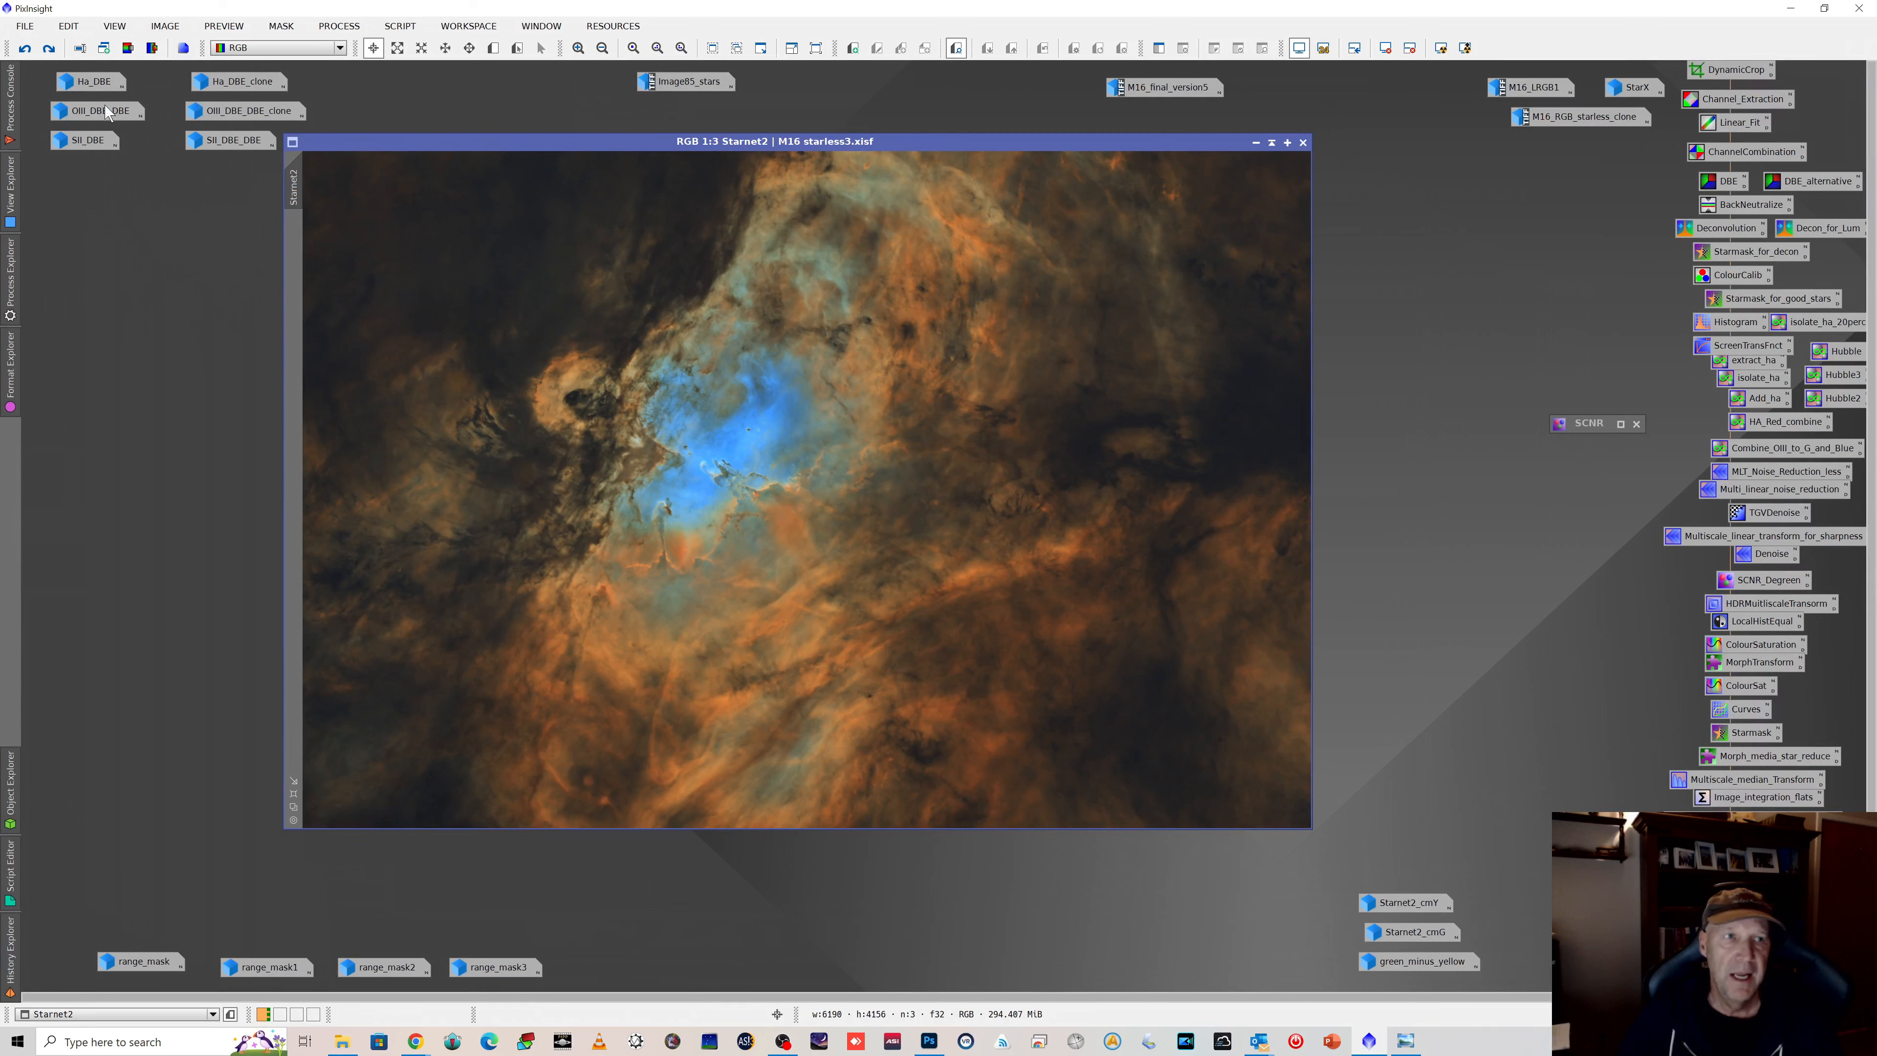
pyautogui.click(49, 51)
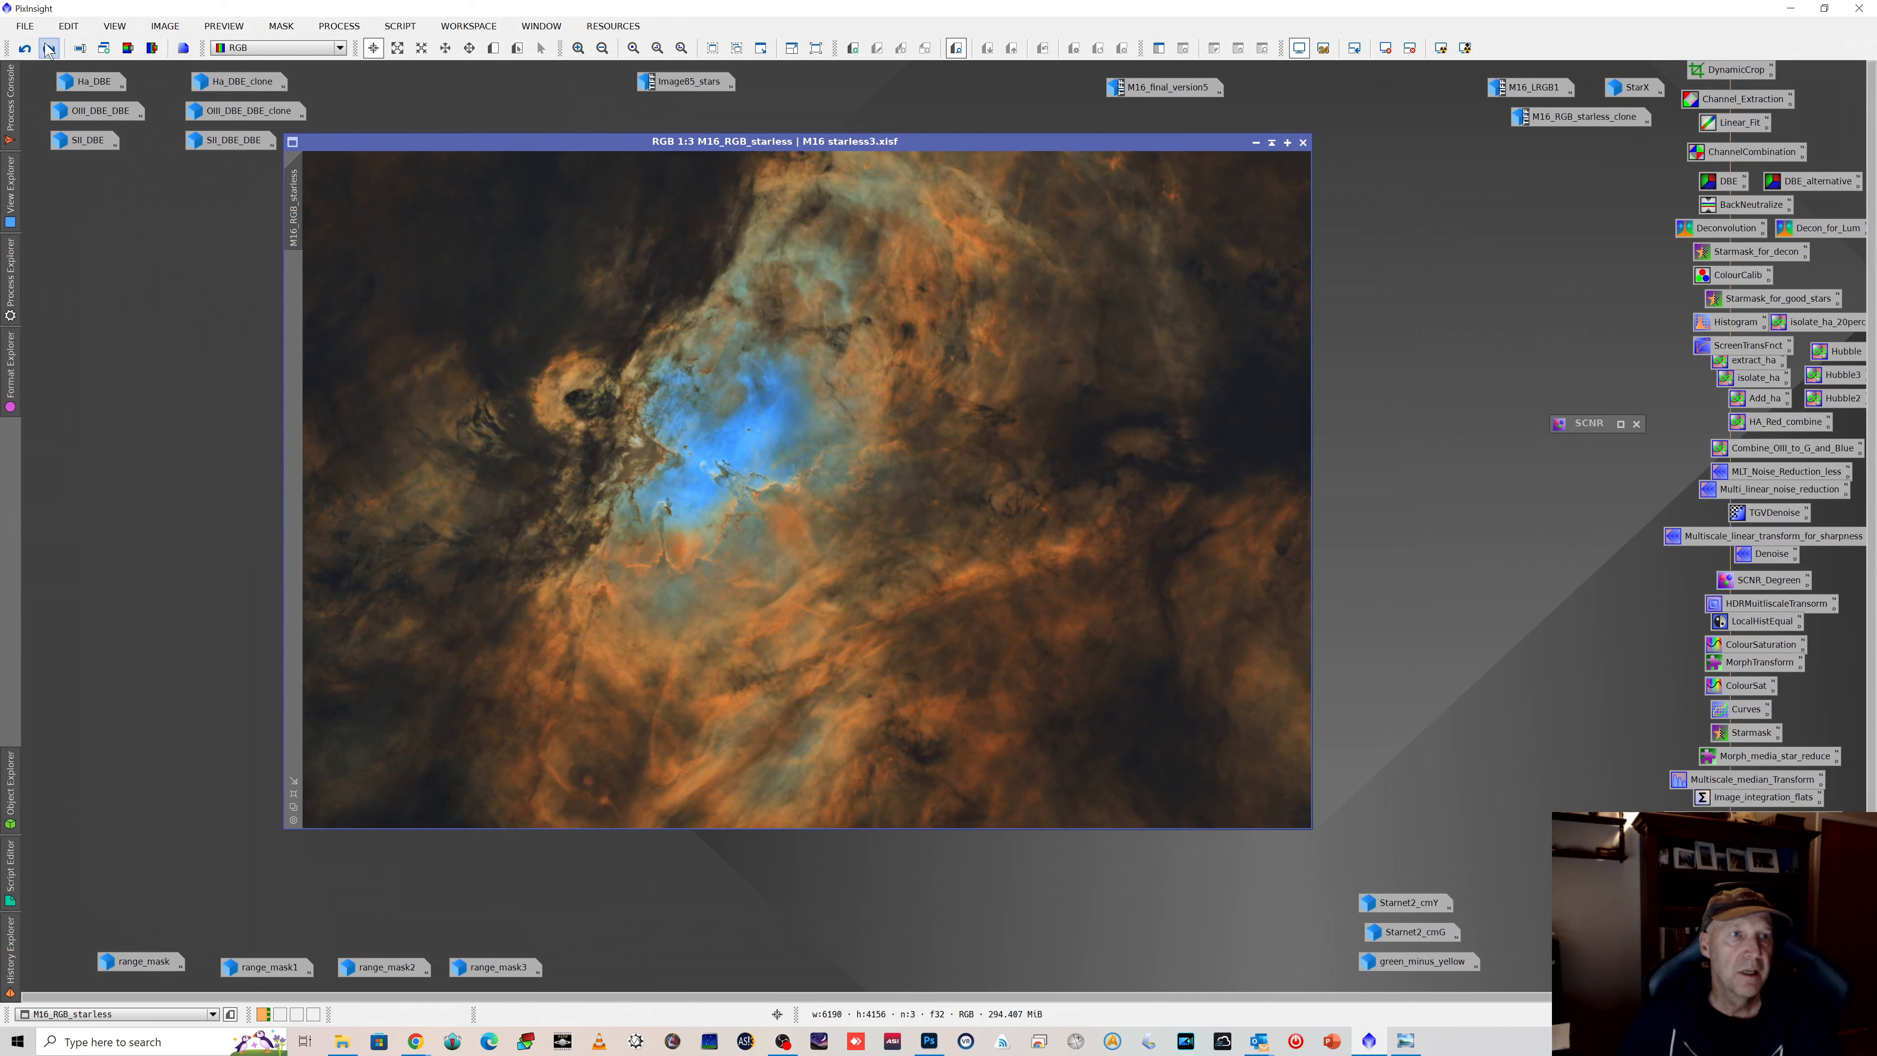
pyautogui.click(1266, 142)
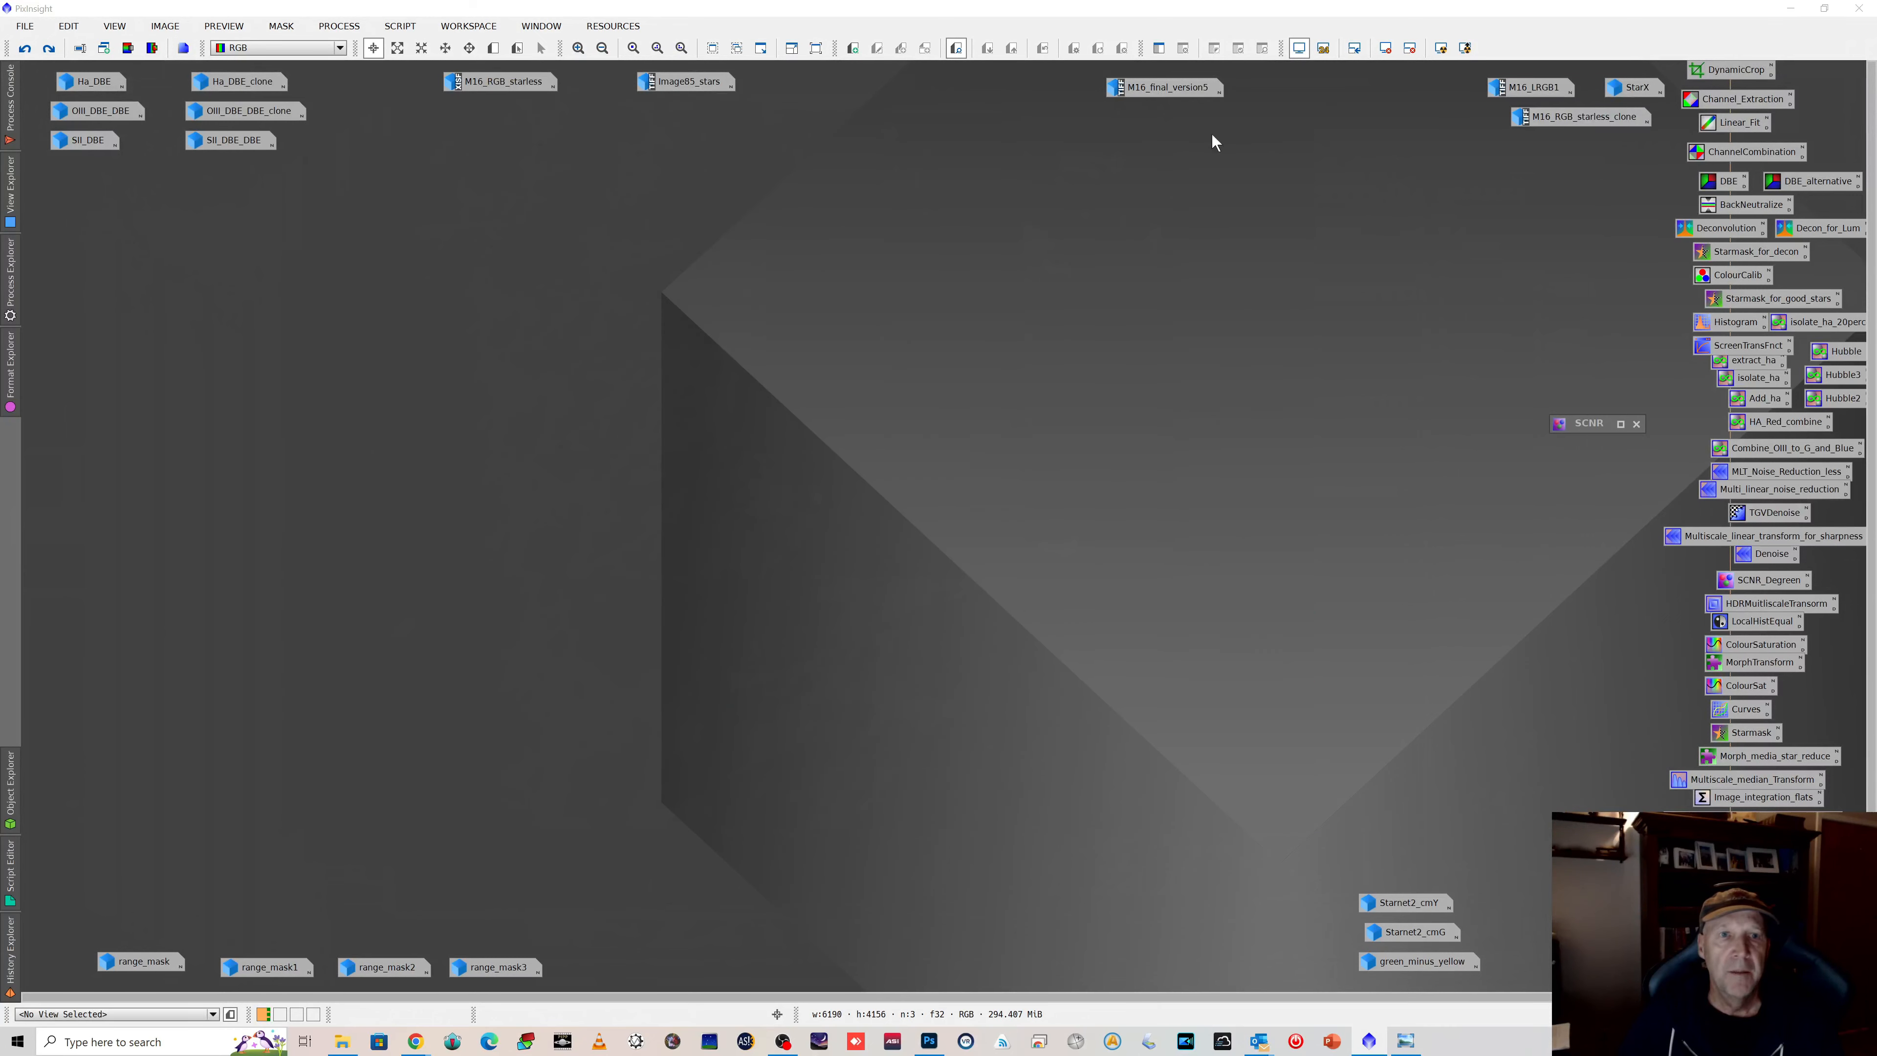
# Step: Open the Ha_DBE_clone image and redo its history to the starless state just before NoiseXTerminator
pyautogui.doubleClick(244, 82)
pyautogui.moveTo(850, 201)
pyautogui.mouseDown()
pyautogui.moveTo(807, 195)
pyautogui.moveTo(837, 196)
pyautogui.mouseUp()
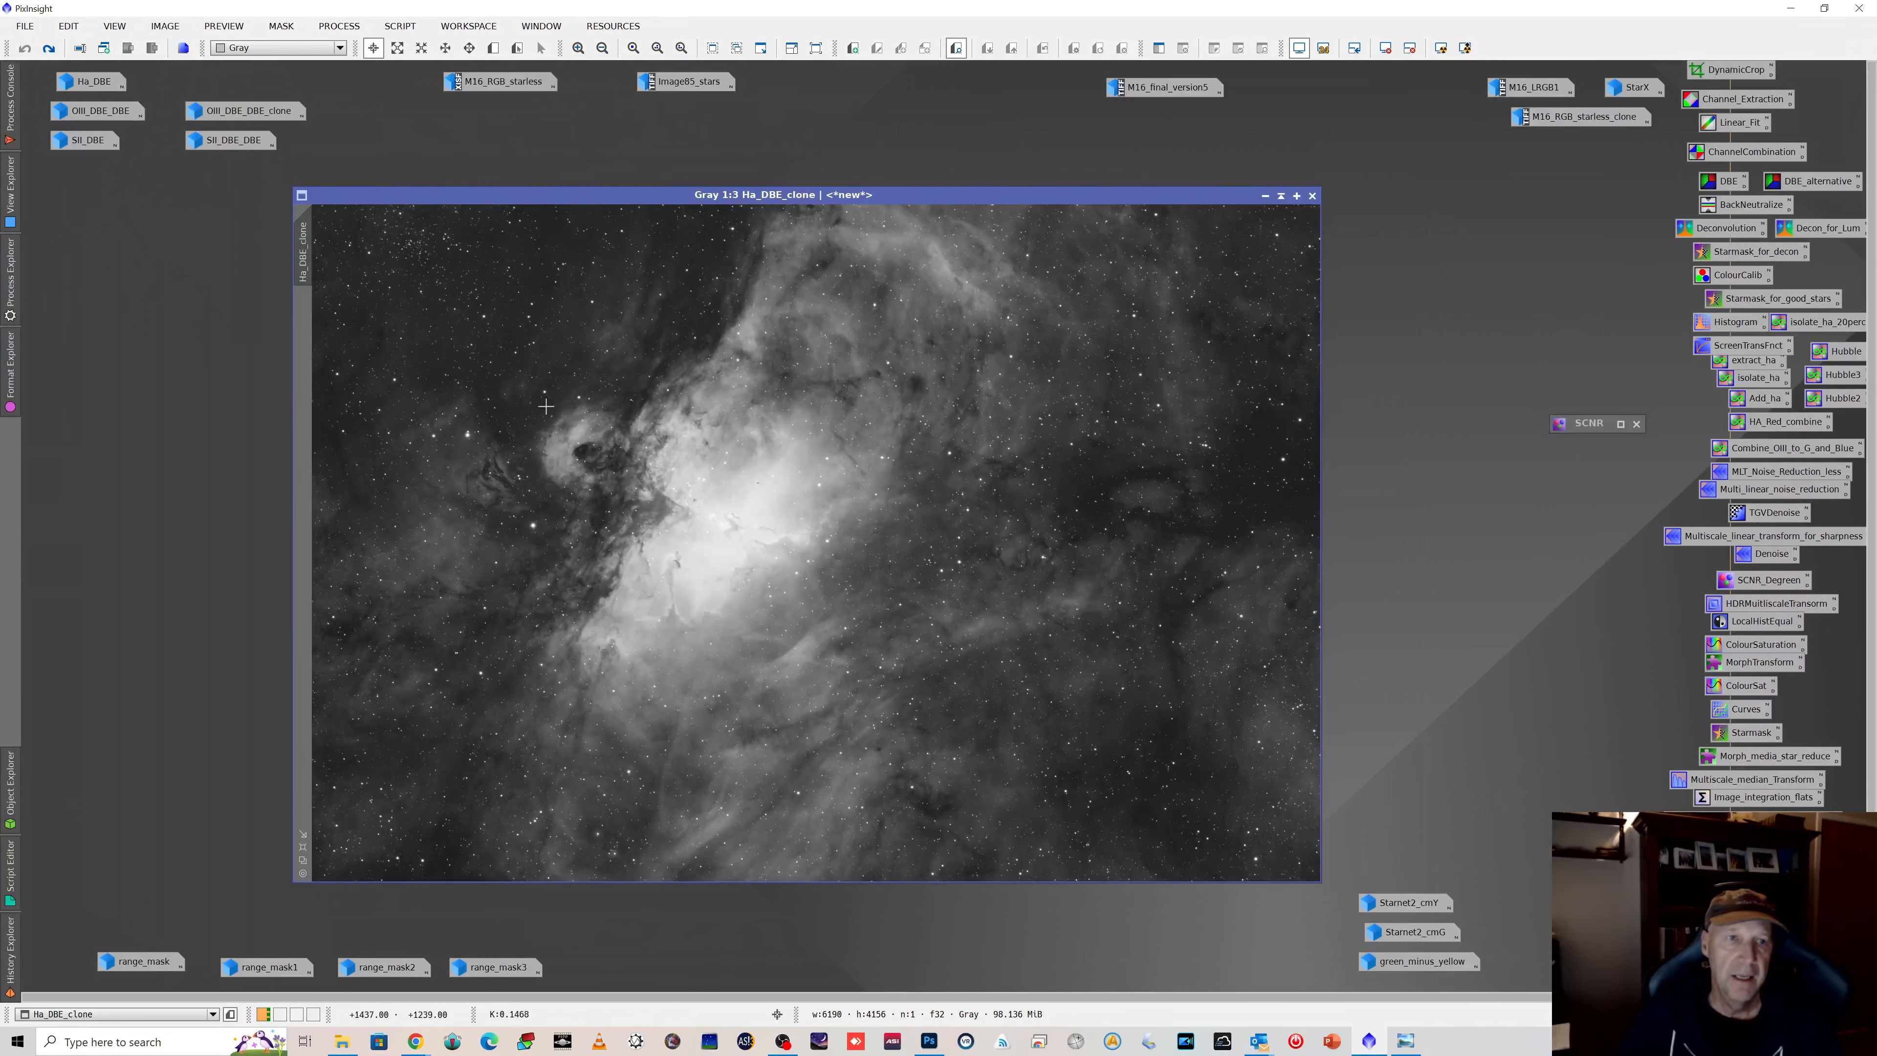
pyautogui.click(49, 49)
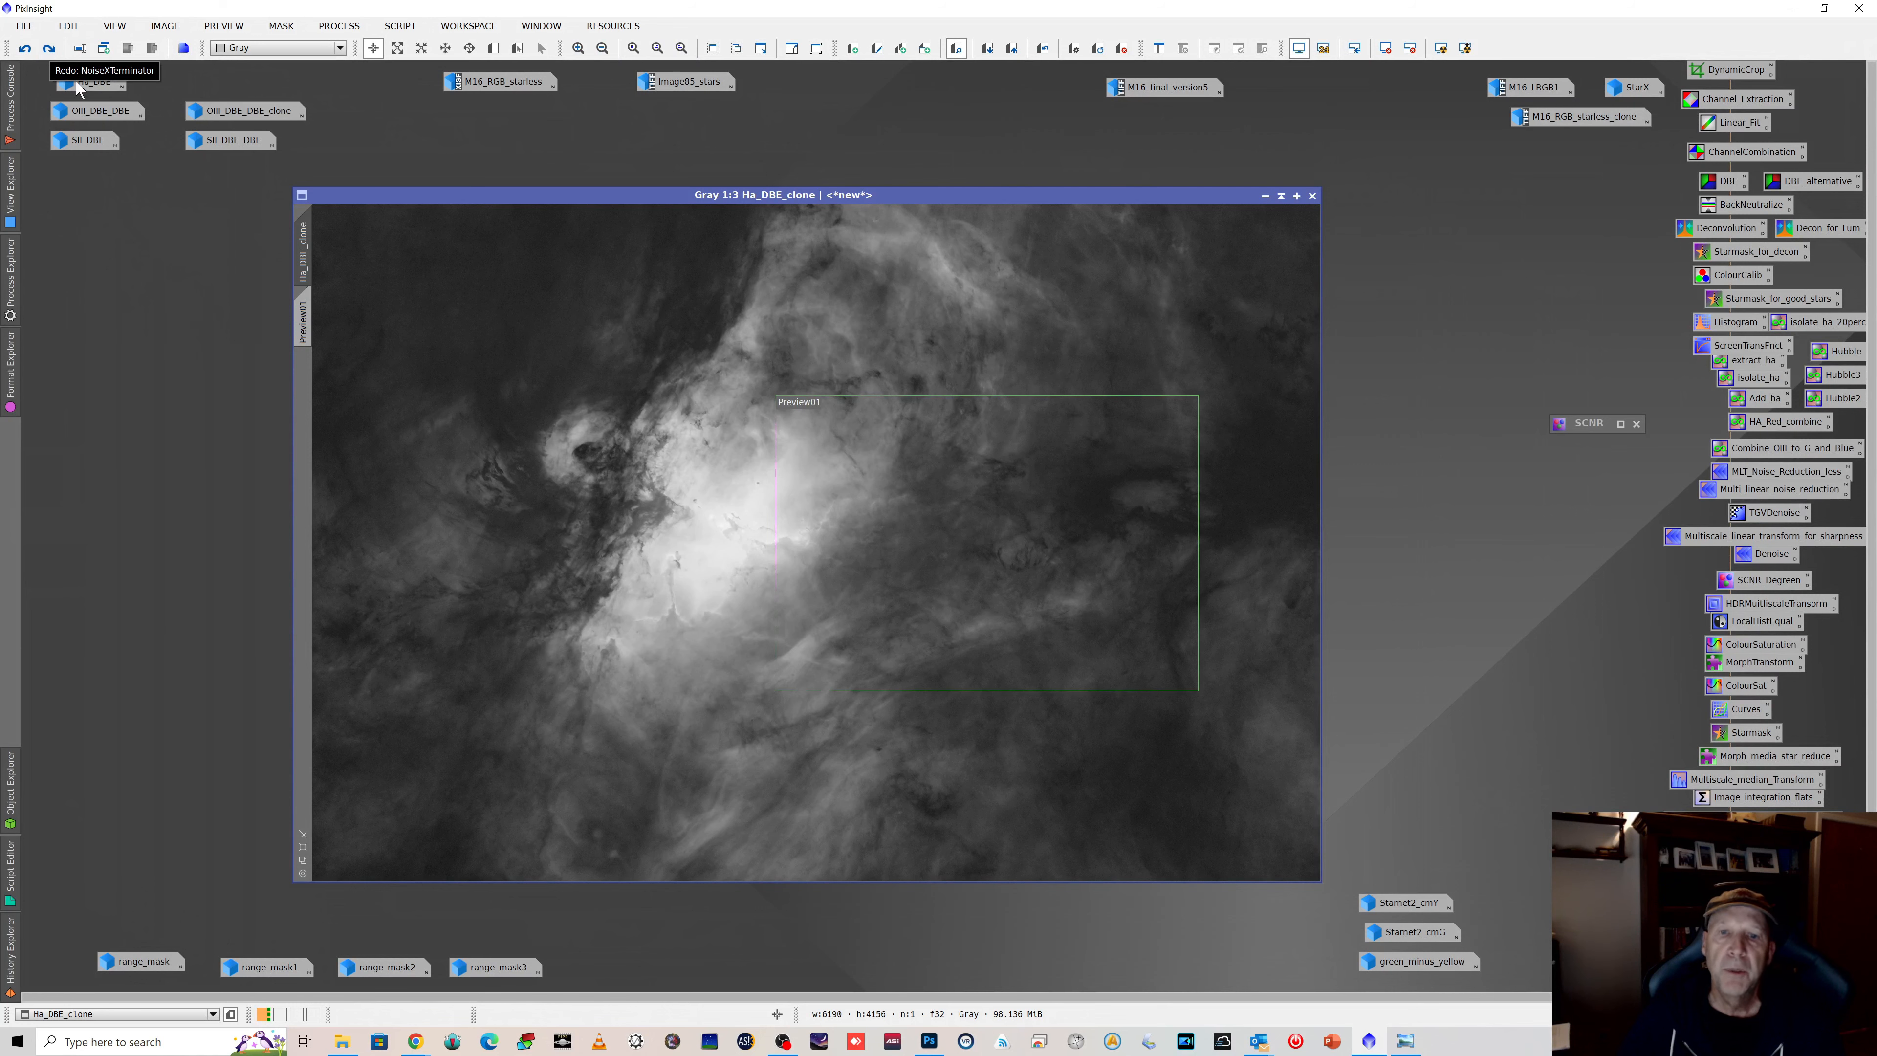
# Step: Compare the dark cloud area of Ha_DBE_clone before and after NoiseXTerminator, ending with the noise reduction redone
pyautogui.scroll(3, 881, 516)
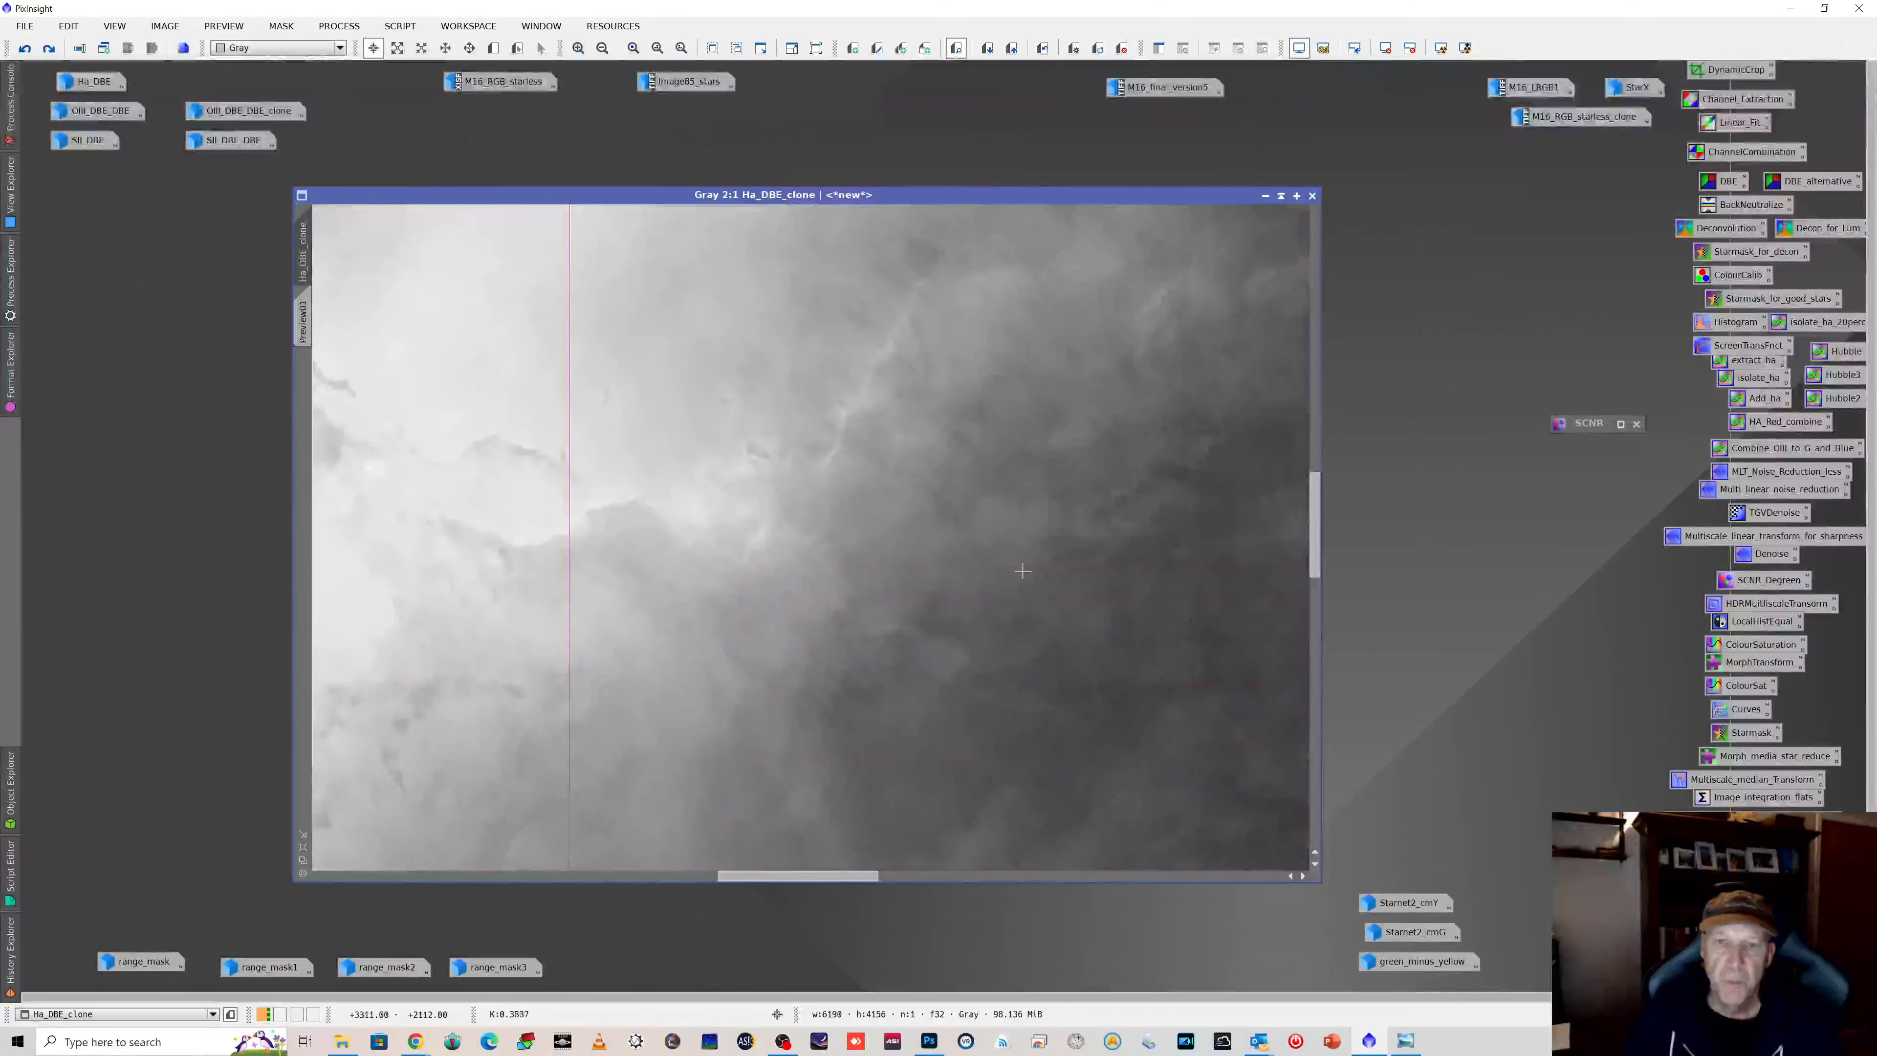
pyautogui.moveTo(844, 882); pyautogui.dragTo(529, 846)
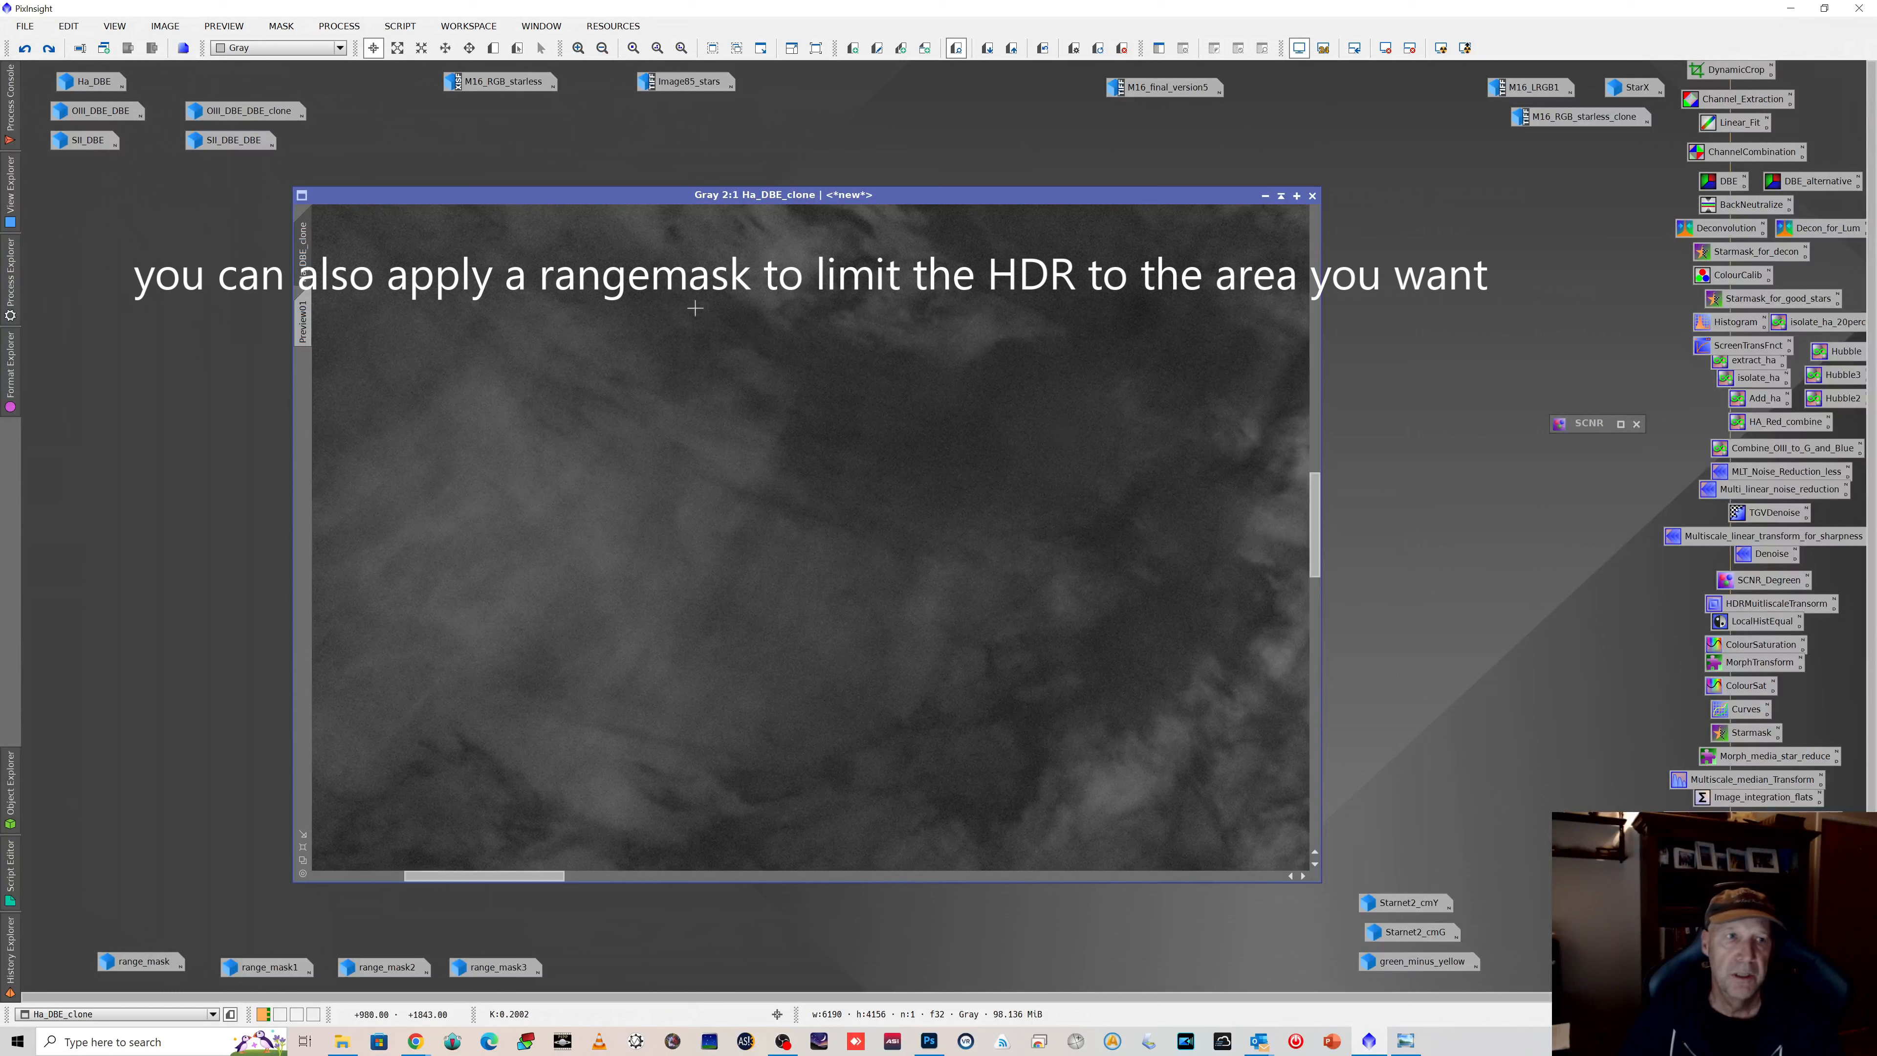
pyautogui.click(47, 50)
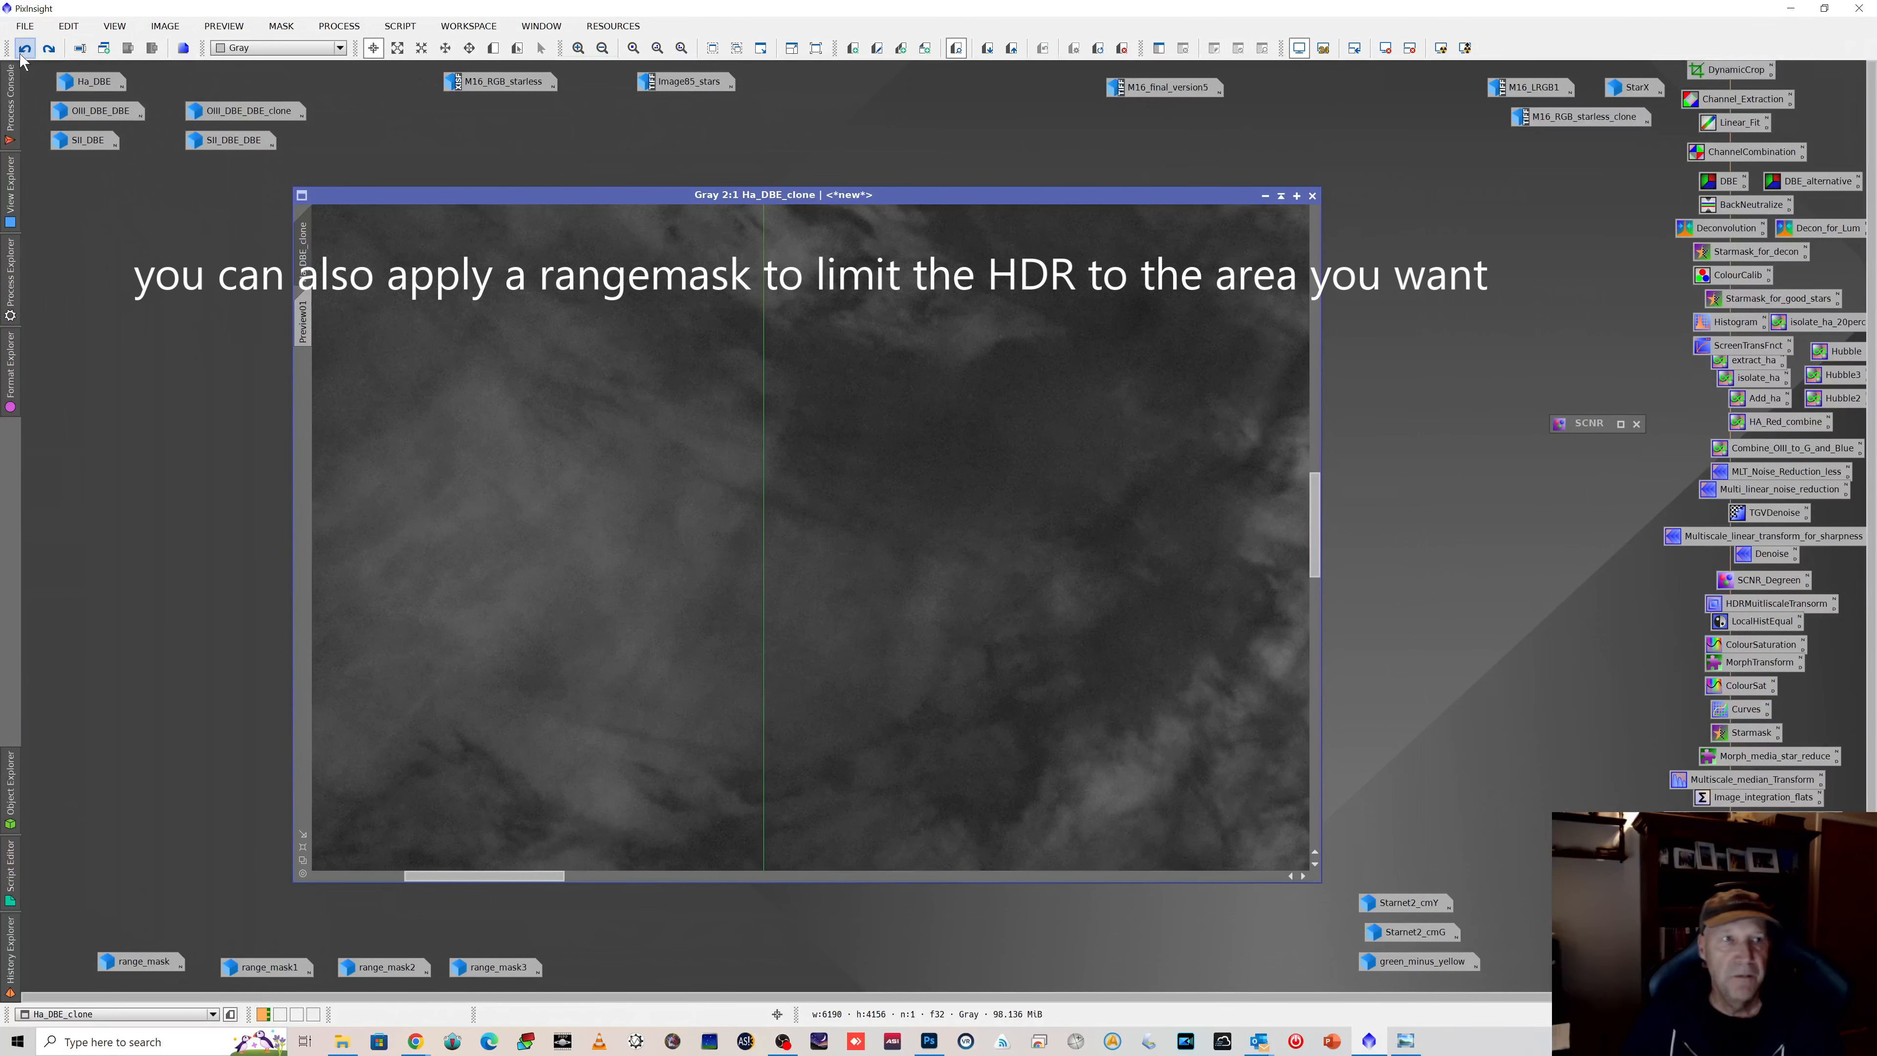
pyautogui.click(26, 50)
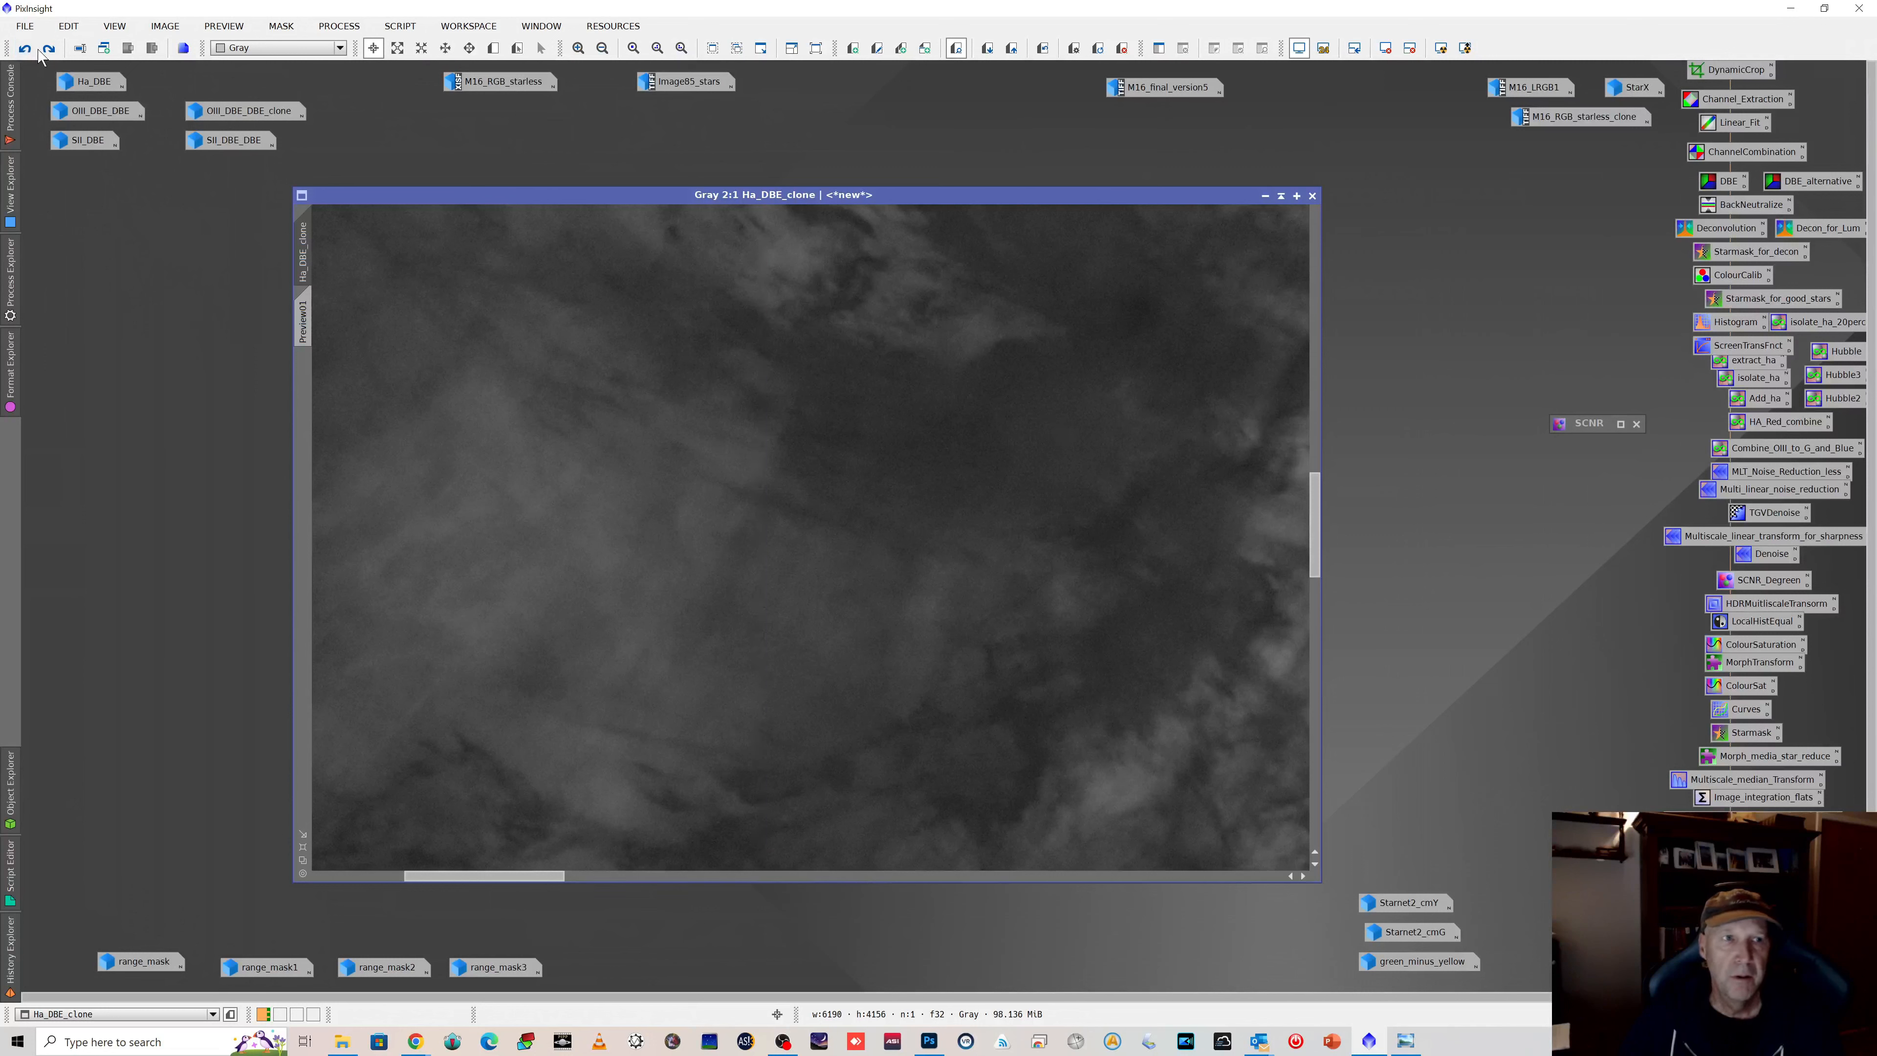
pyautogui.click(48, 51)
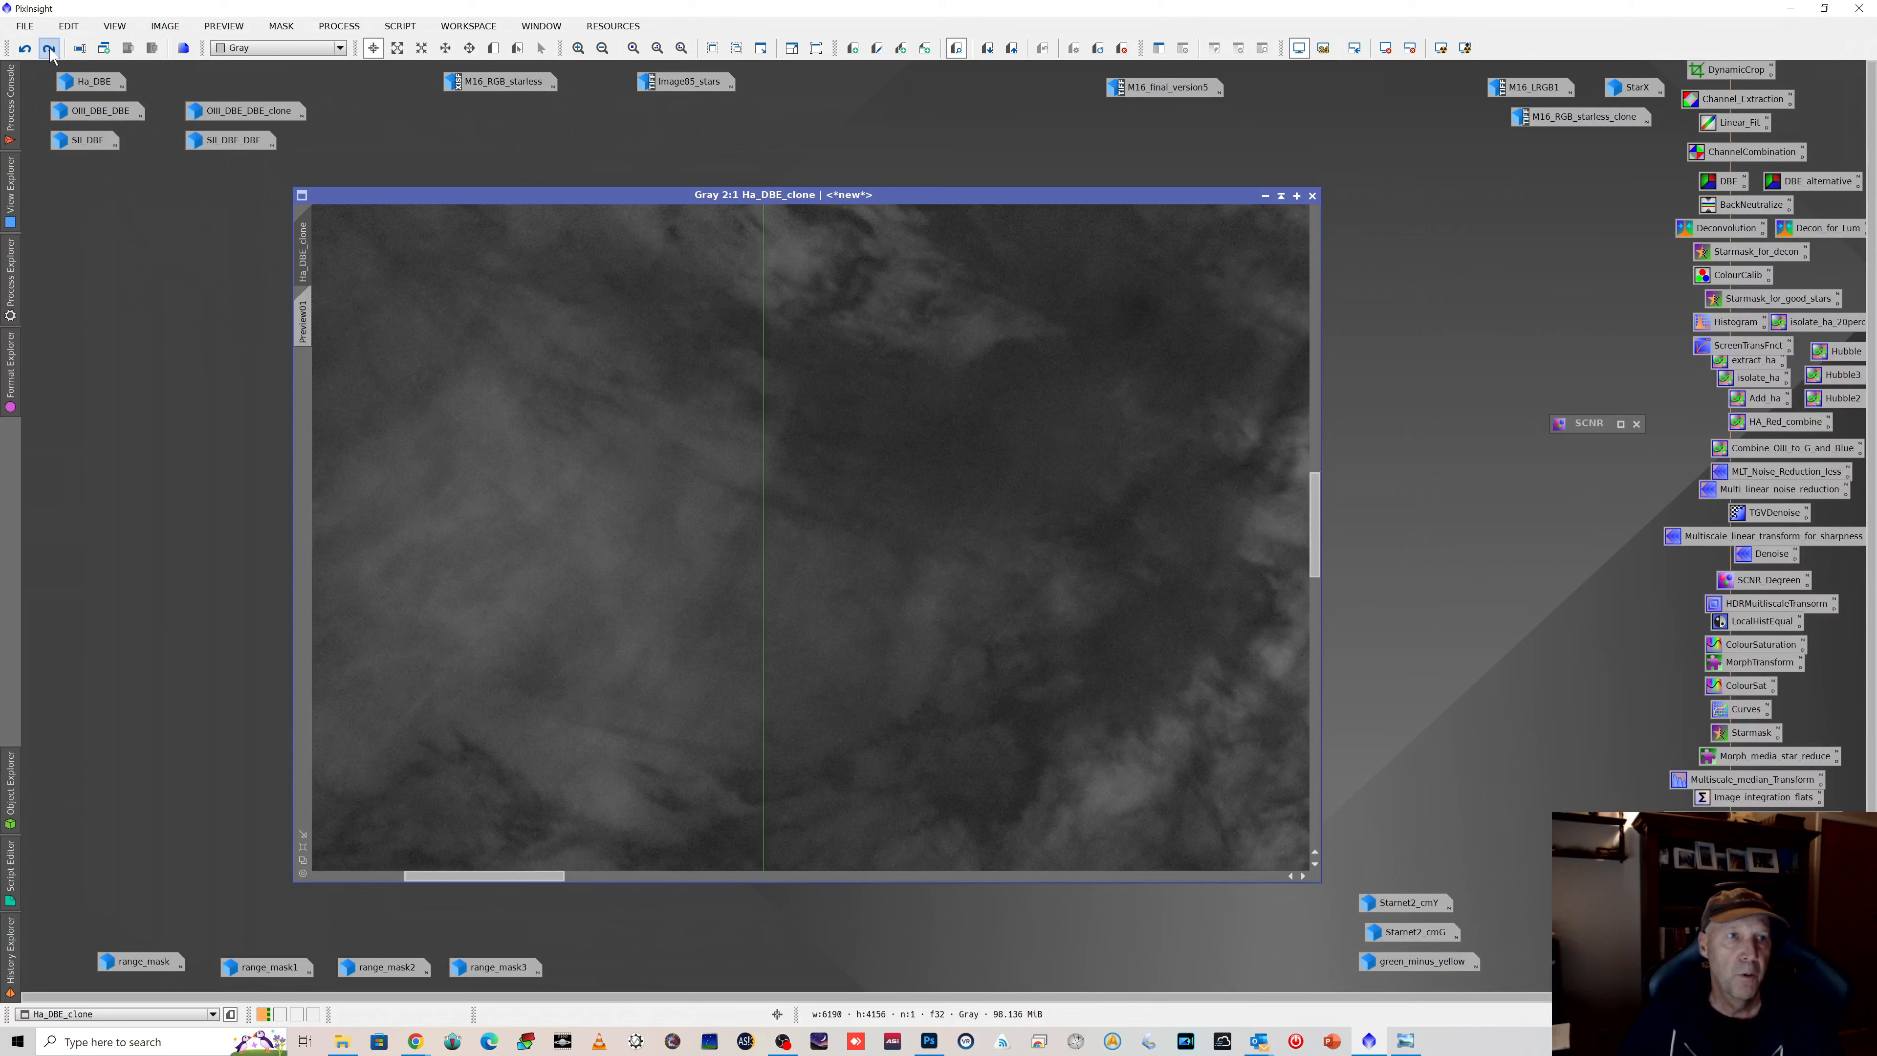
# Step: Redo the HDR edit of the bright nebula core in Ha_DBE_clone
pyautogui.scroll(-1, 888, 503)
pyautogui.scroll(-2, 888, 503)
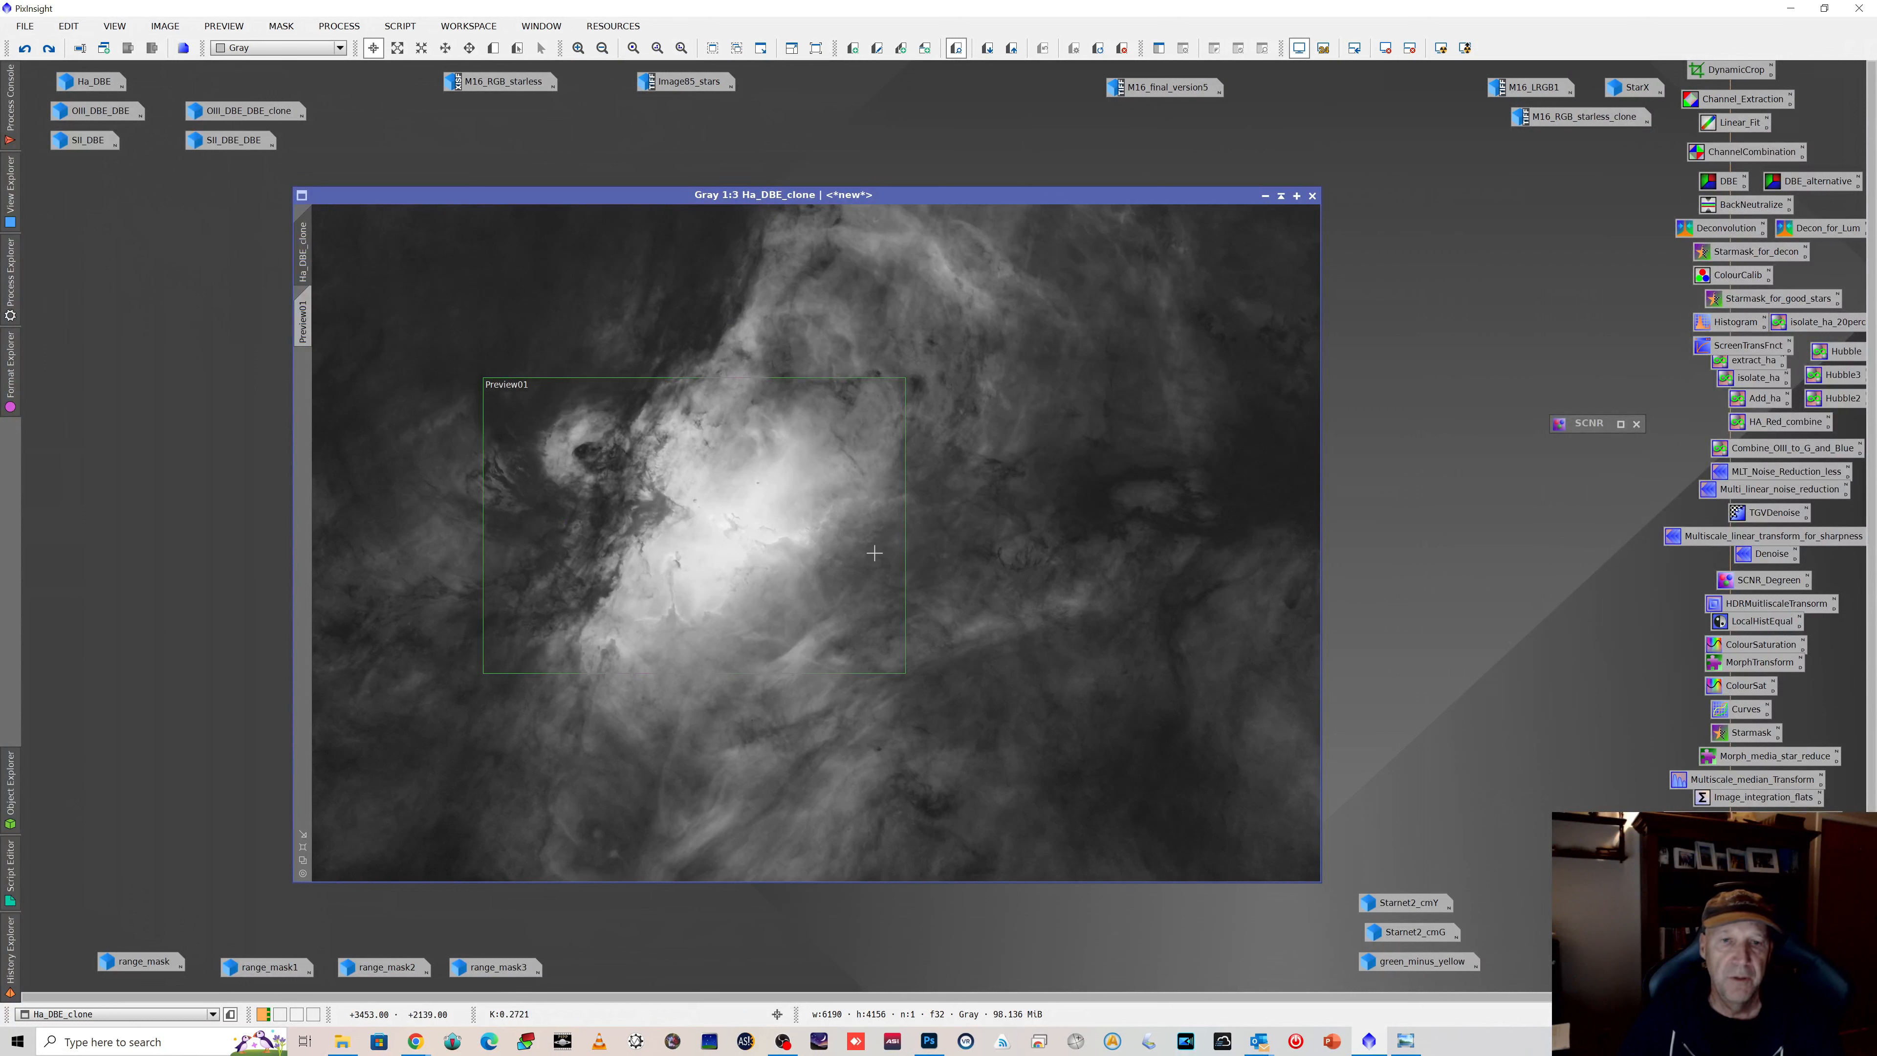
pyautogui.click(48, 49)
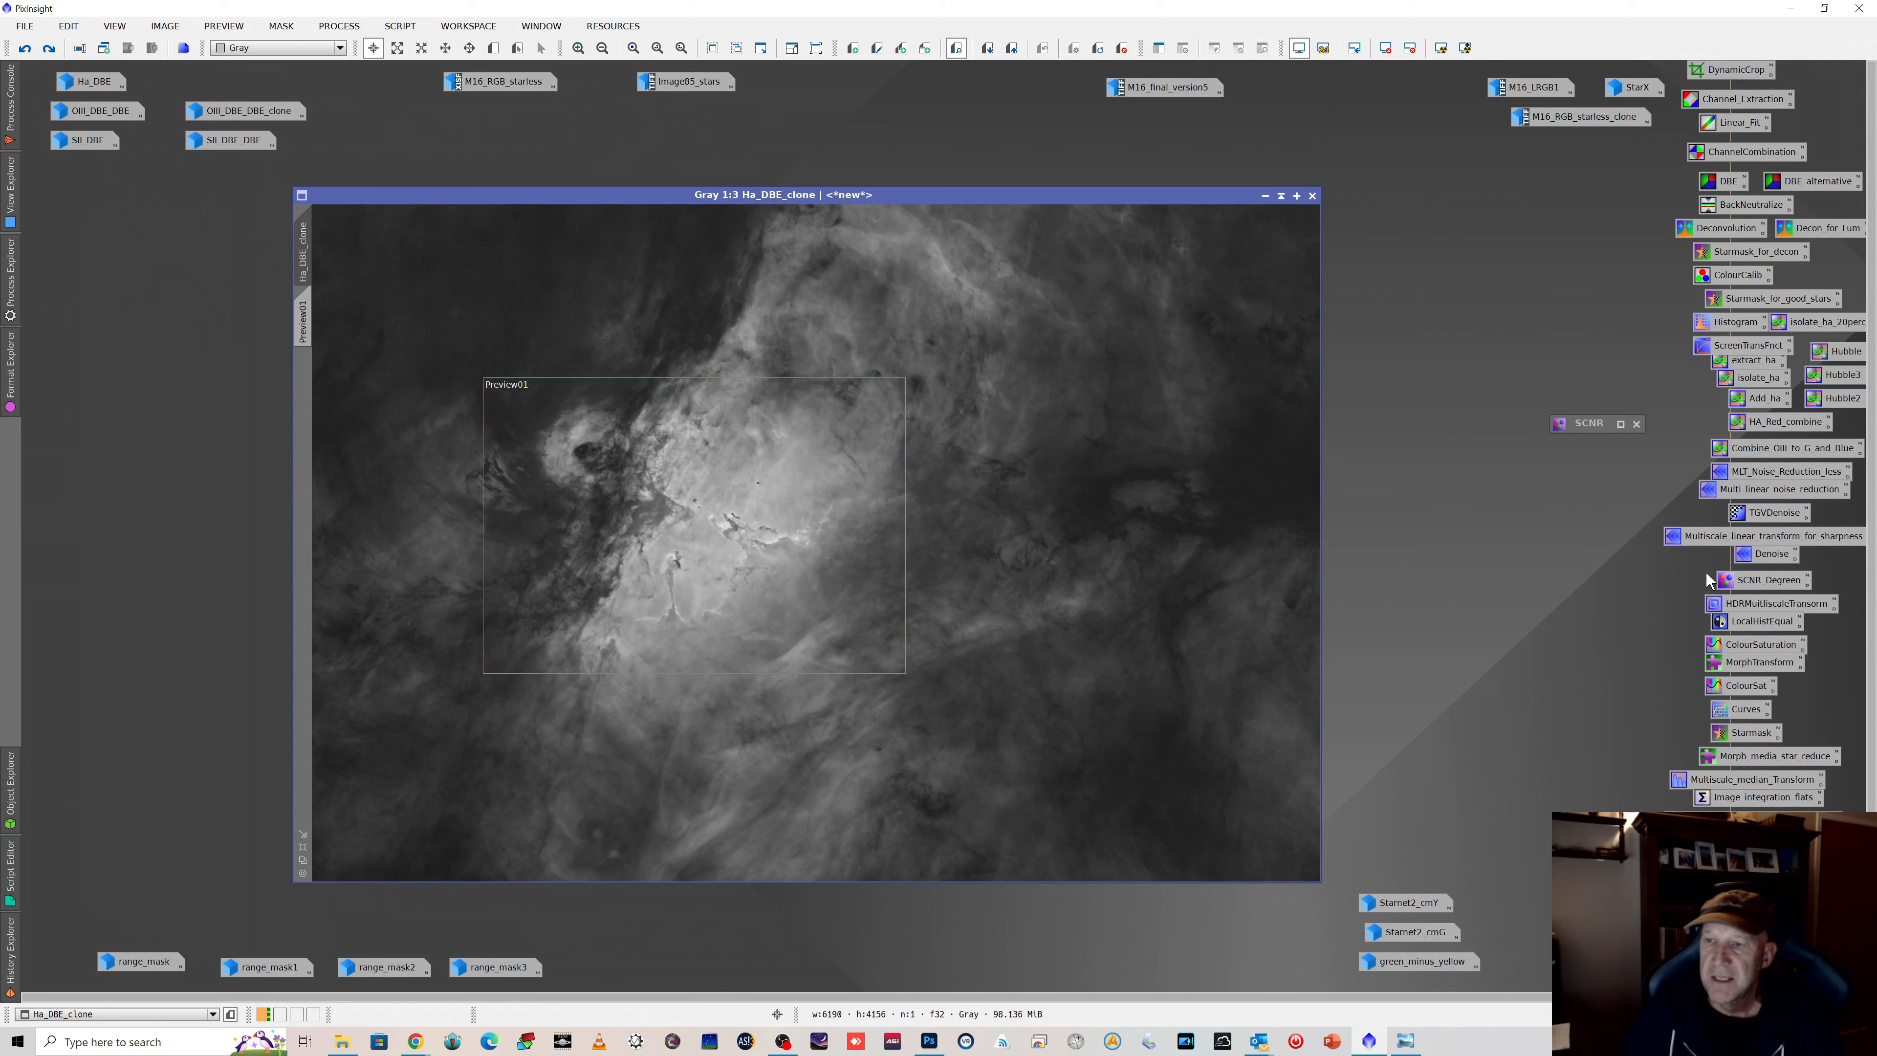
# Step: Open the saved LocalHistogramEqualization settings, try an Amount of 0.560, and close the dialog
pyautogui.click(1769, 627)
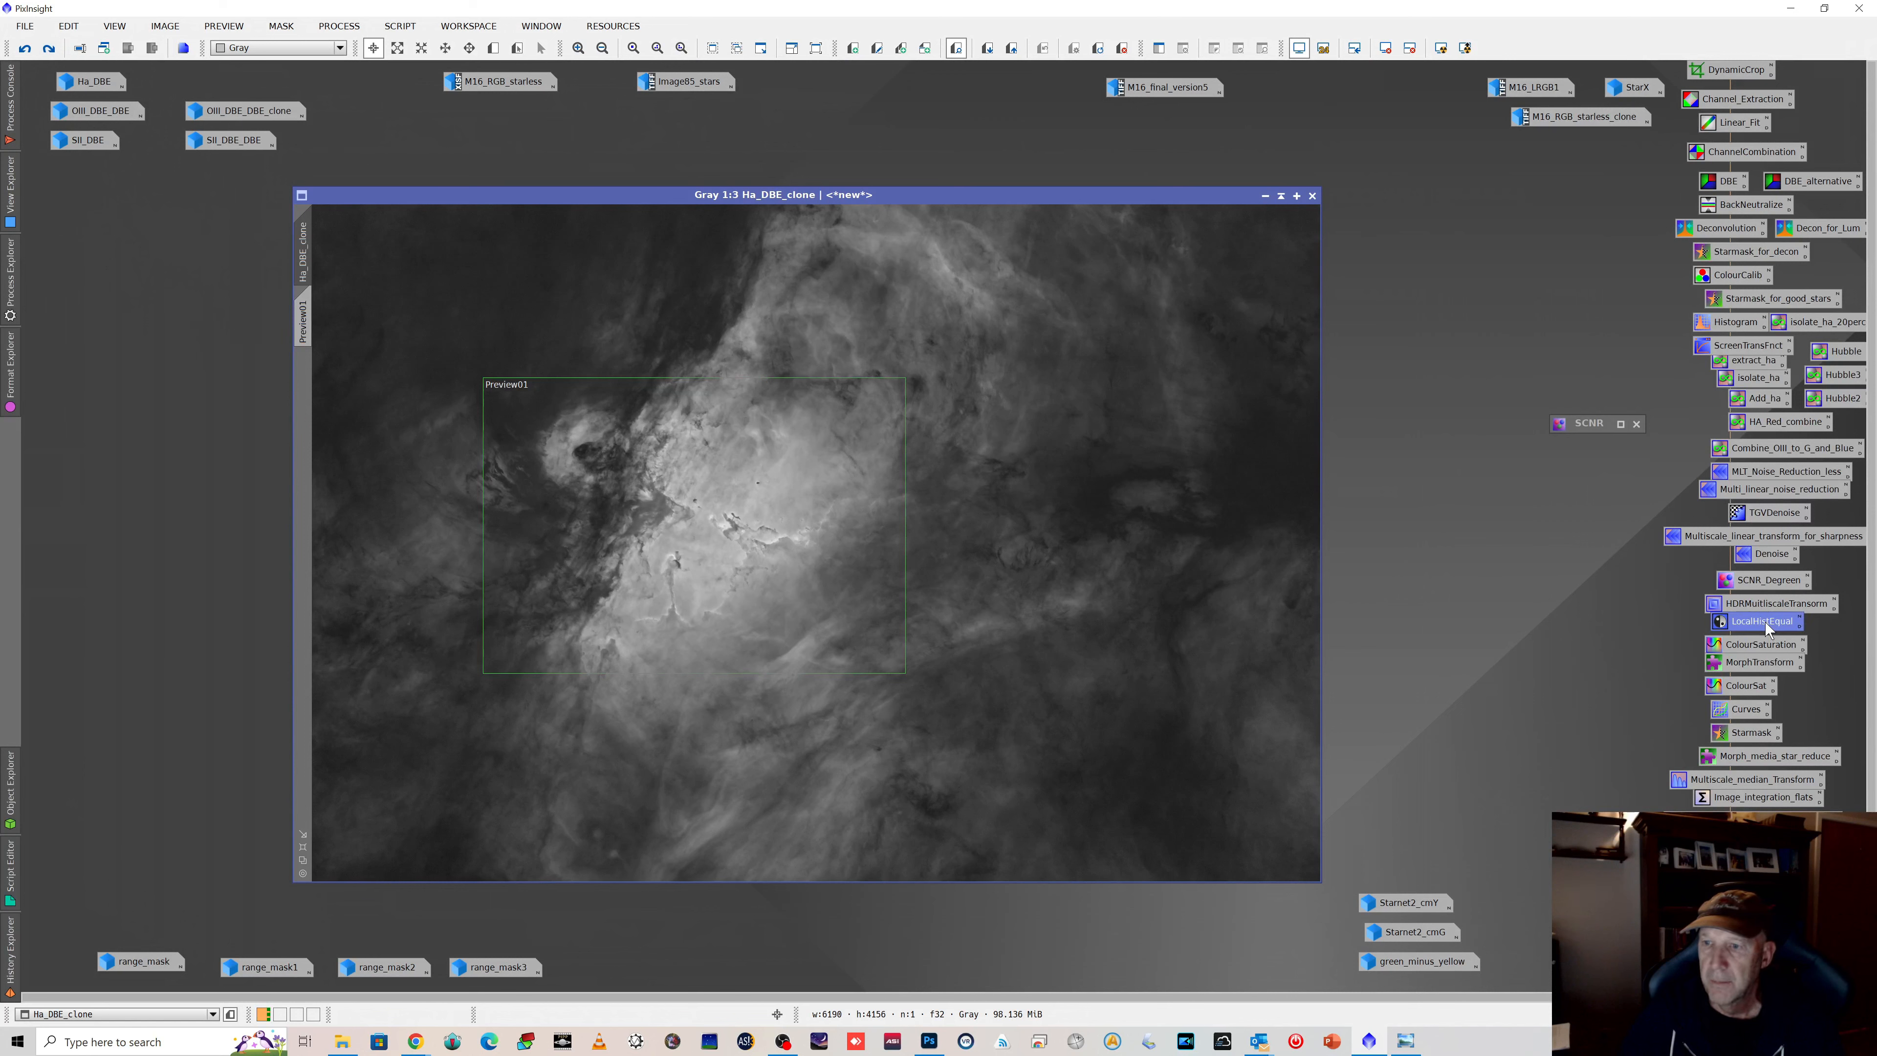
pyautogui.doubleClick(1766, 627)
pyautogui.moveTo(1527, 589); pyautogui.dragTo(1469, 320)
pyautogui.moveTo(1577, 348); pyautogui.dragTo(1435, 363)
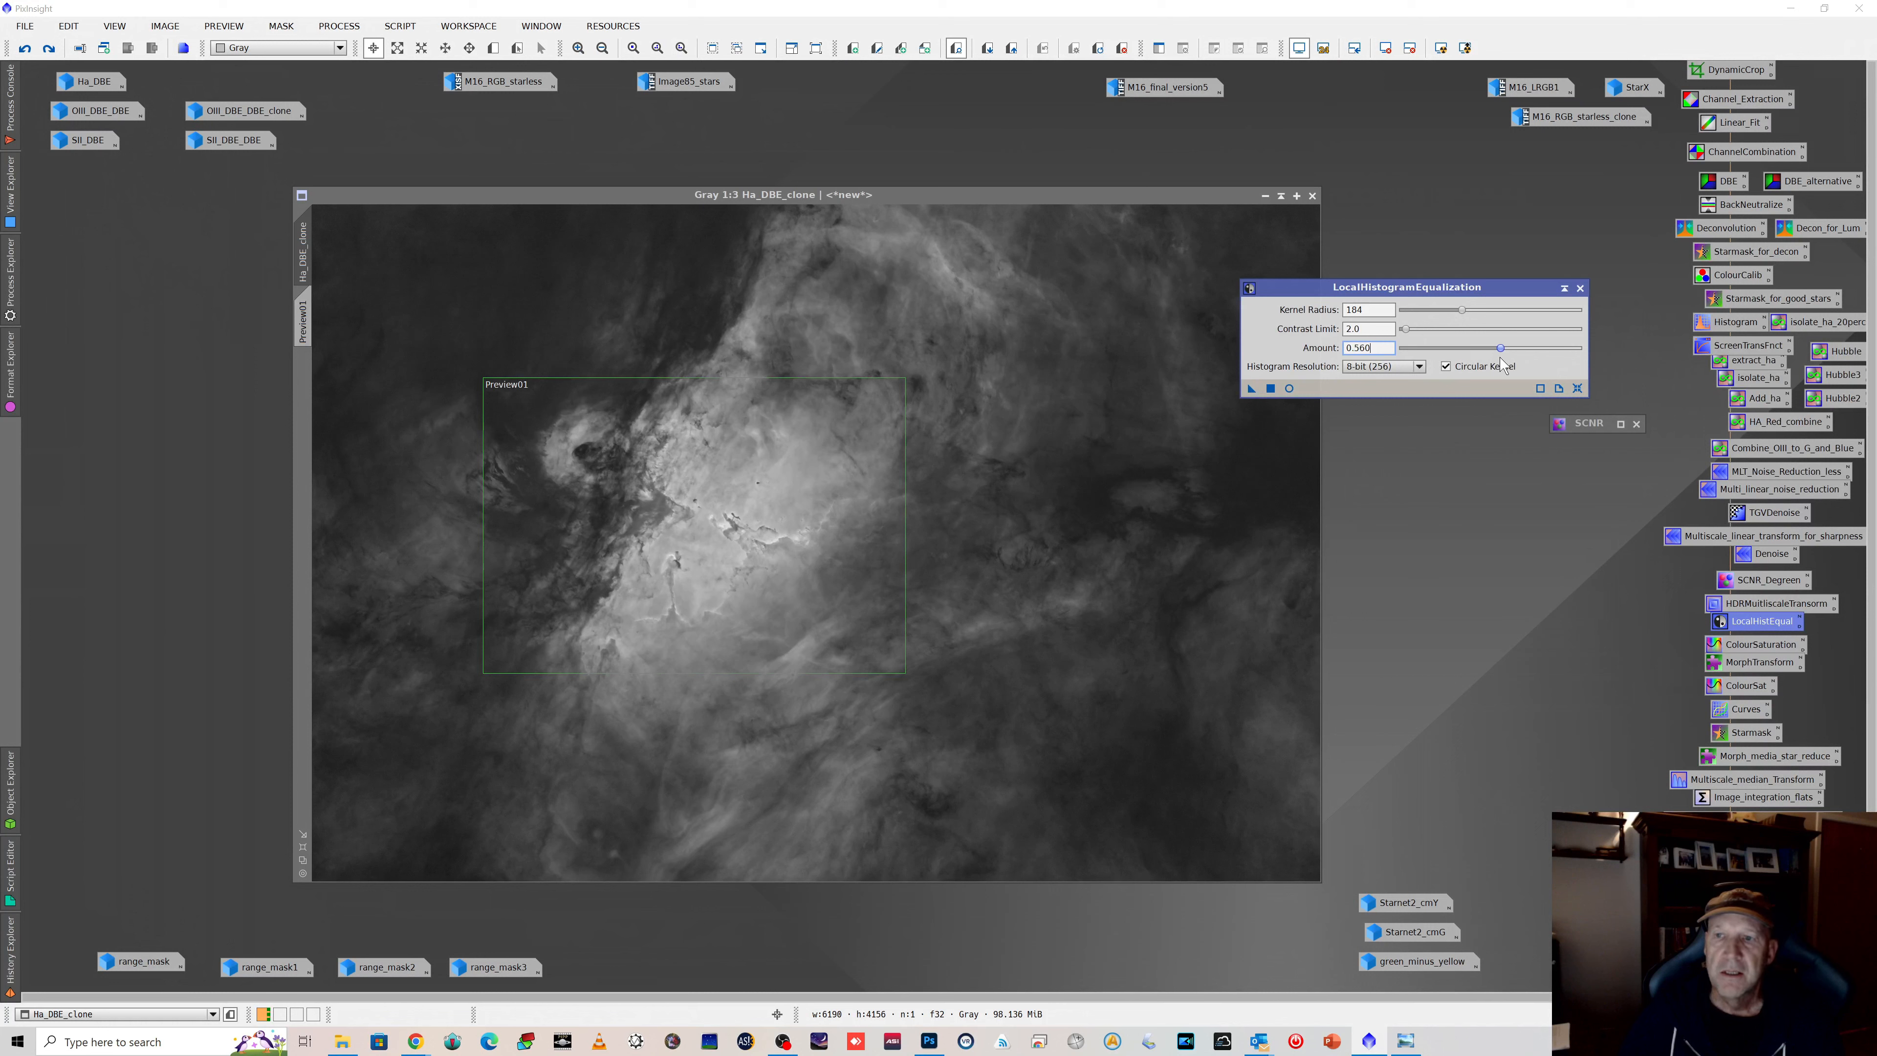
pyautogui.click(1580, 287)
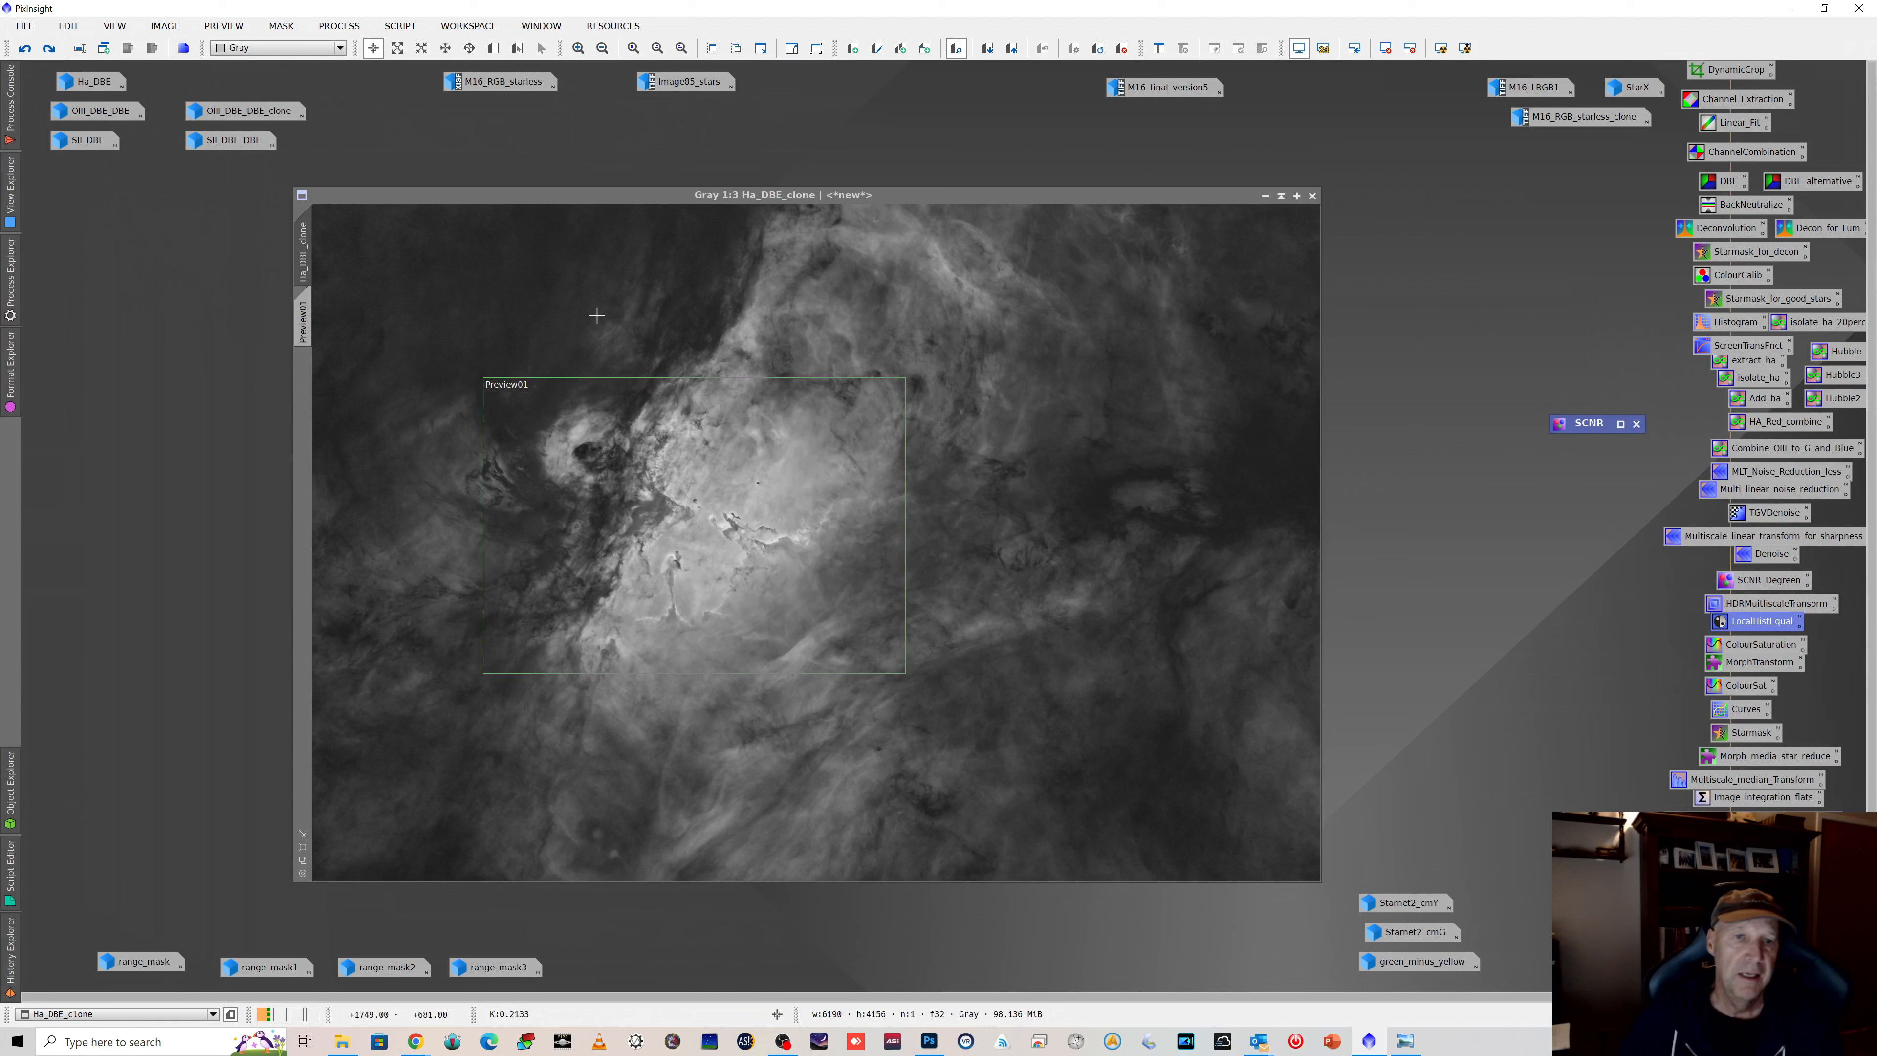
# Step: Compare Ha_DBE_clone before and after LocalHistogramEqualization by stepping through its history, ending with the edit redone
pyautogui.click(25, 52)
pyautogui.click(48, 52)
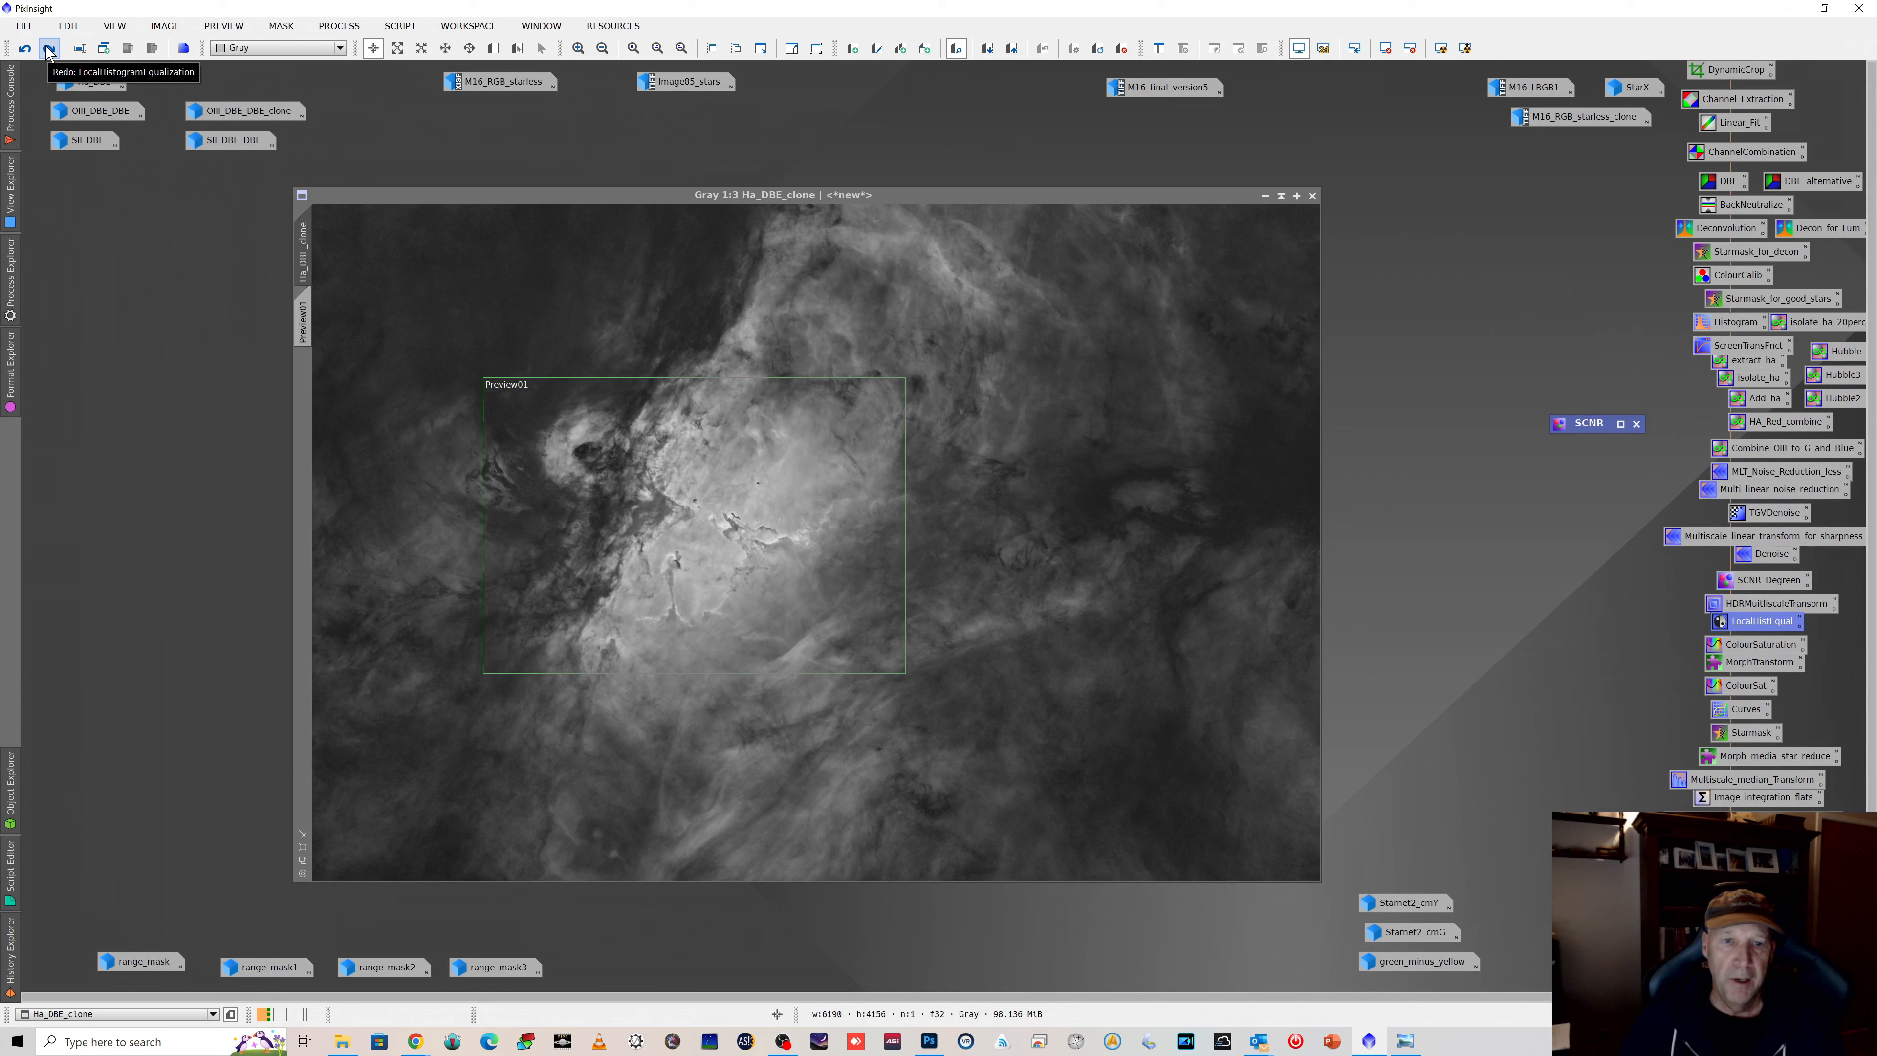
pyautogui.click(48, 50)
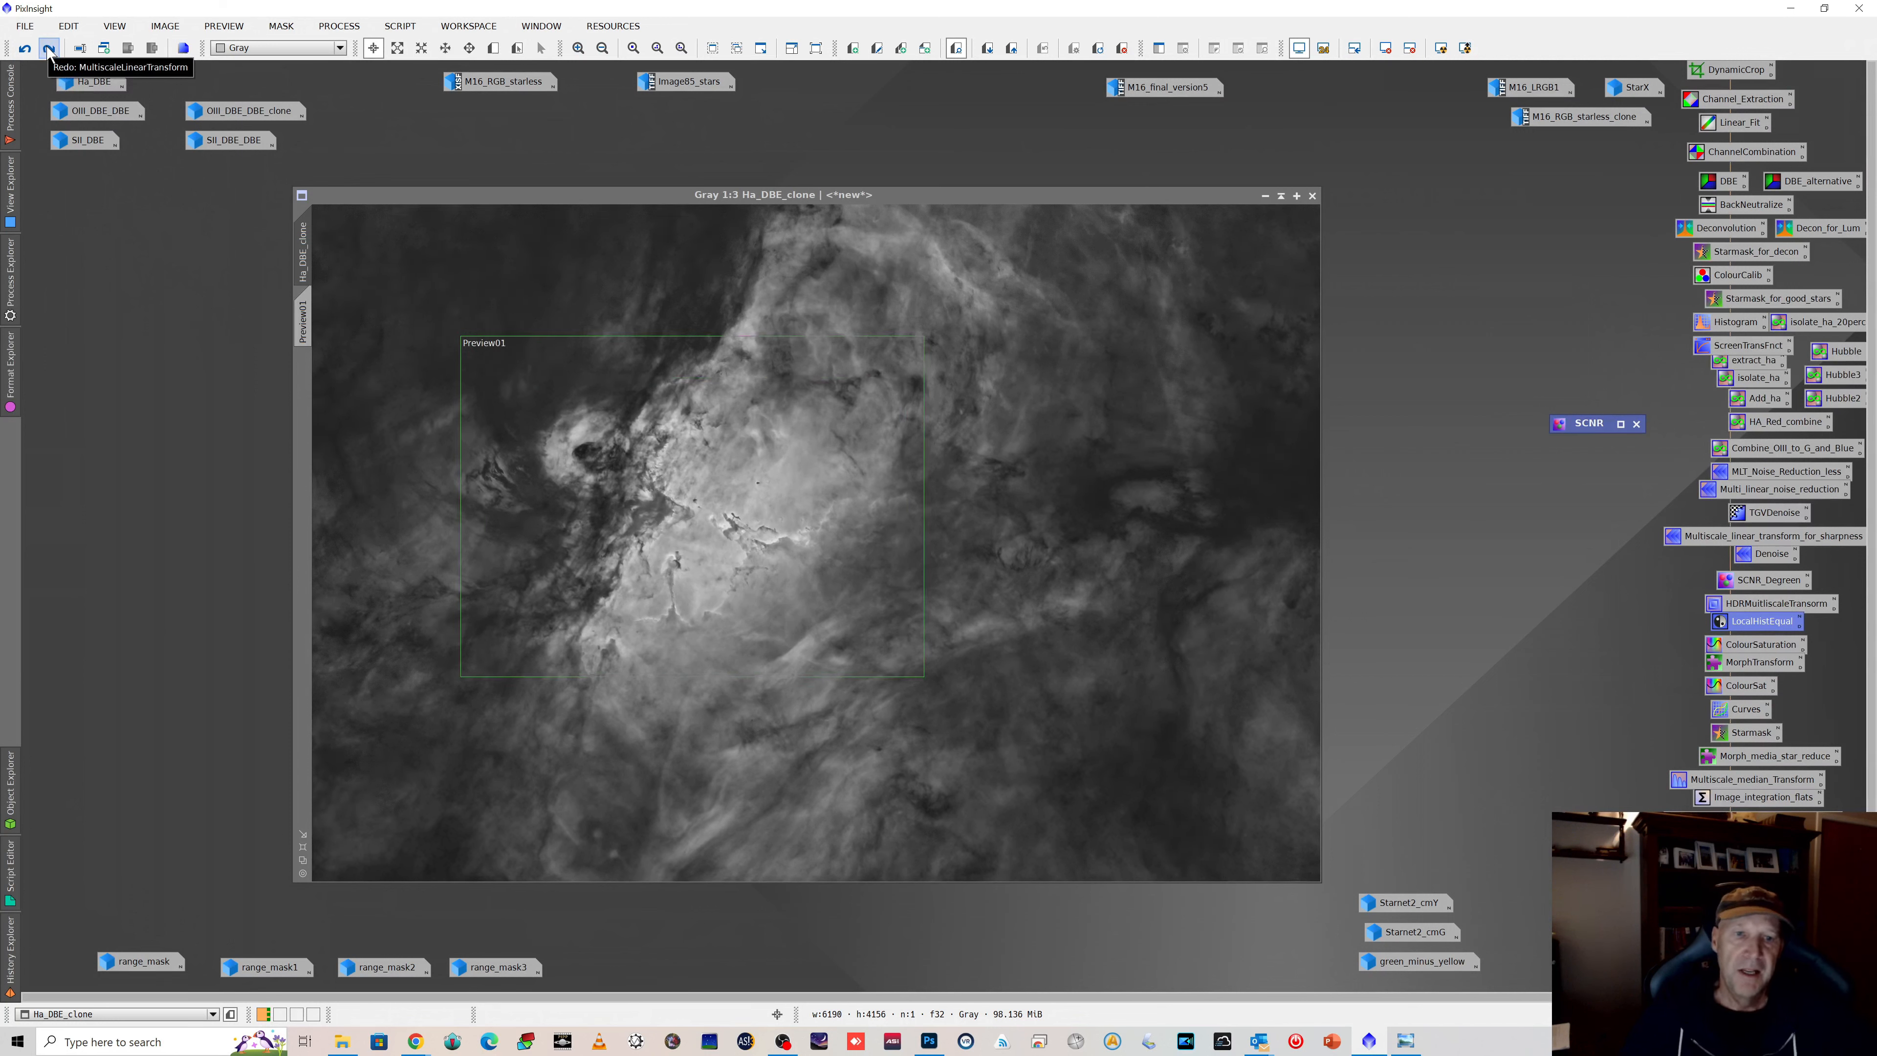
pyautogui.click(48, 50)
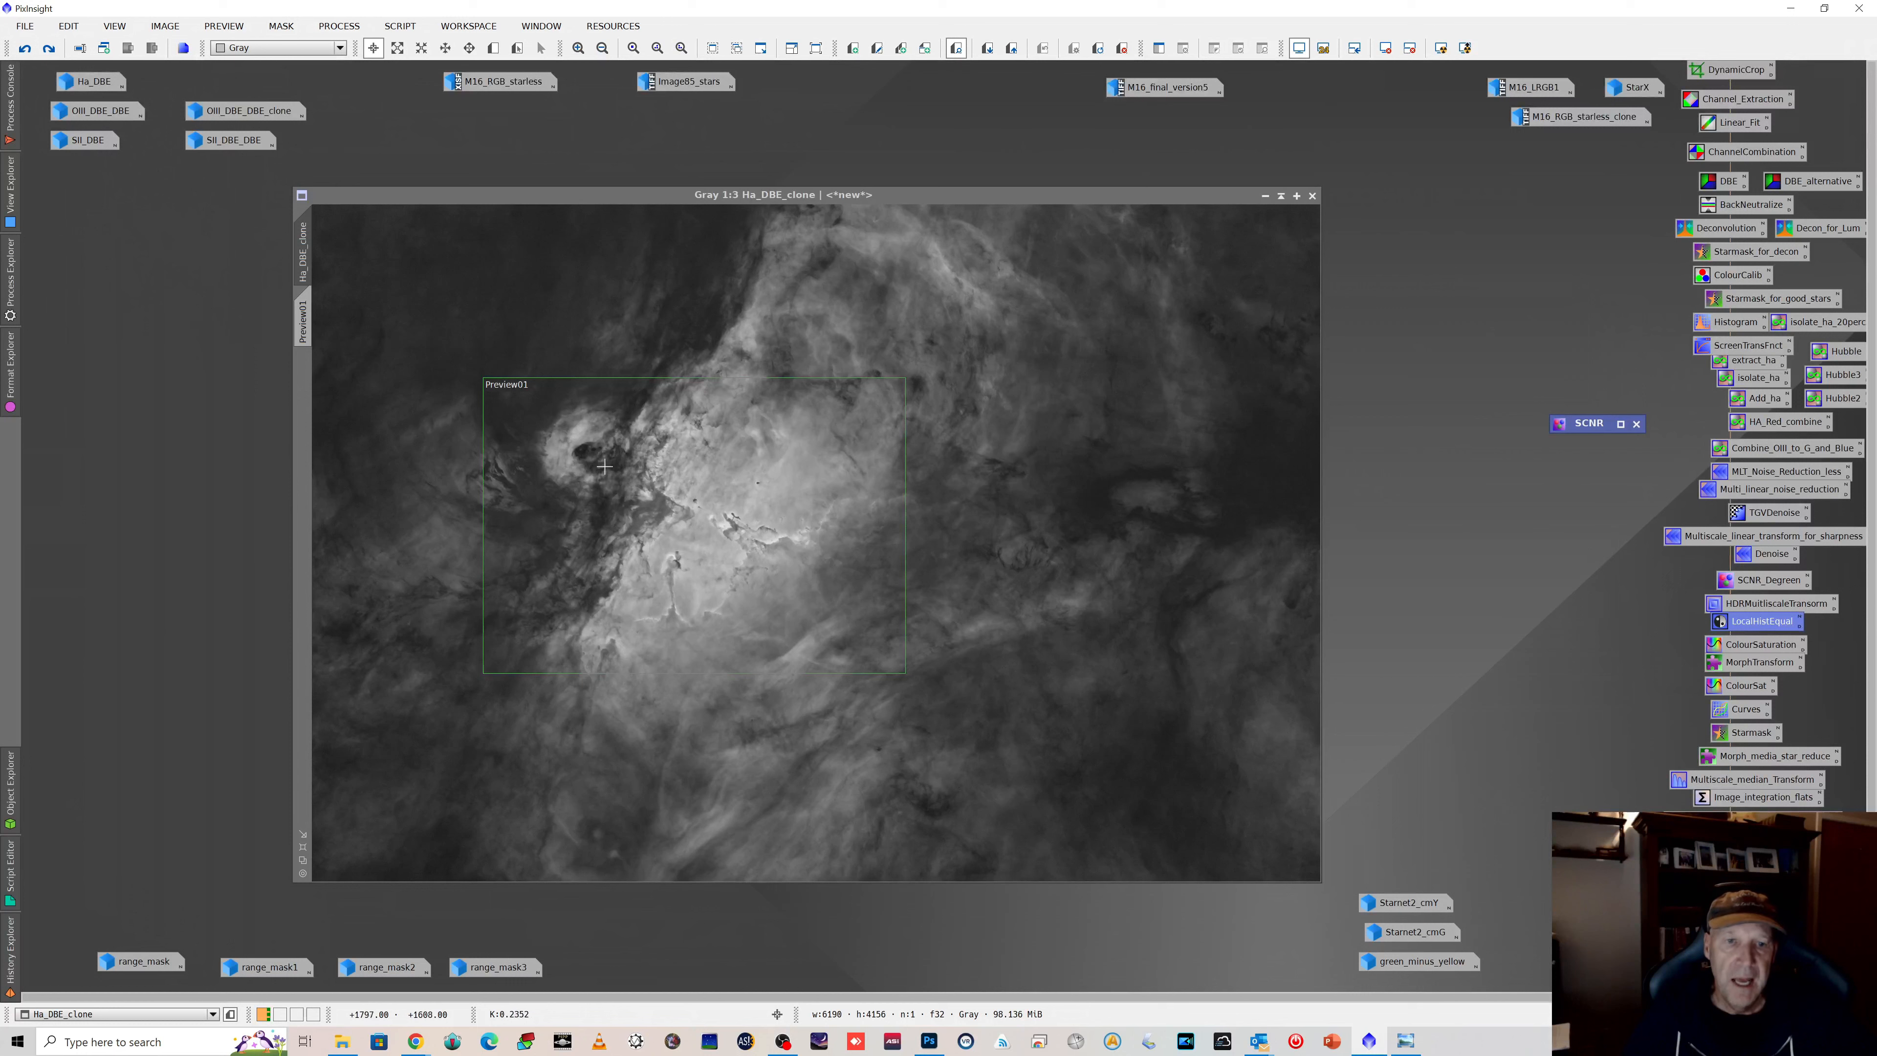
pyautogui.click(48, 51)
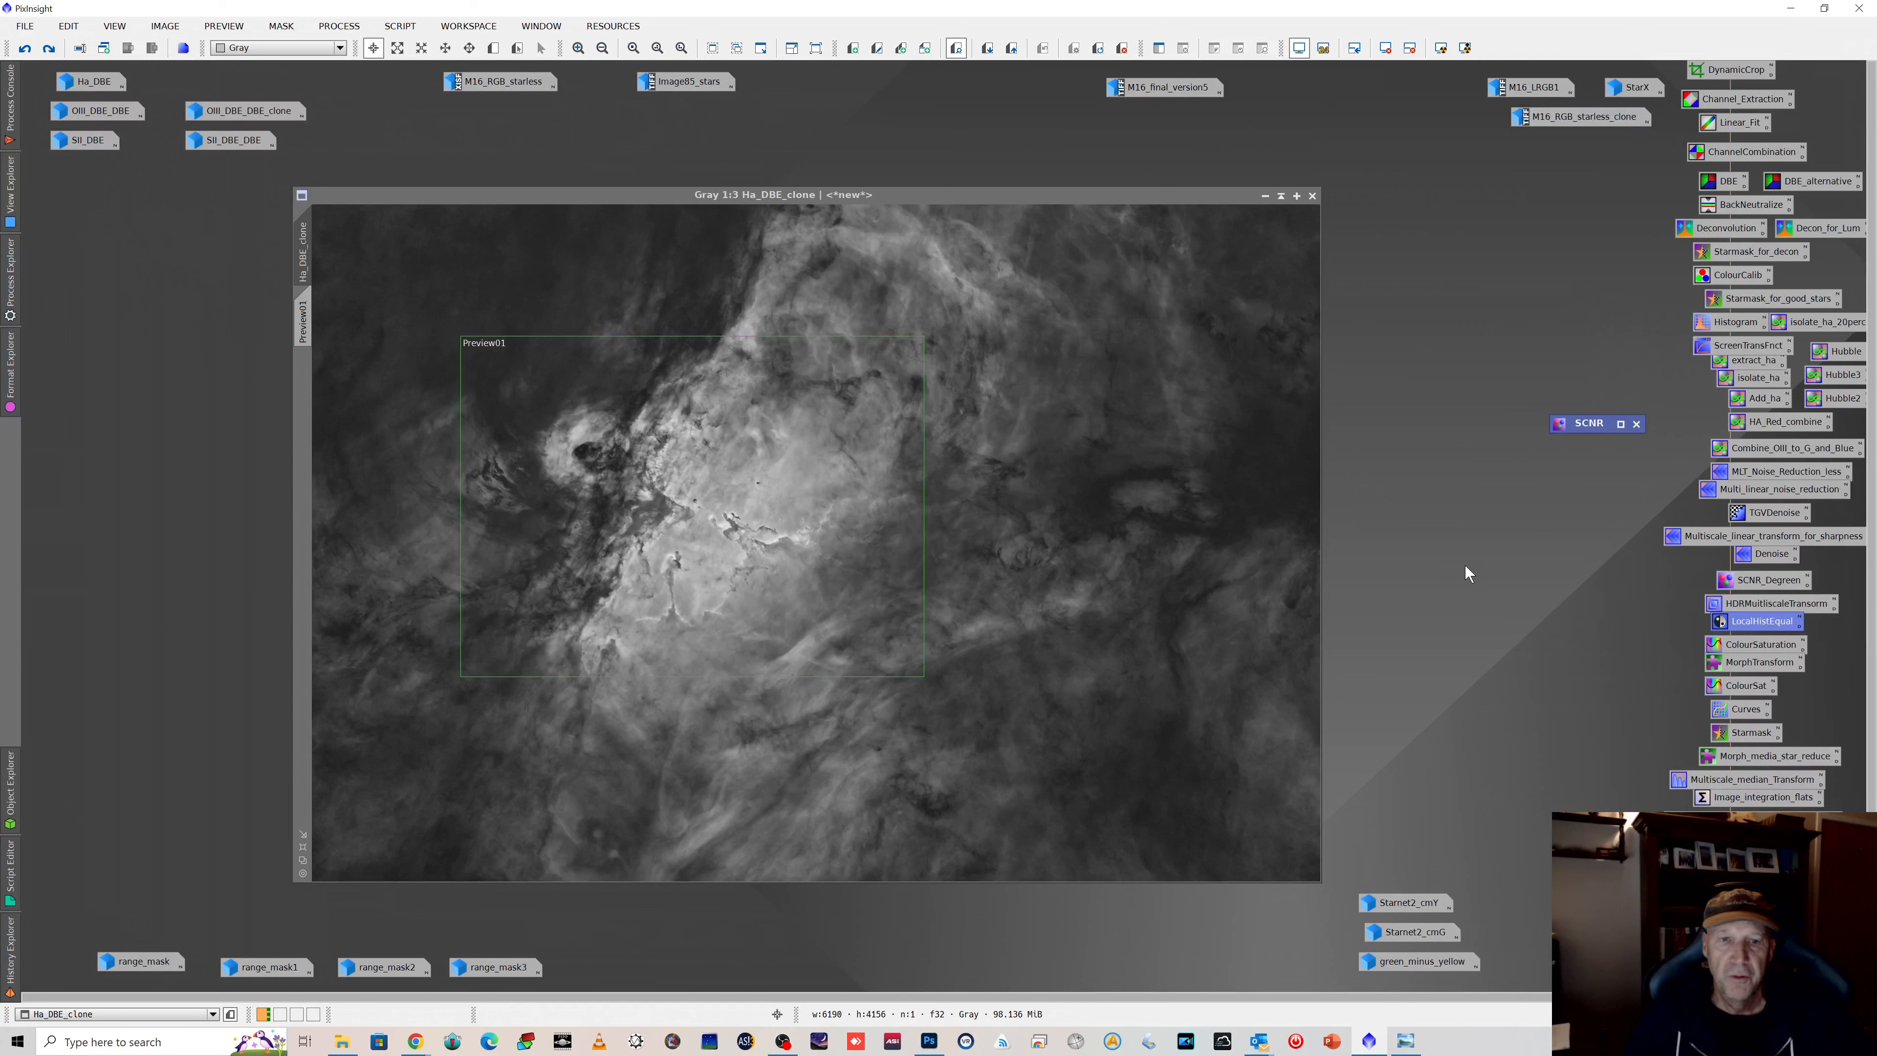
# Step: Examine the pillars up close, open the saved MultiscaleLinearTransform sharpening settings, and set layer 2's bias to 0.05
pyautogui.scroll(1, 655, 525)
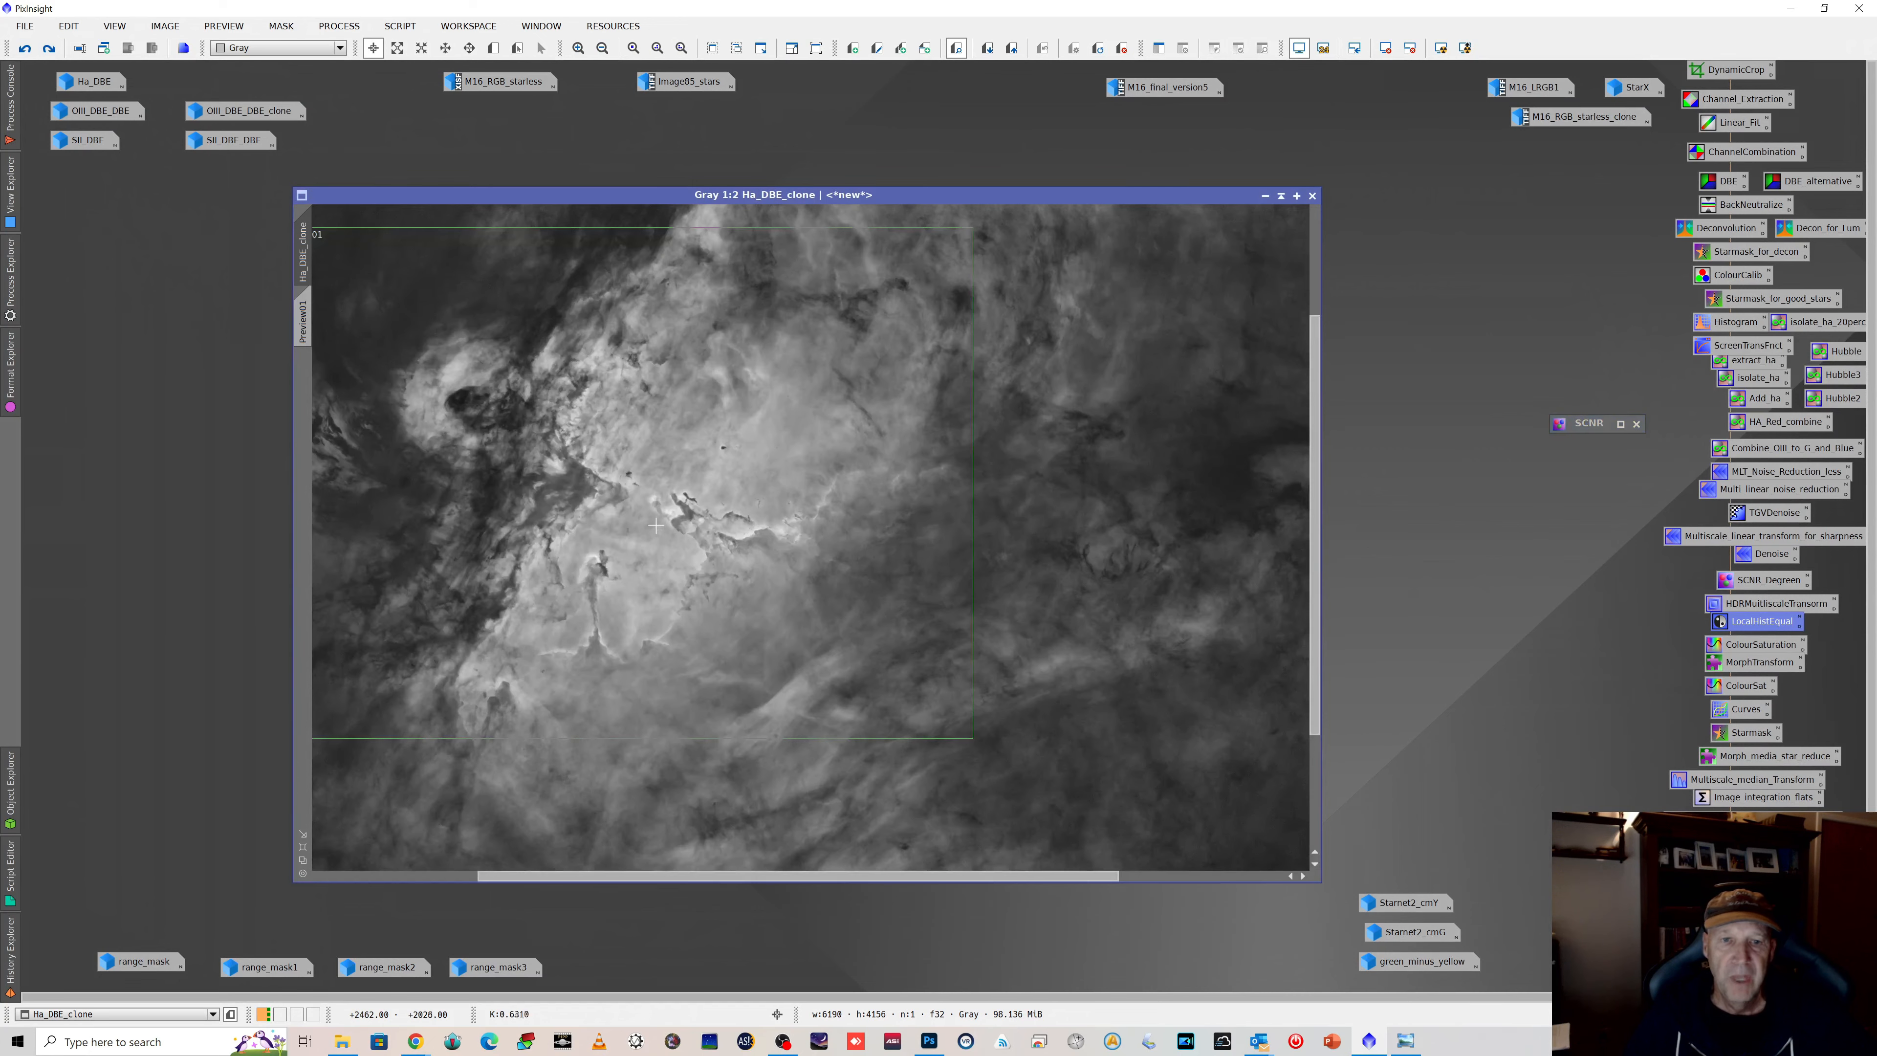
pyautogui.scroll(1, 659, 519)
pyautogui.scroll(-1, 664, 519)
pyautogui.scroll(1, 664, 519)
pyautogui.moveTo(853, 875); pyautogui.dragTo(731, 876)
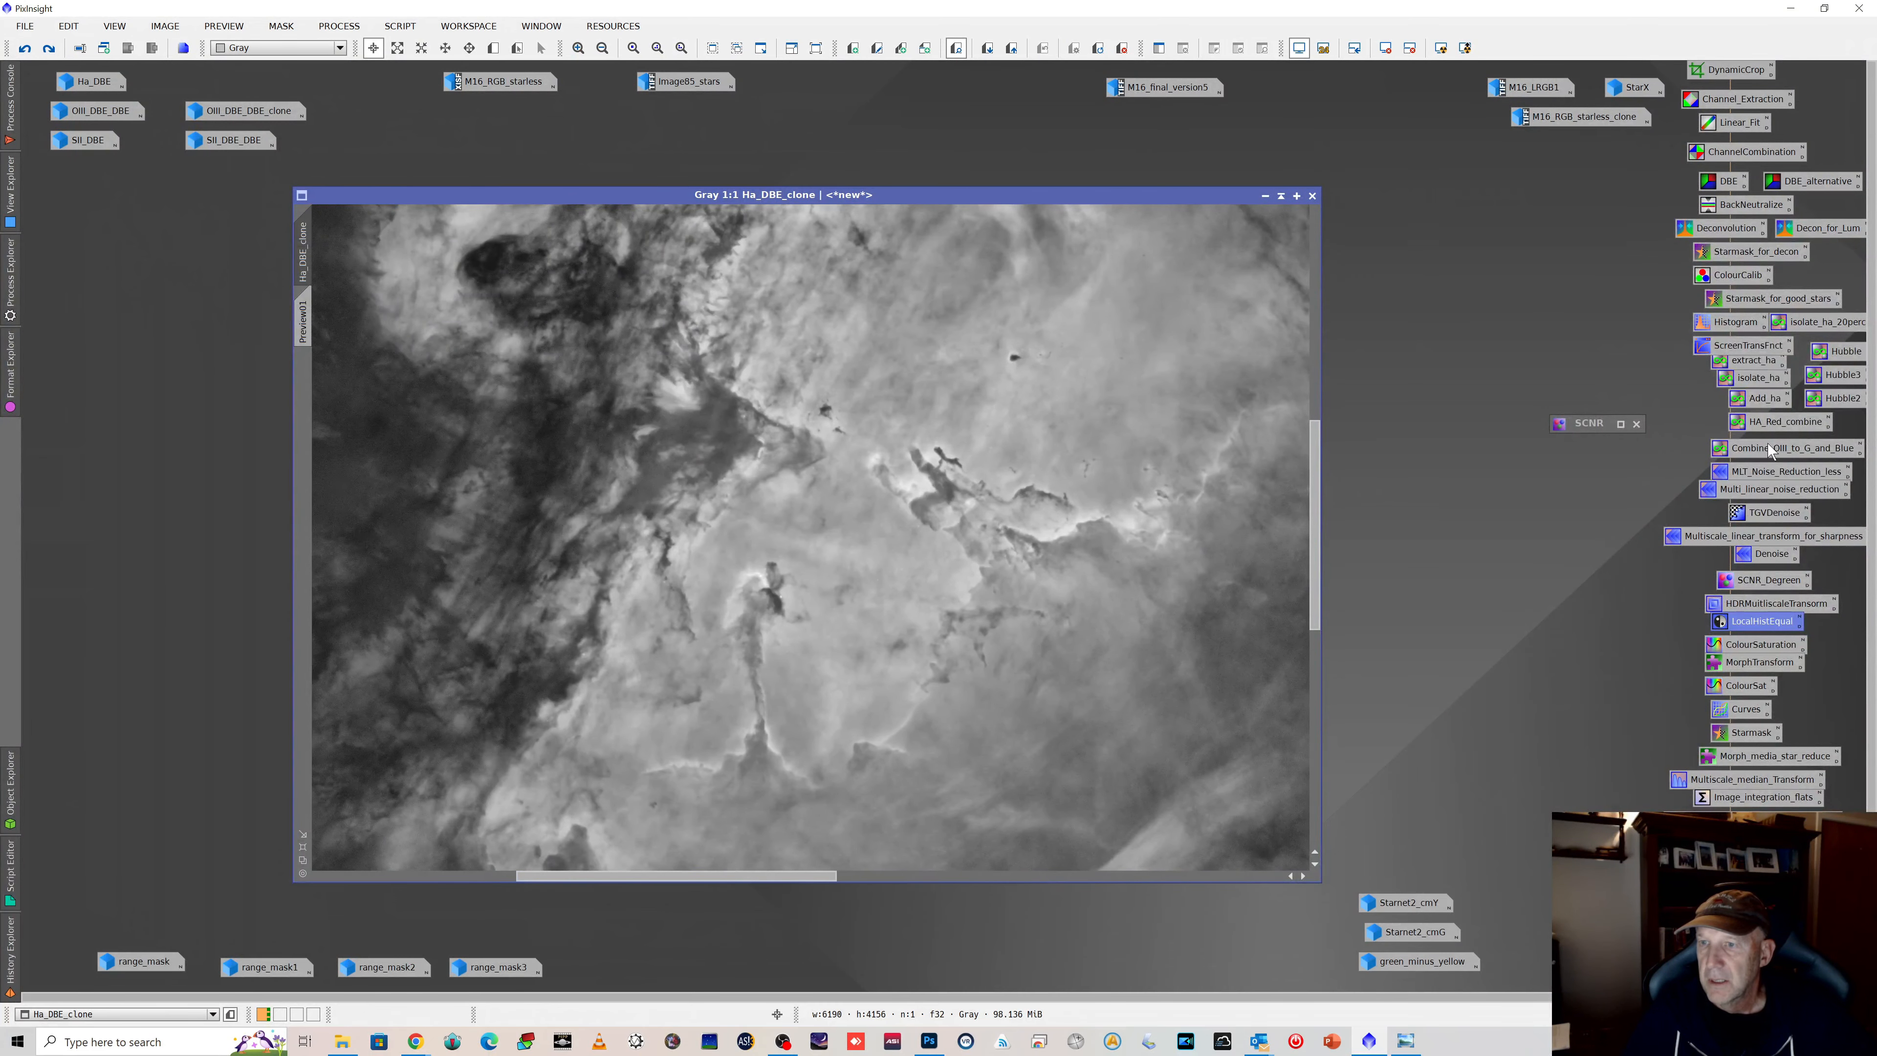
pyautogui.doubleClick(1773, 537)
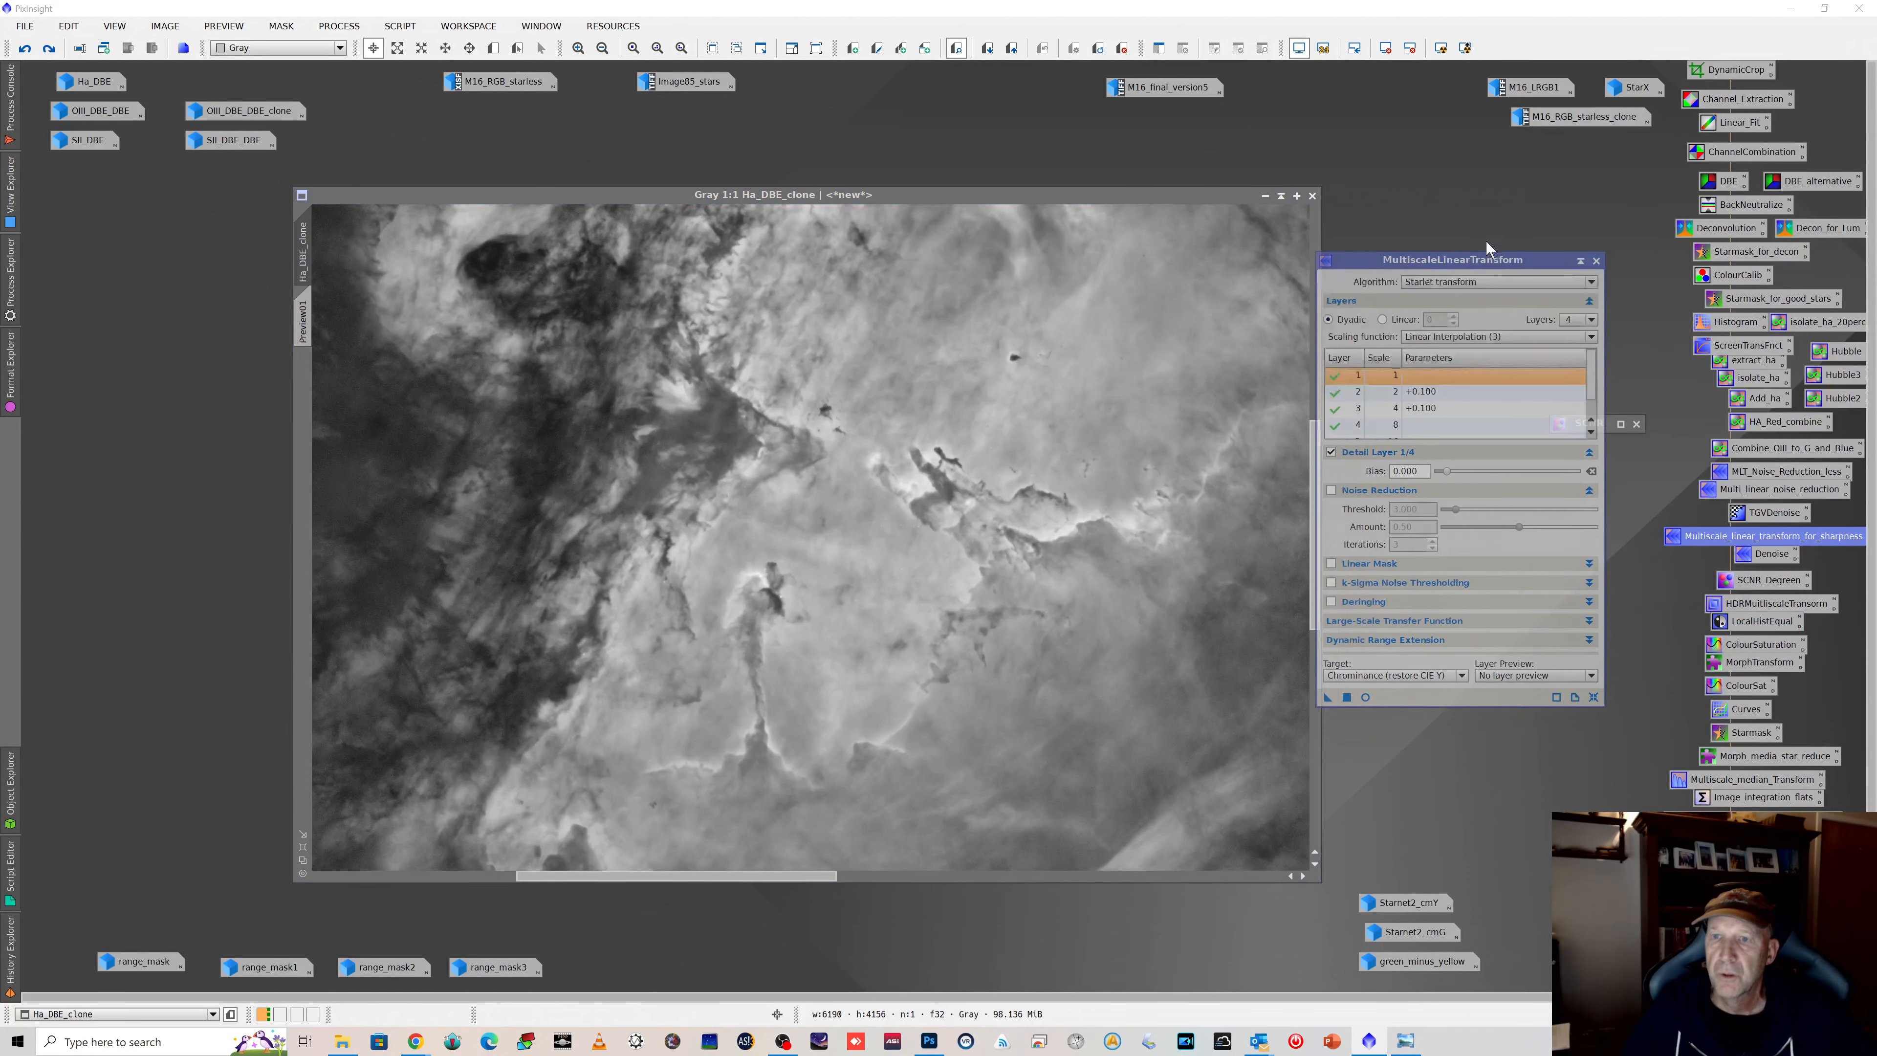
pyautogui.moveTo(1486, 242); pyautogui.dragTo(1524, 176)
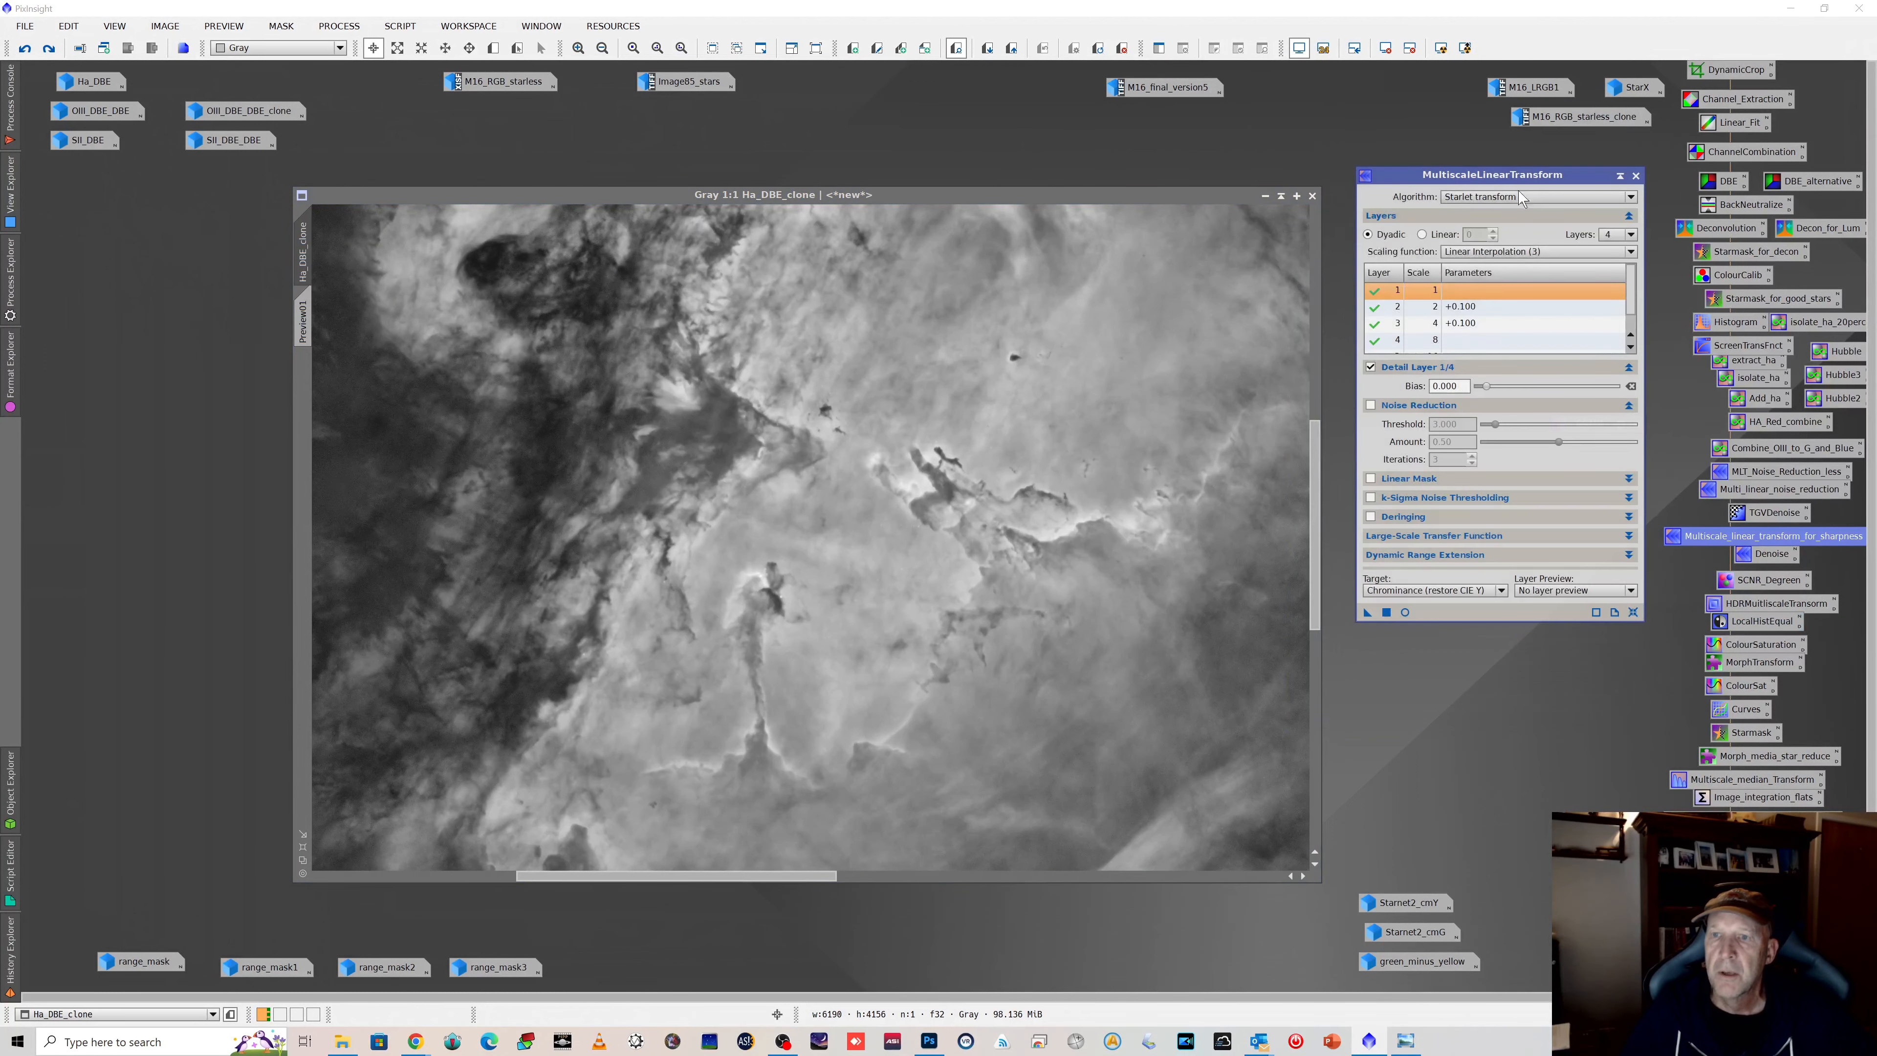
pyautogui.click(1476, 307)
pyautogui.doubleClick(1450, 386)
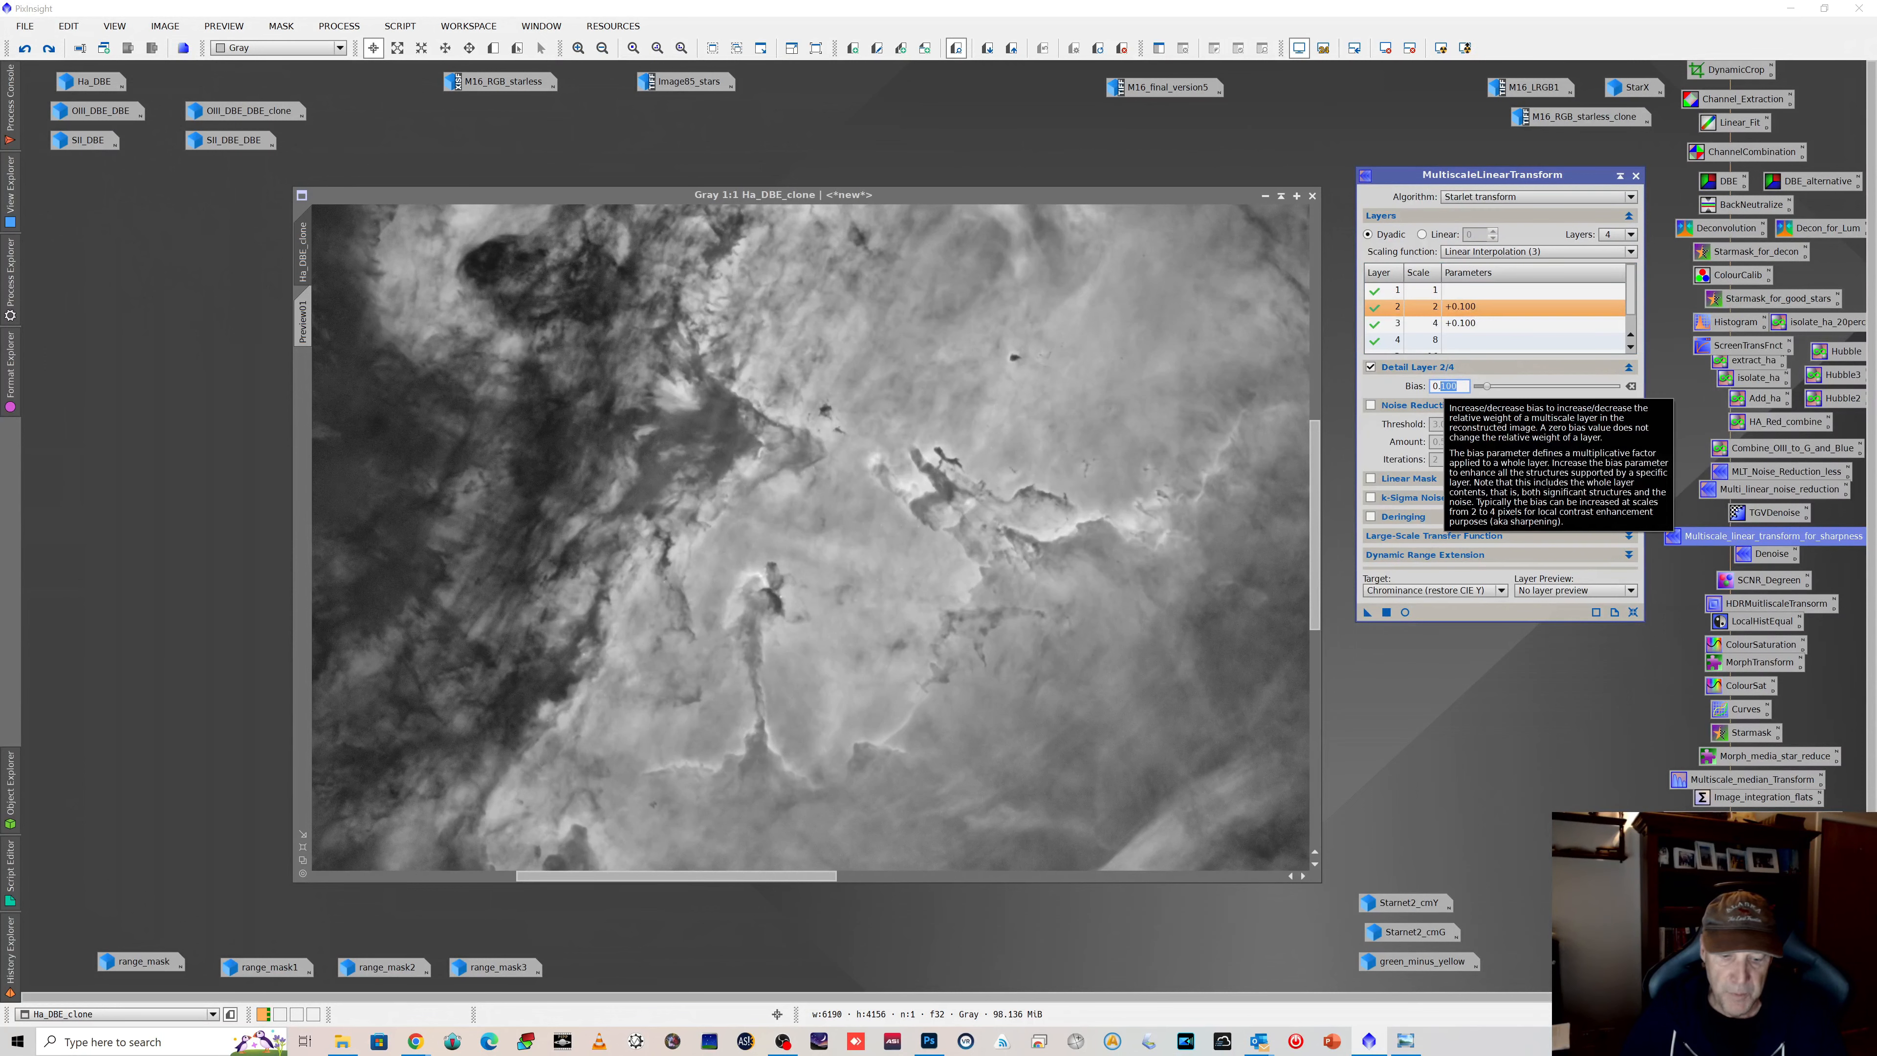
pyautogui.write('05')
# Step: Set the bias of MultiscaleLinearTransform layer 3 to 0.05 and the target to RGB/K components
pyautogui.click(1487, 326)
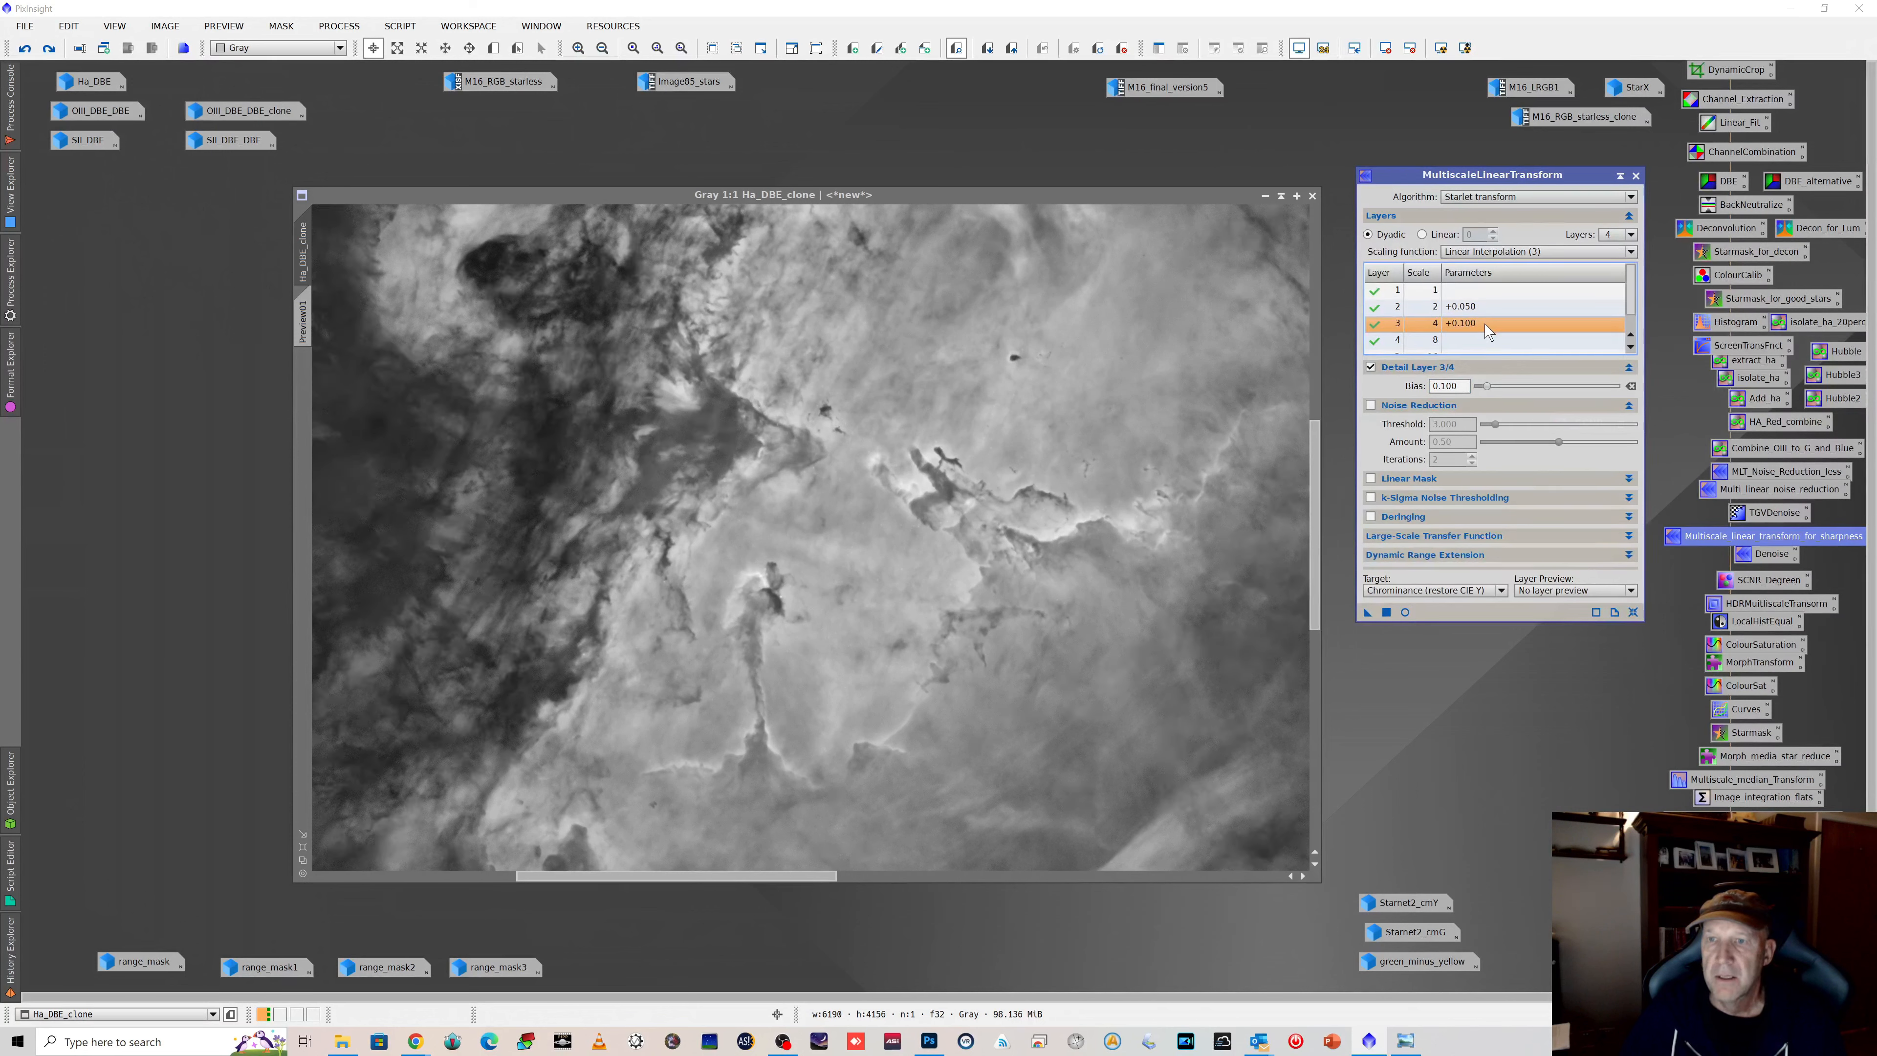
pyautogui.moveTo(1458, 387); pyautogui.dragTo(1452, 387)
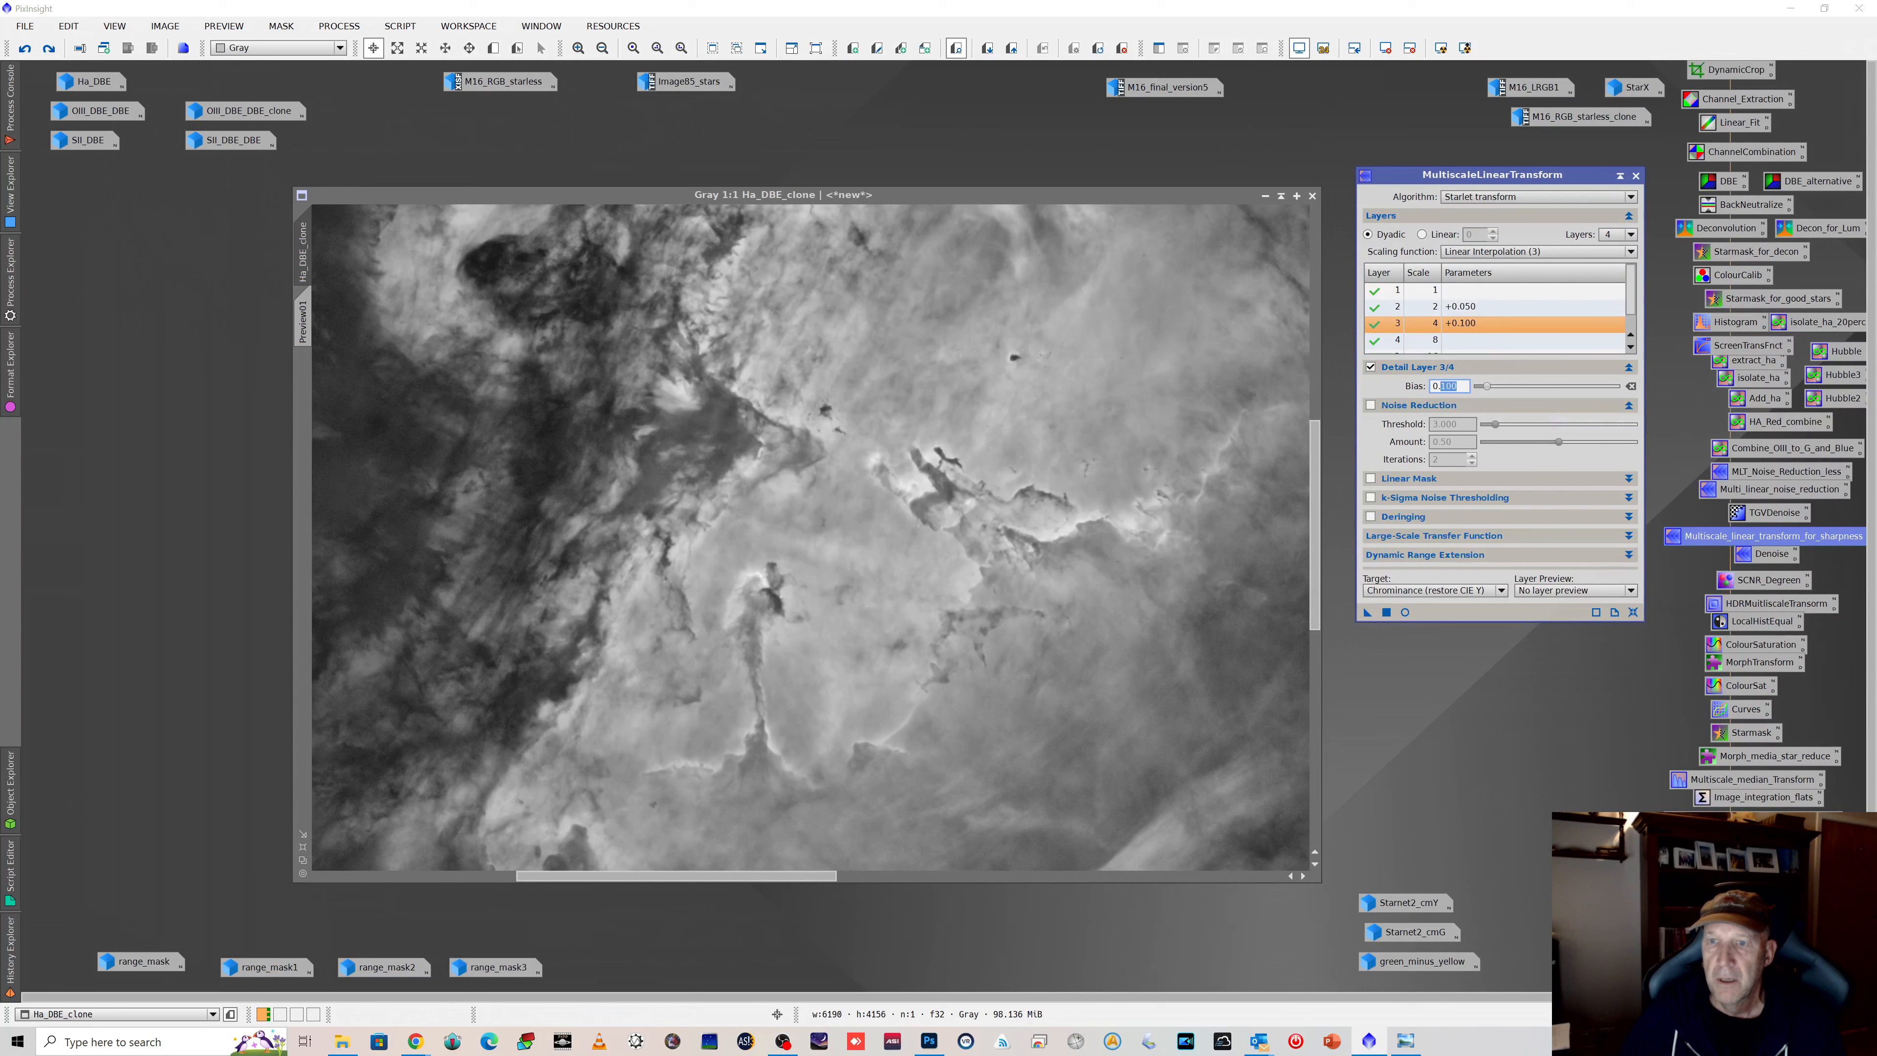
pyautogui.write('05')
pyautogui.click(1543, 344)
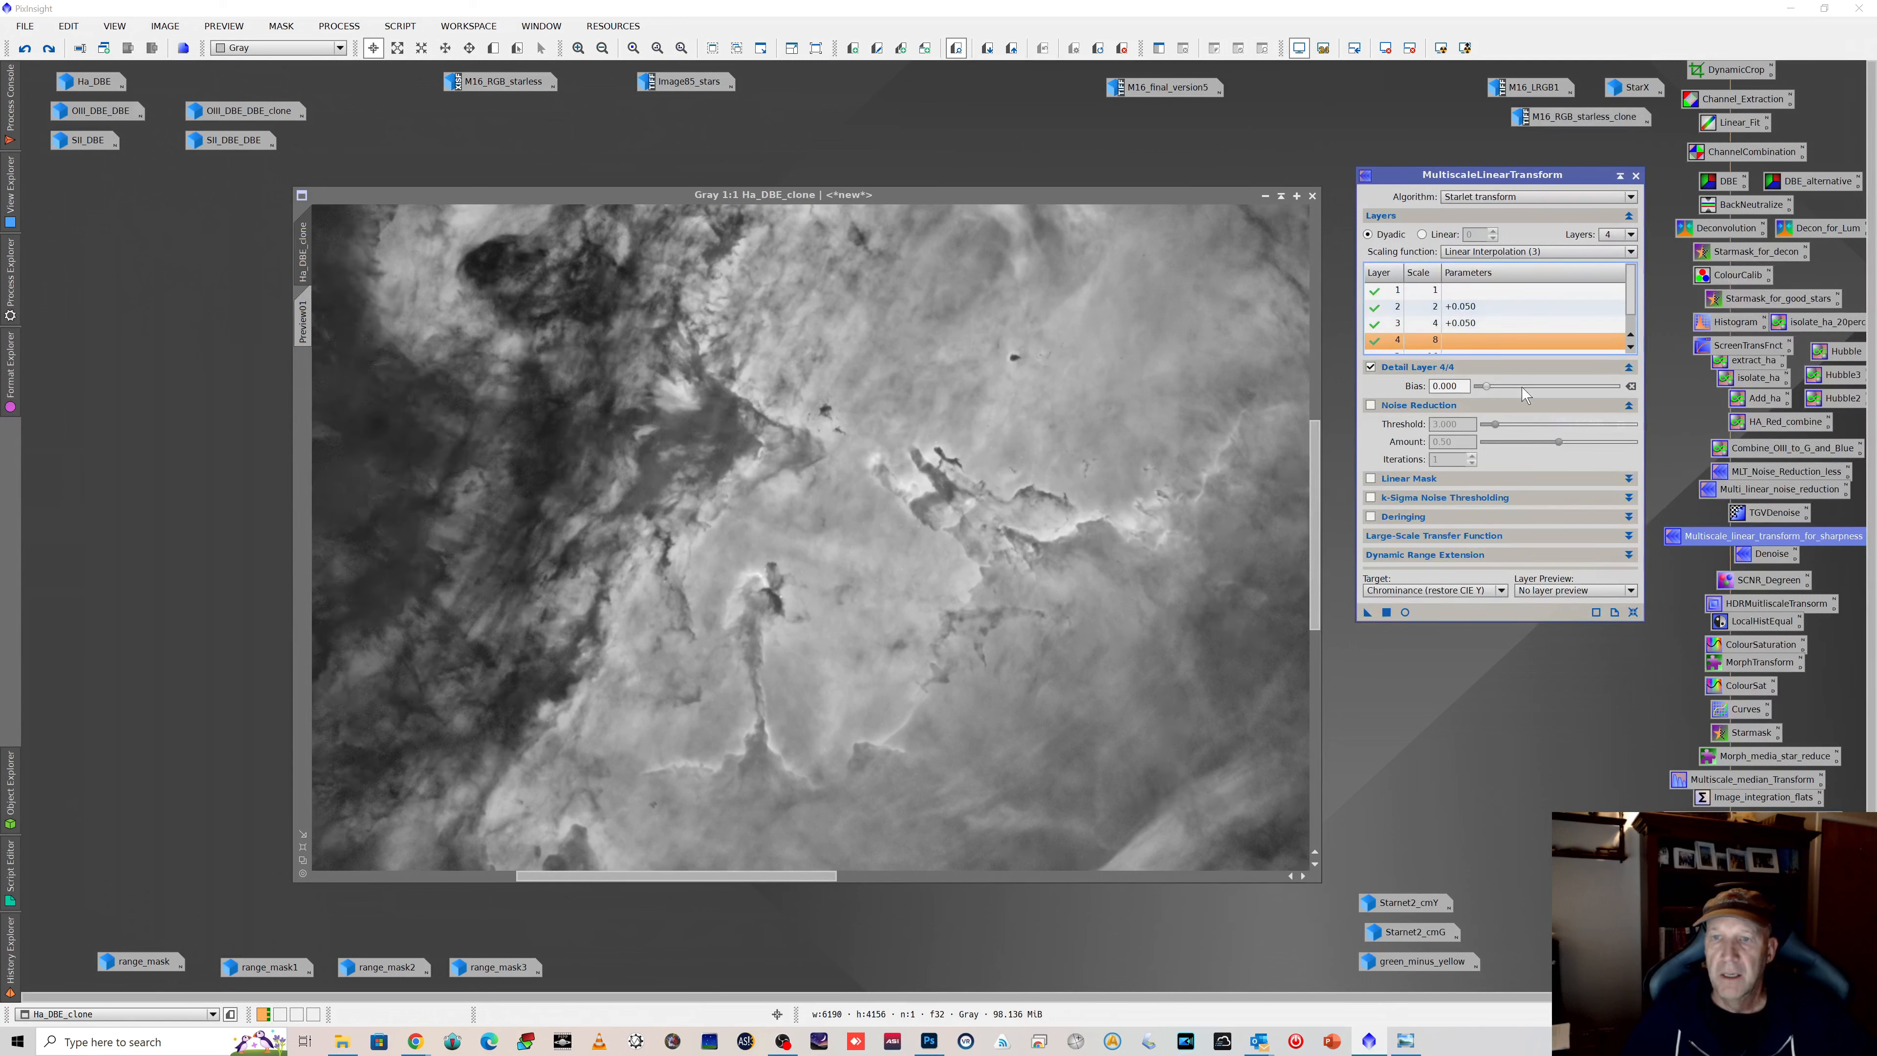
pyautogui.click(1435, 591)
pyautogui.click(1434, 572)
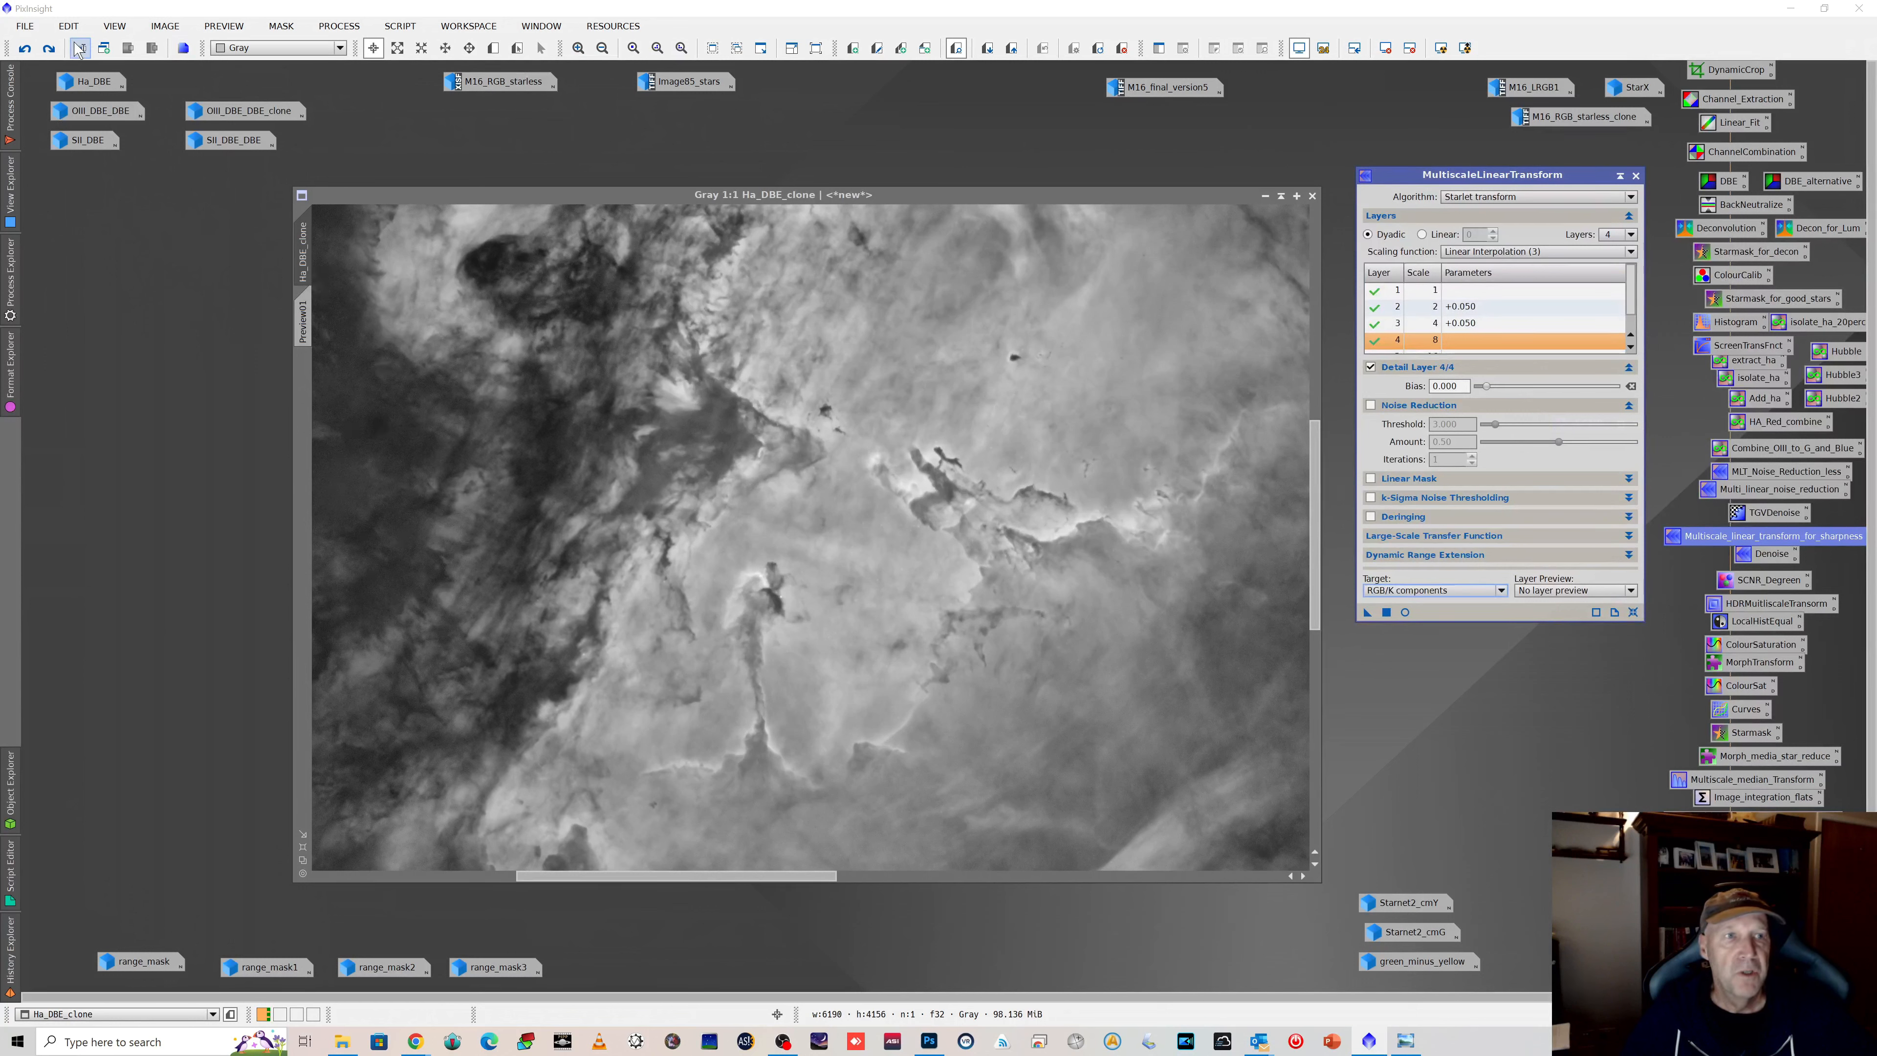
# Step: Redo the Ha_DBE_clone history through sharpening to the rename as Ha_DBE_Lum and close the MultiscaleLinearTransform dialog
pyautogui.click(48, 49)
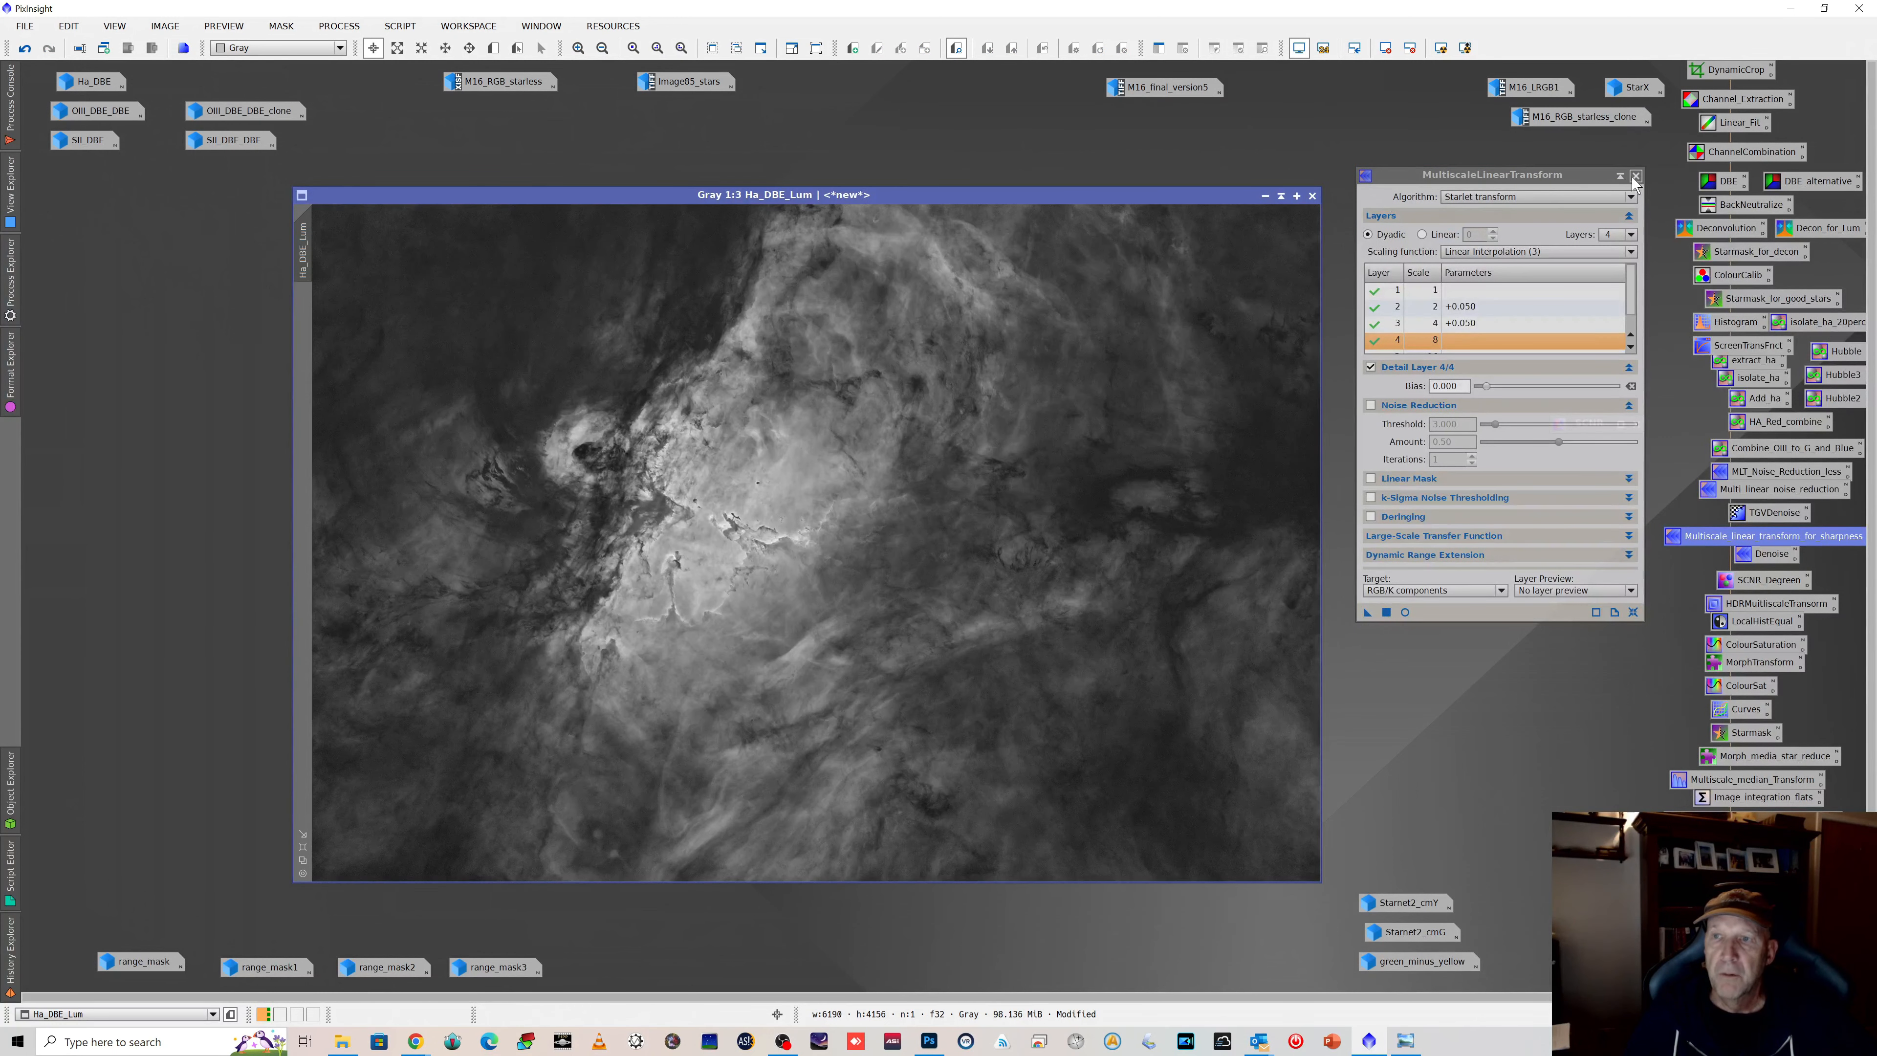
pyautogui.click(1634, 177)
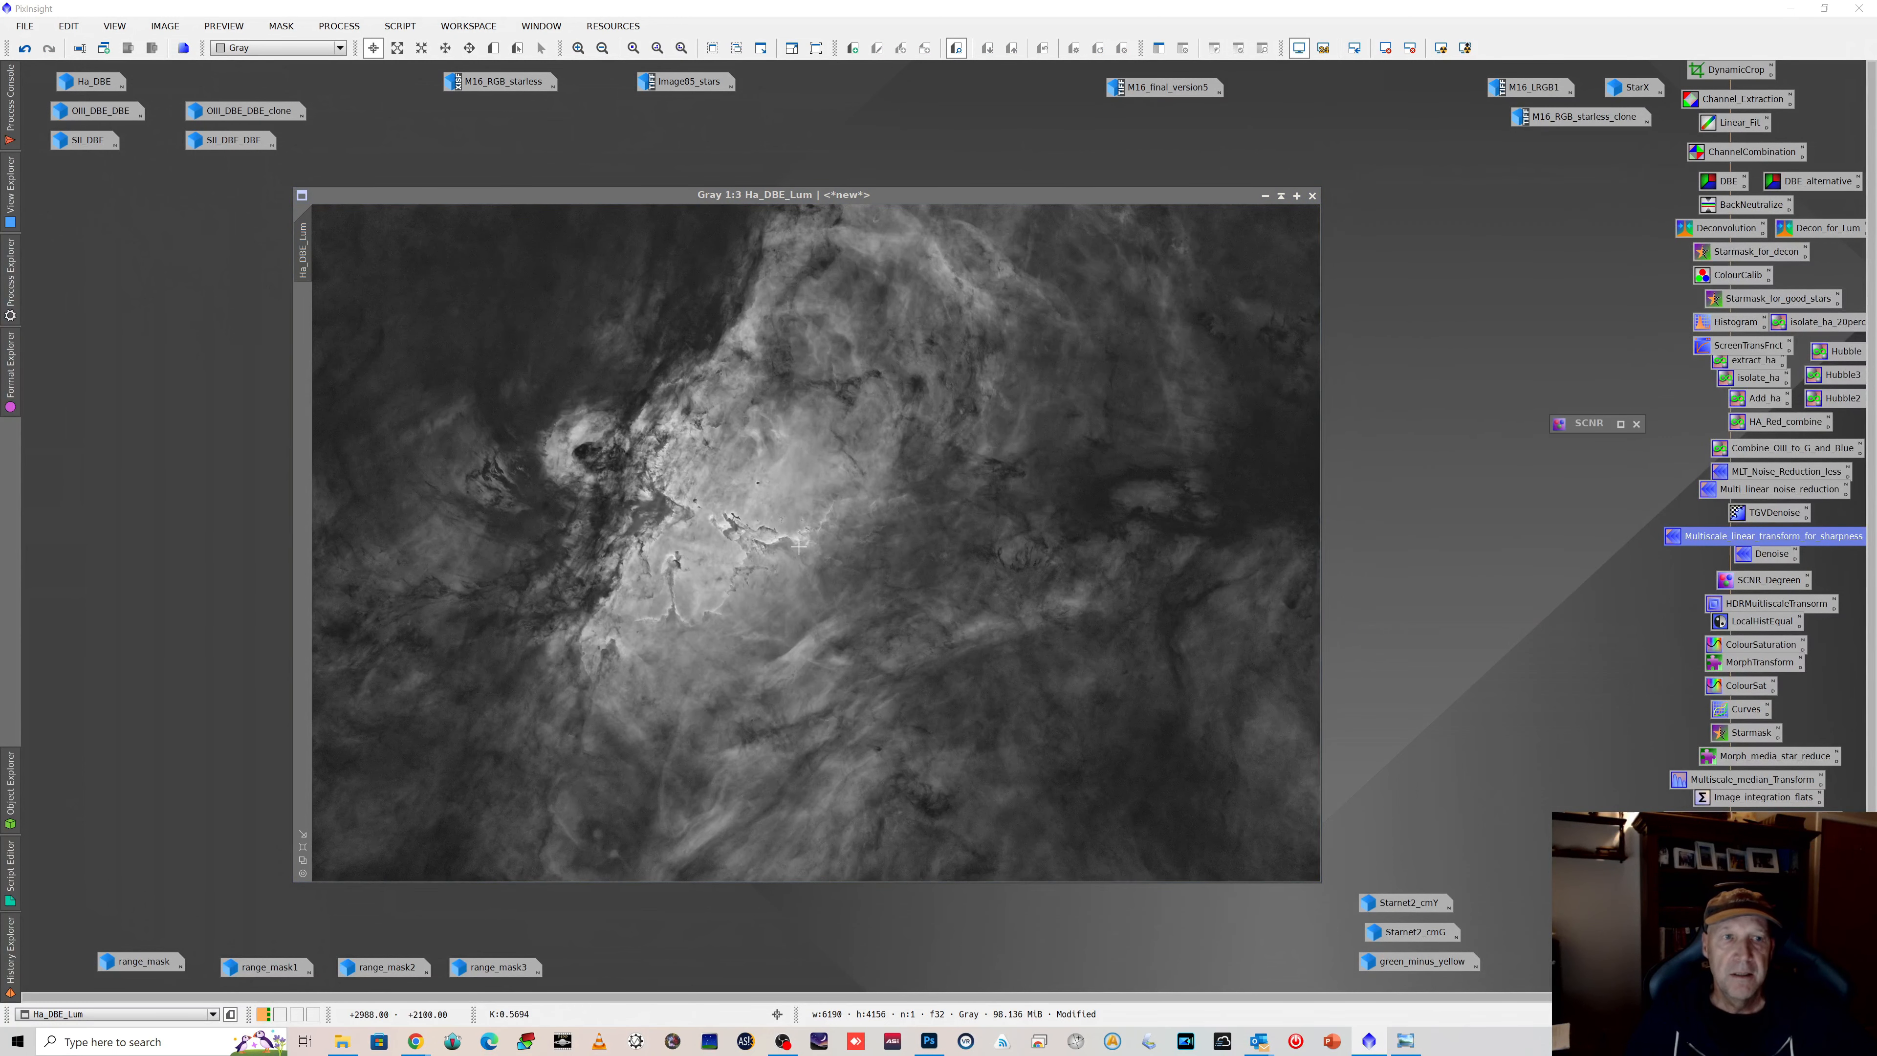
# Step: Open M16_RGB_starless, minimize the Ha_DBE_Lum image, and redo the LRGBCombination in the colour image's history
pyautogui.doubleClick(532, 81)
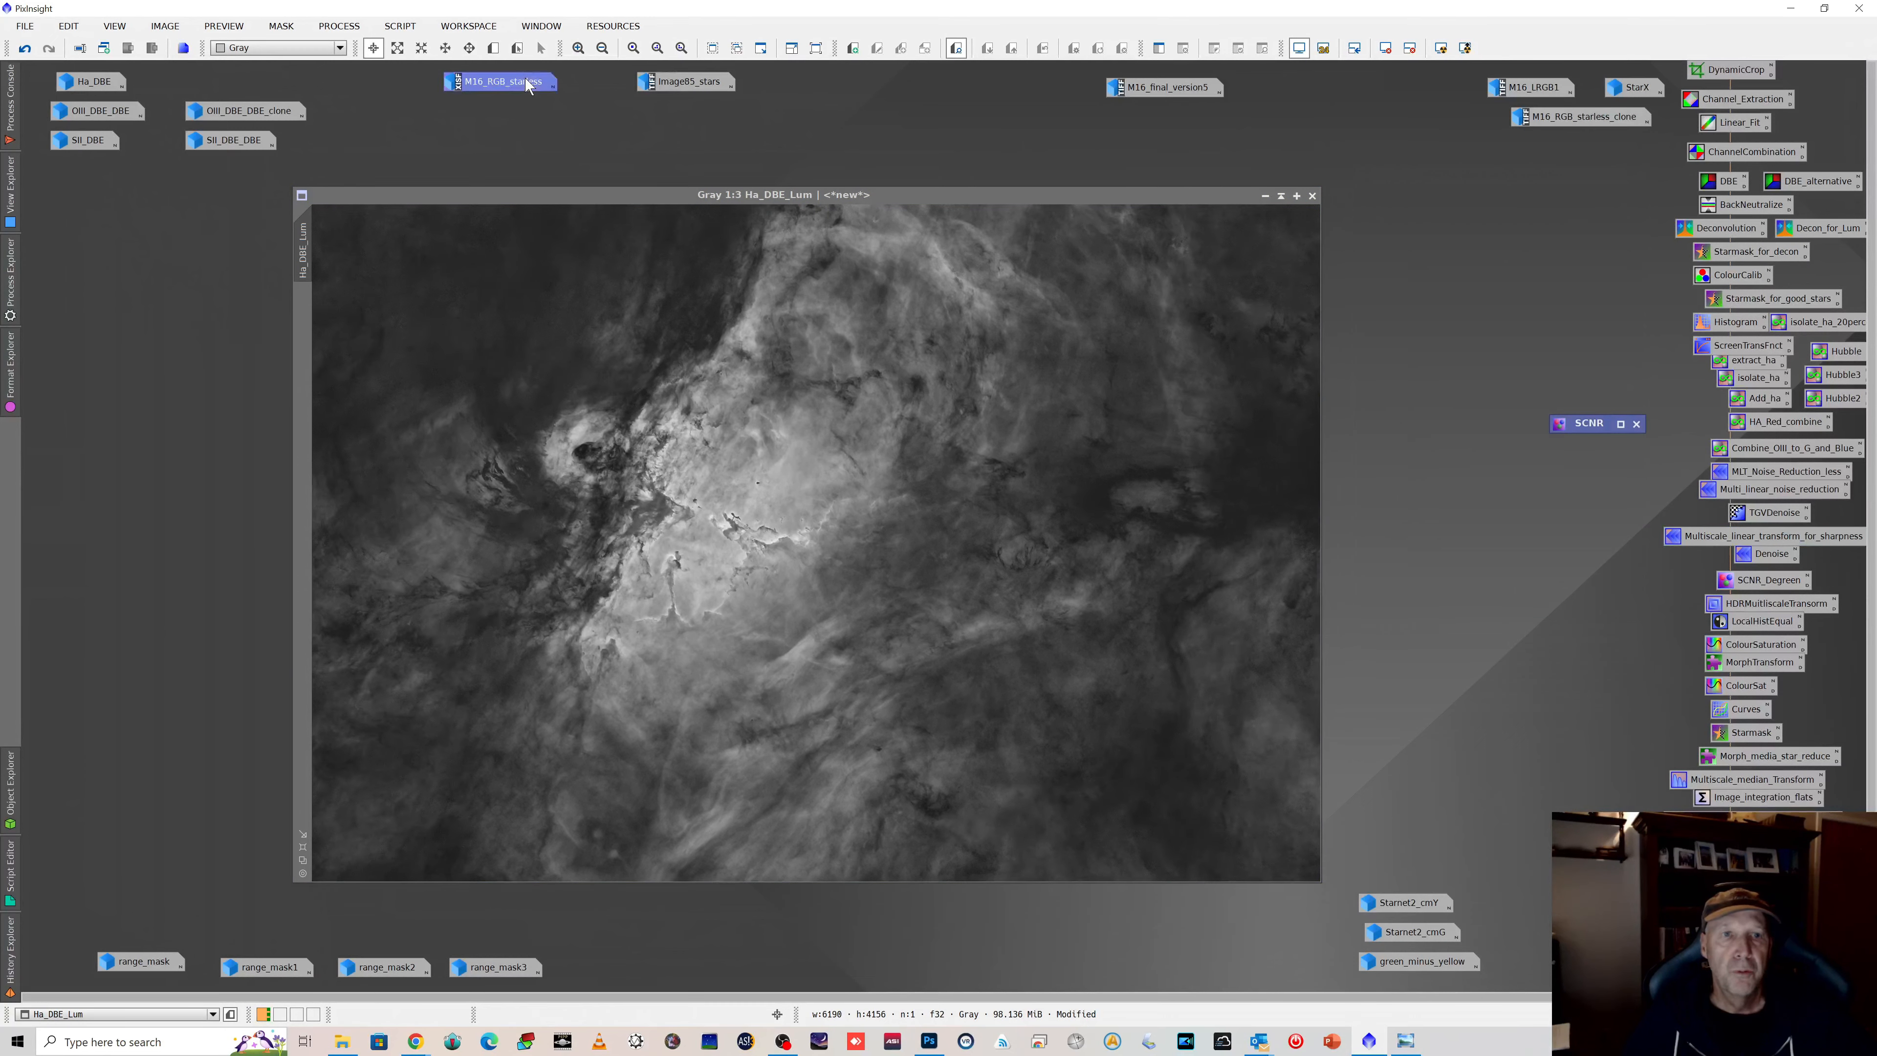
pyautogui.moveTo(905, 141); pyautogui.dragTo(946, 194)
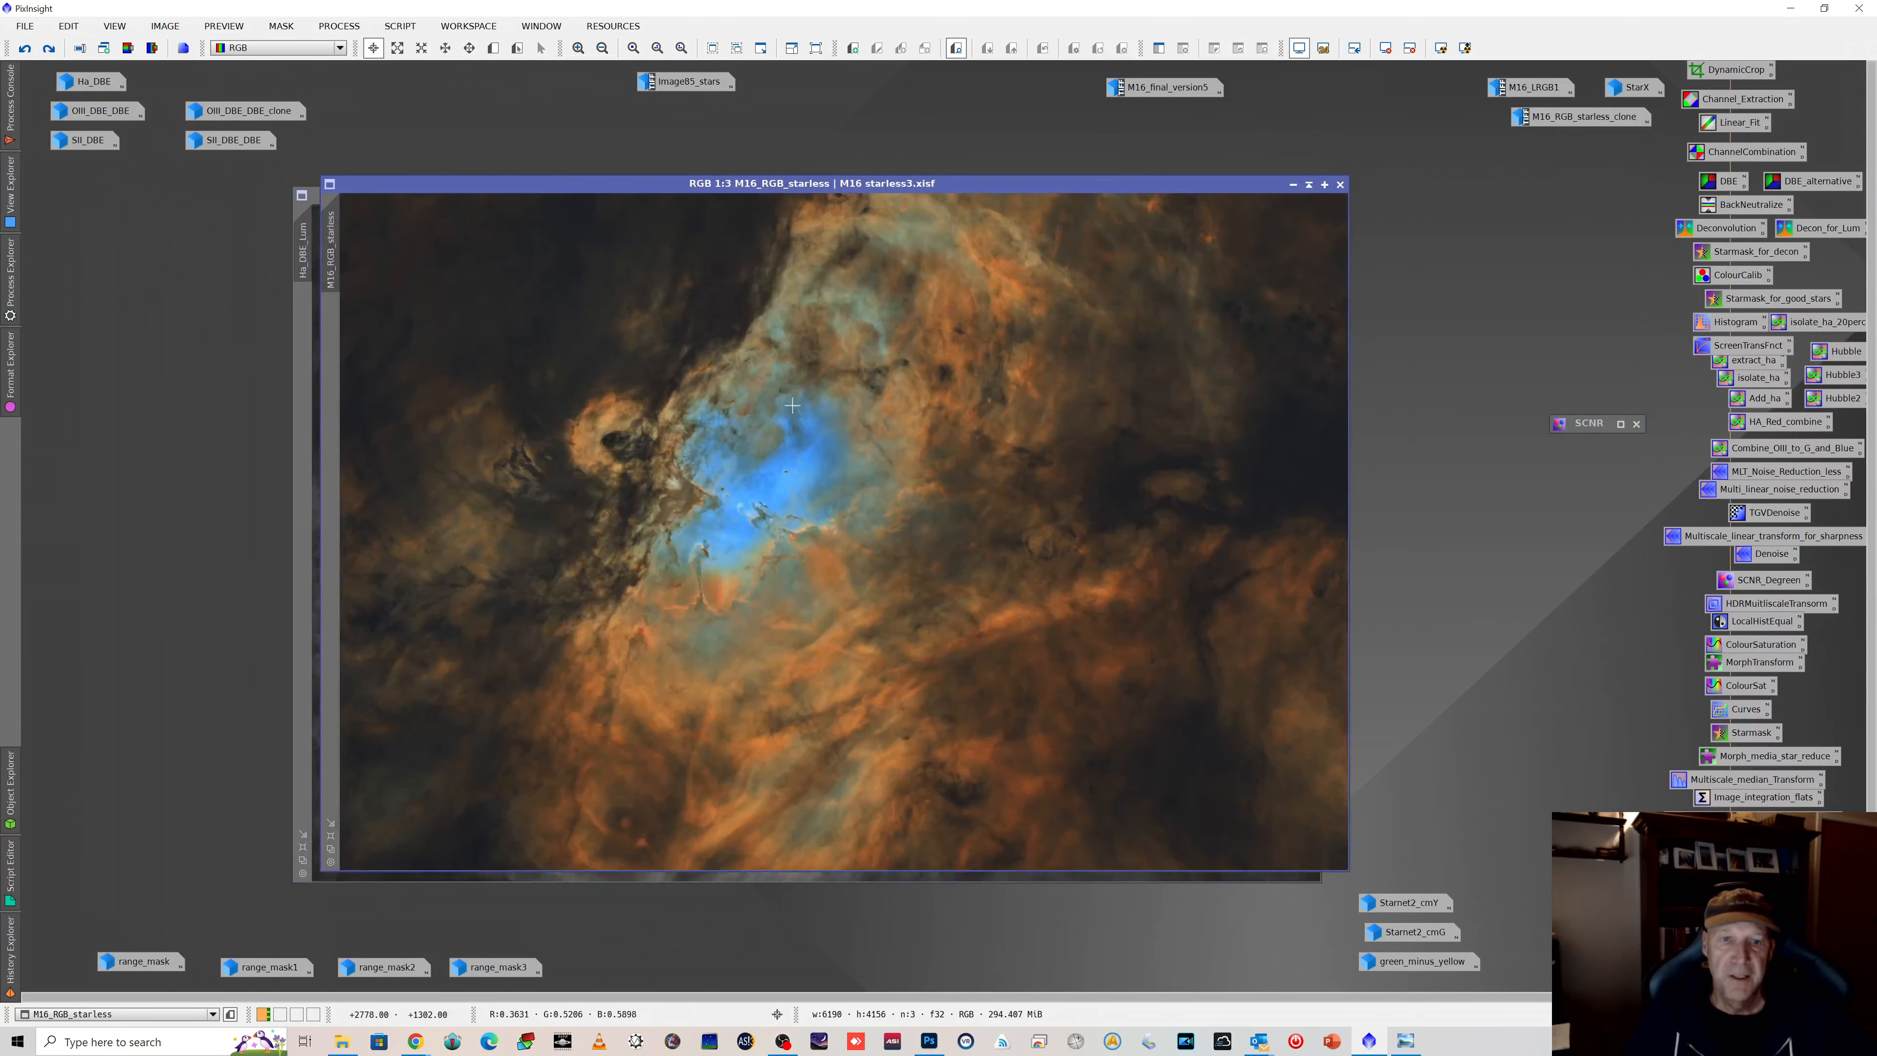
pyautogui.moveTo(1116, 196); pyautogui.dragTo(1055, 162)
pyautogui.click(1264, 196)
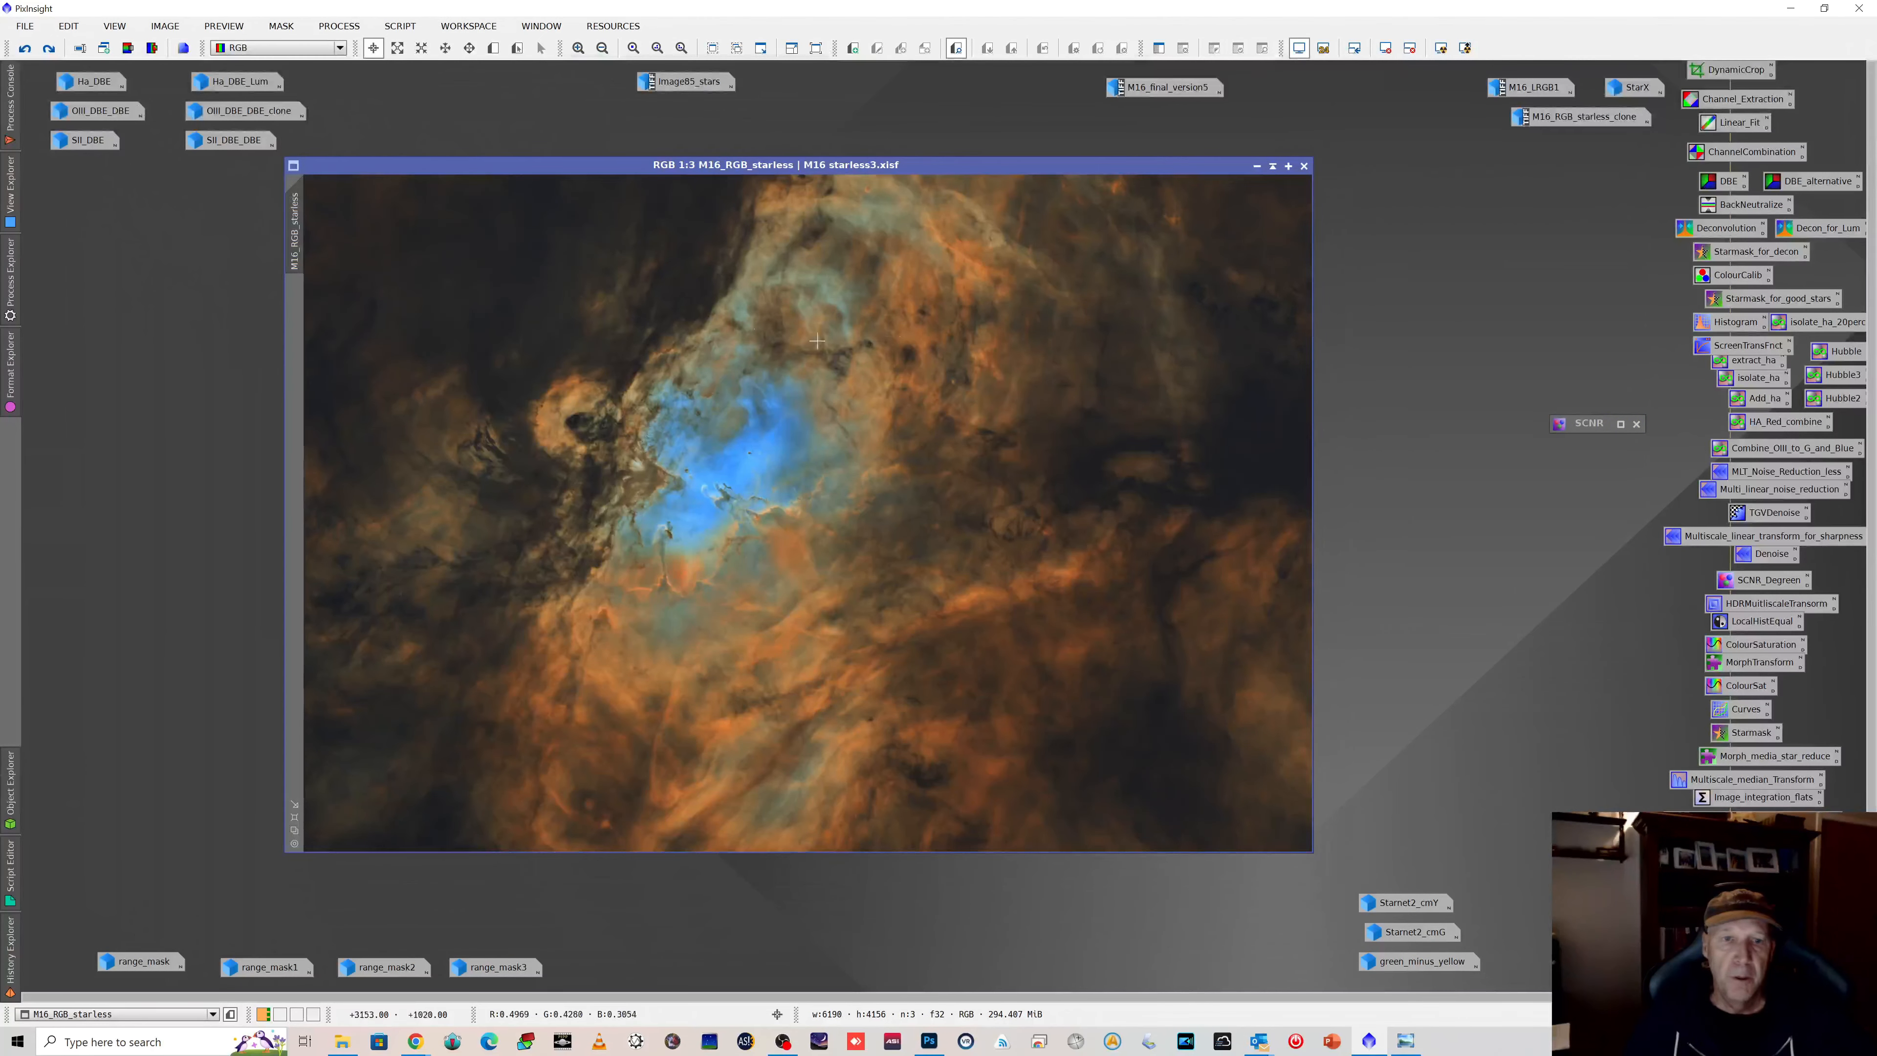
pyautogui.click(49, 49)
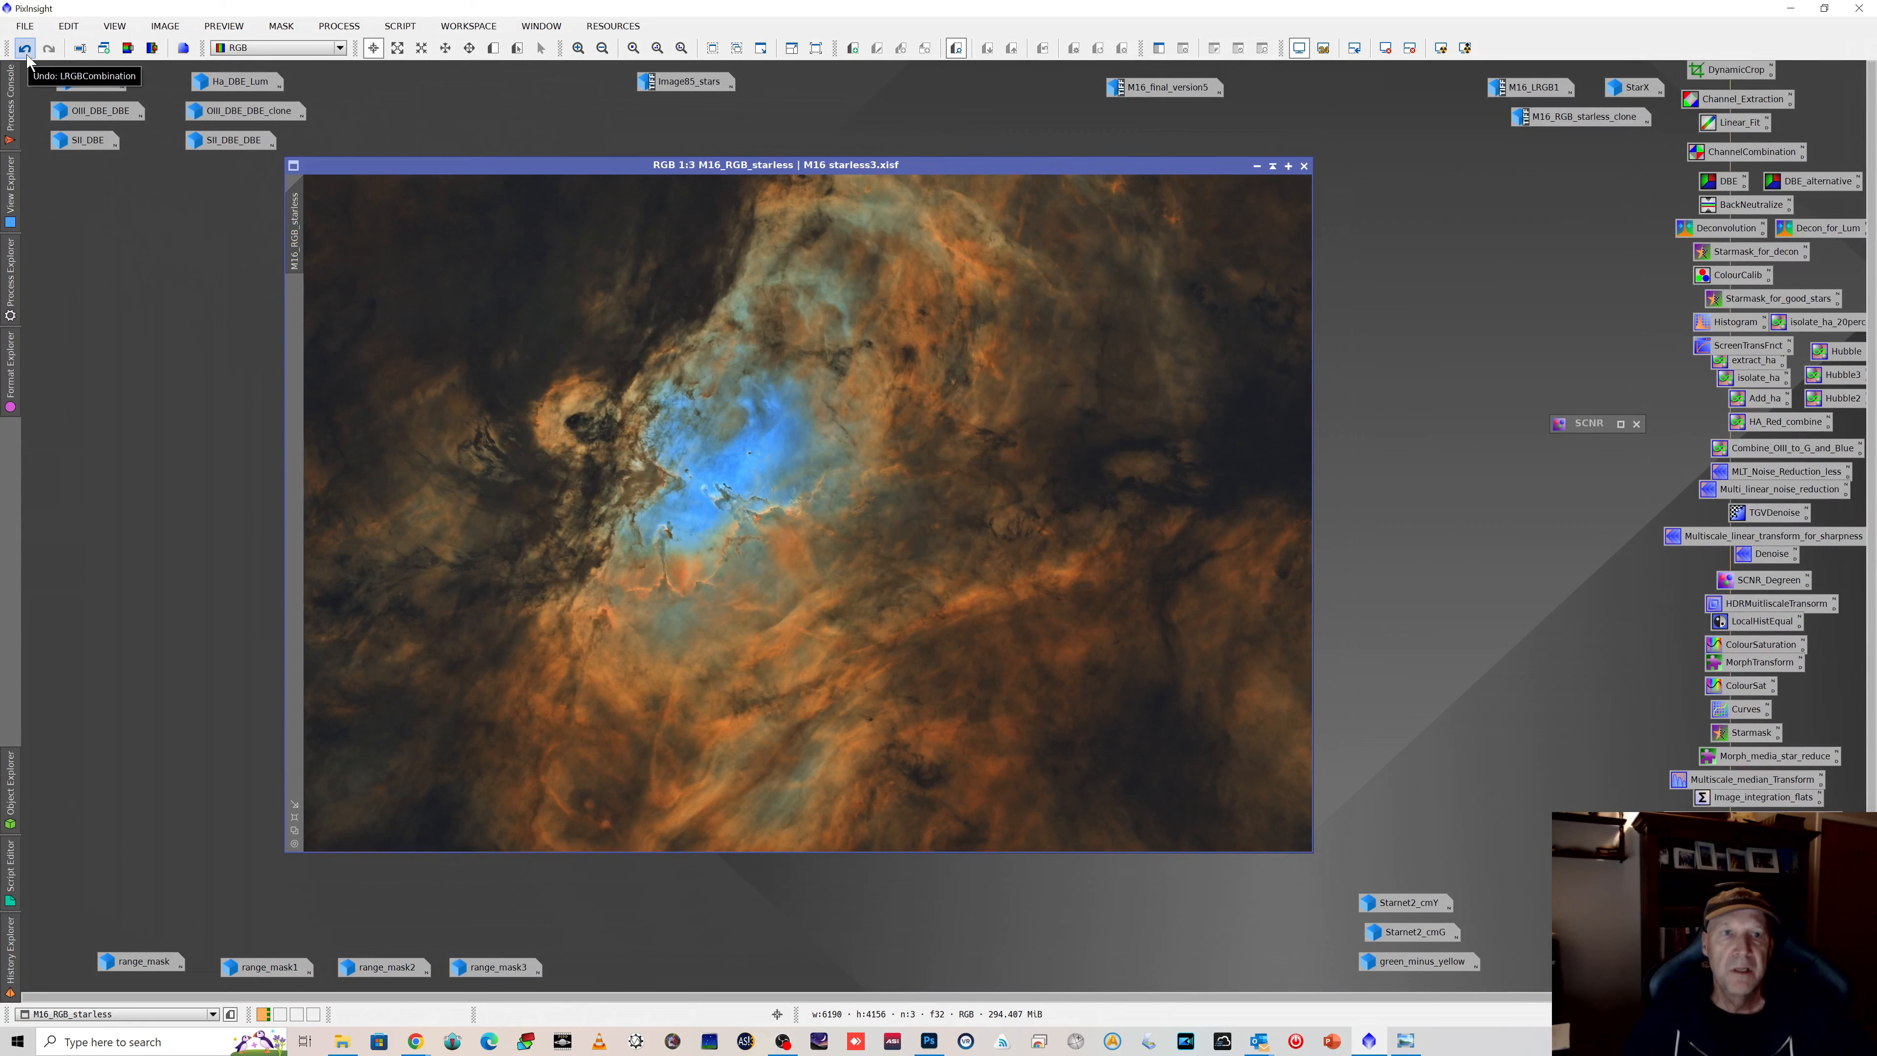
# Step: Open LRGBCombination, set the luminance channel weight to 0.72, and close the dialog without applying it
pyautogui.click(339, 26)
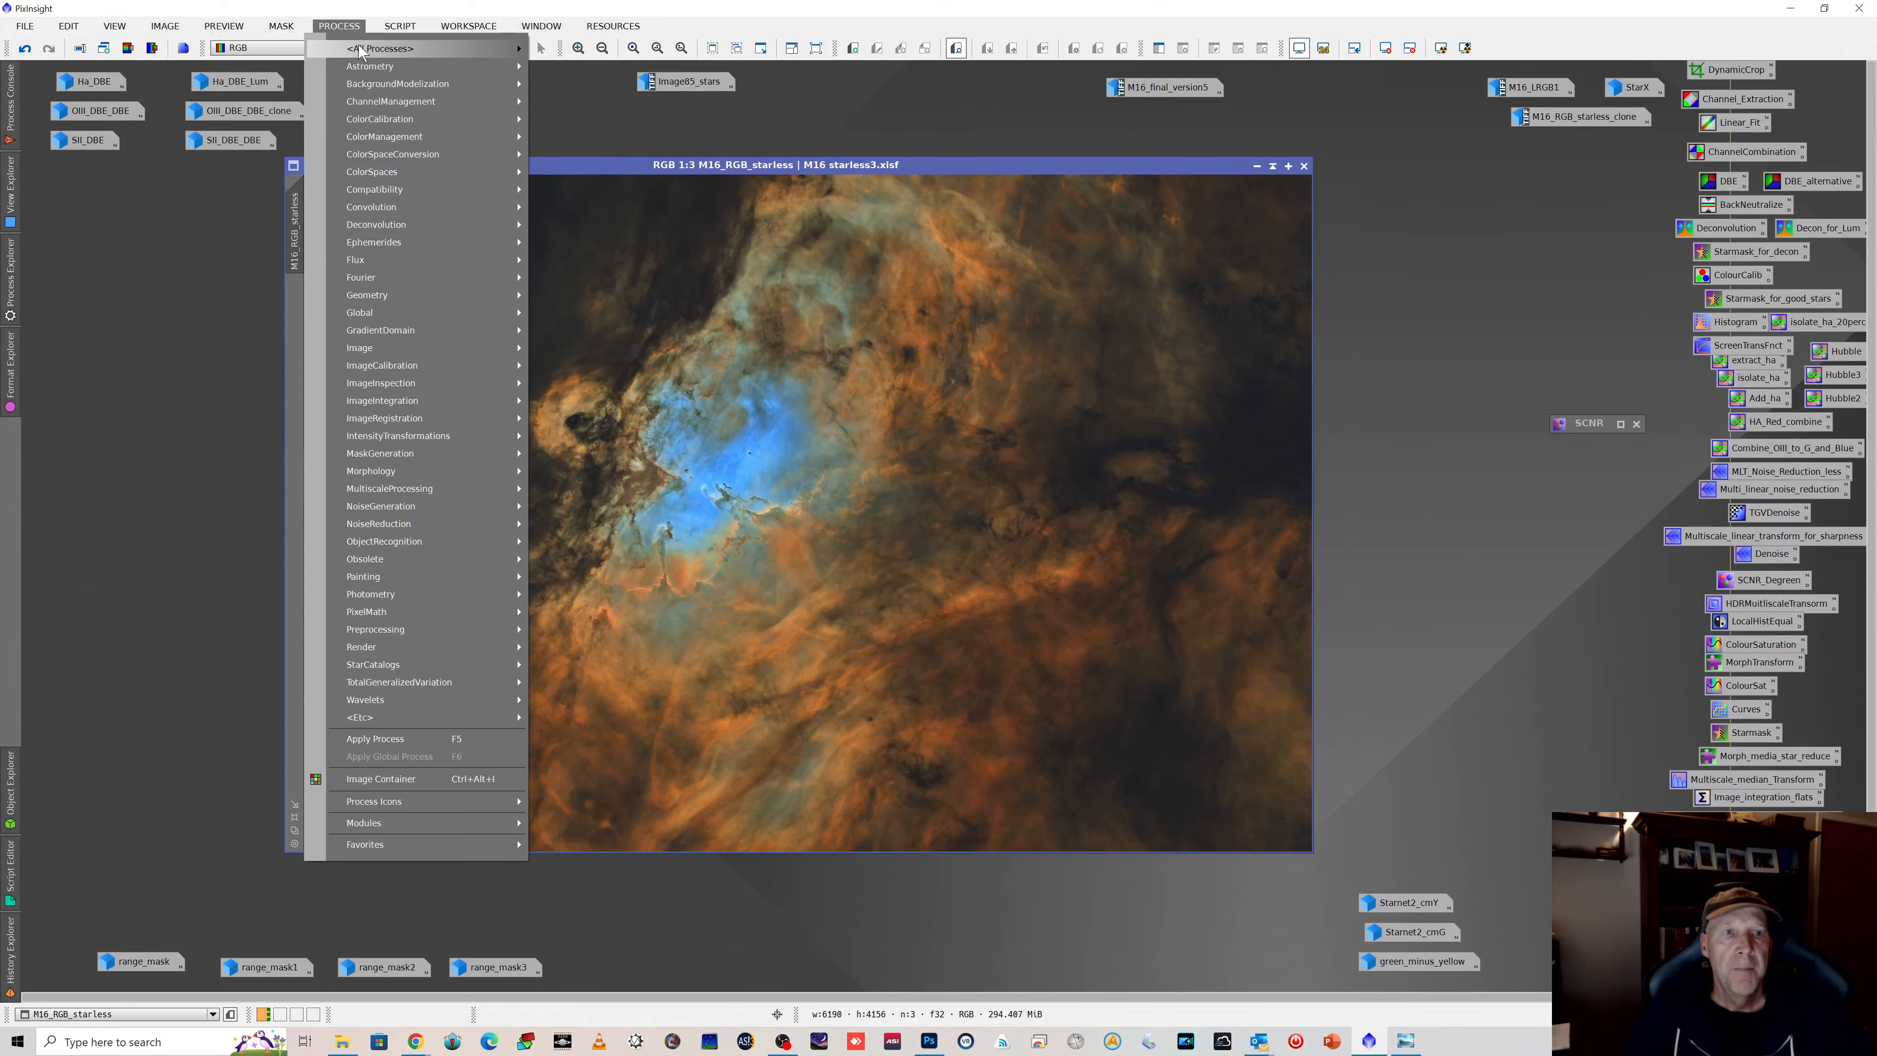
pyautogui.moveTo(359, 50)
pyautogui.click(769, 215)
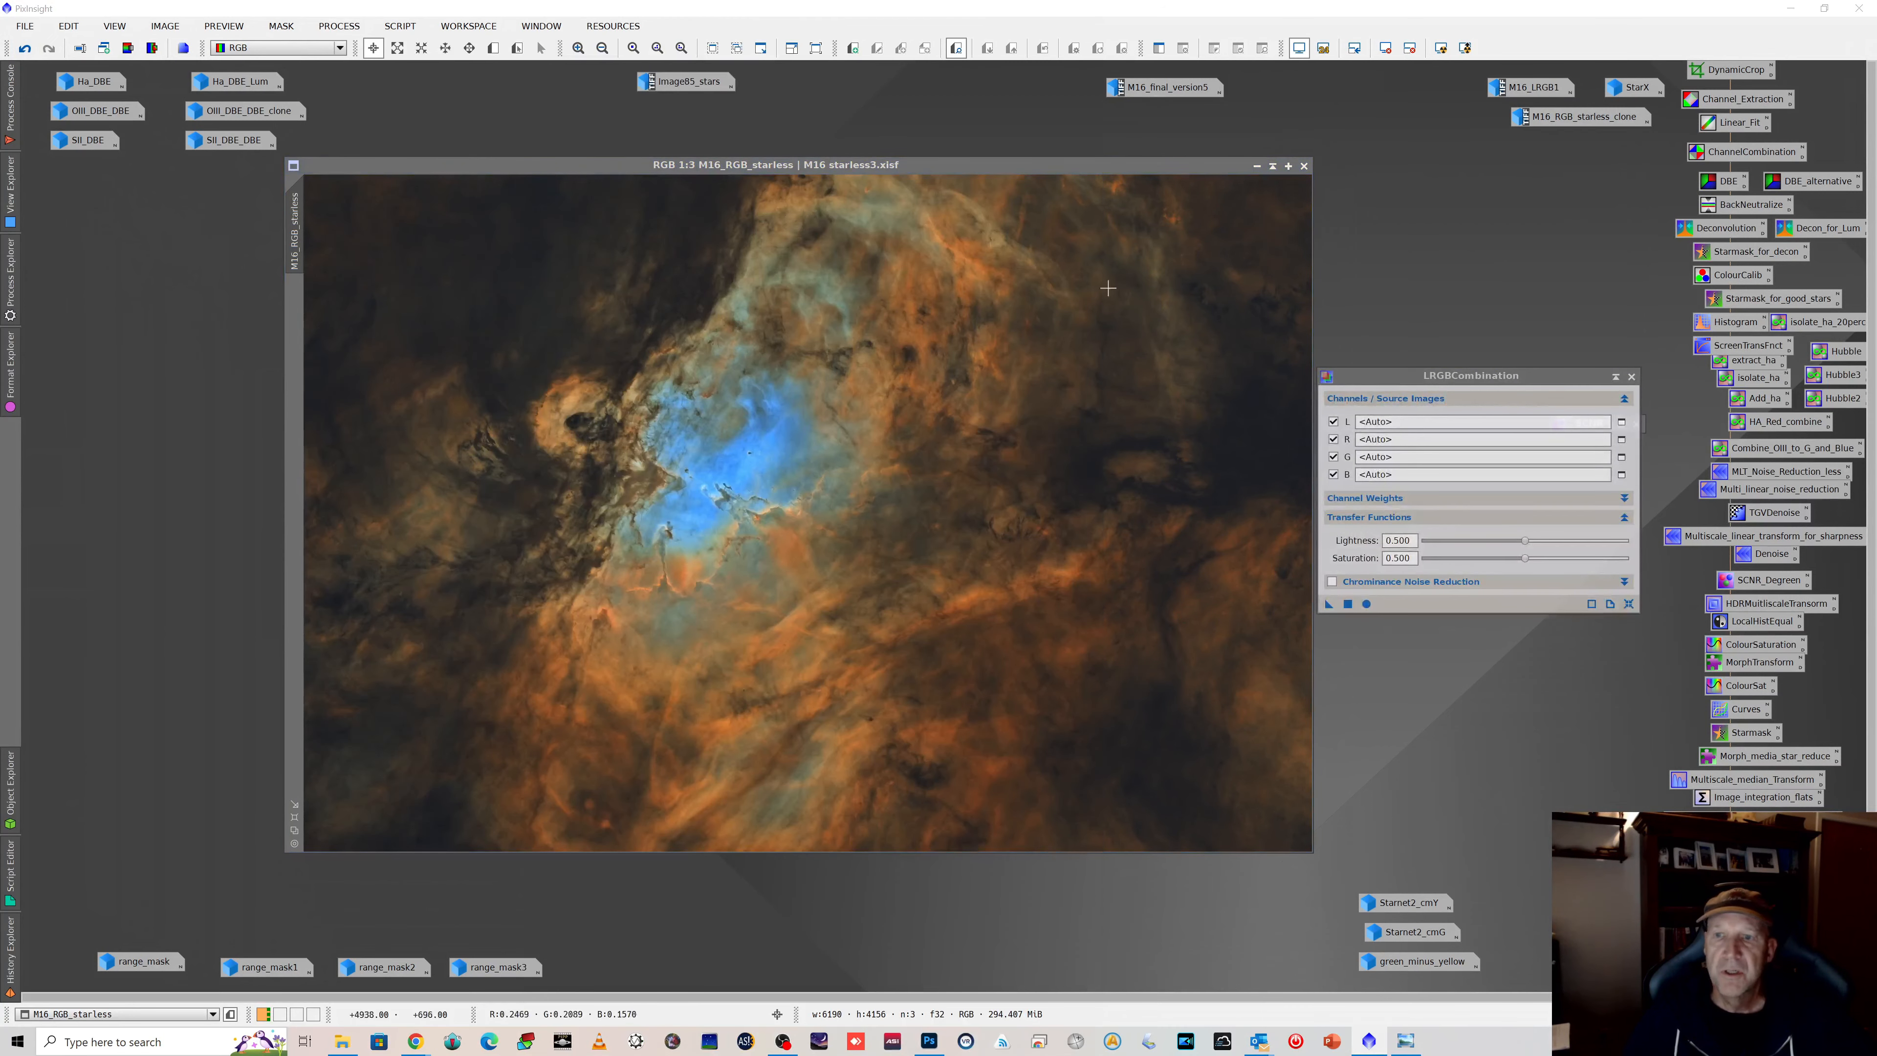
pyautogui.moveTo(1441, 375); pyautogui.dragTo(1462, 247)
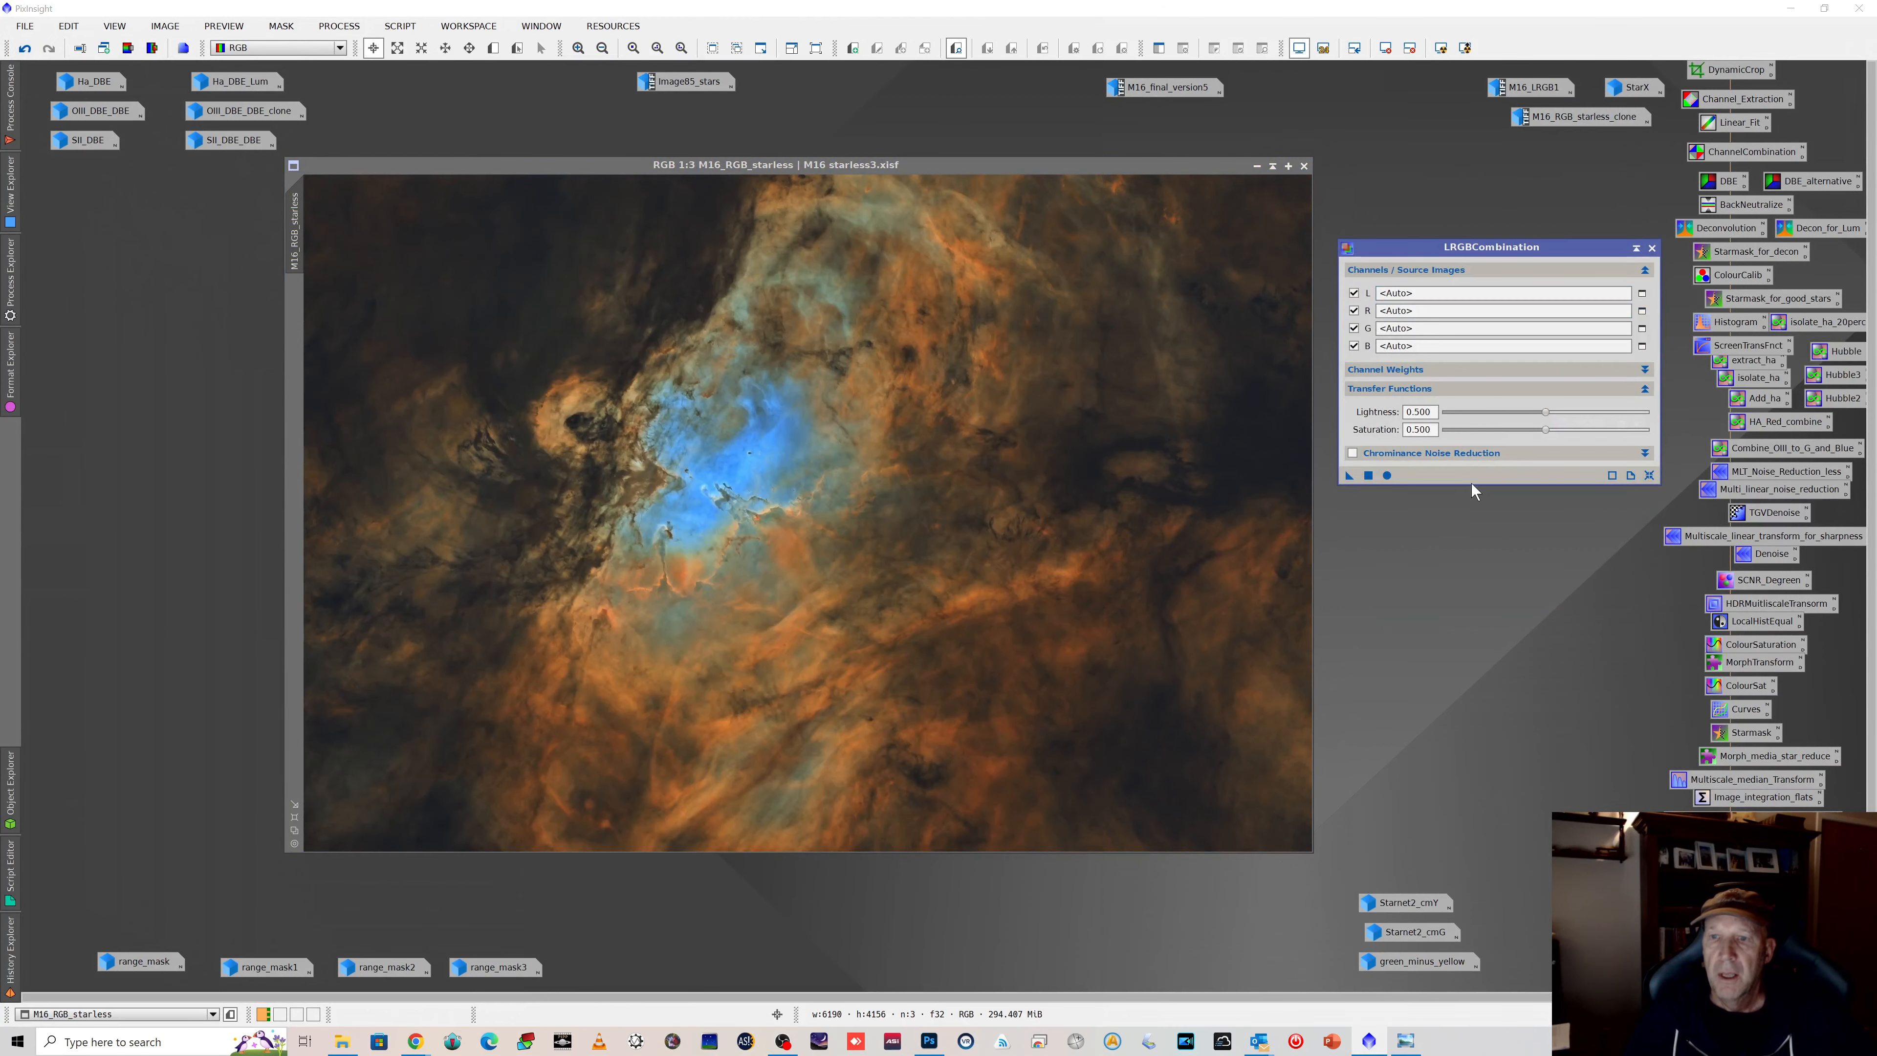
pyautogui.click(1645, 369)
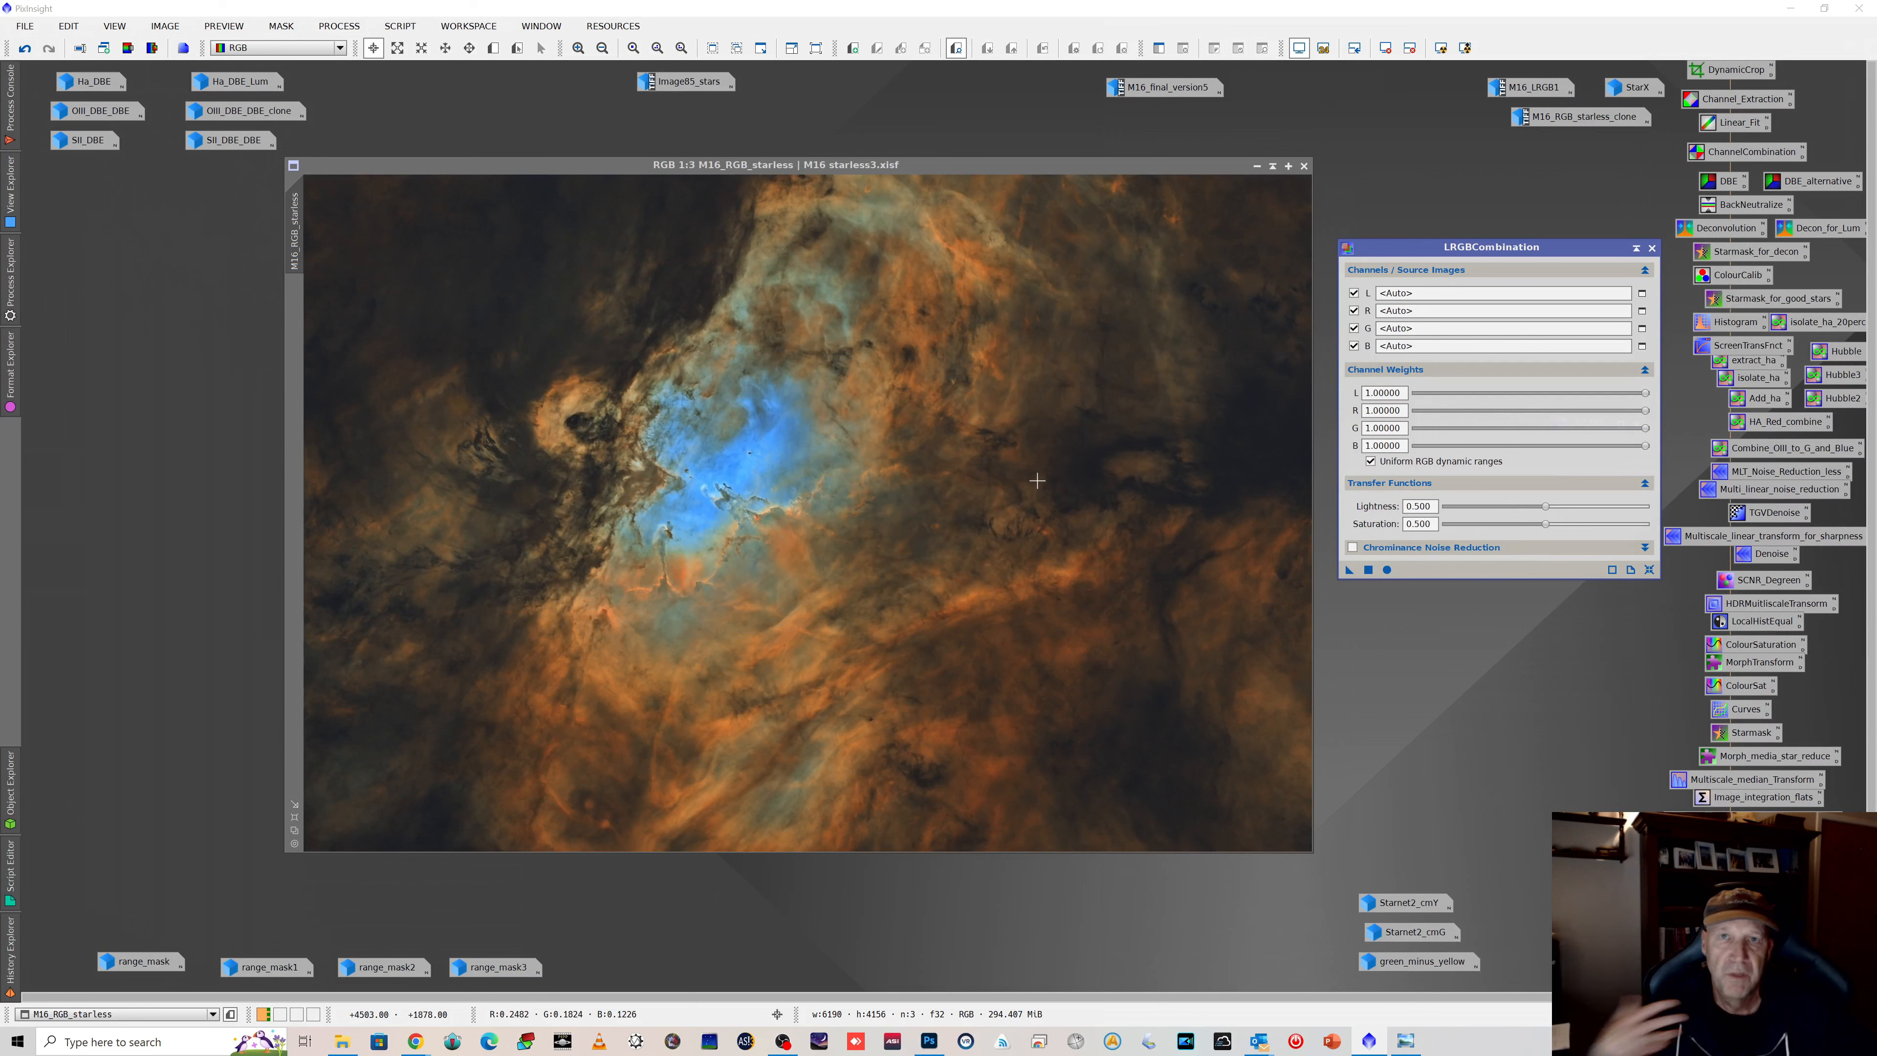
pyautogui.moveTo(1645, 397); pyautogui.dragTo(1612, 411)
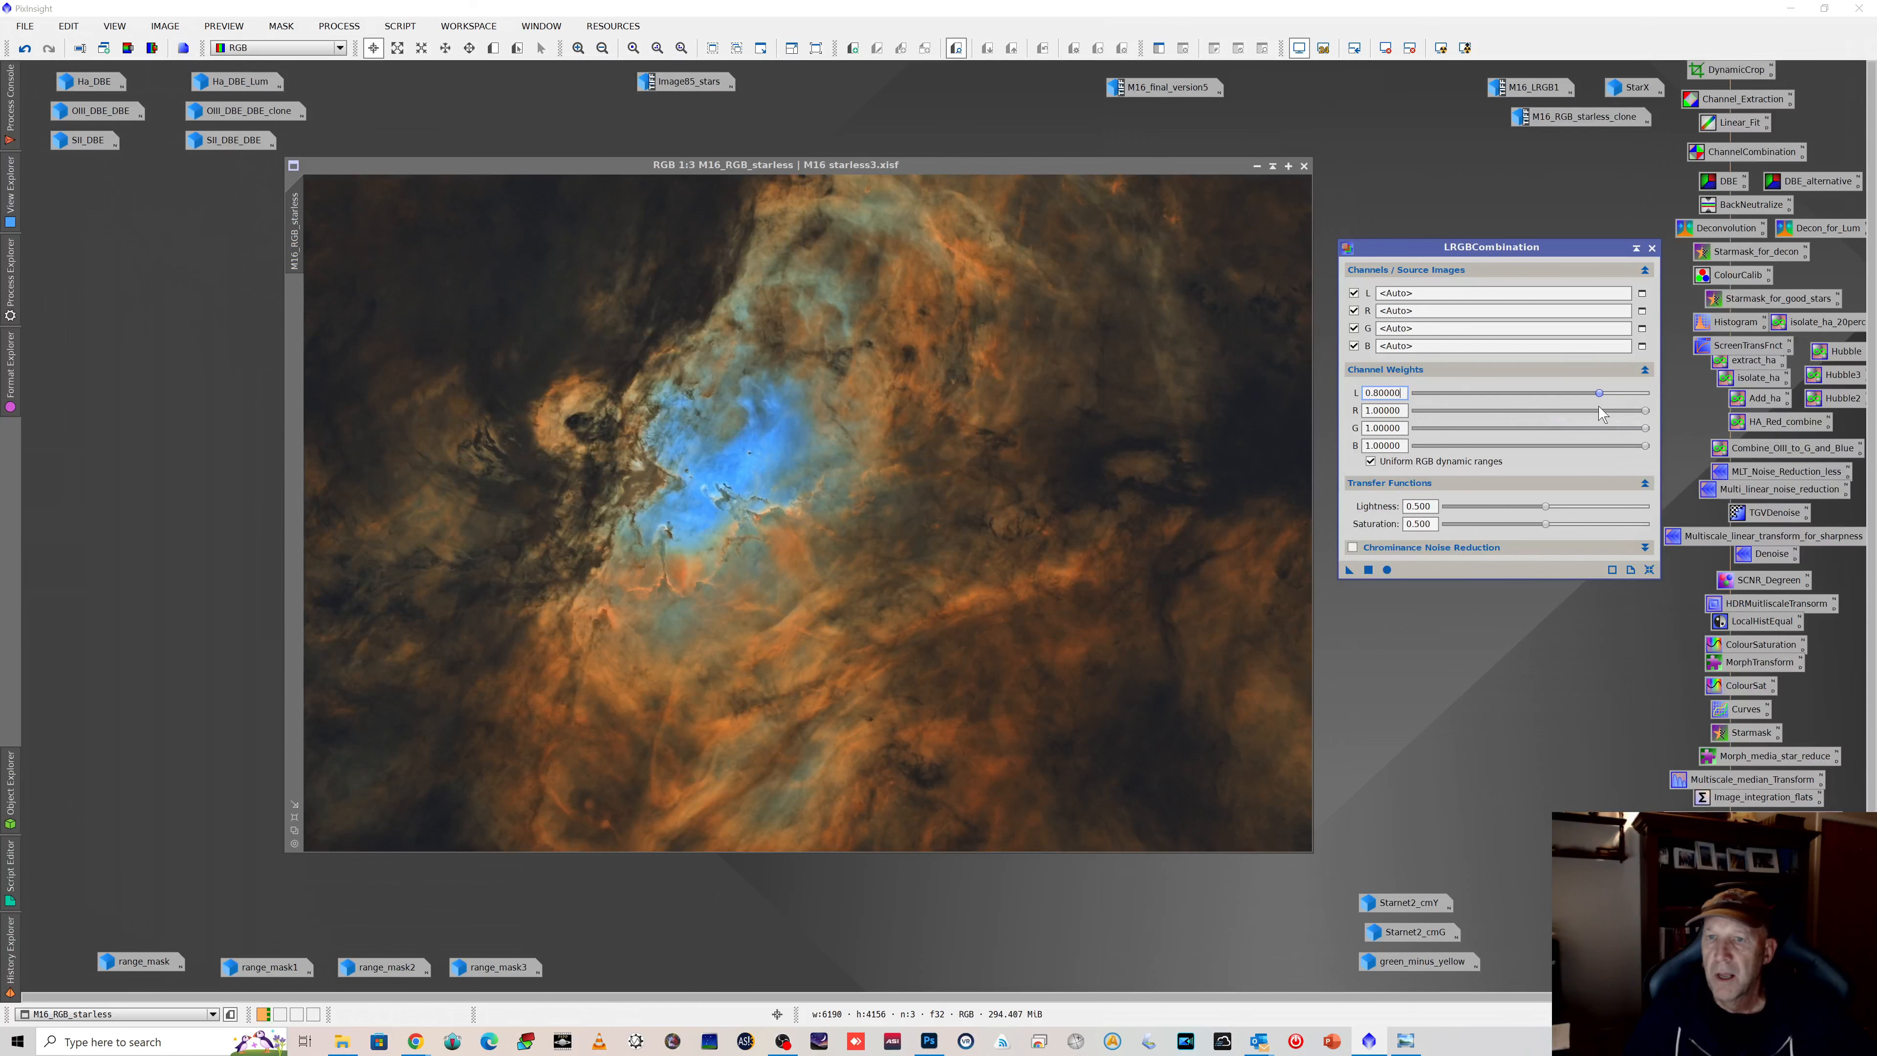
pyautogui.moveTo(1601, 414); pyautogui.dragTo(1591, 419)
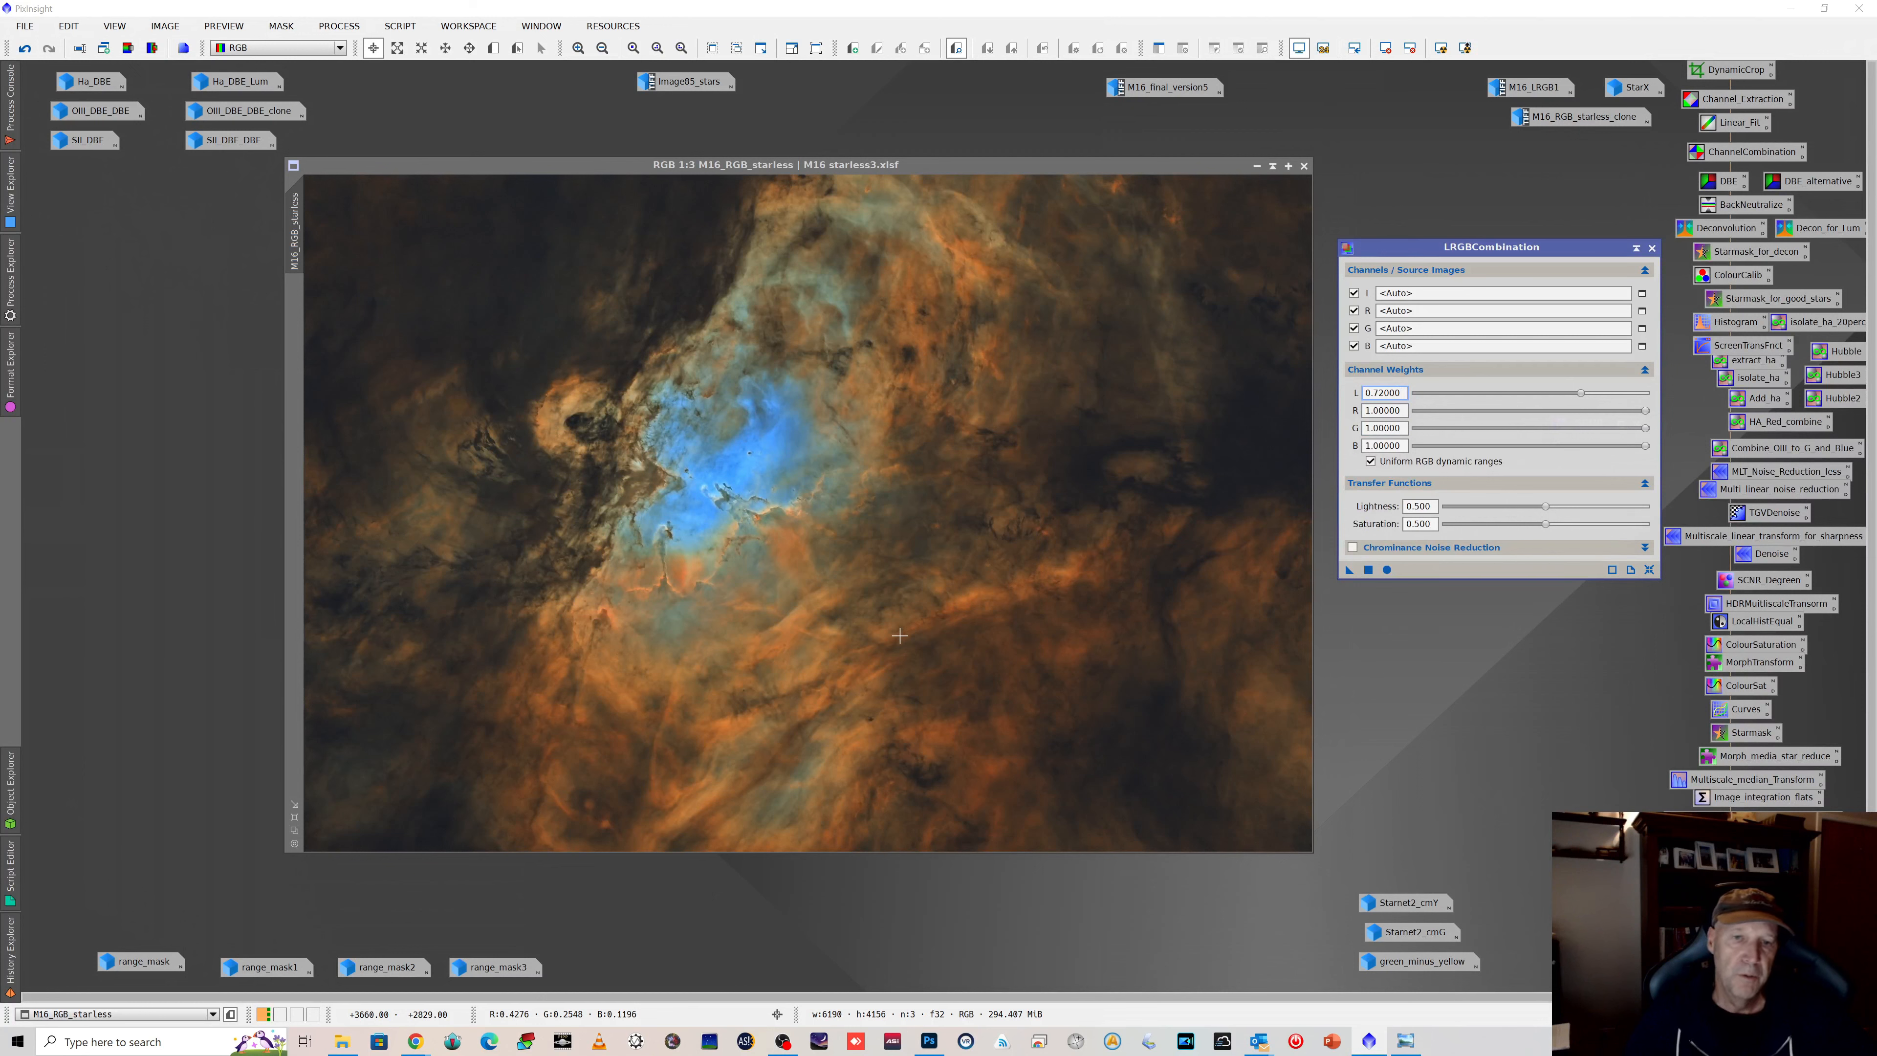
pyautogui.click(1652, 251)
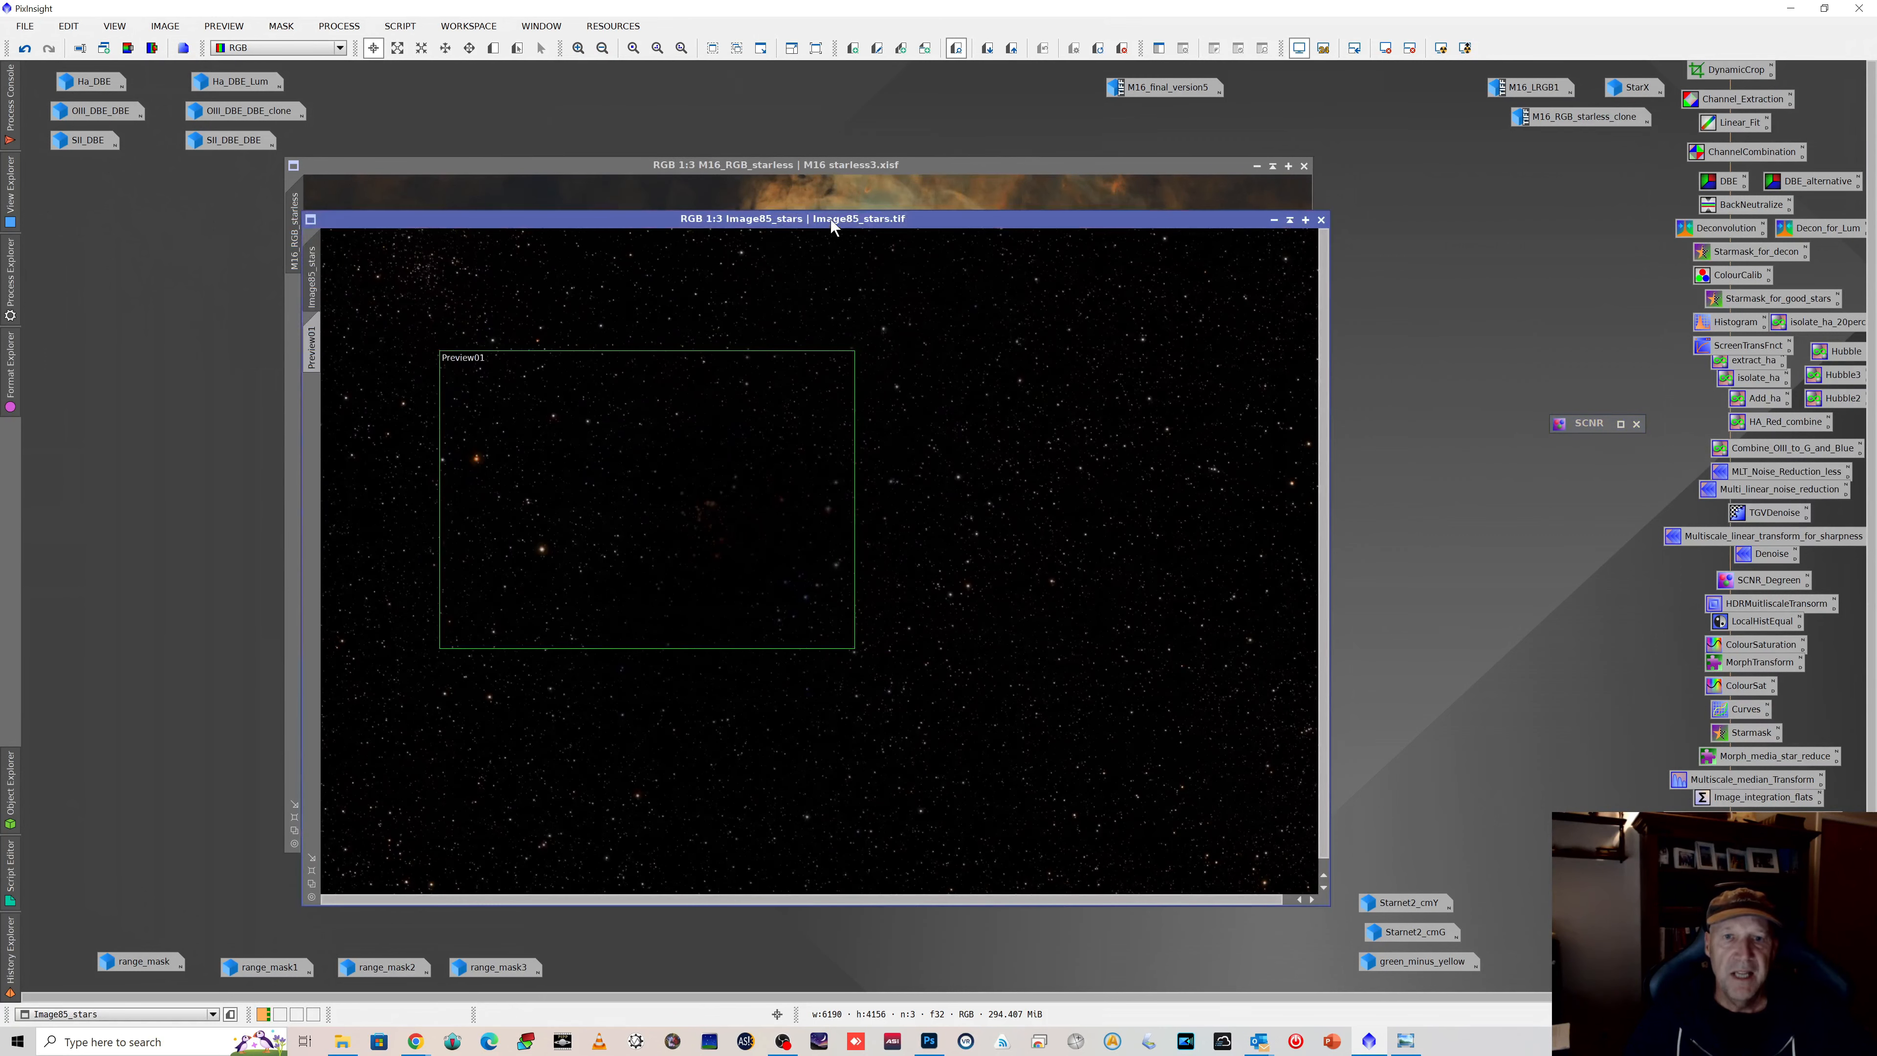
# Step: Open Image85_stars over the starless image, redo its history edit, and open the saved Curves process
pyautogui.moveTo(830, 214); pyautogui.dragTo(867, 200)
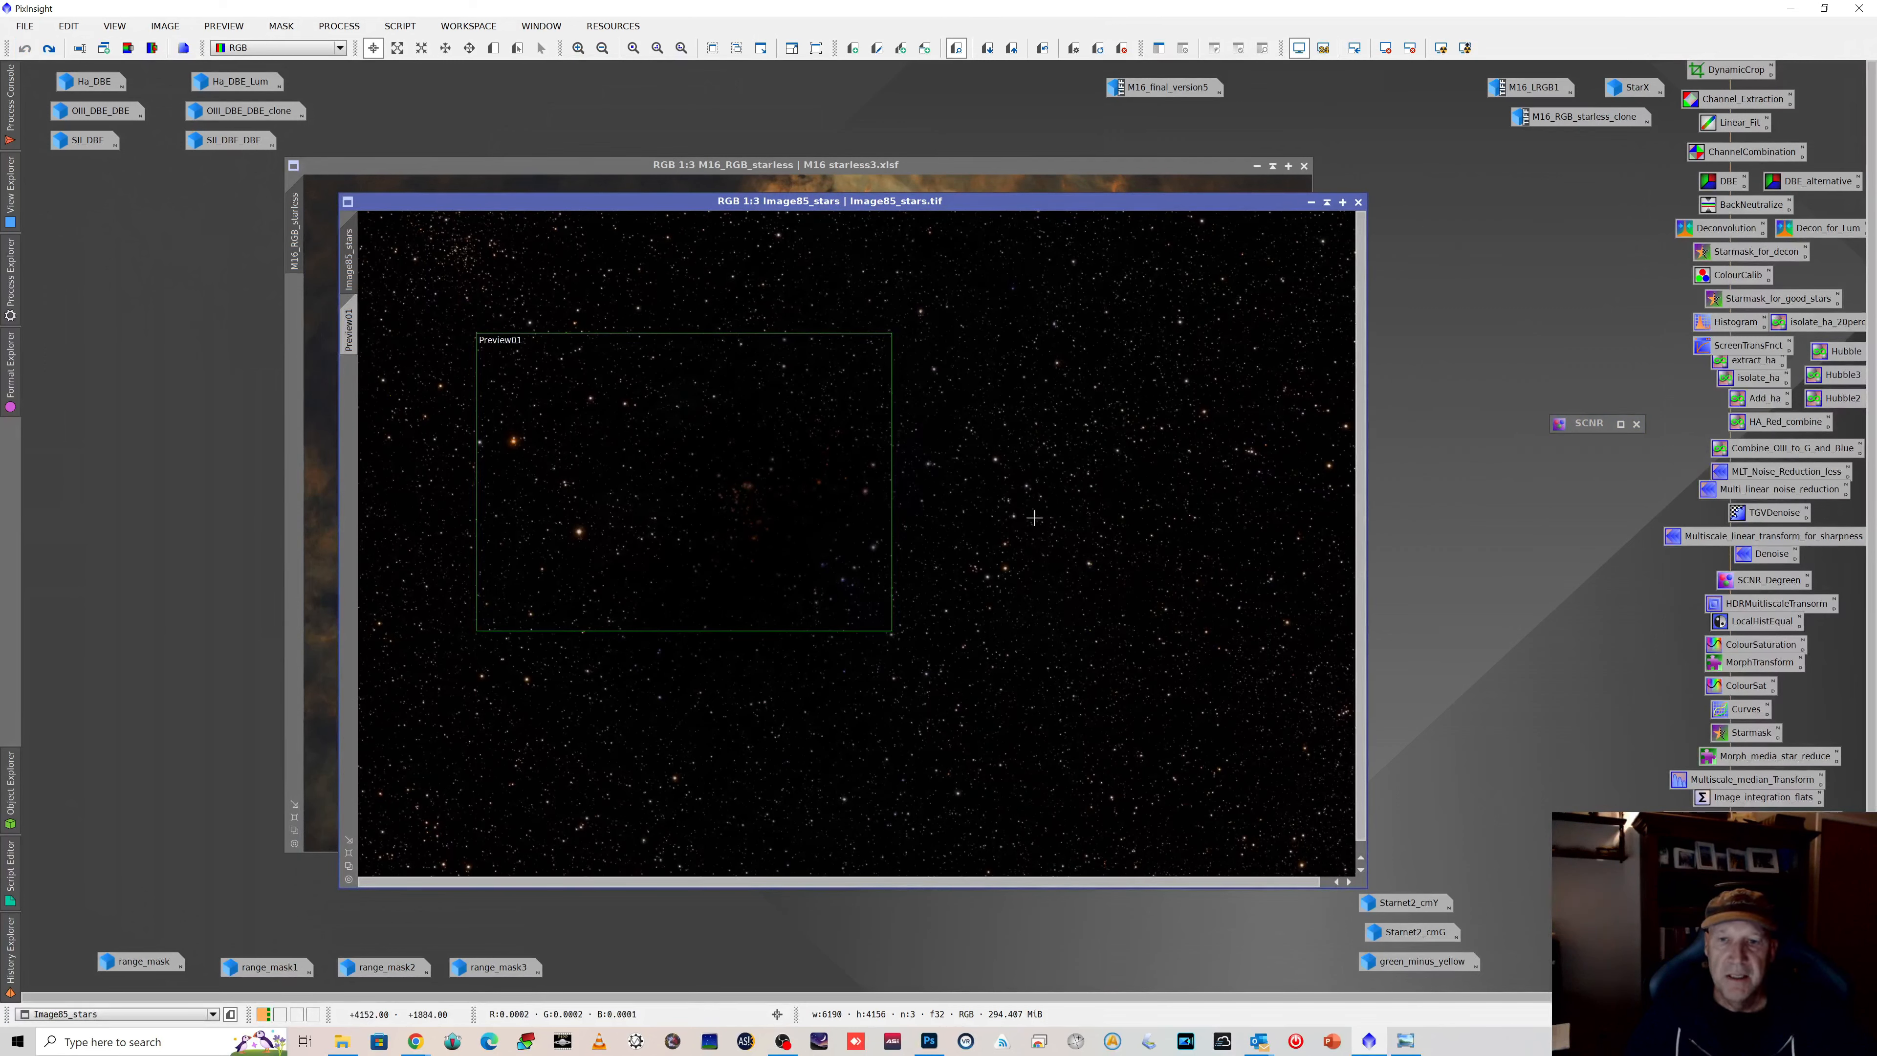
pyautogui.click(49, 47)
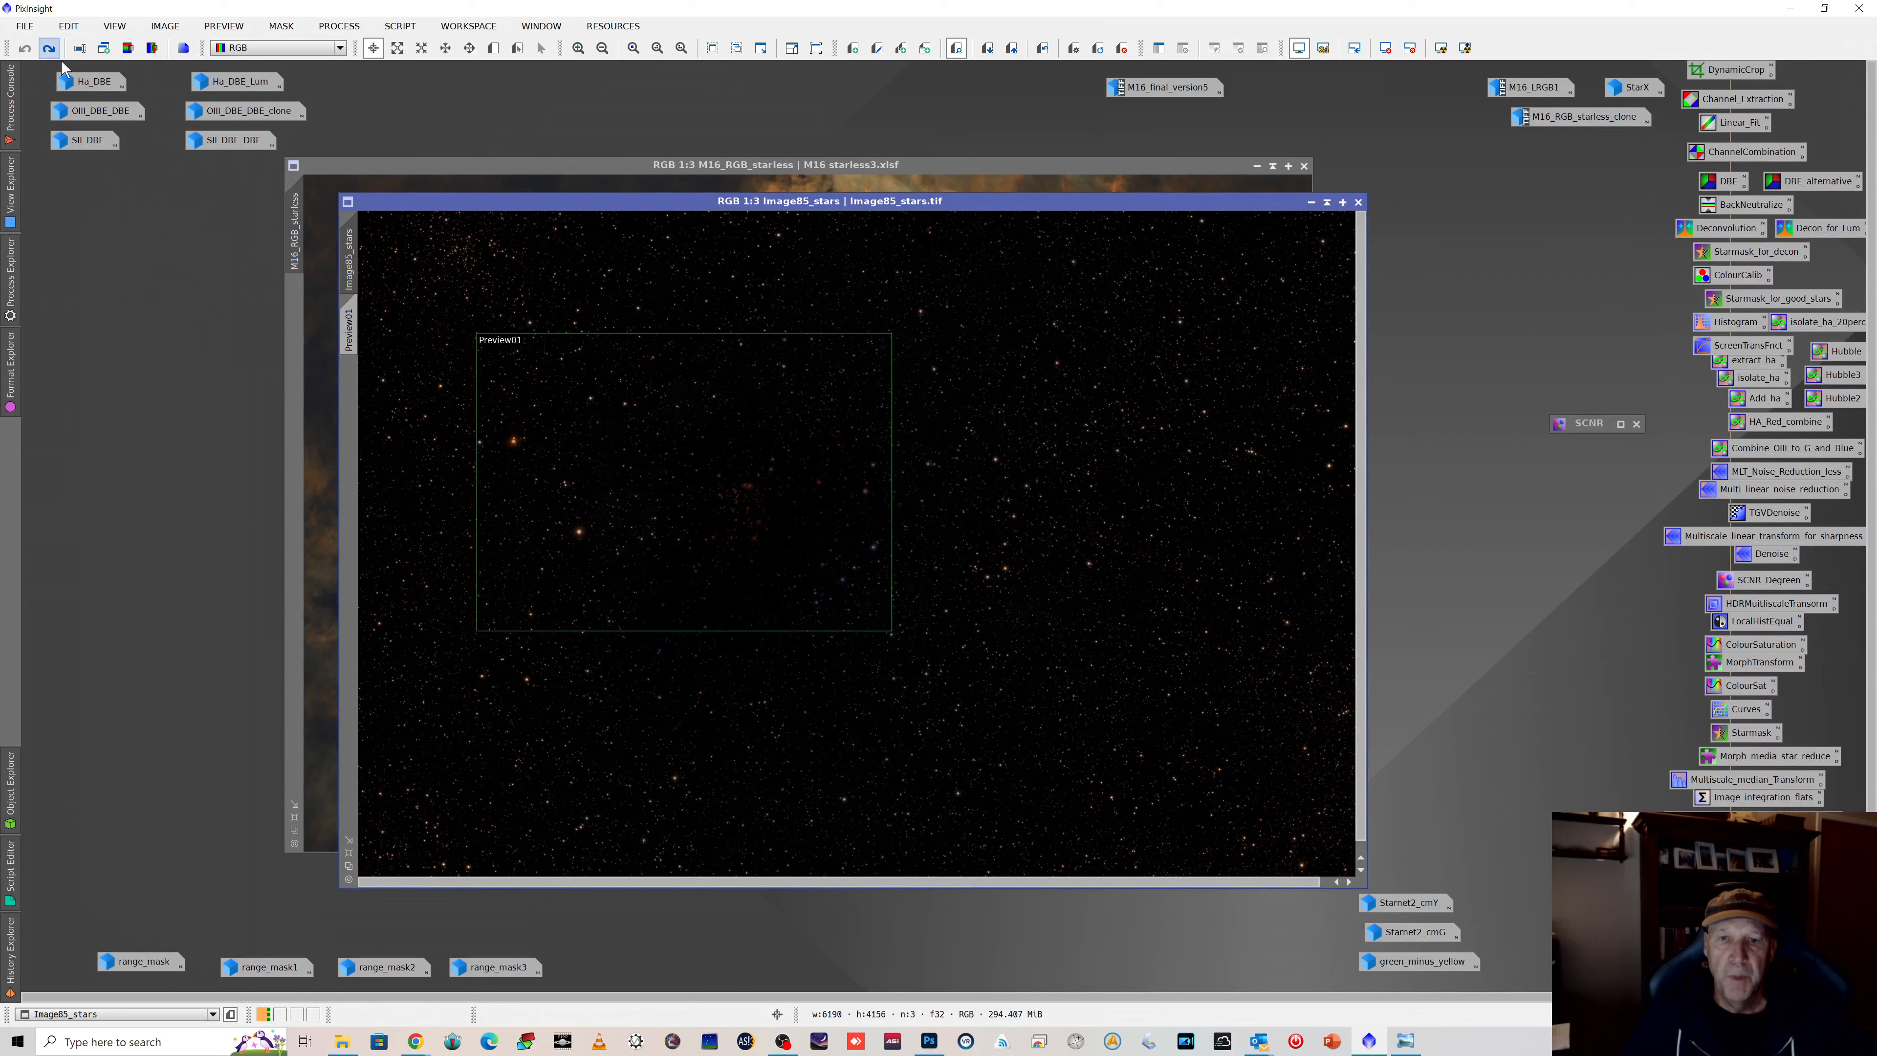
pyautogui.doubleClick(1745, 713)
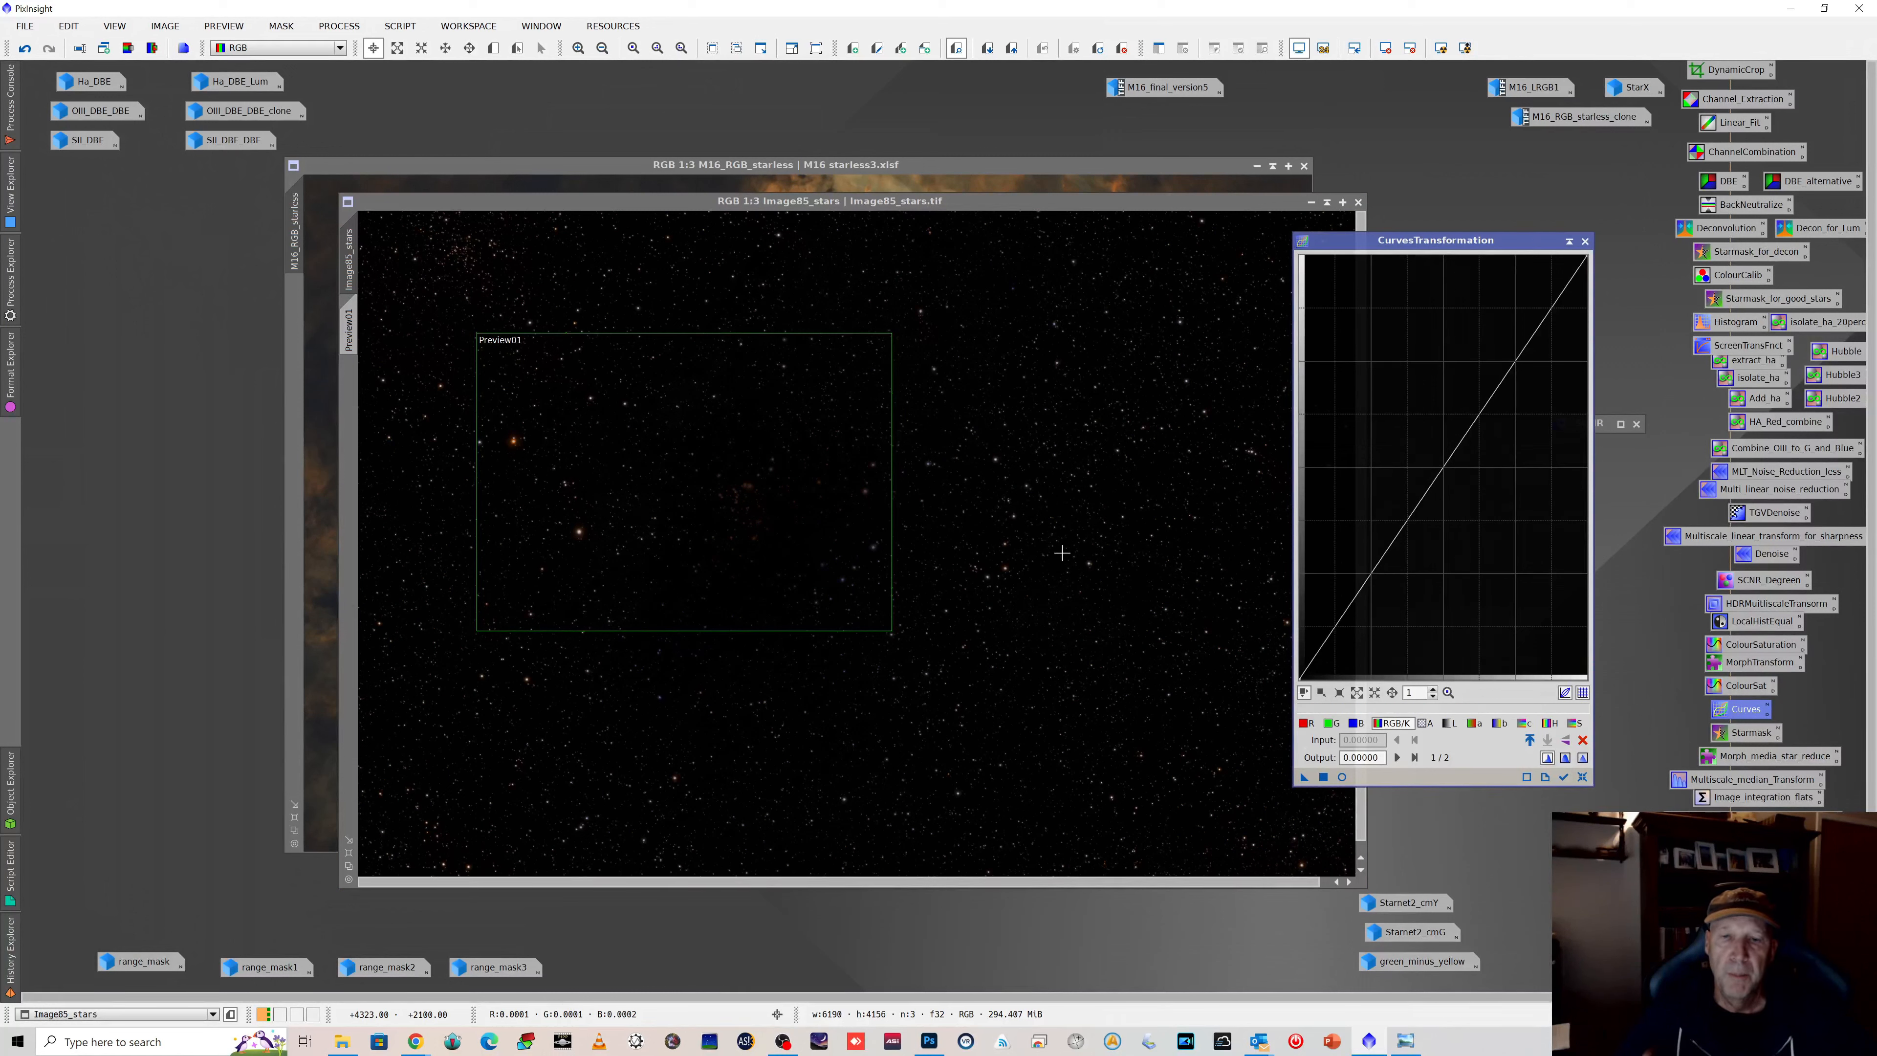
# Step: Examine the leftover nebula colour among the stars in Image85_stars and delete its Preview01 preview
pyautogui.scroll(2, 1069, 547)
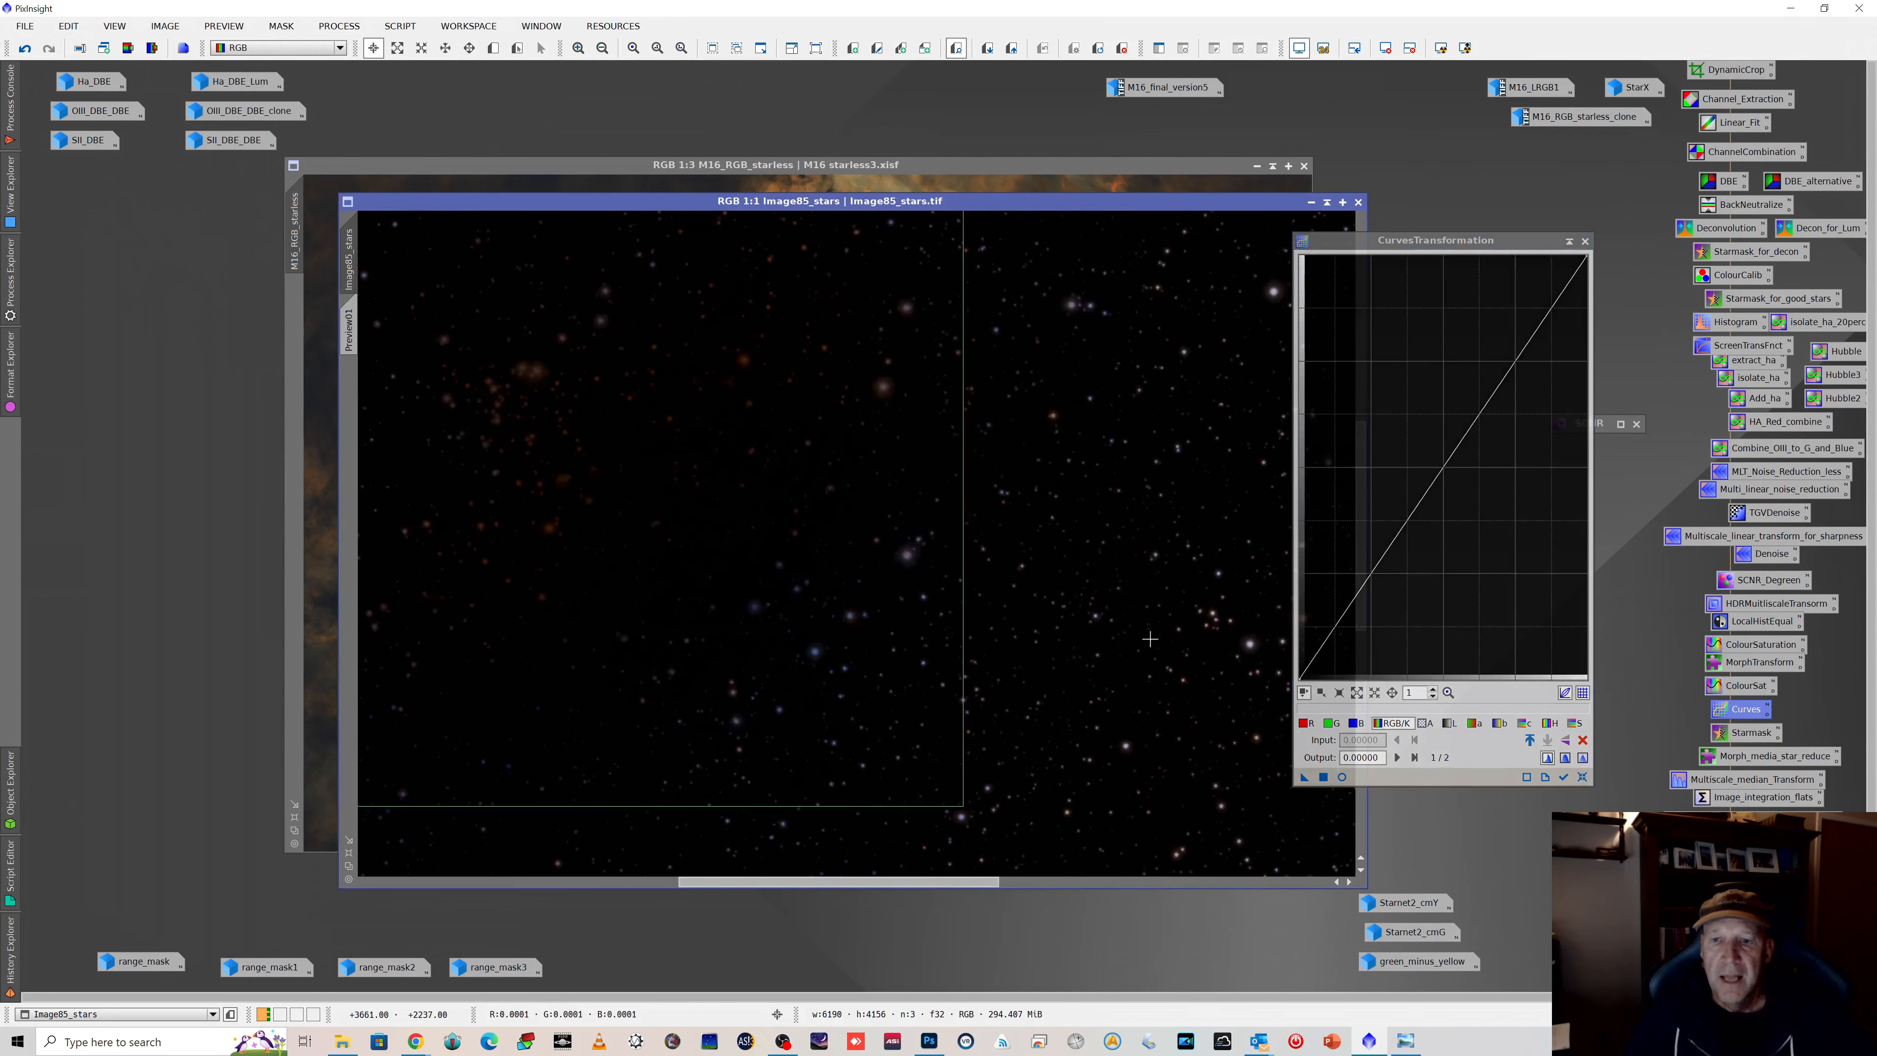
pyautogui.scroll(1, 1149, 641)
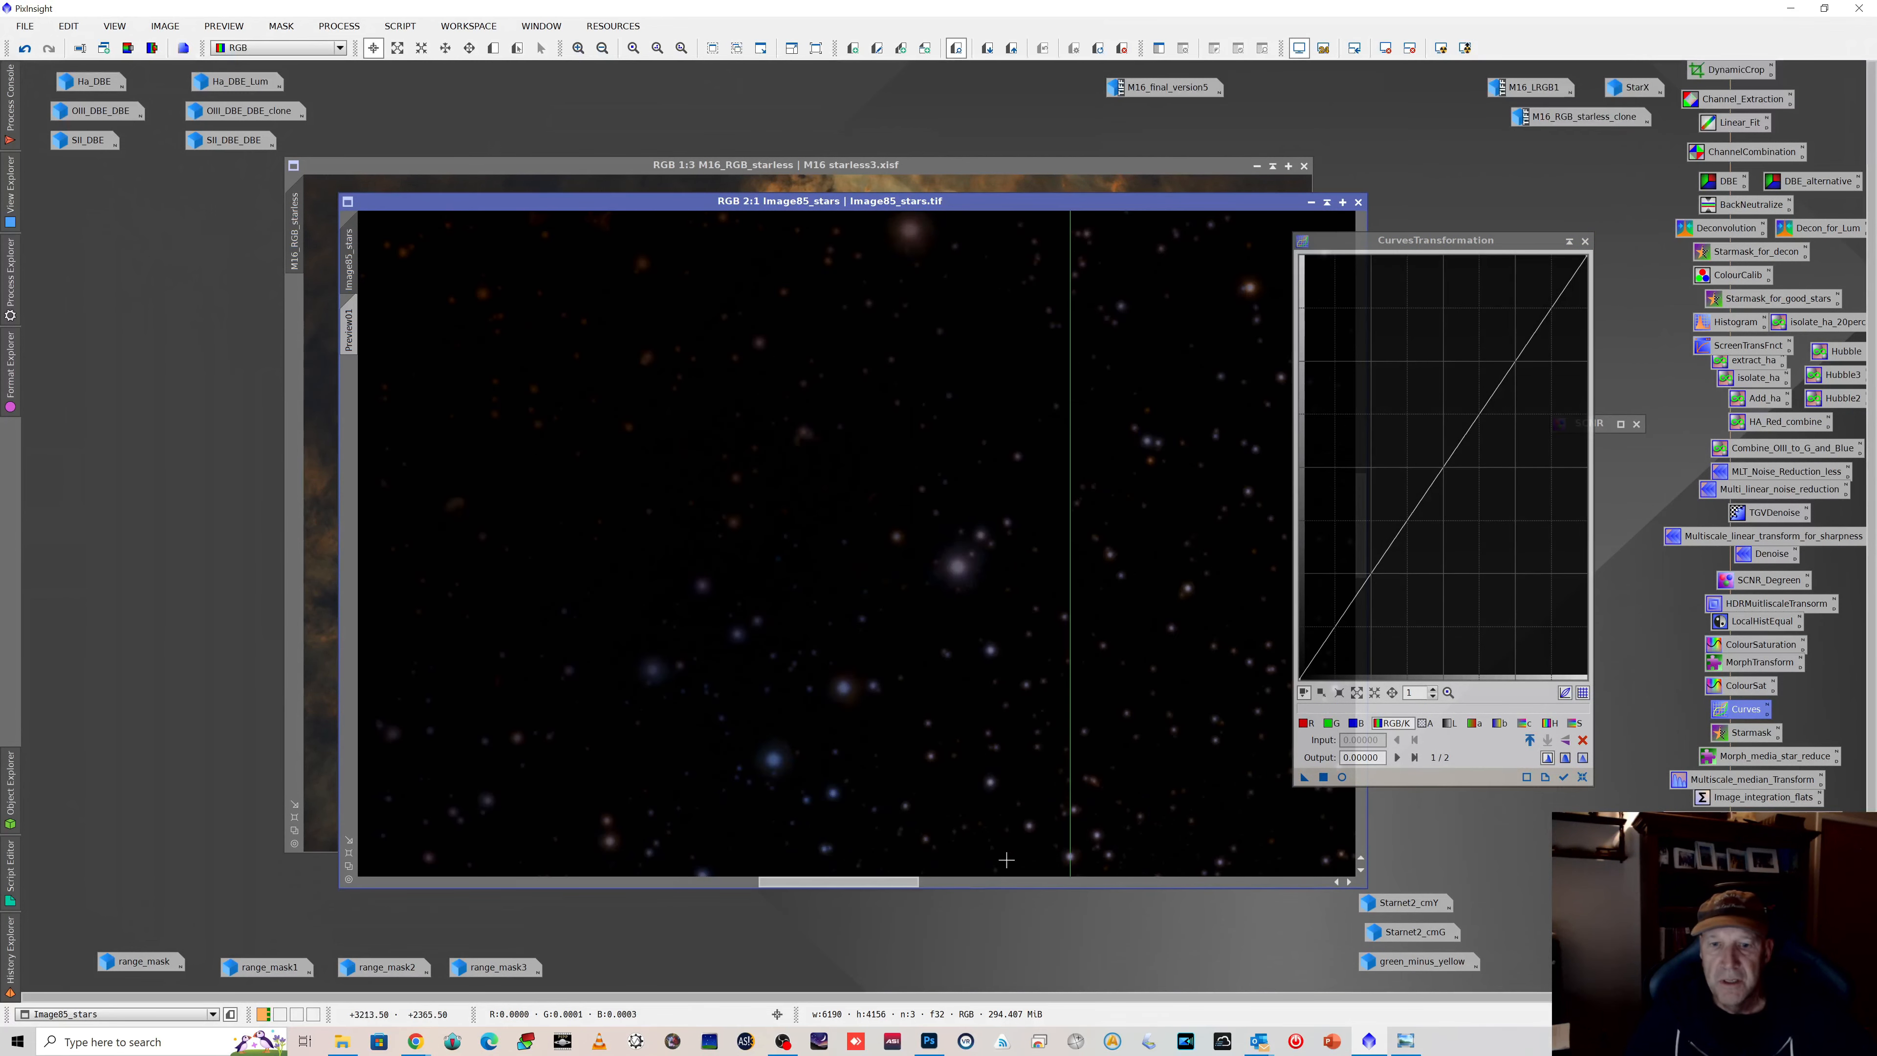
pyautogui.moveTo(866, 886)
pyautogui.mouseDown()
pyautogui.moveTo(983, 890)
pyautogui.moveTo(847, 884)
pyautogui.mouseUp()
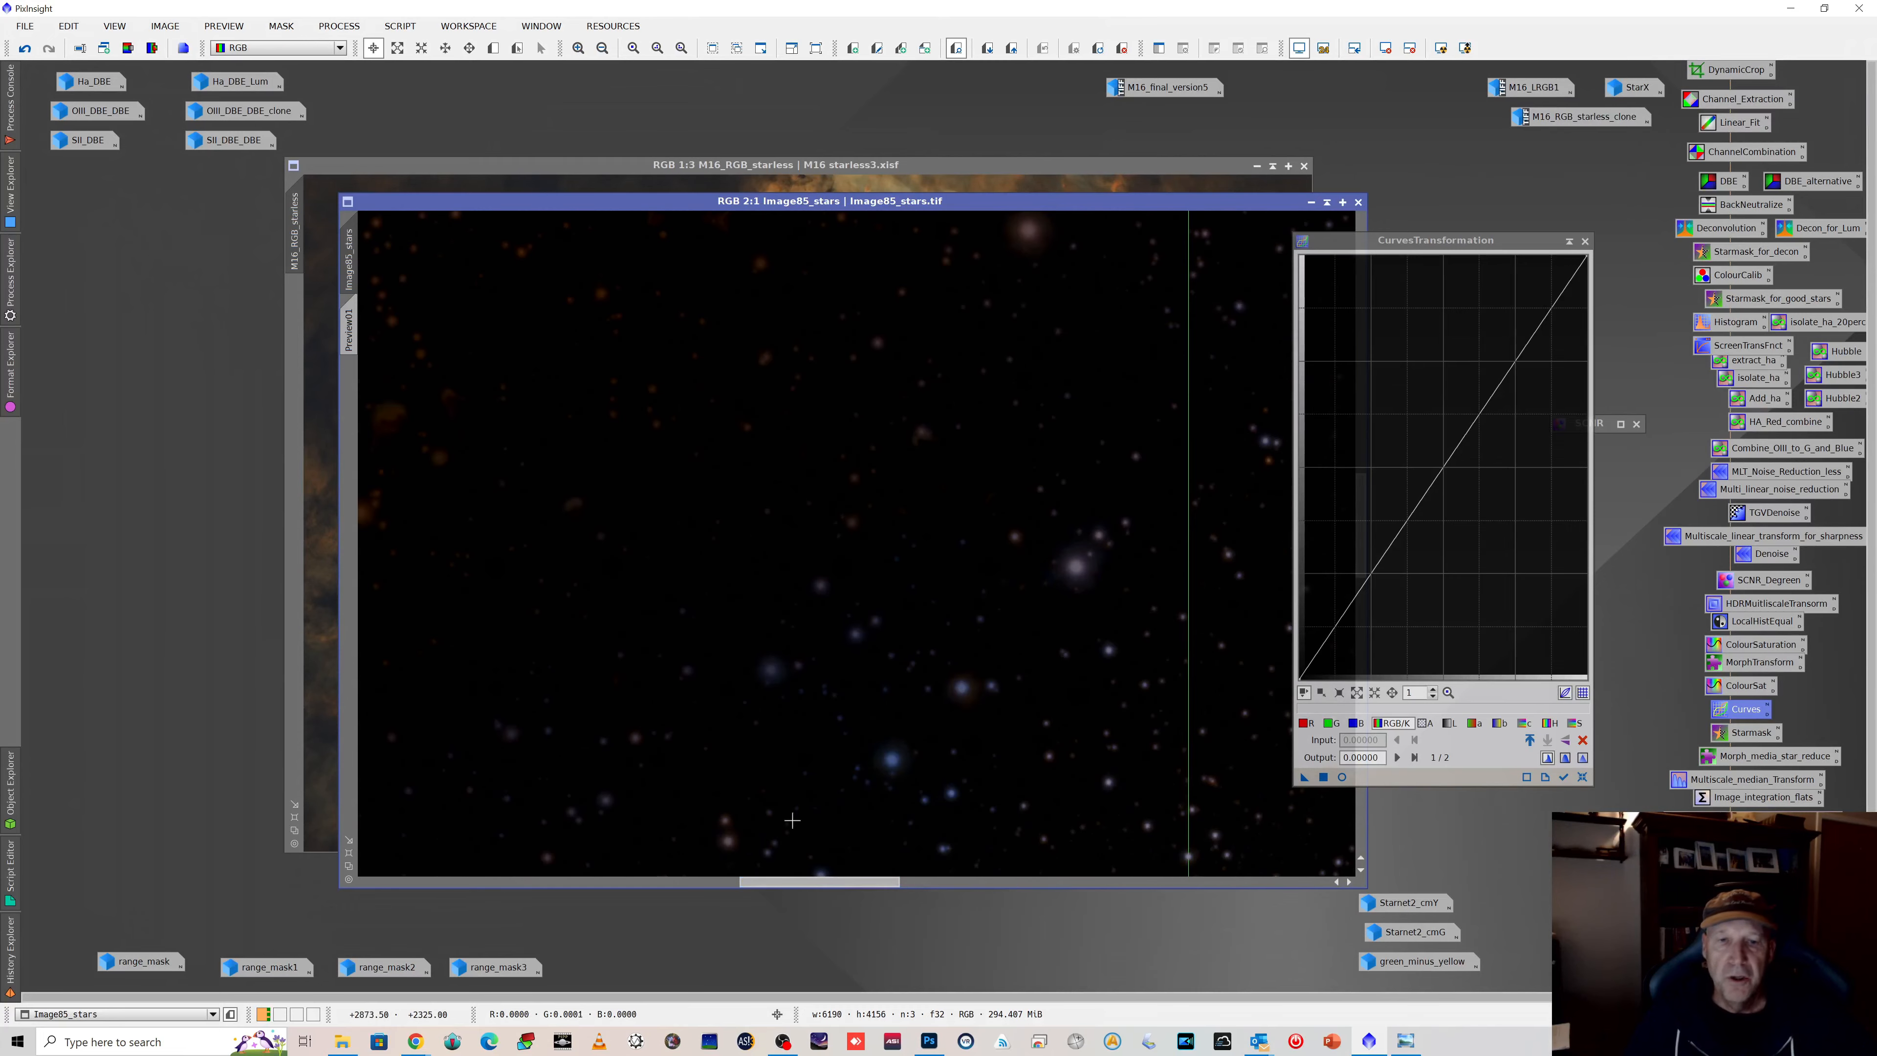
pyautogui.scroll(-2, 648, 612)
pyautogui.scroll(-1, 644, 607)
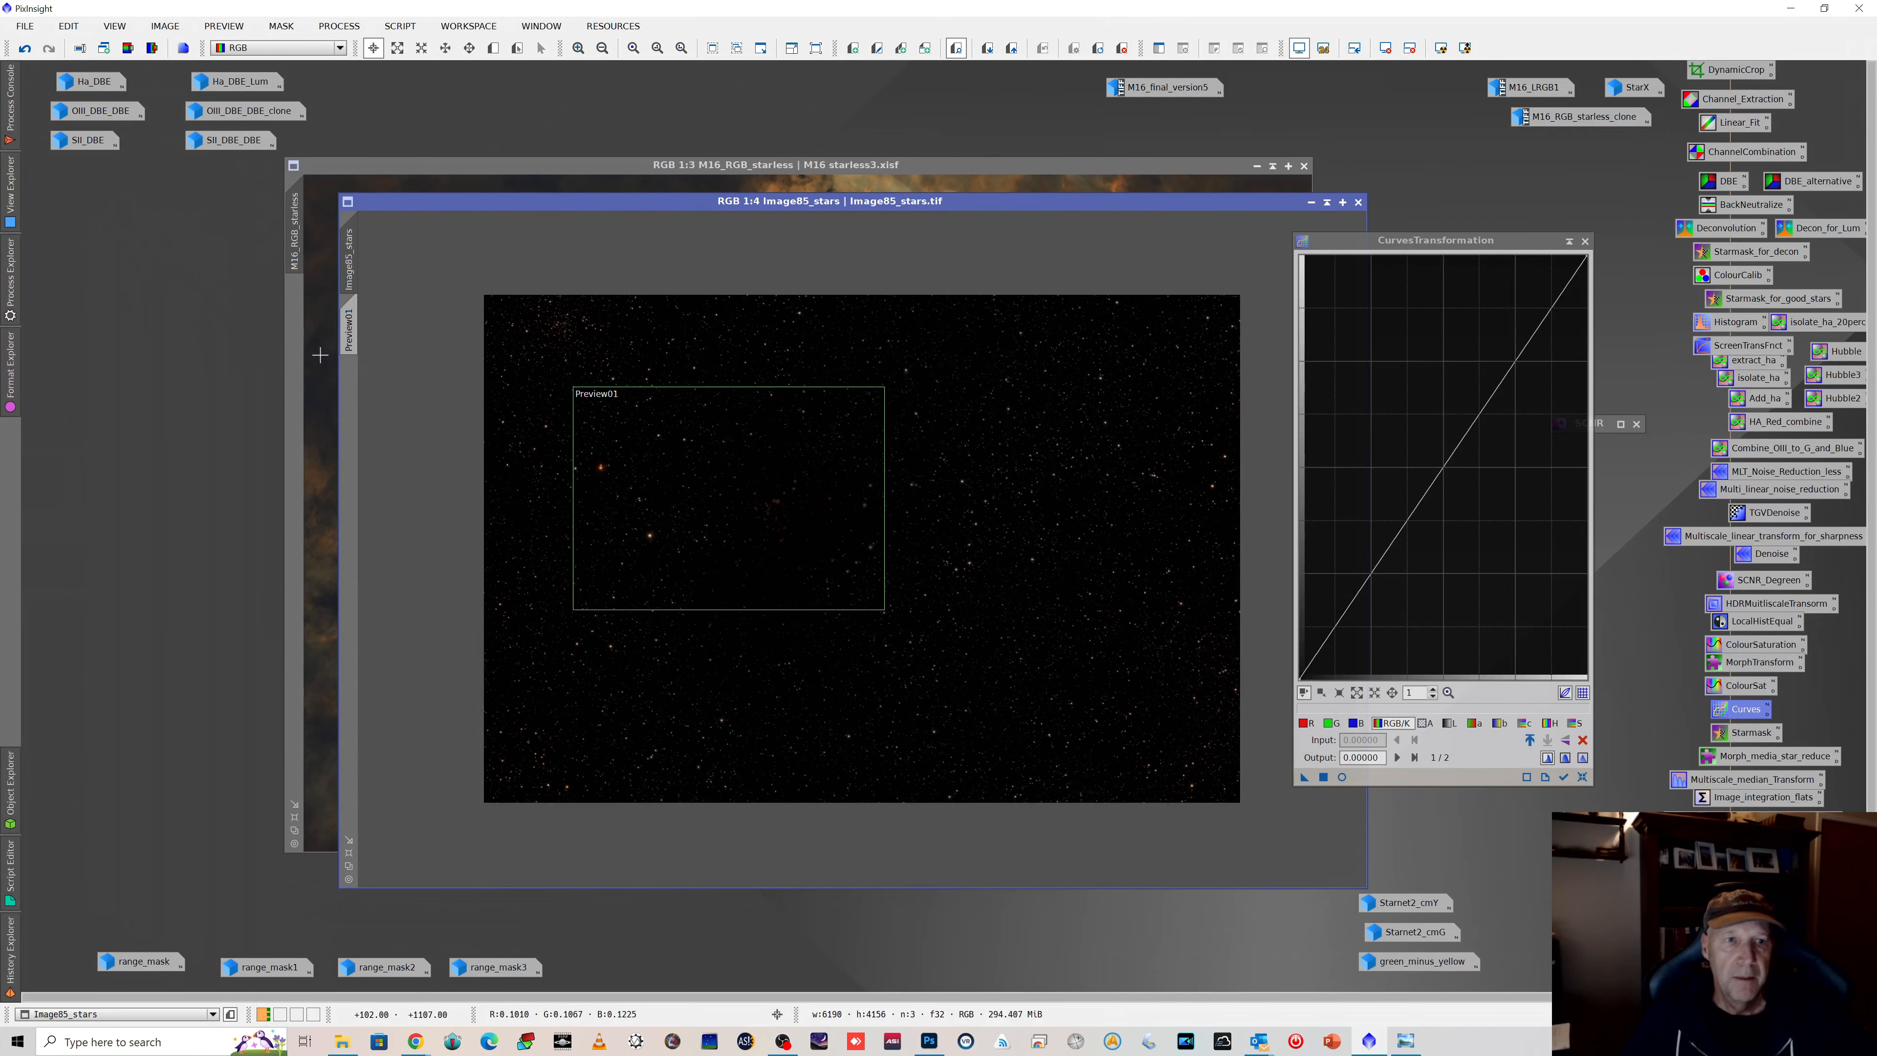
pyautogui.rightClick(348, 327)
pyautogui.click(418, 463)
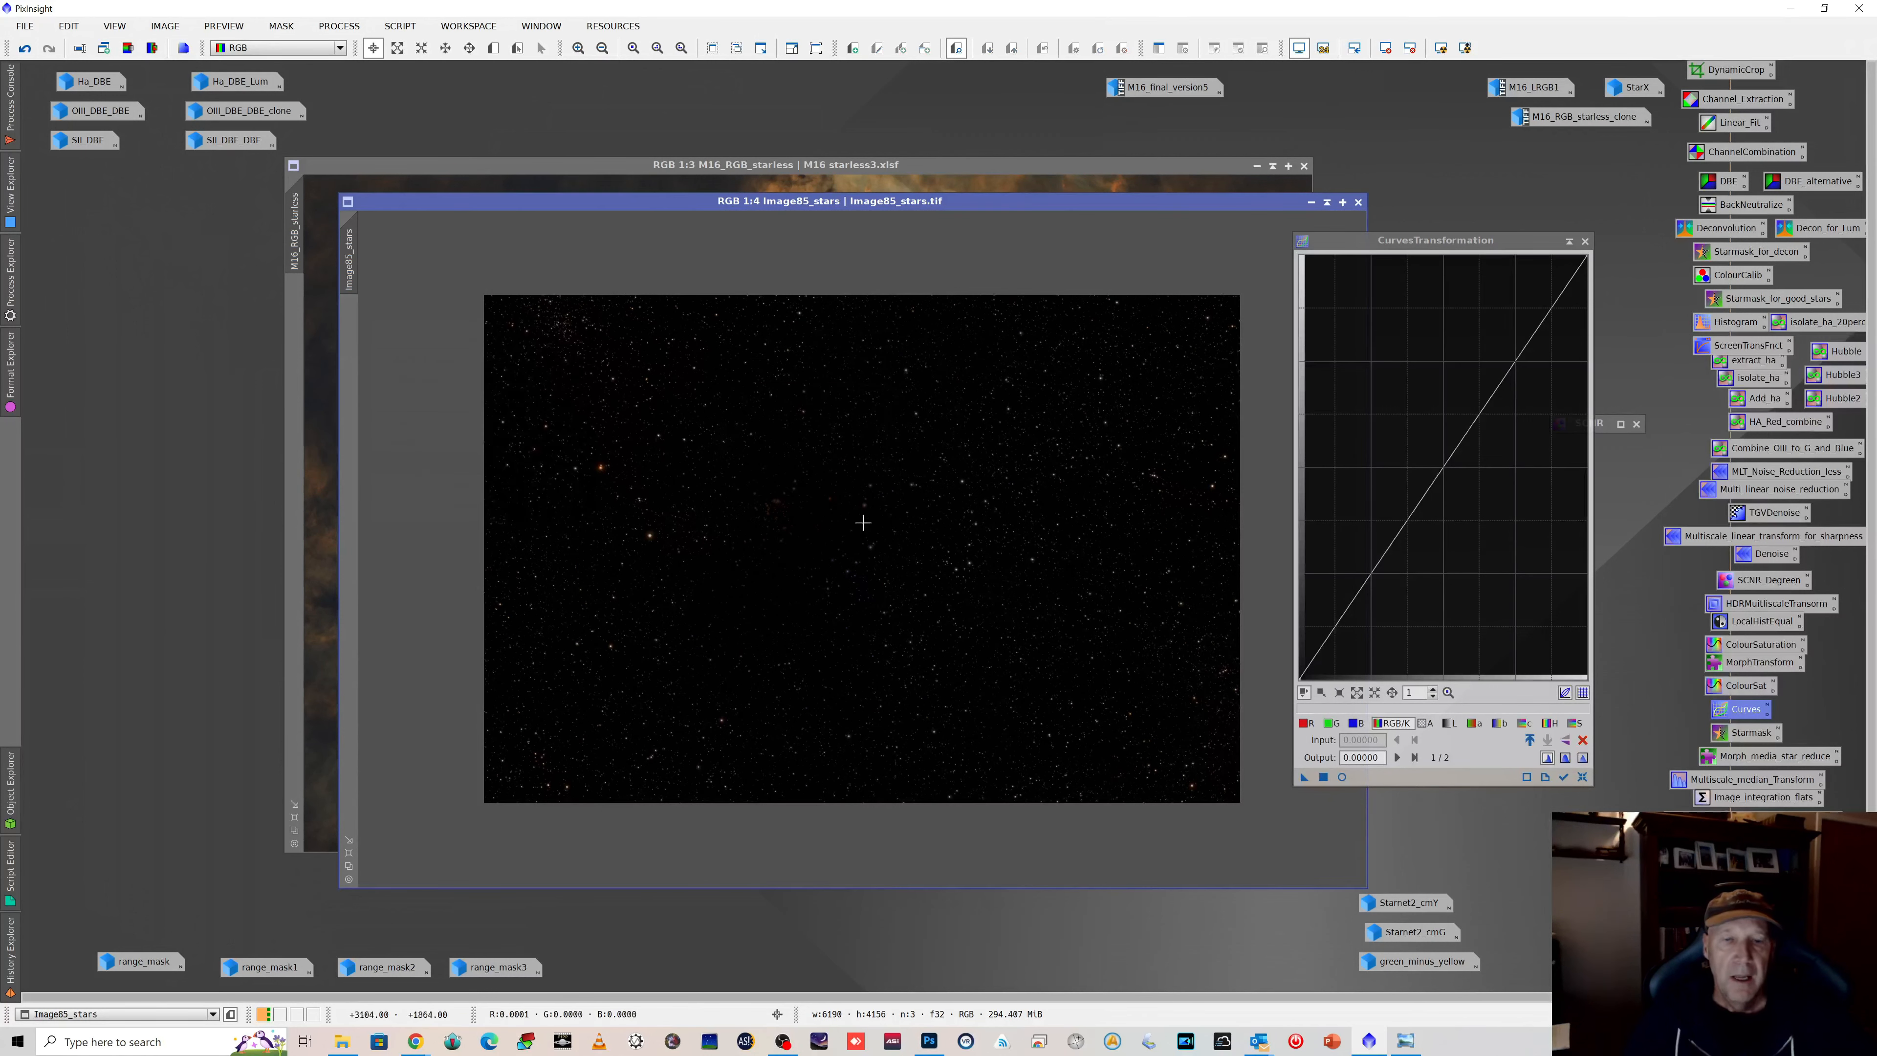
# Step: Examine the star colours and the residual nebula patches in Image85_stars at close and full-frame zoom
pyautogui.scroll(1, 736, 501)
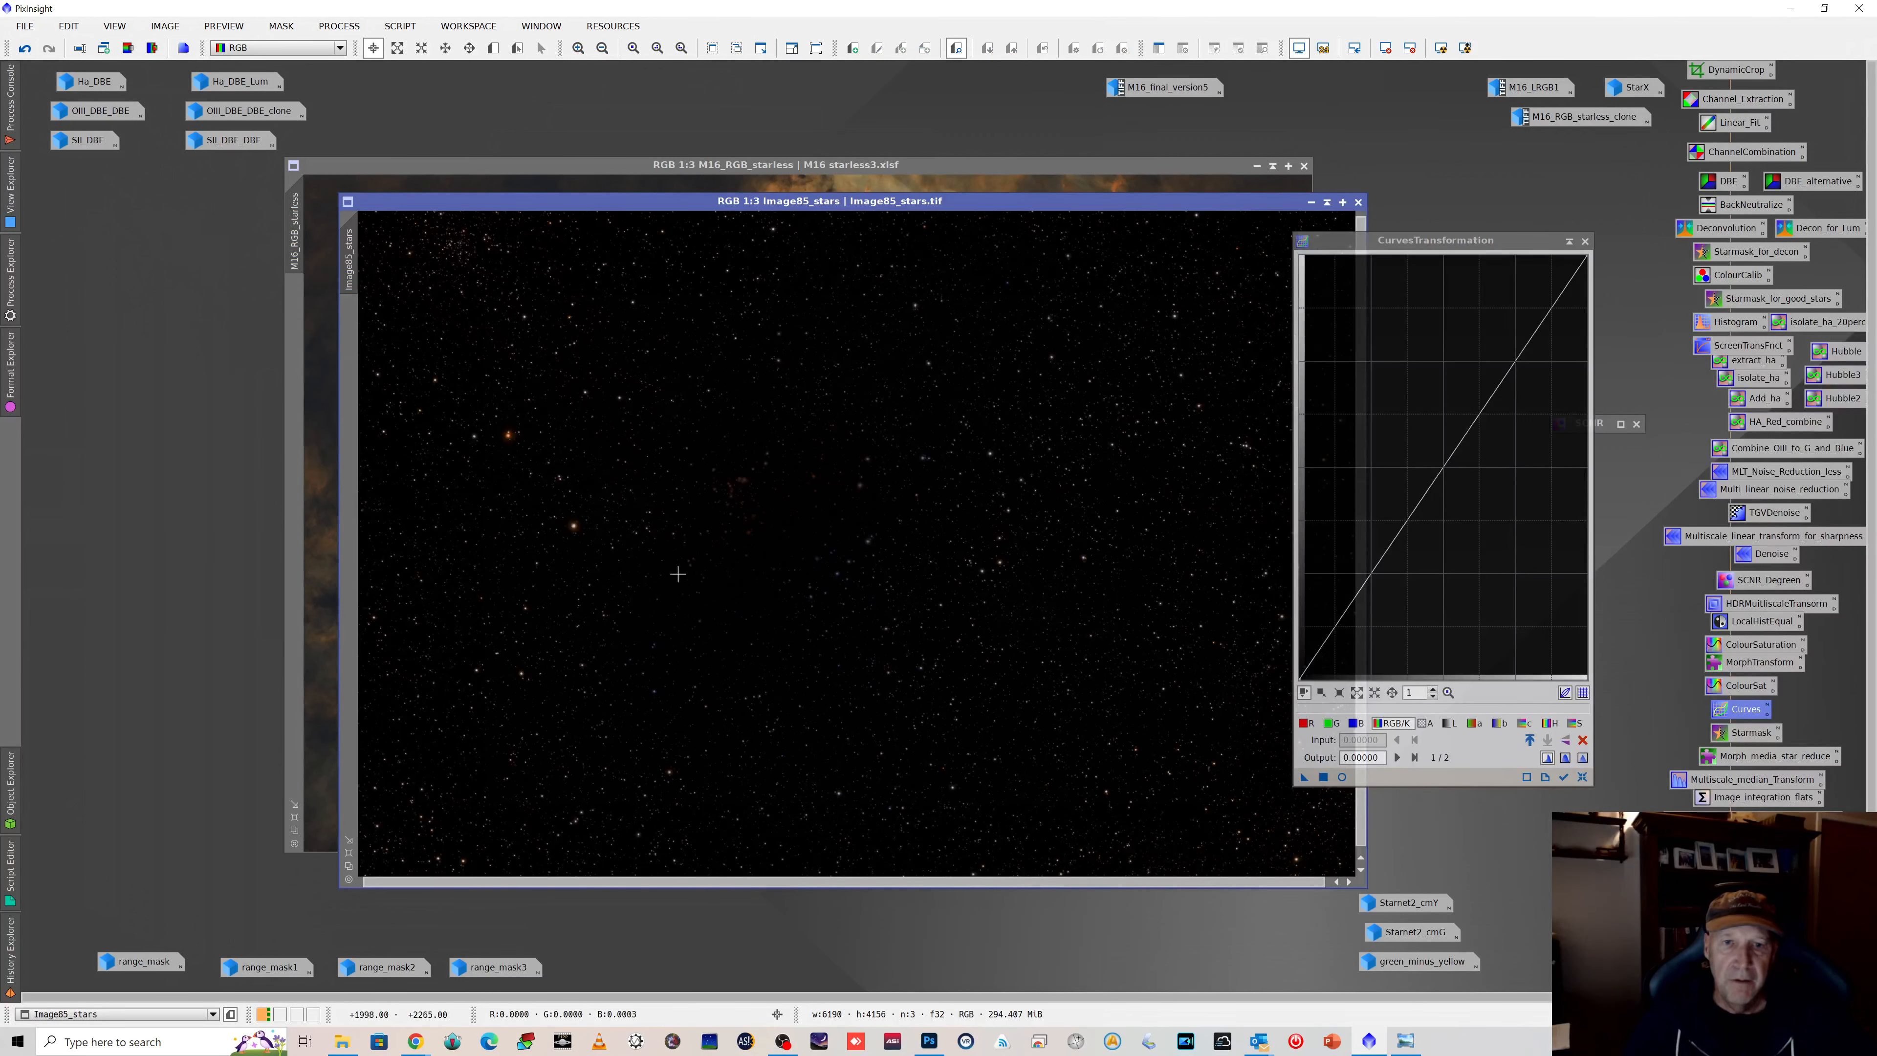
pyautogui.scroll(2, 706, 498)
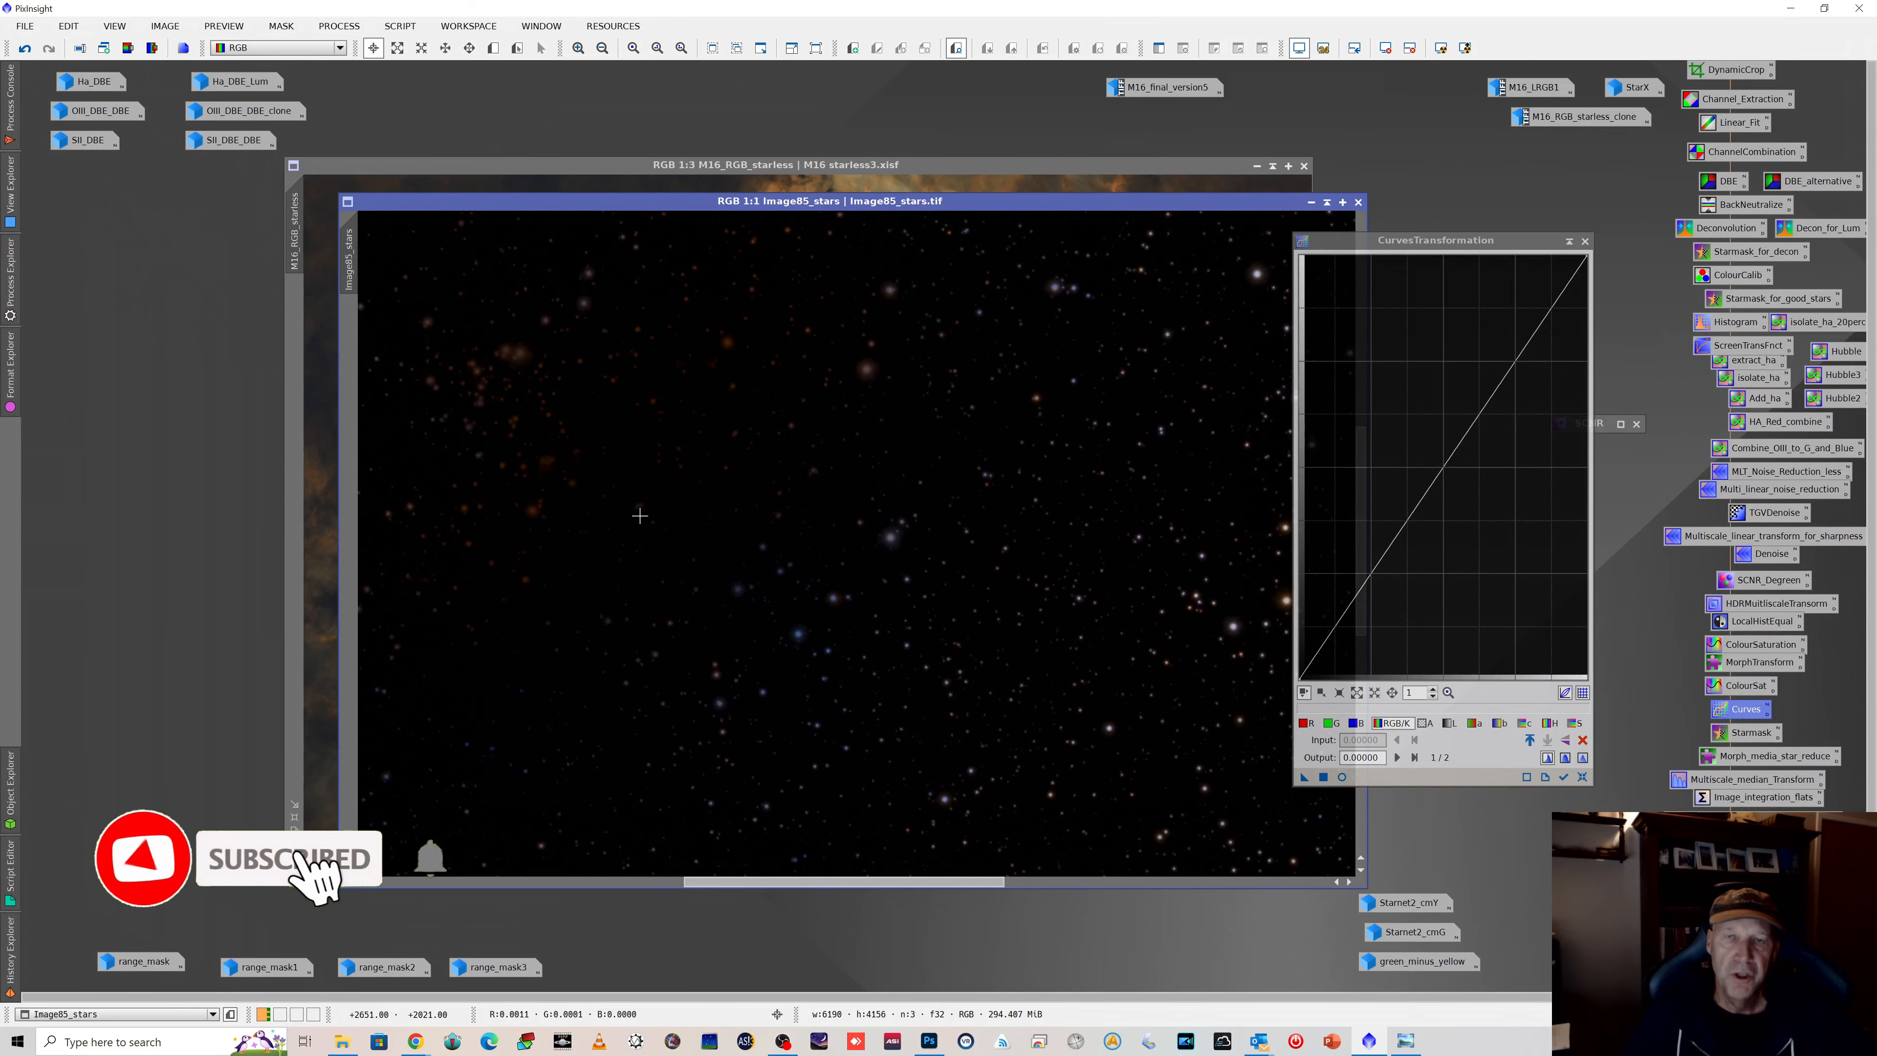
pyautogui.scroll(-1, 622, 589)
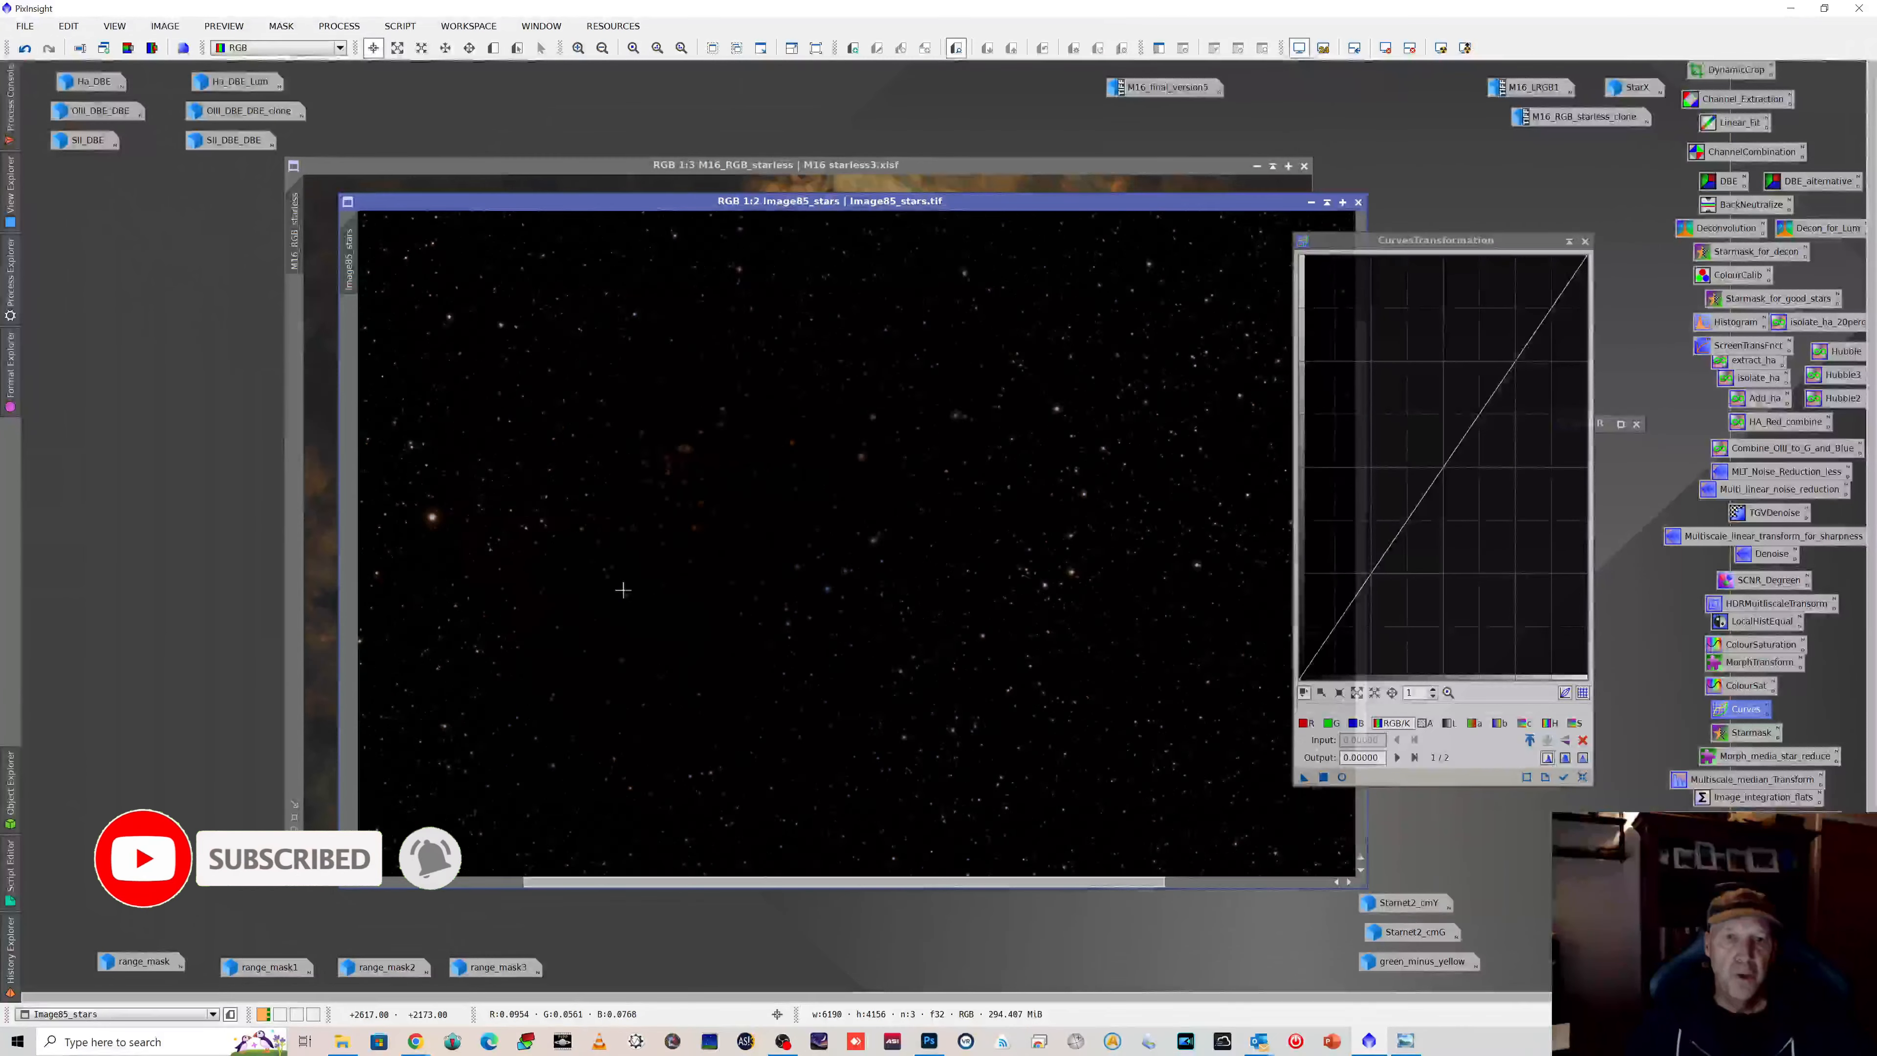
pyautogui.scroll(-1, 623, 589)
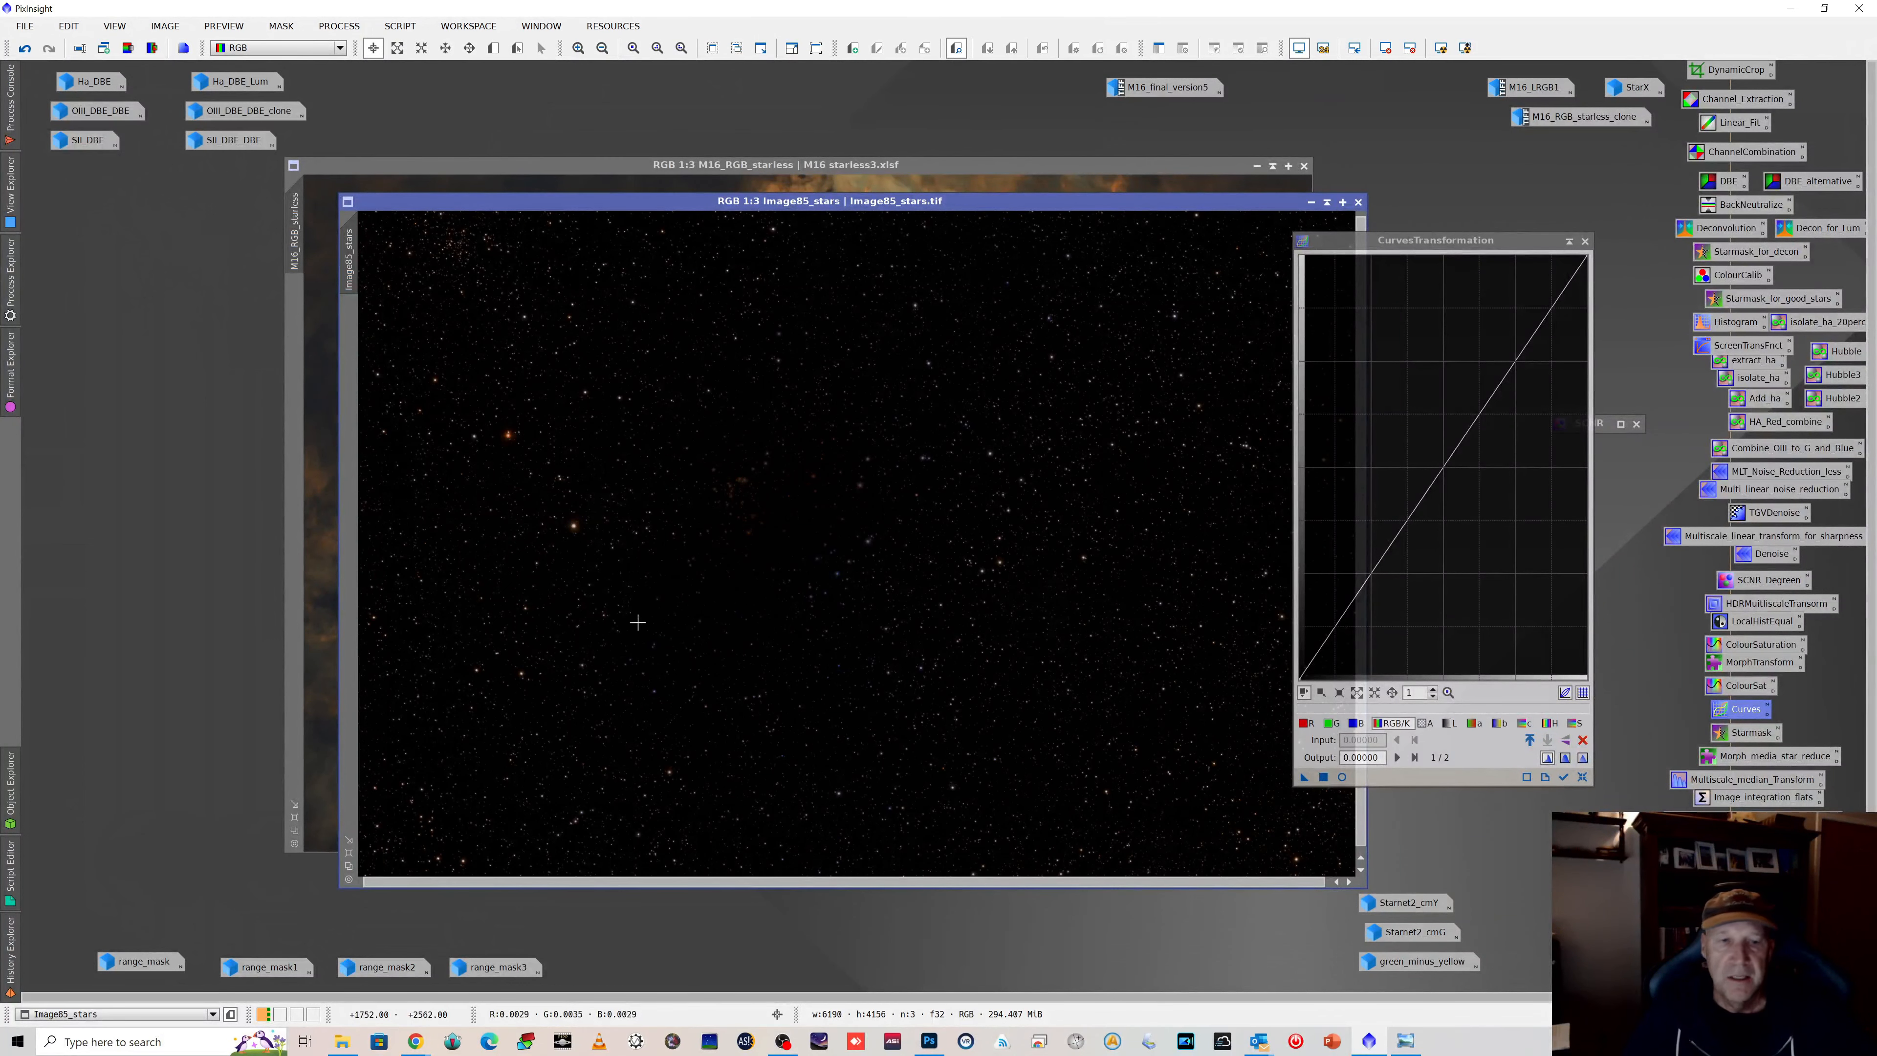
pyautogui.scroll(1, 445, 500)
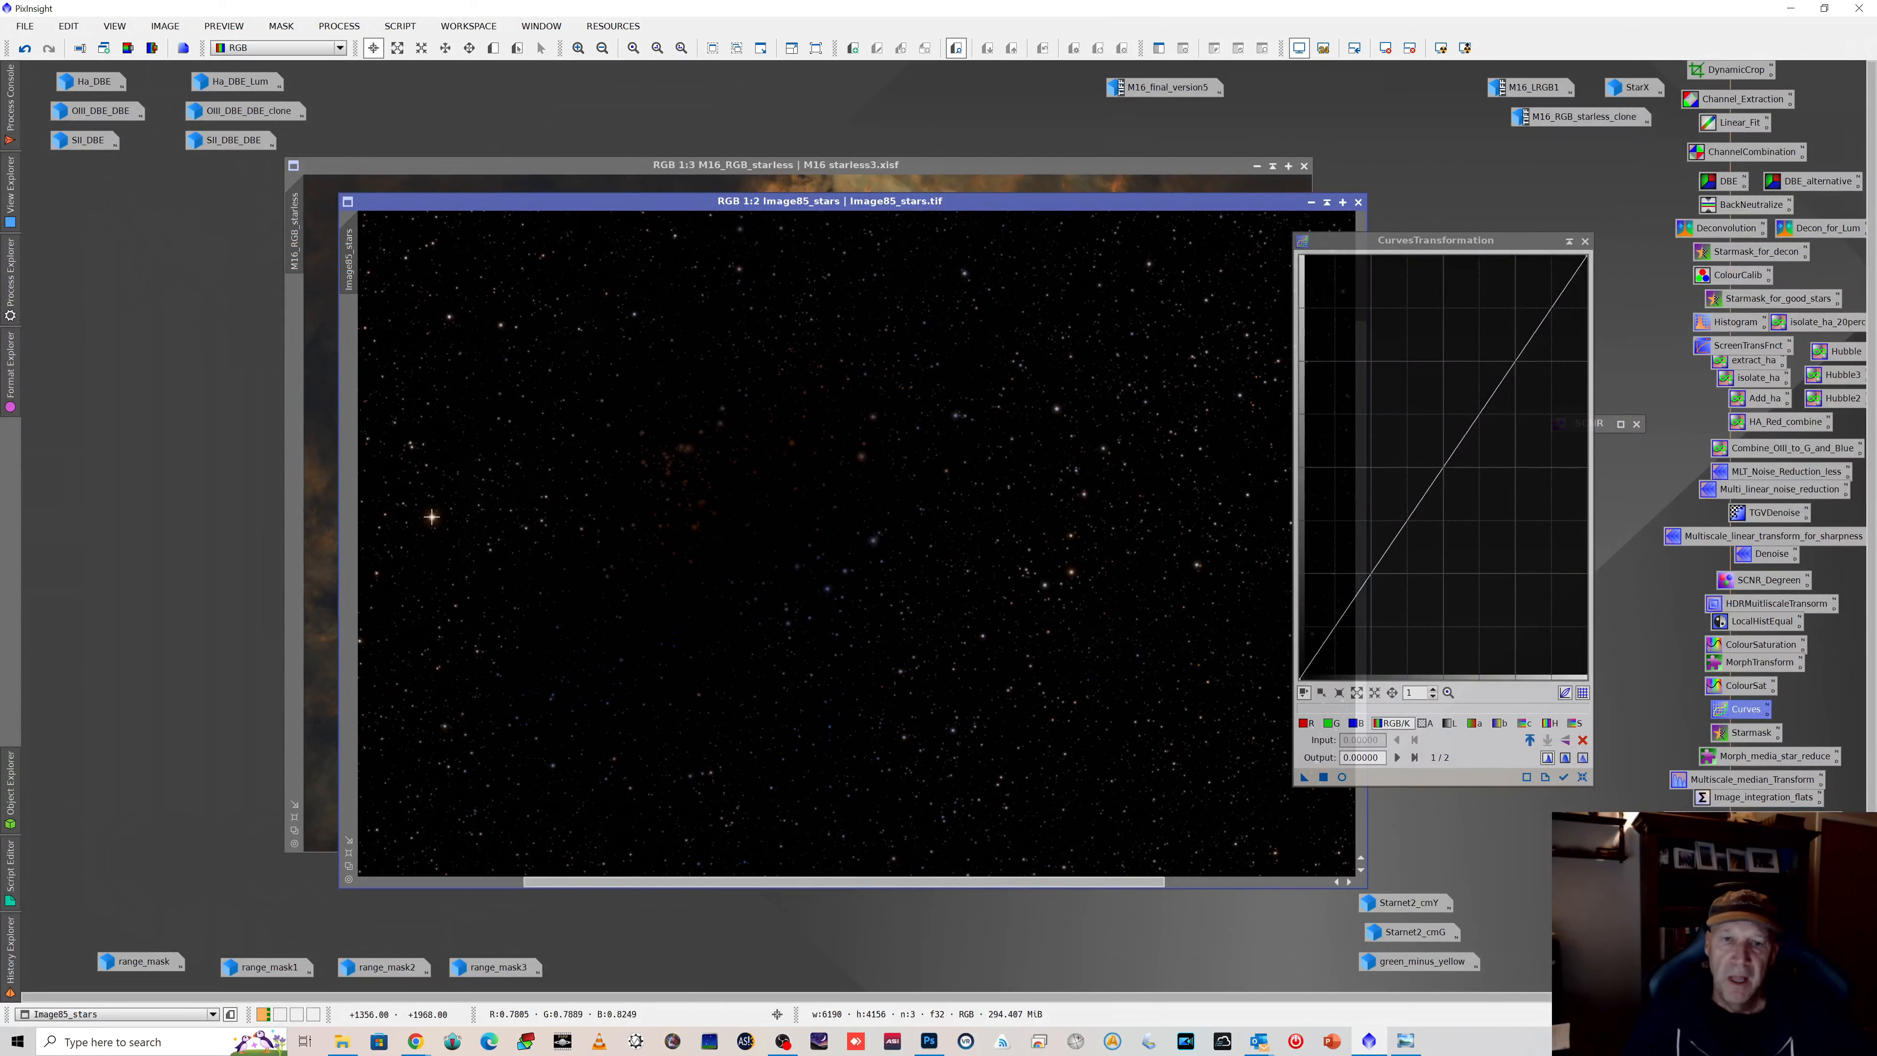
pyautogui.scroll(1, 686, 453)
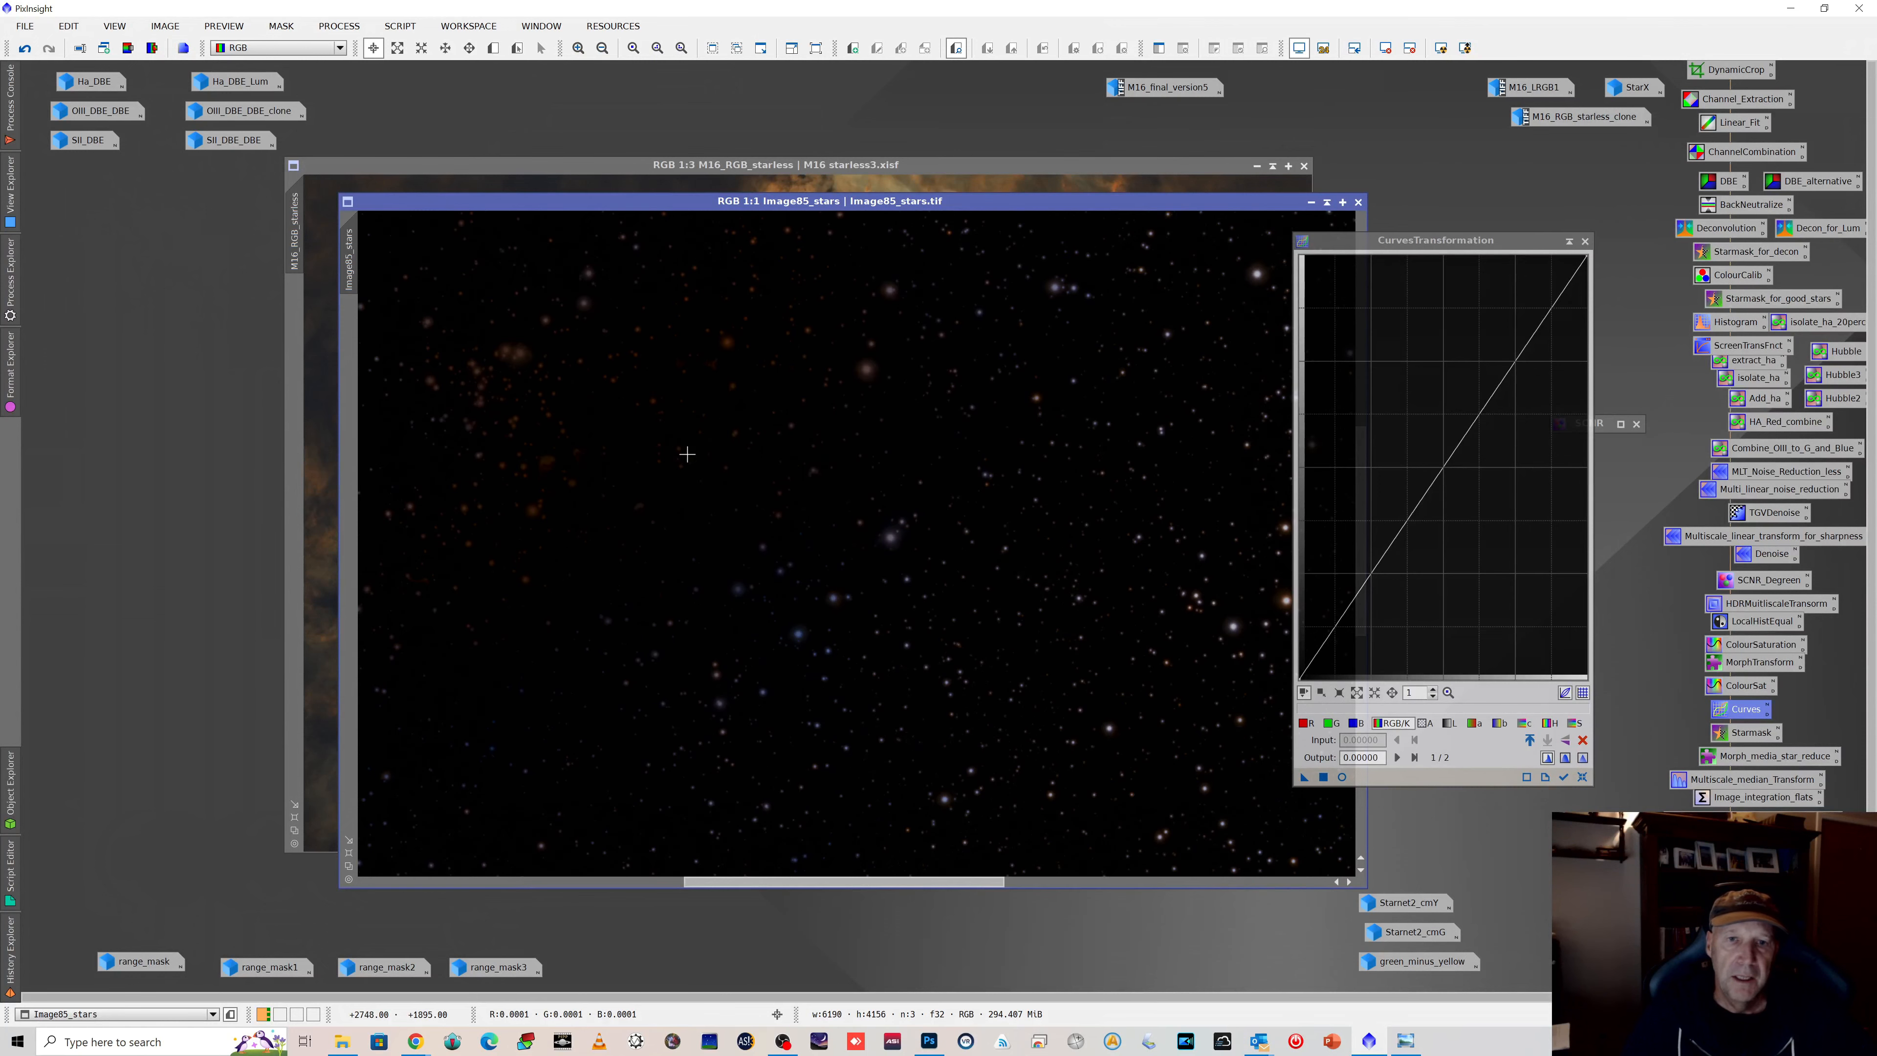
pyautogui.scroll(-2, 664, 519)
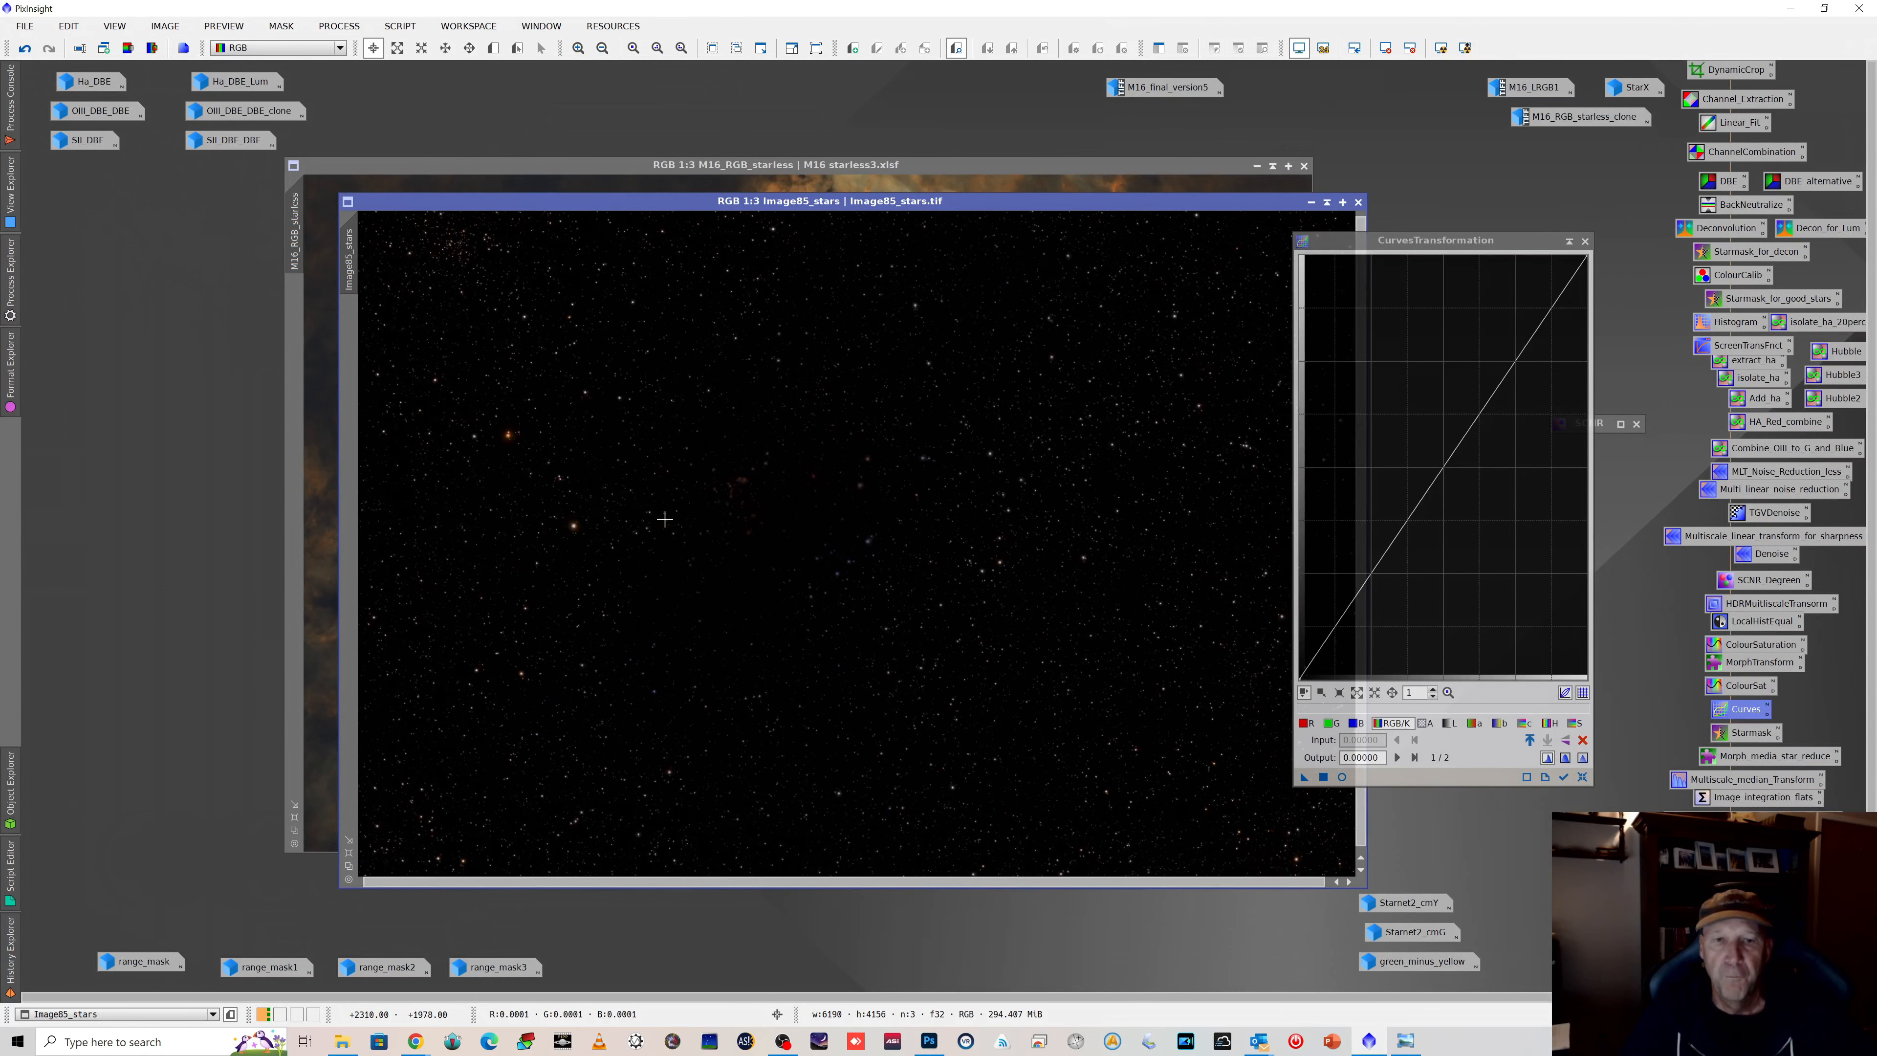
pyautogui.scroll(-1, 669, 518)
pyautogui.scroll(1, 696, 531)
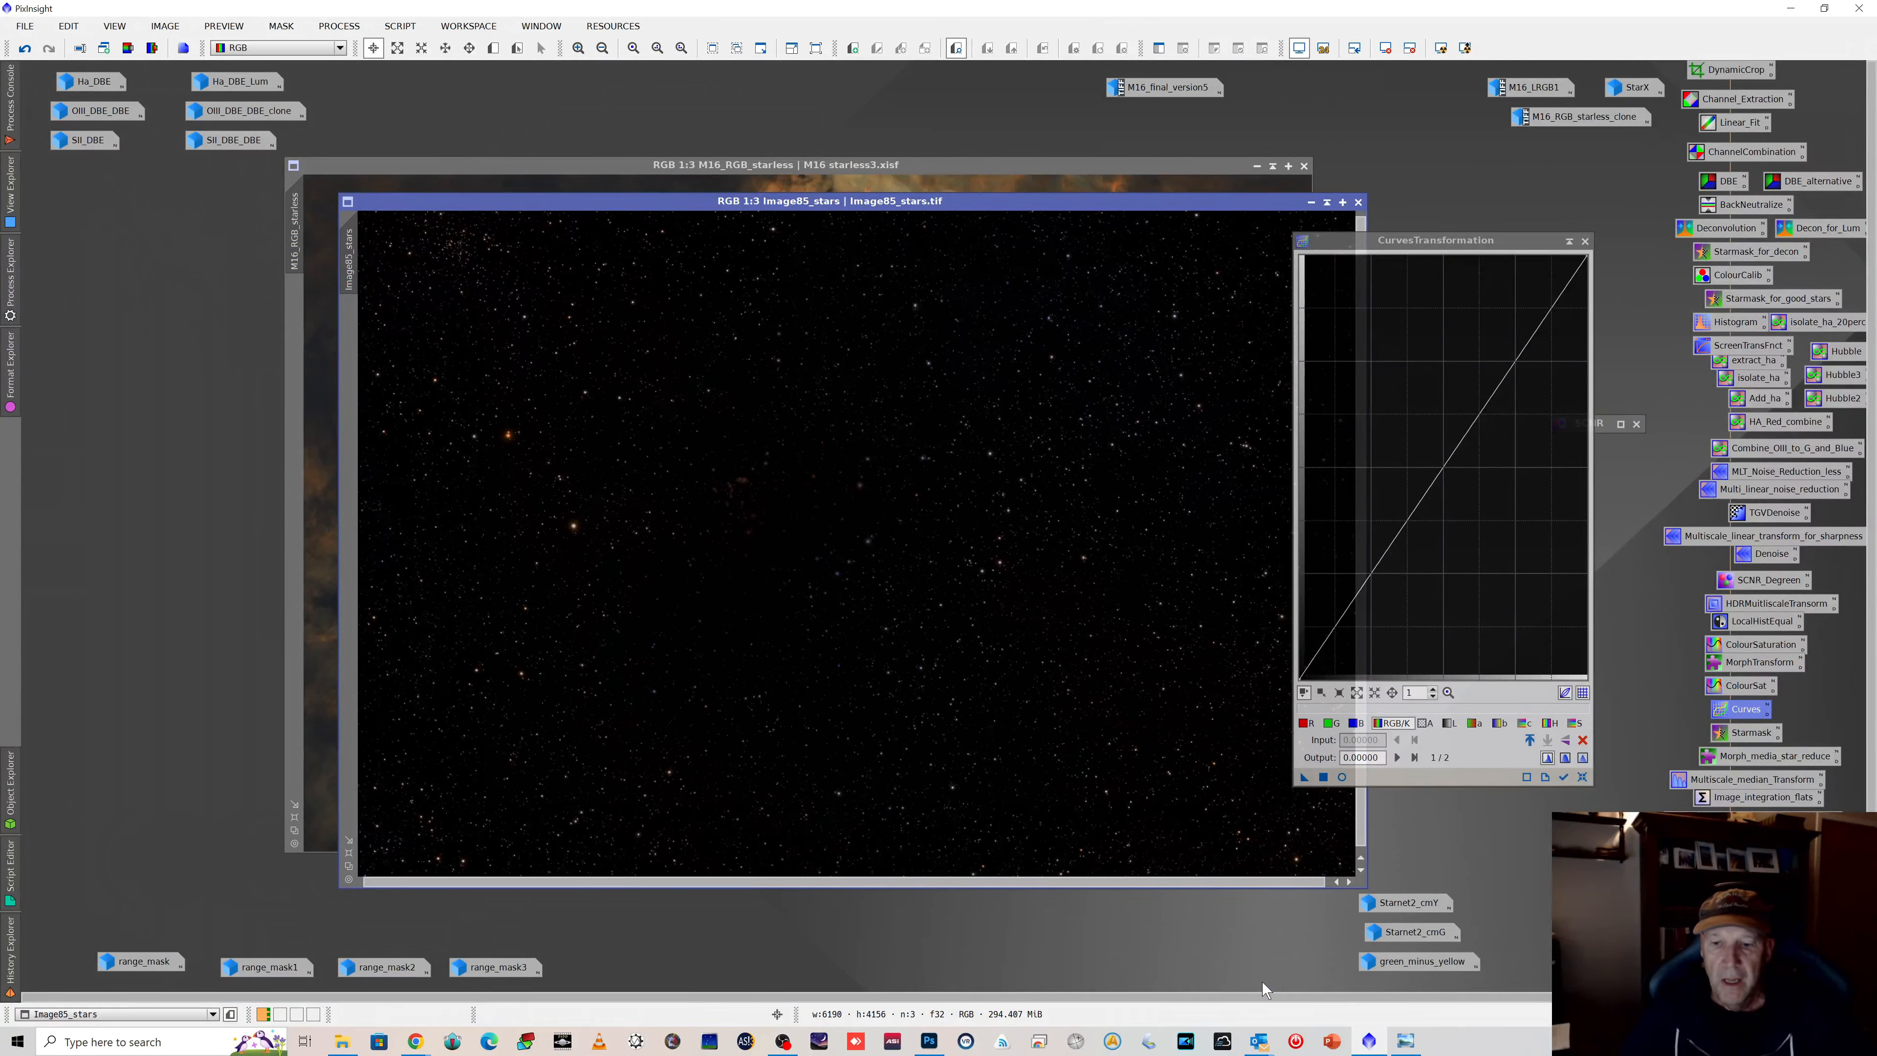
# Step: Switch to Photoshop and duplicate the Background layer of Image85_stars.tif as Background copy
pyautogui.click(929, 1042)
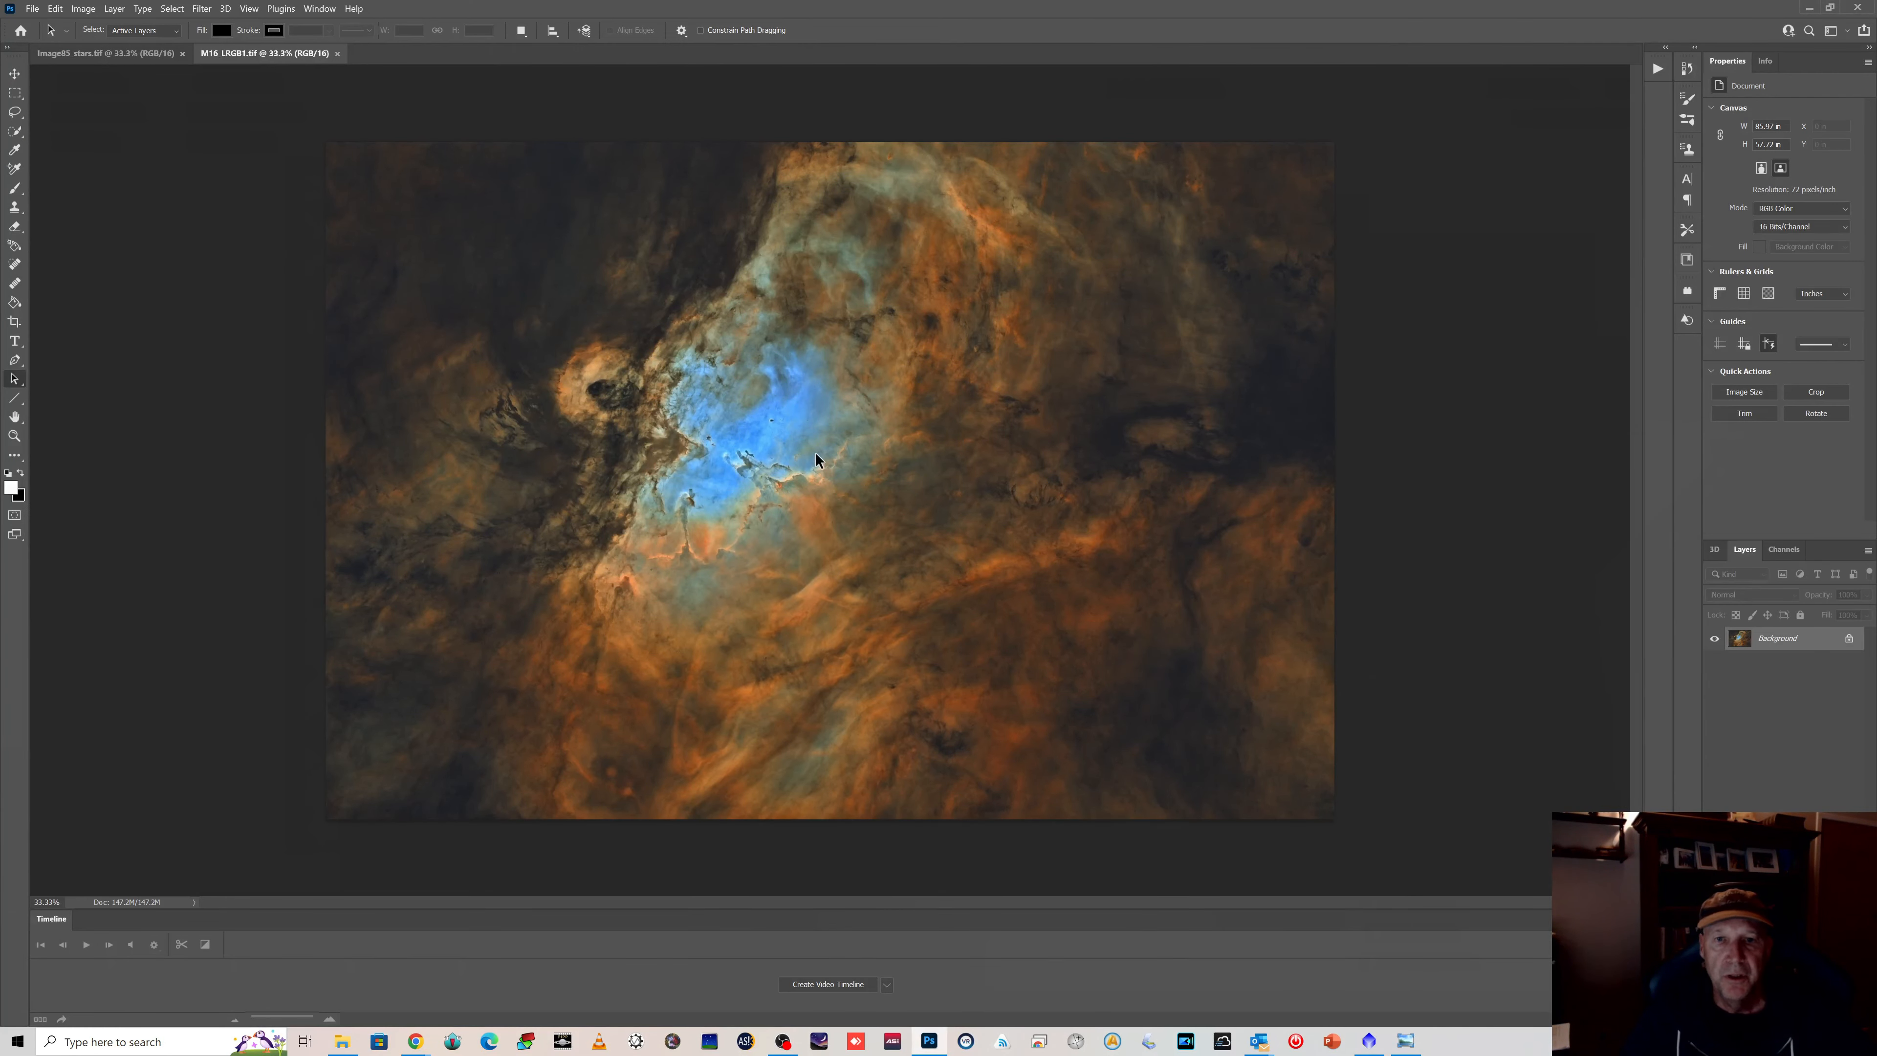
pyautogui.click(161, 52)
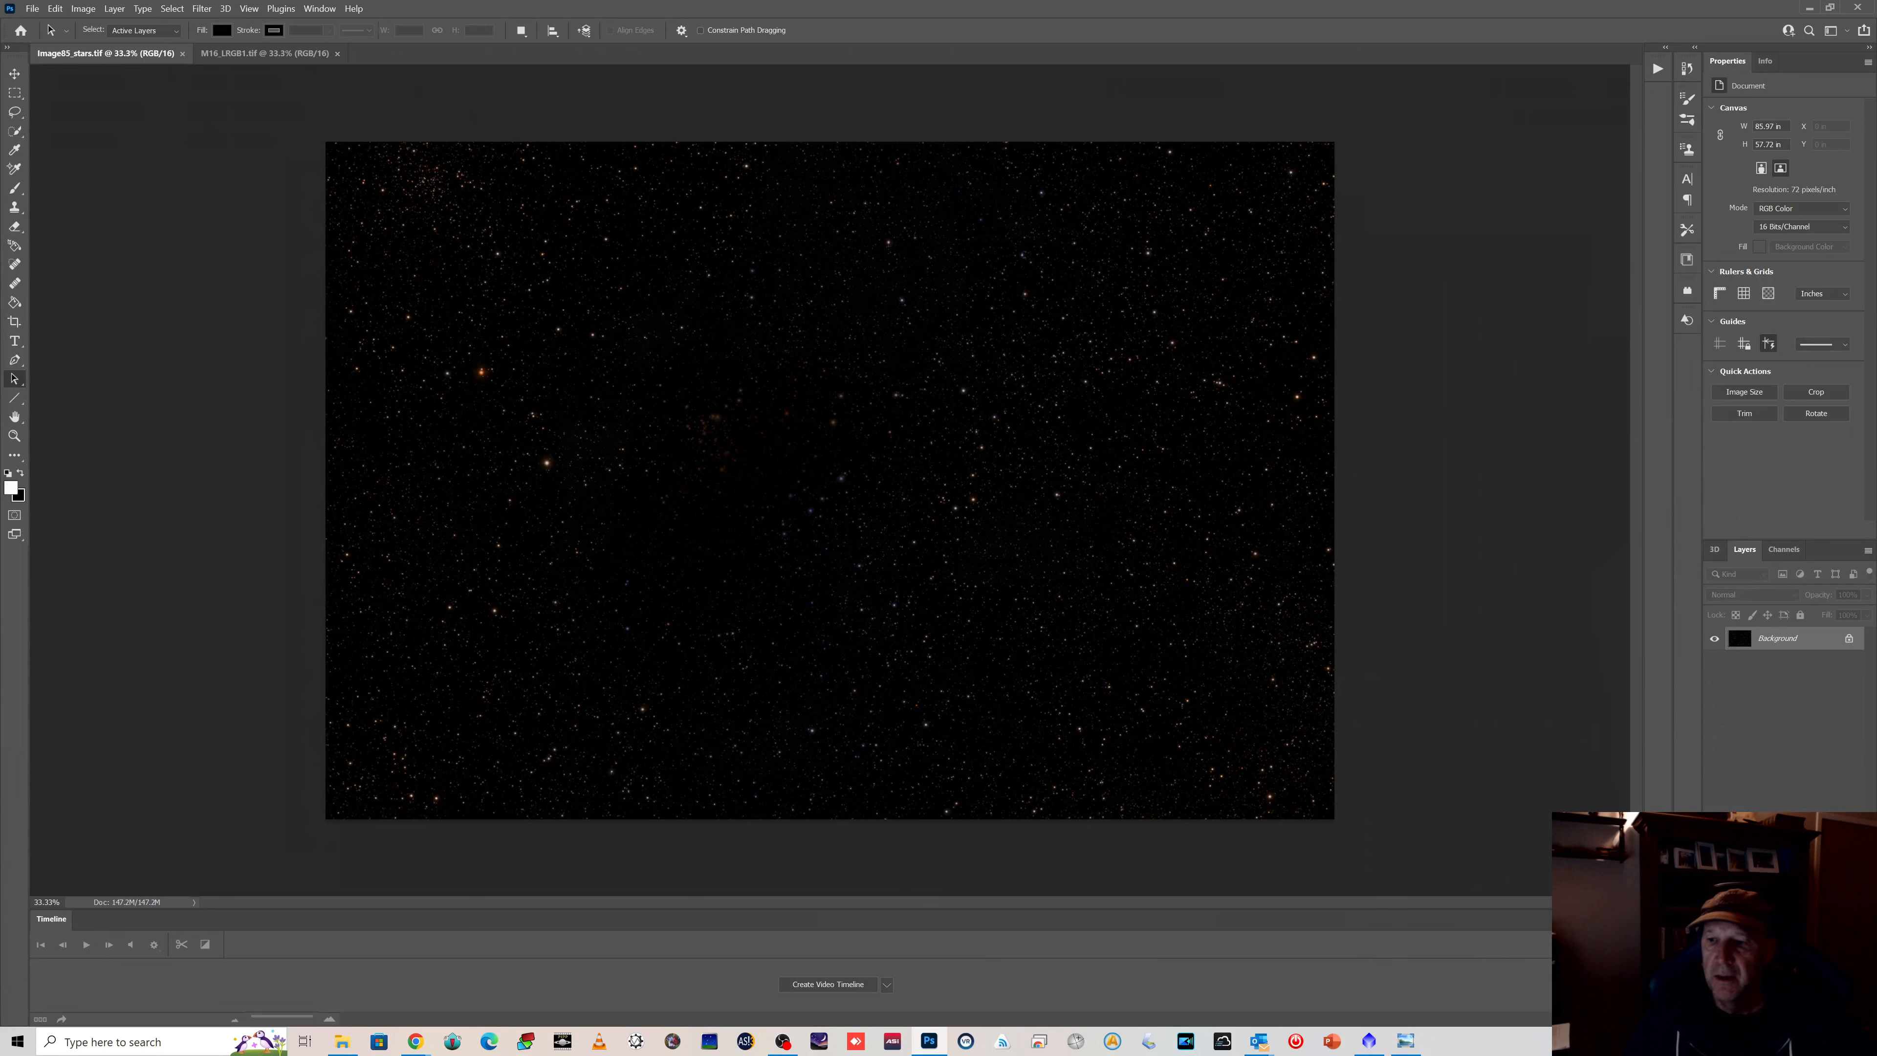
pyautogui.rightClick(1770, 638)
pyautogui.click(1770, 665)
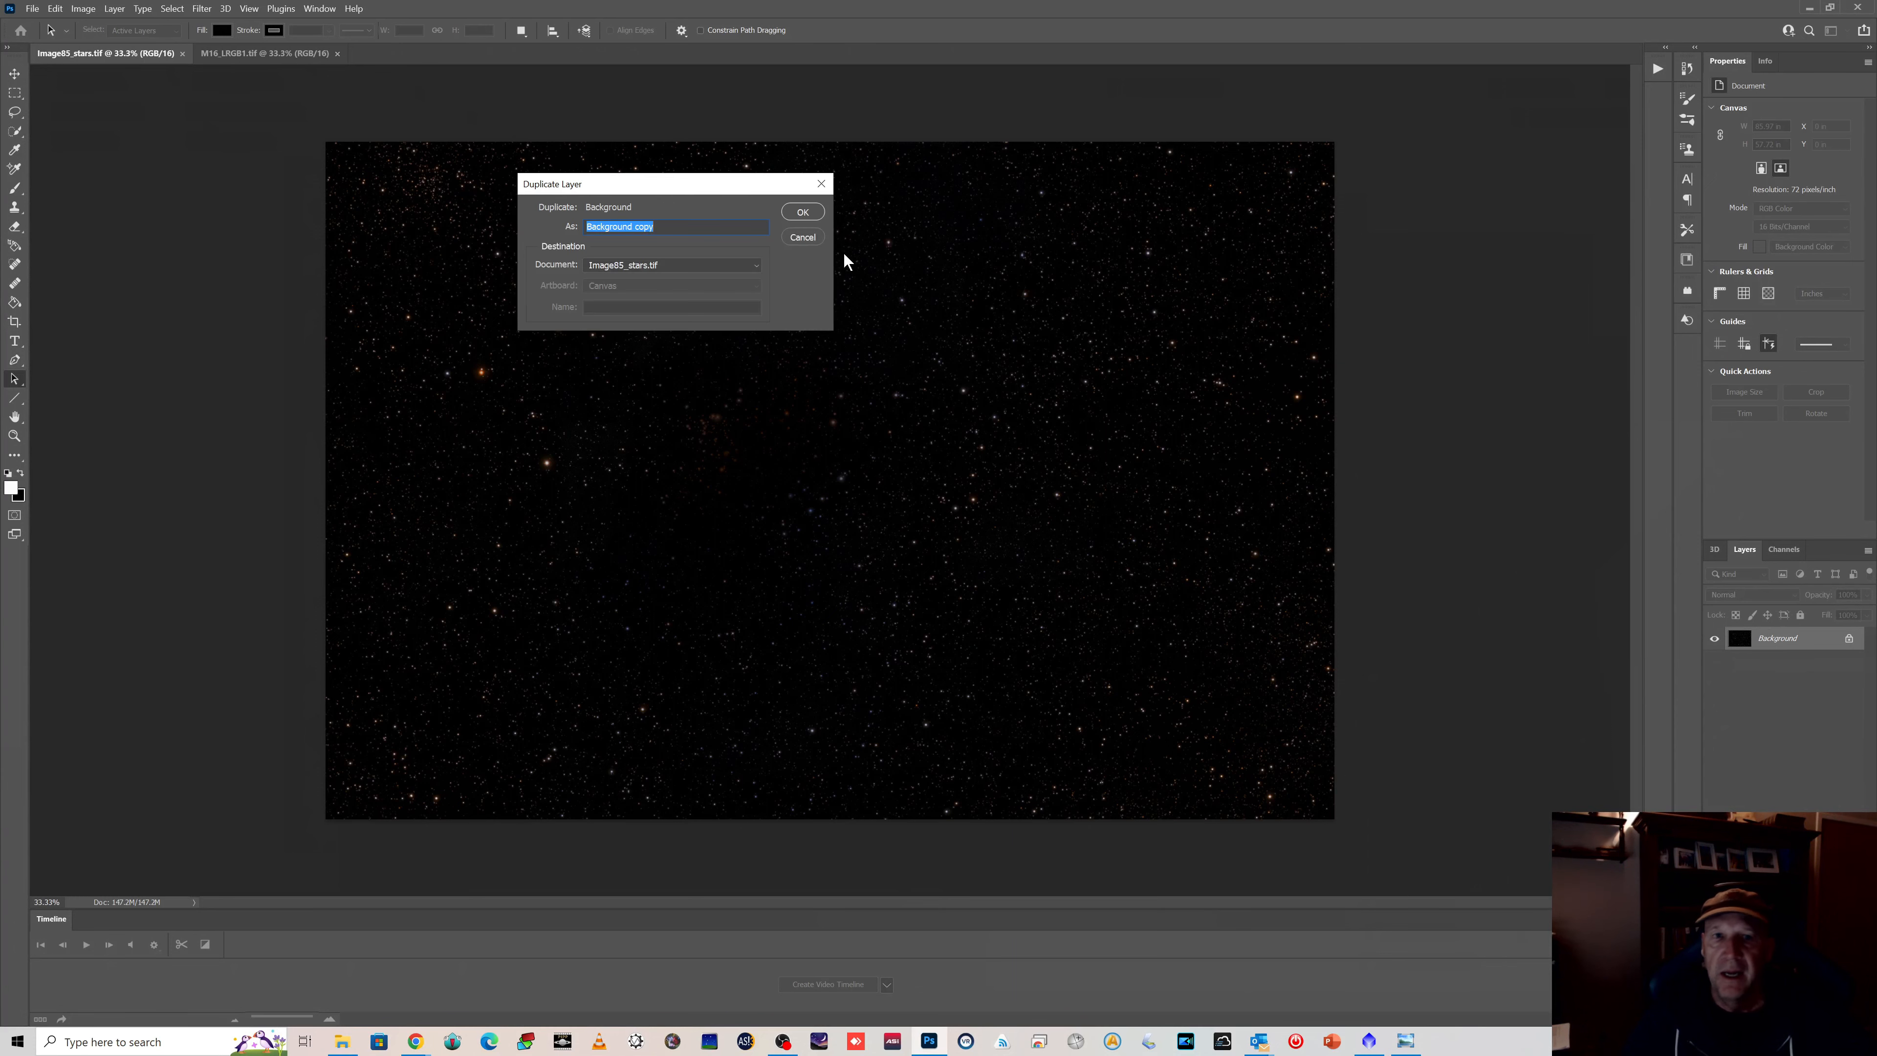
pyautogui.click(803, 215)
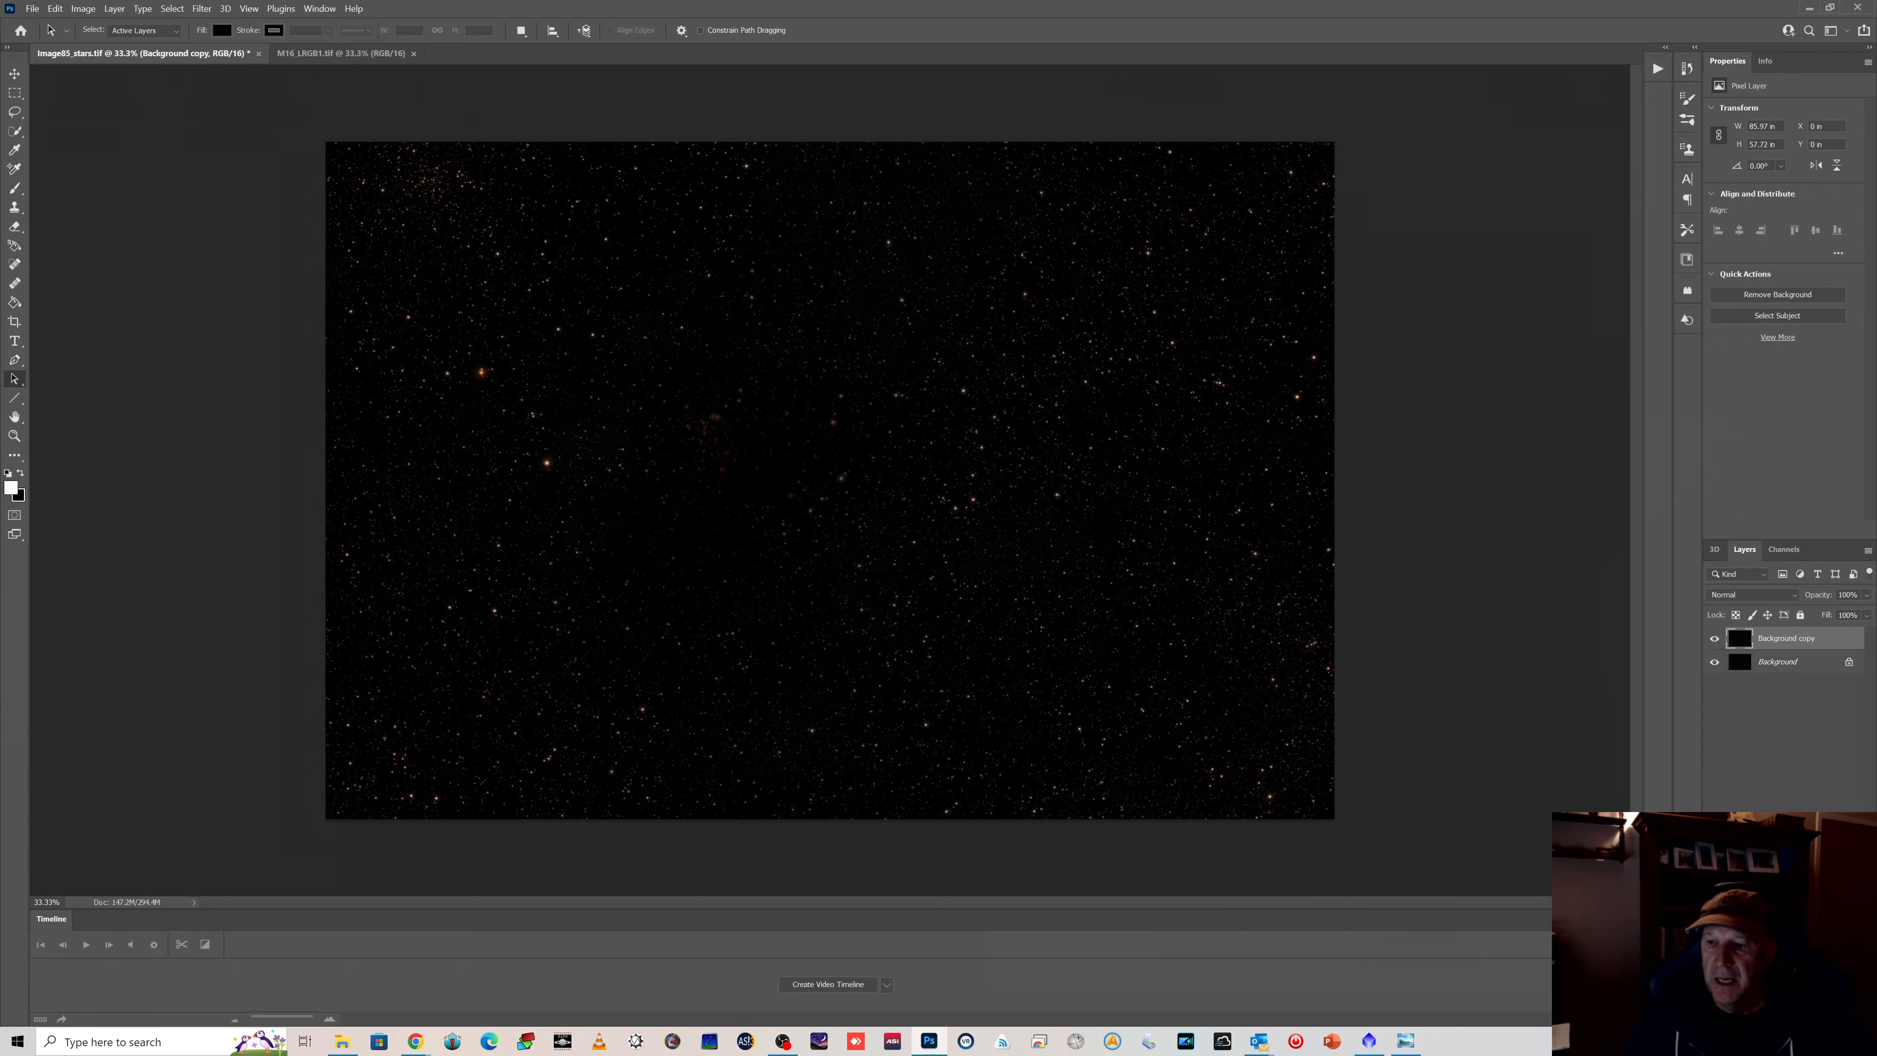
# Step: Add a layer mask to Background copy and open that mask in Select and Mask
pyautogui.click(1766, 1018)
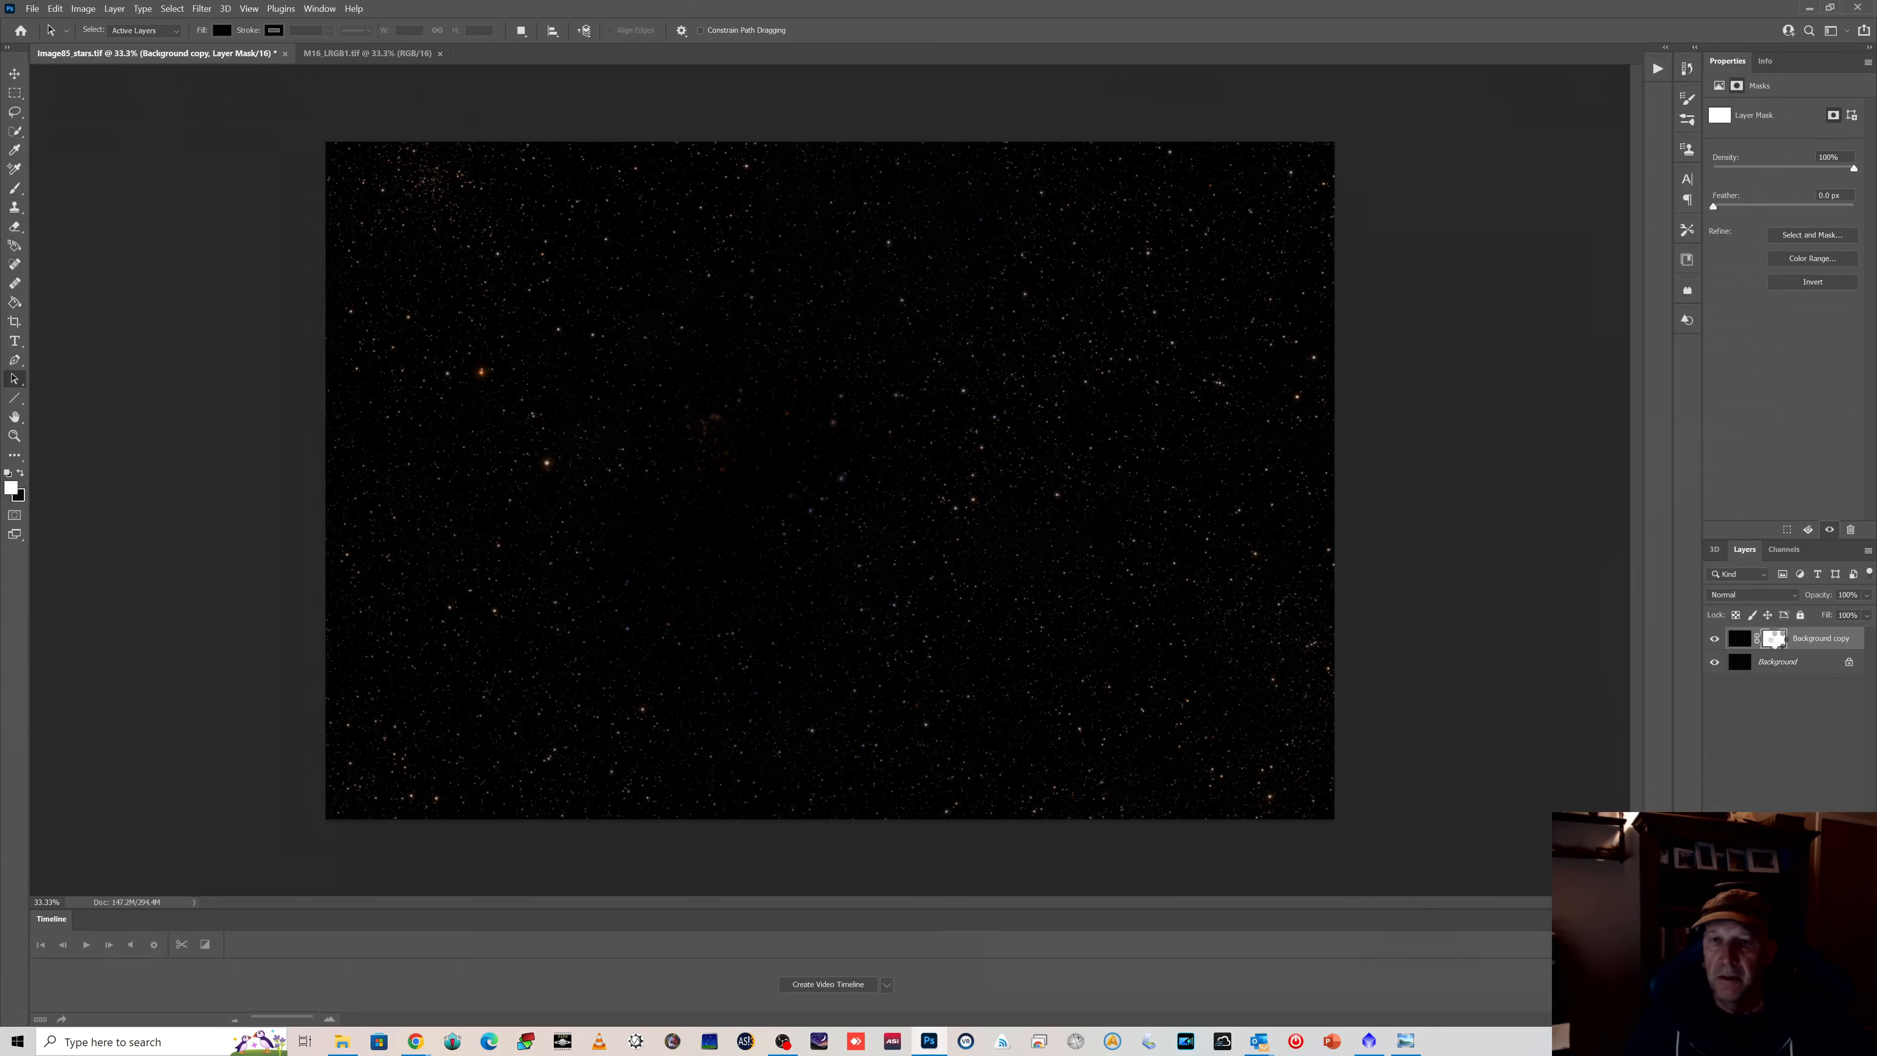
pyautogui.doubleClick(1775, 639)
pyautogui.click(1735, 620)
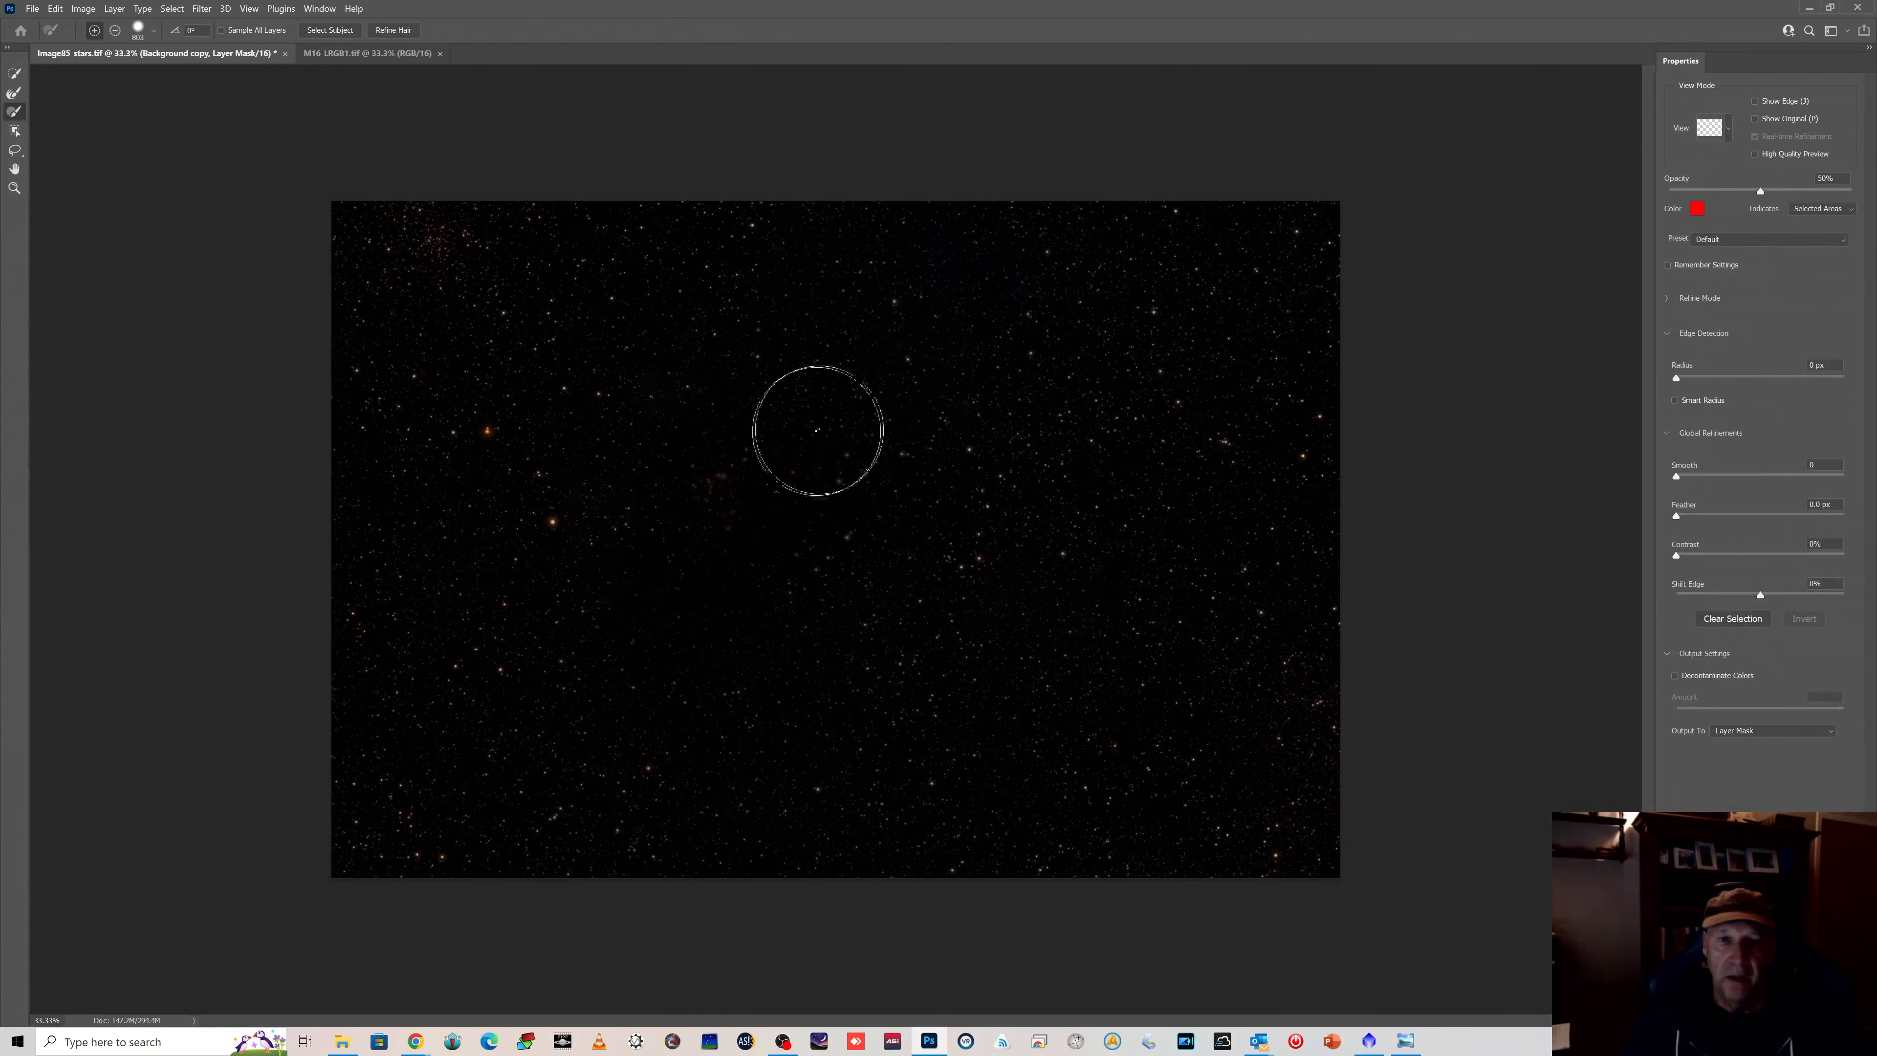
# Step: Paint the mask over the image's central nebula area, feather it about 164 px, and output it to the layer mask
pyautogui.moveTo(794, 412)
pyautogui.mouseDown()
pyautogui.moveTo(748, 411)
pyautogui.moveTo(714, 439)
pyautogui.moveTo(690, 583)
pyautogui.moveTo(722, 627)
pyautogui.moveTo(755, 545)
pyautogui.moveTo(803, 505)
pyautogui.moveTo(805, 399)
pyautogui.mouseUp()
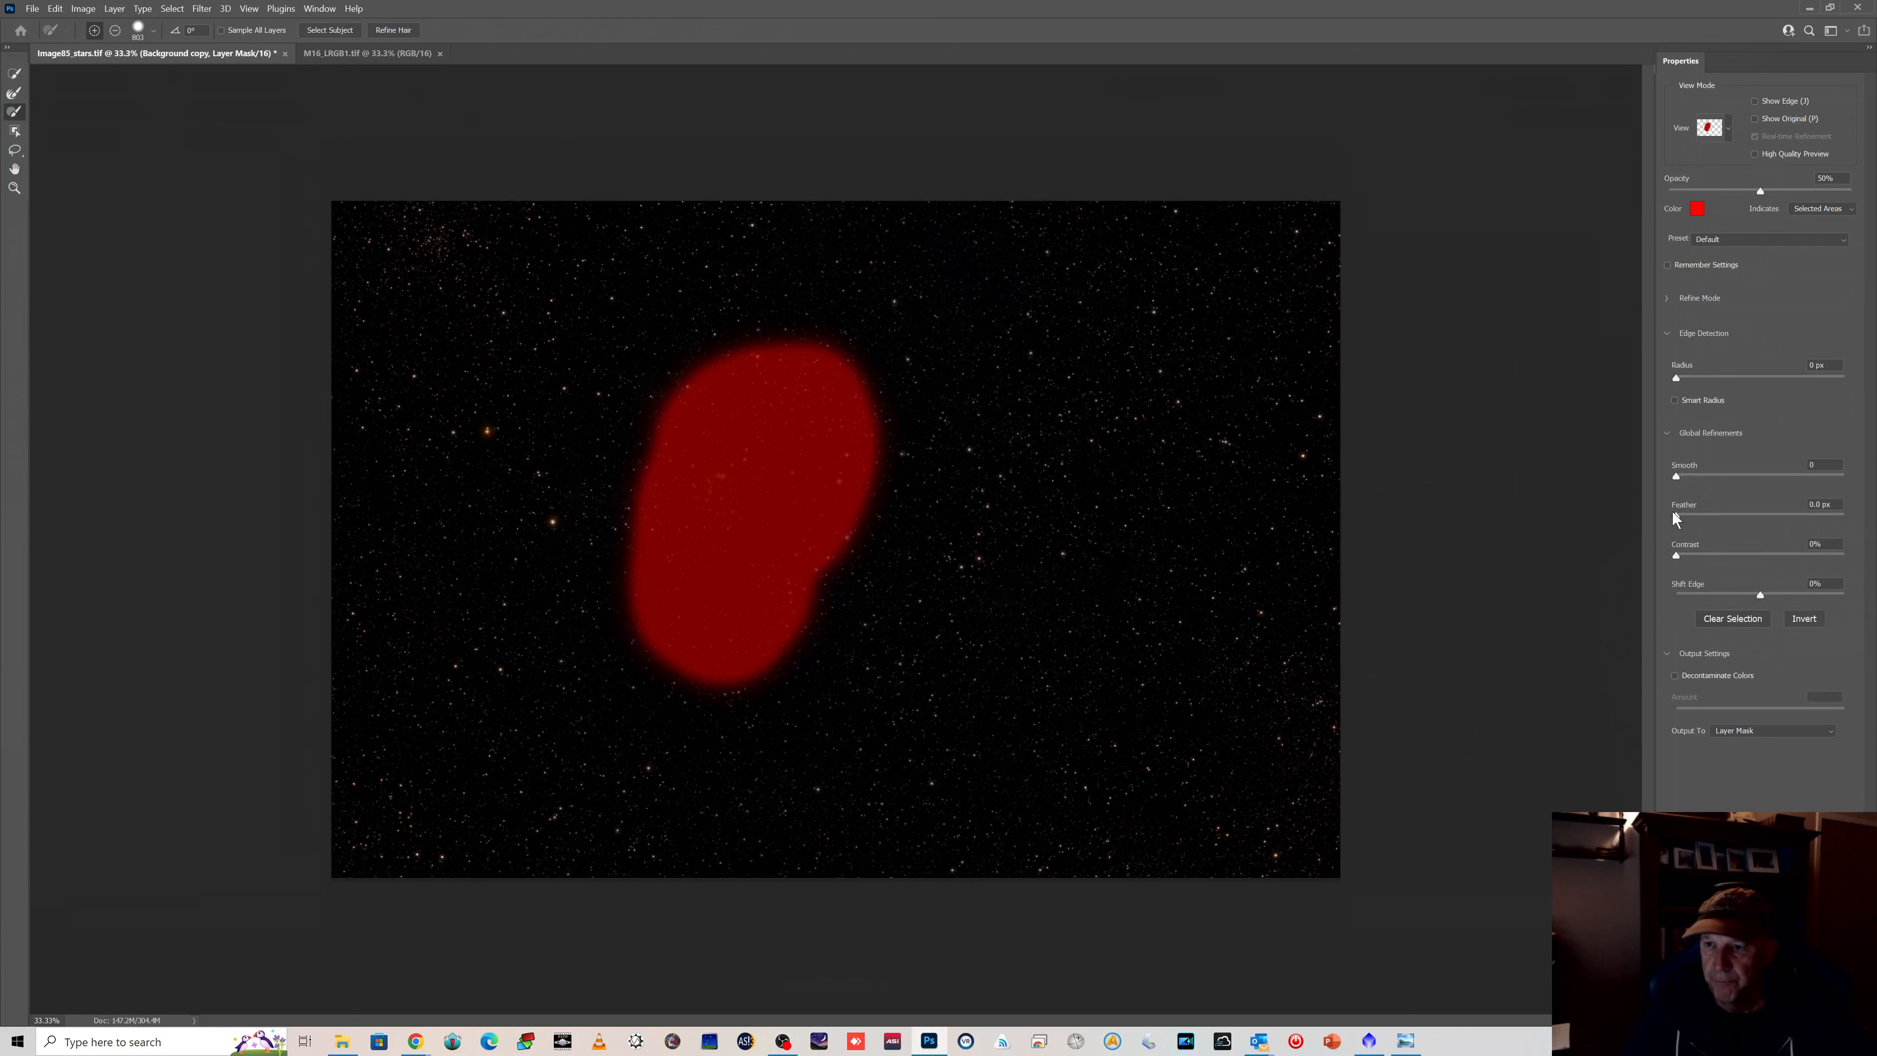
pyautogui.moveTo(1747, 520); pyautogui.dragTo(1773, 521)
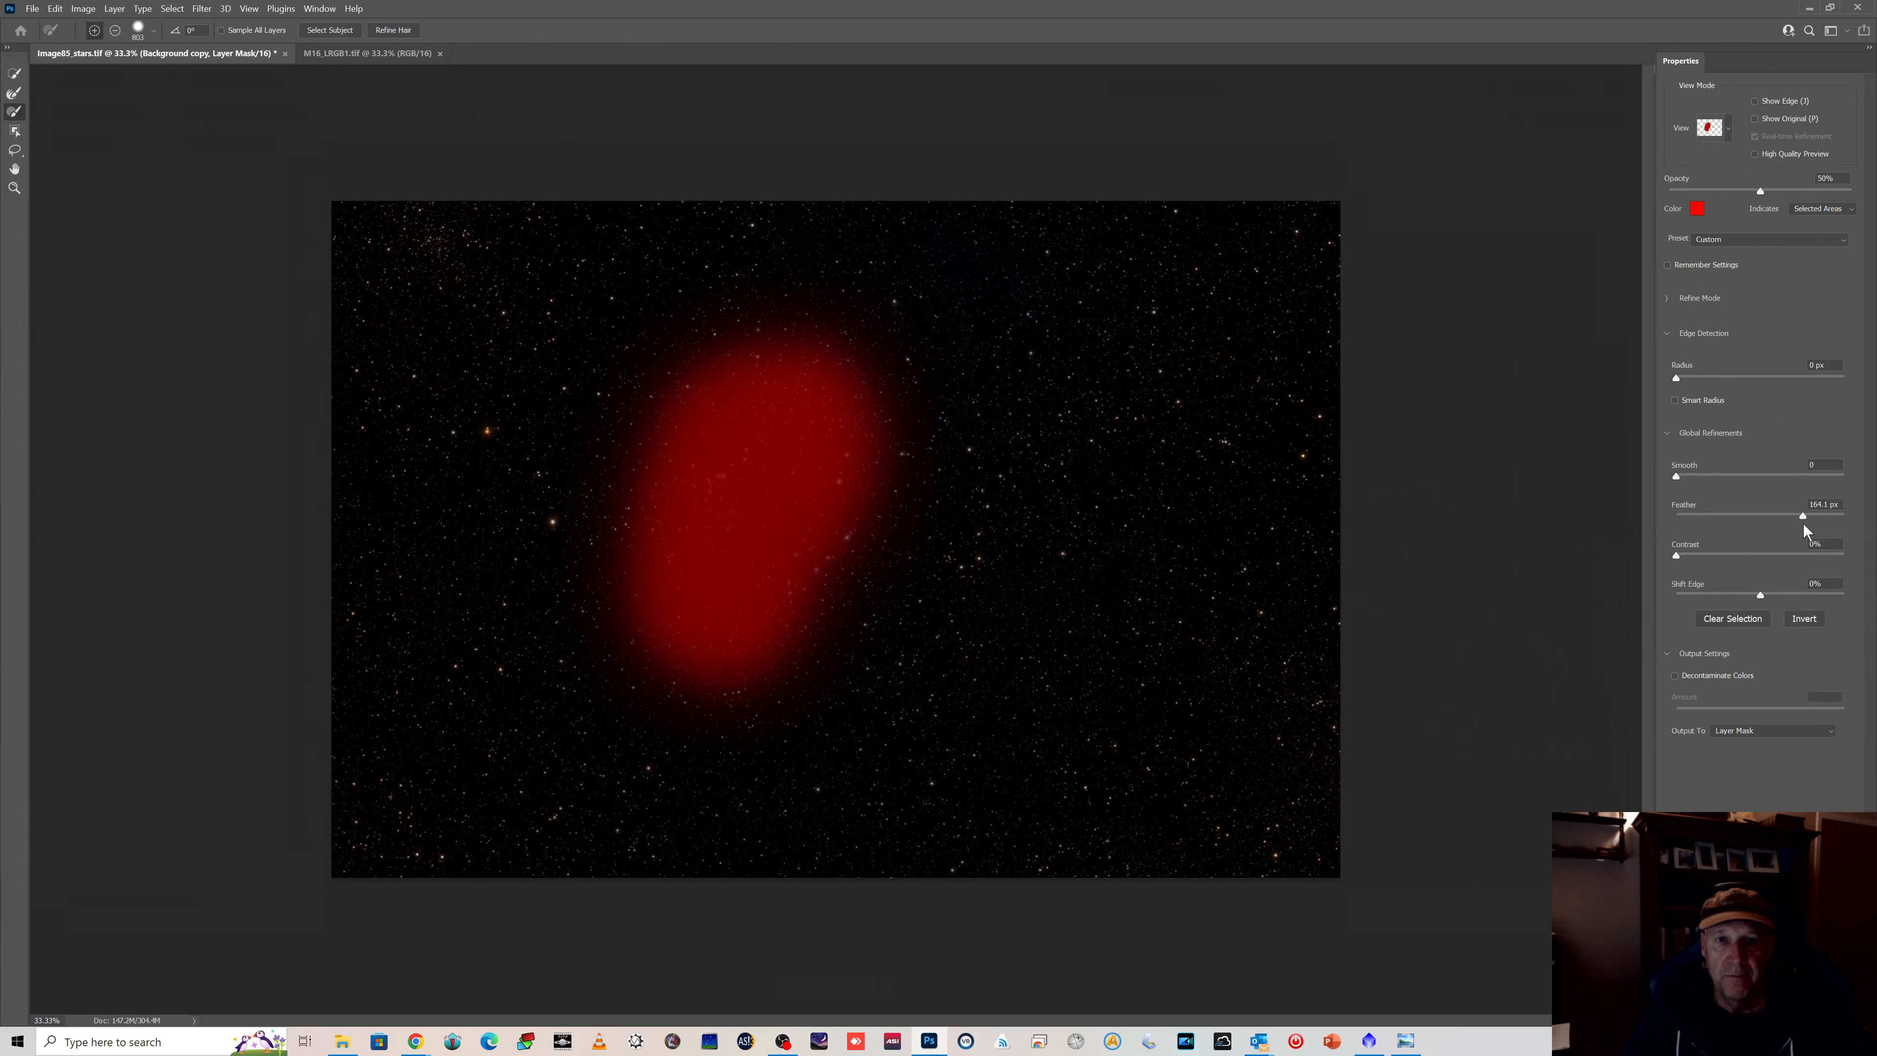
pyautogui.moveTo(1805, 523); pyautogui.dragTo(1807, 524)
pyautogui.click(1834, 1011)
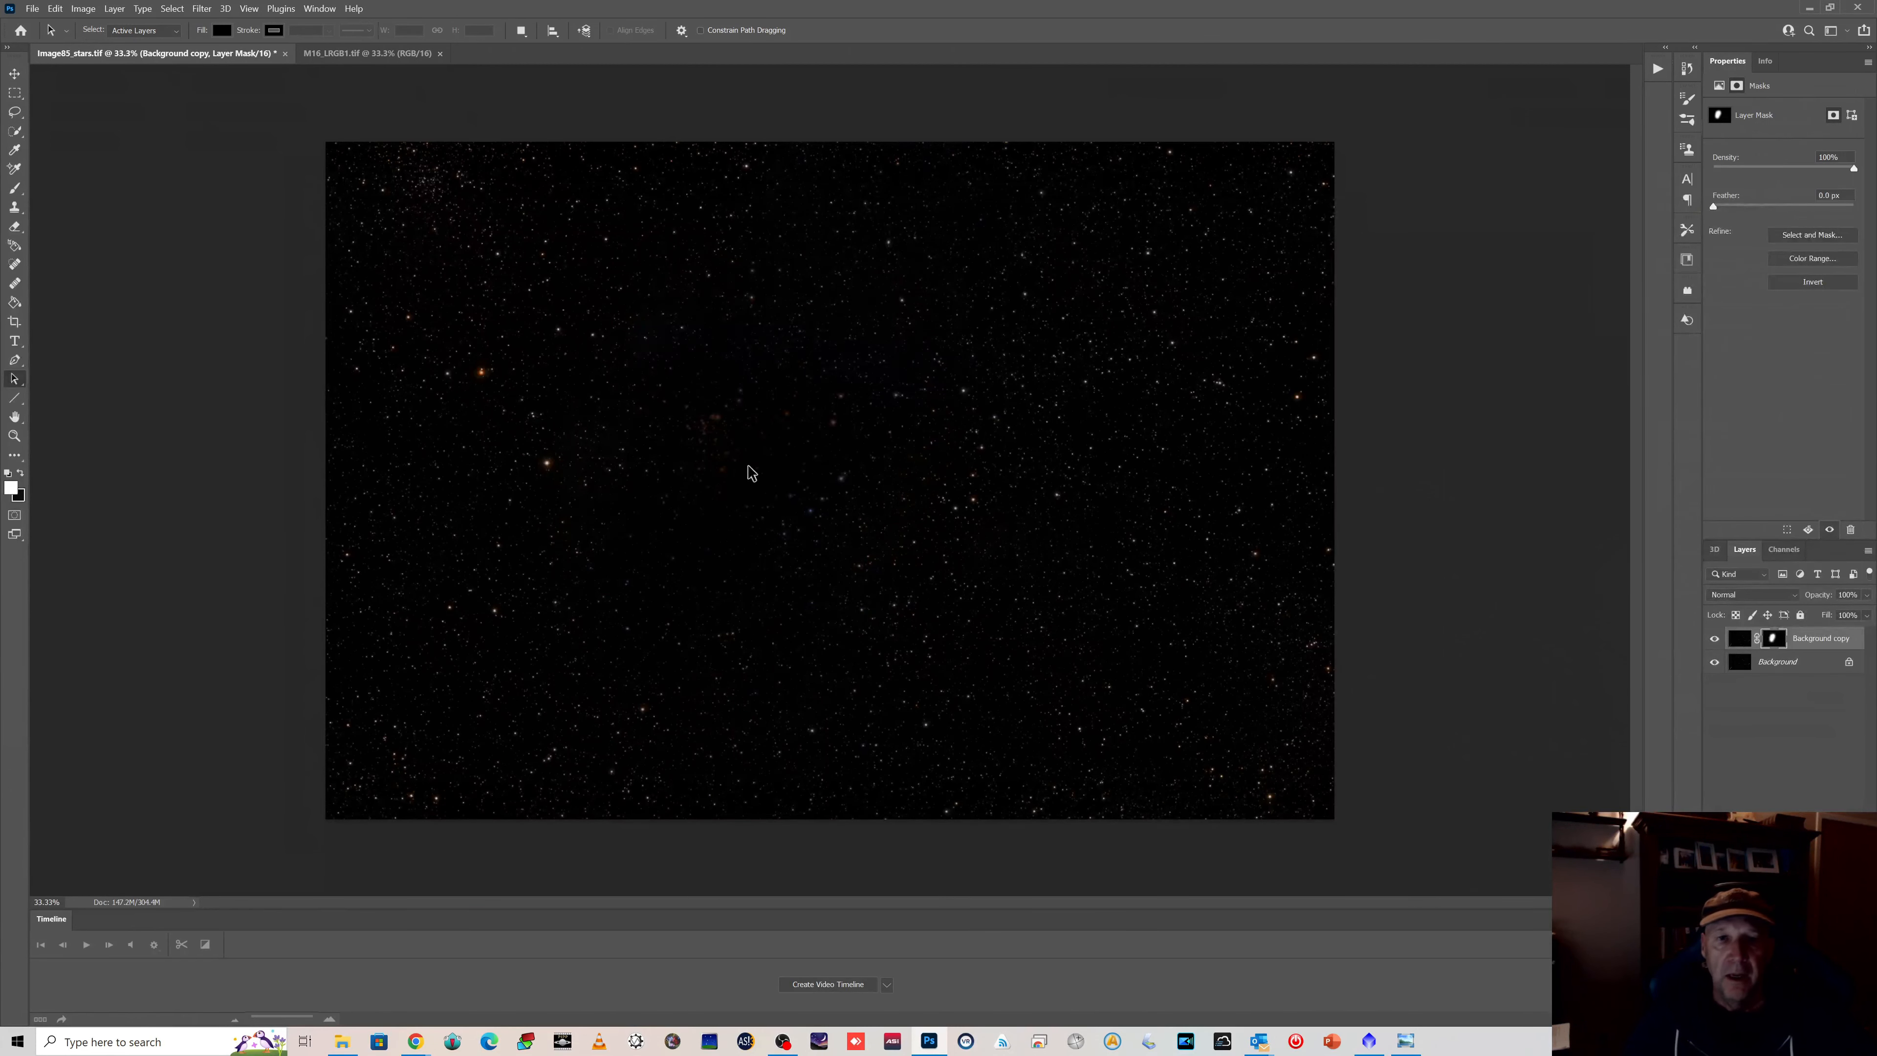
pyautogui.click(202, 9)
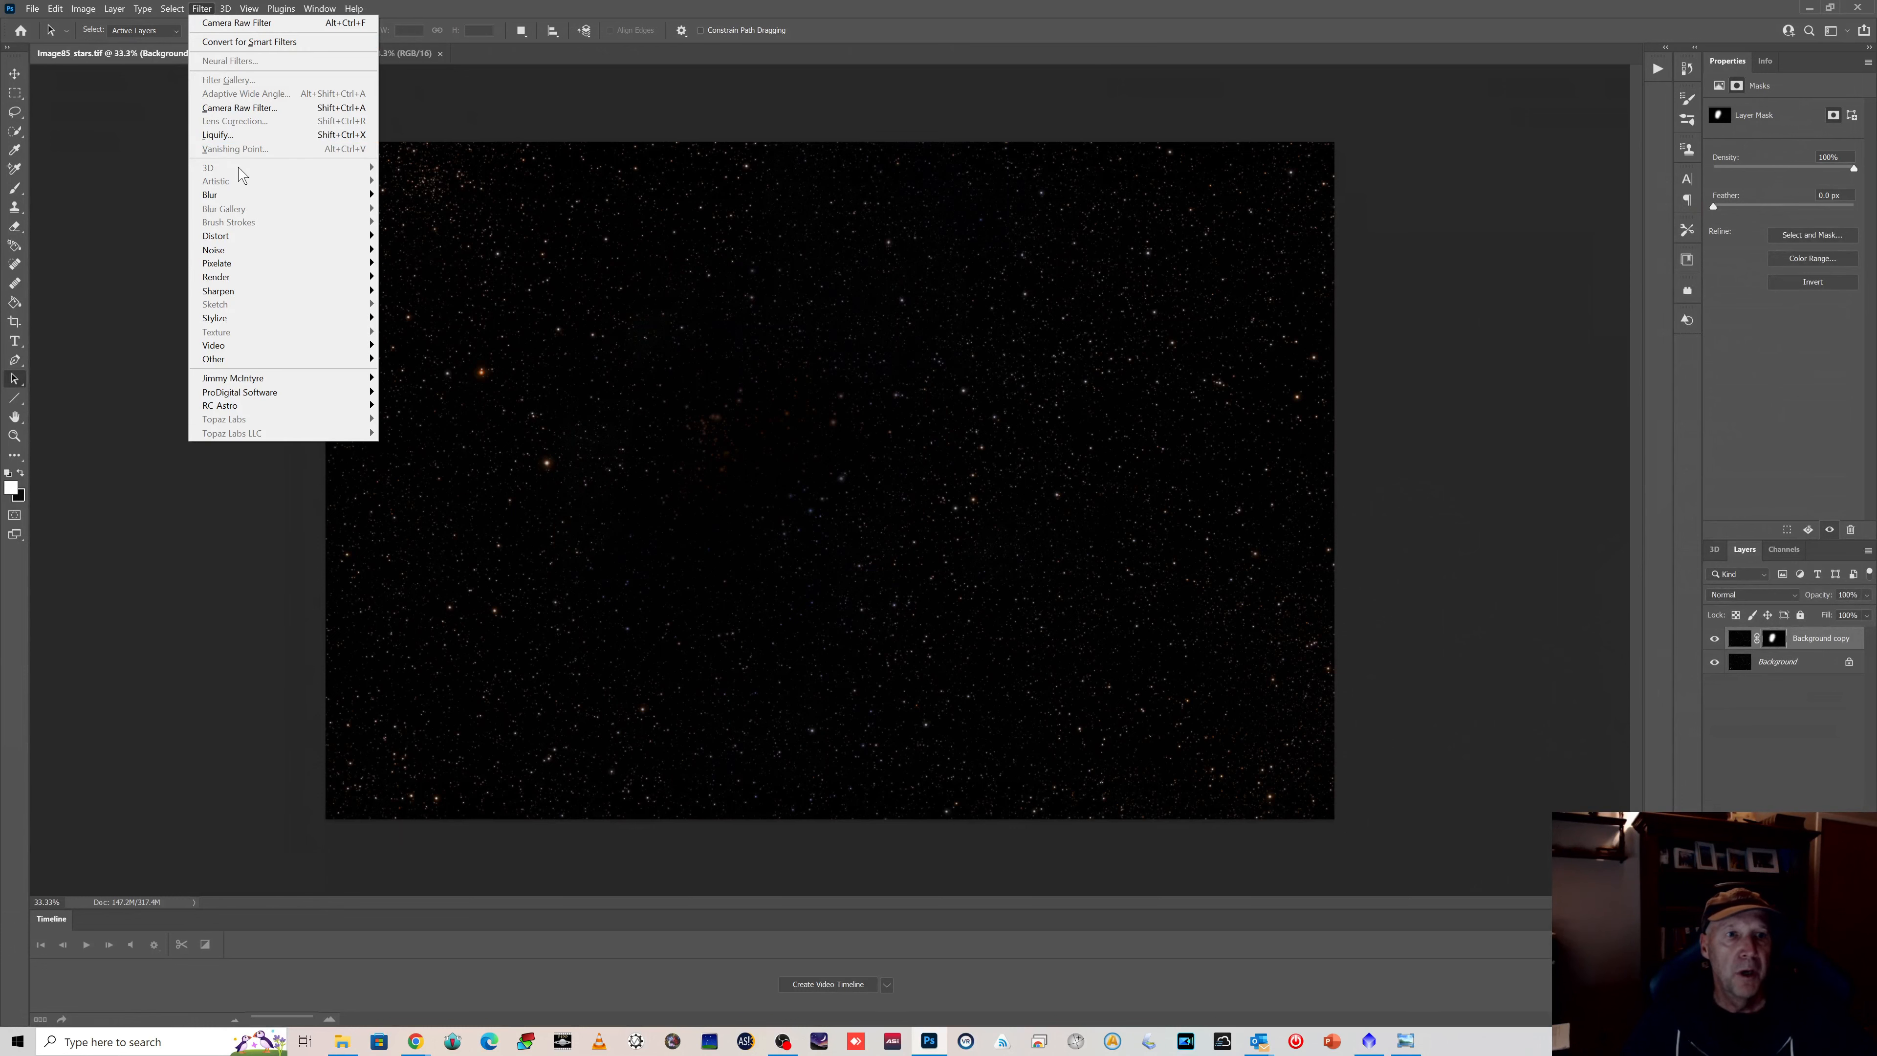
pyautogui.click(243, 108)
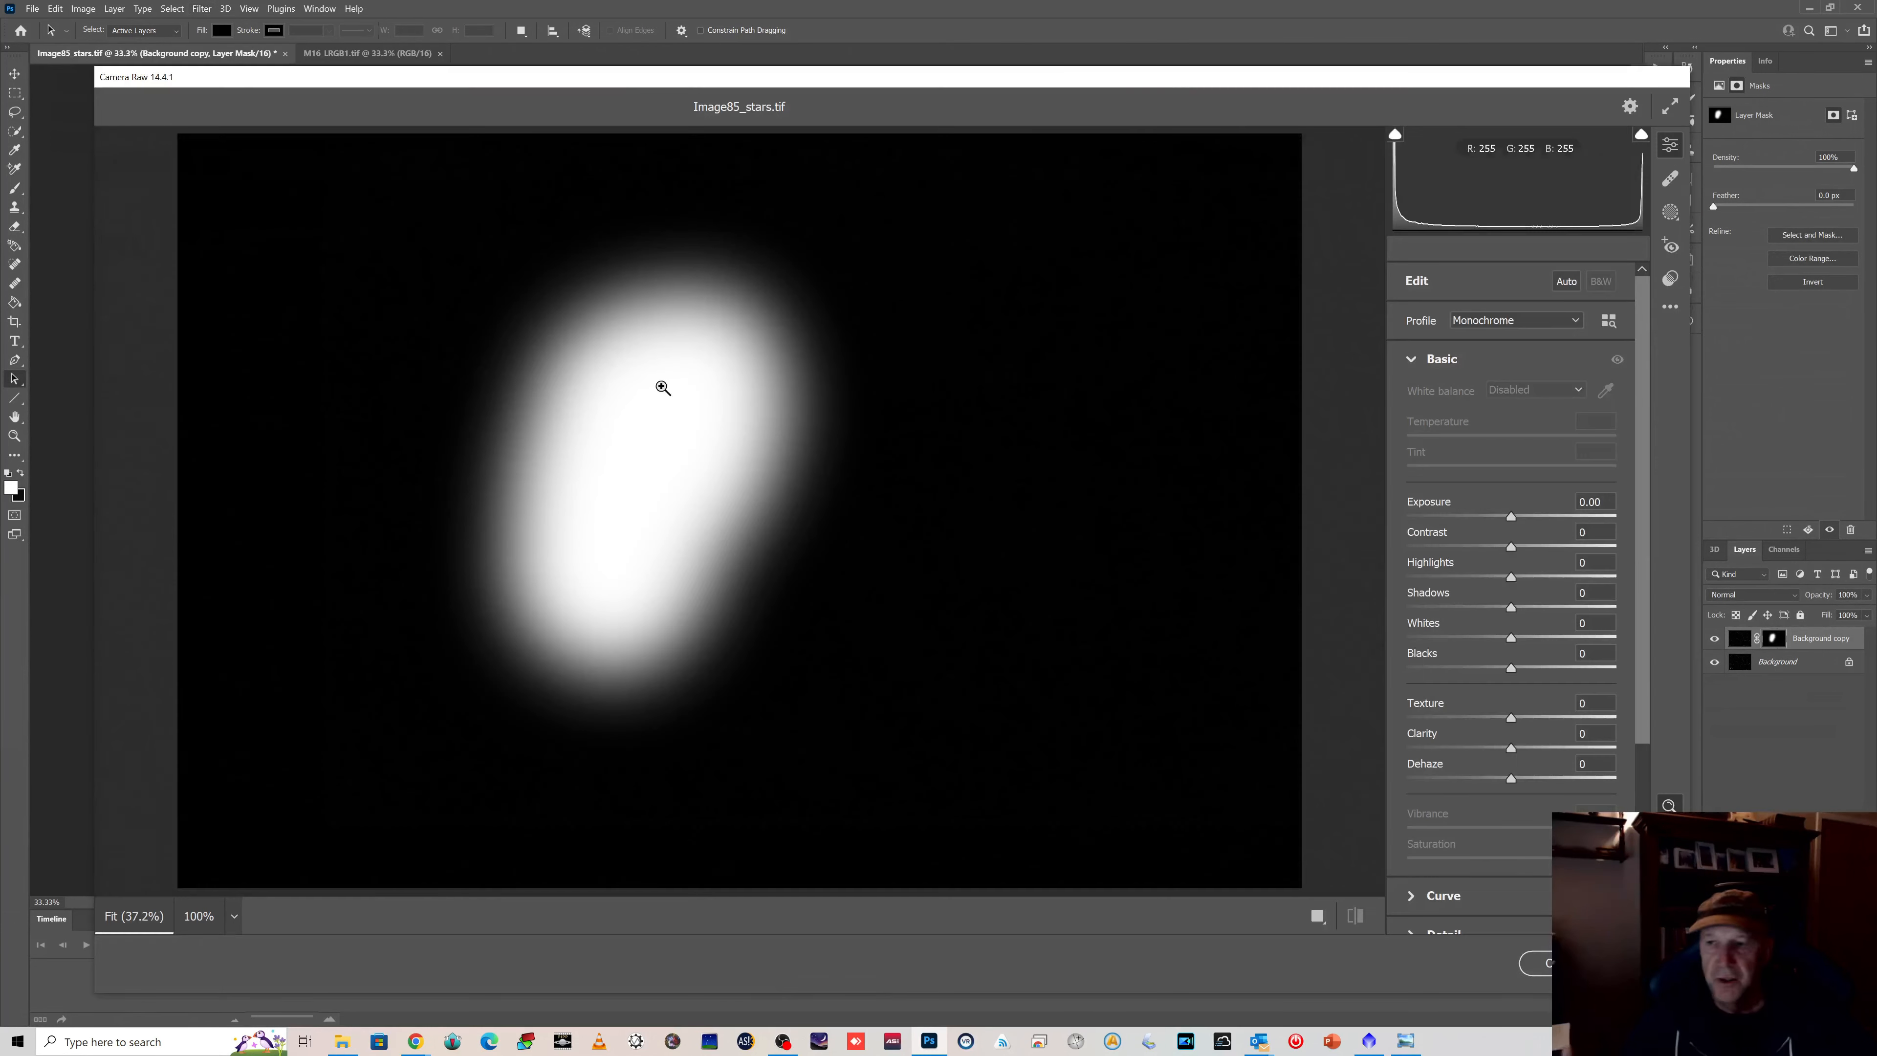
pyautogui.click(1567, 963)
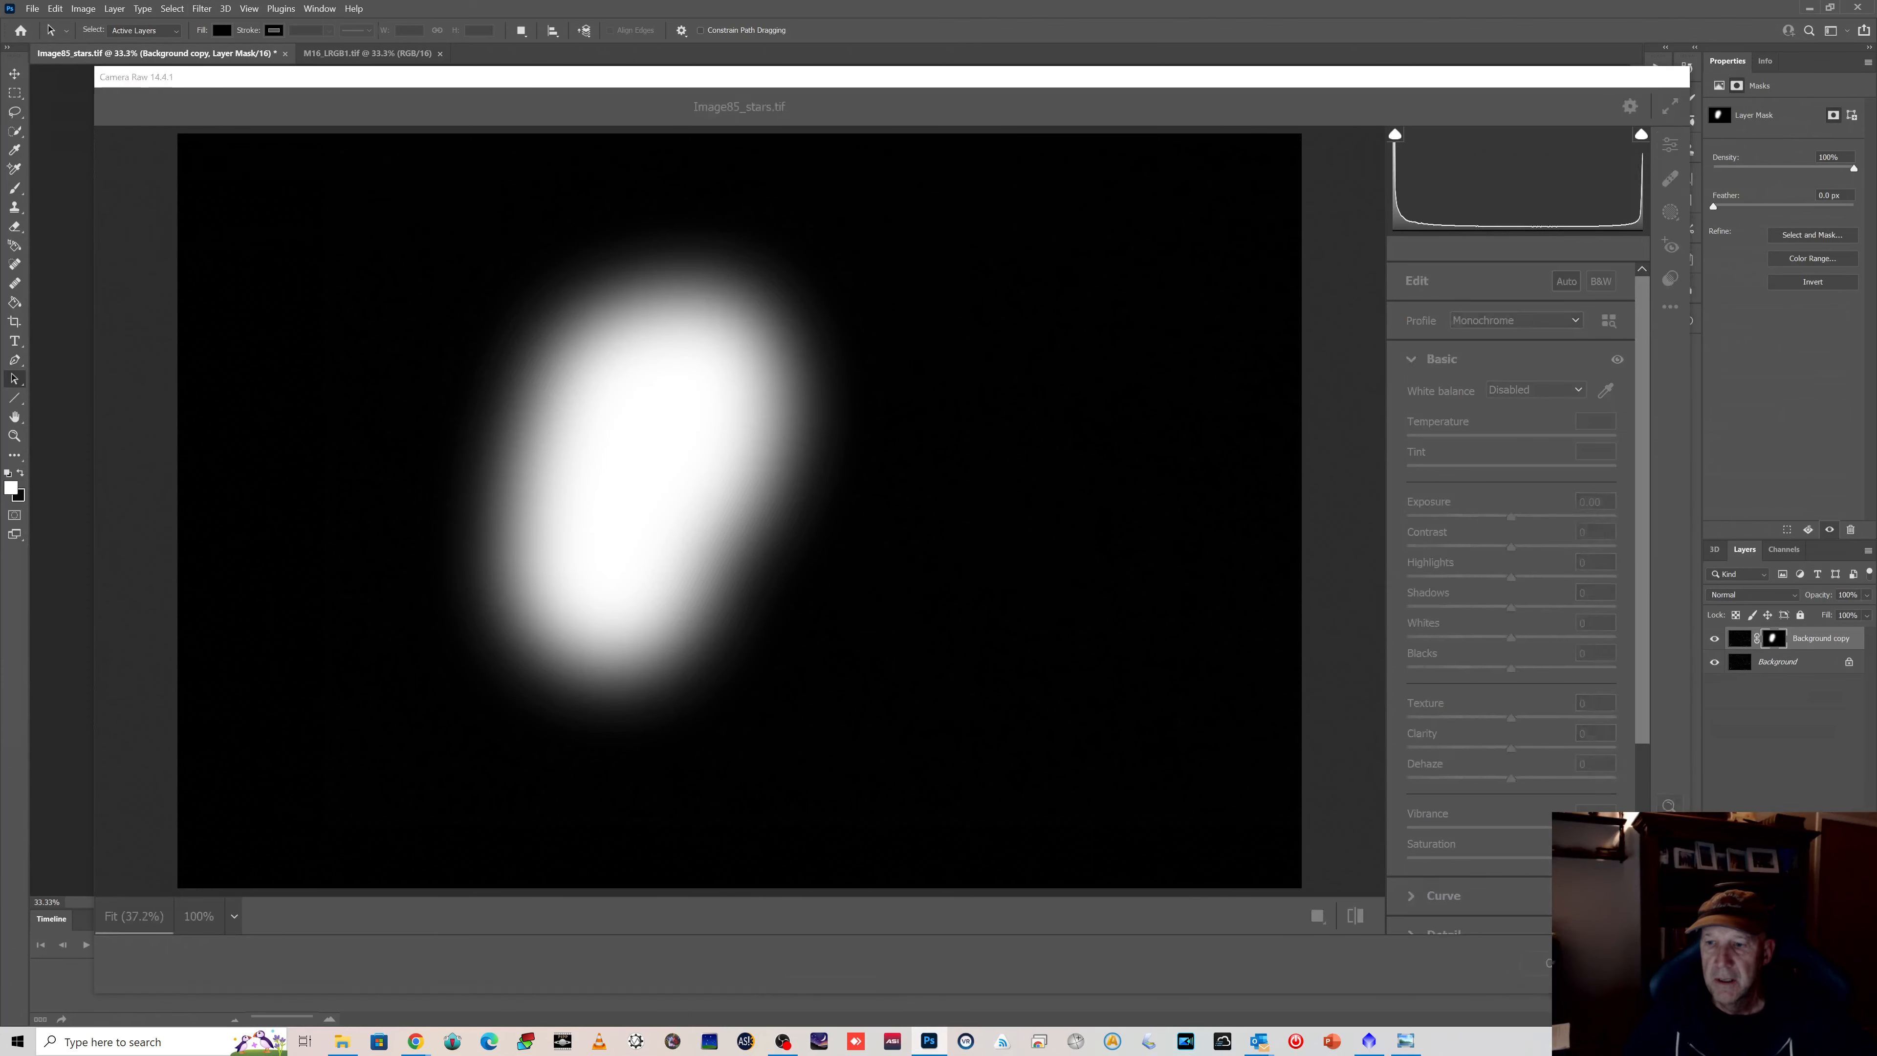
# Step: Brighten the Background copy image, not its mask, in Camera Raw with a curve point at input 78, output 153
pyautogui.click(1740, 639)
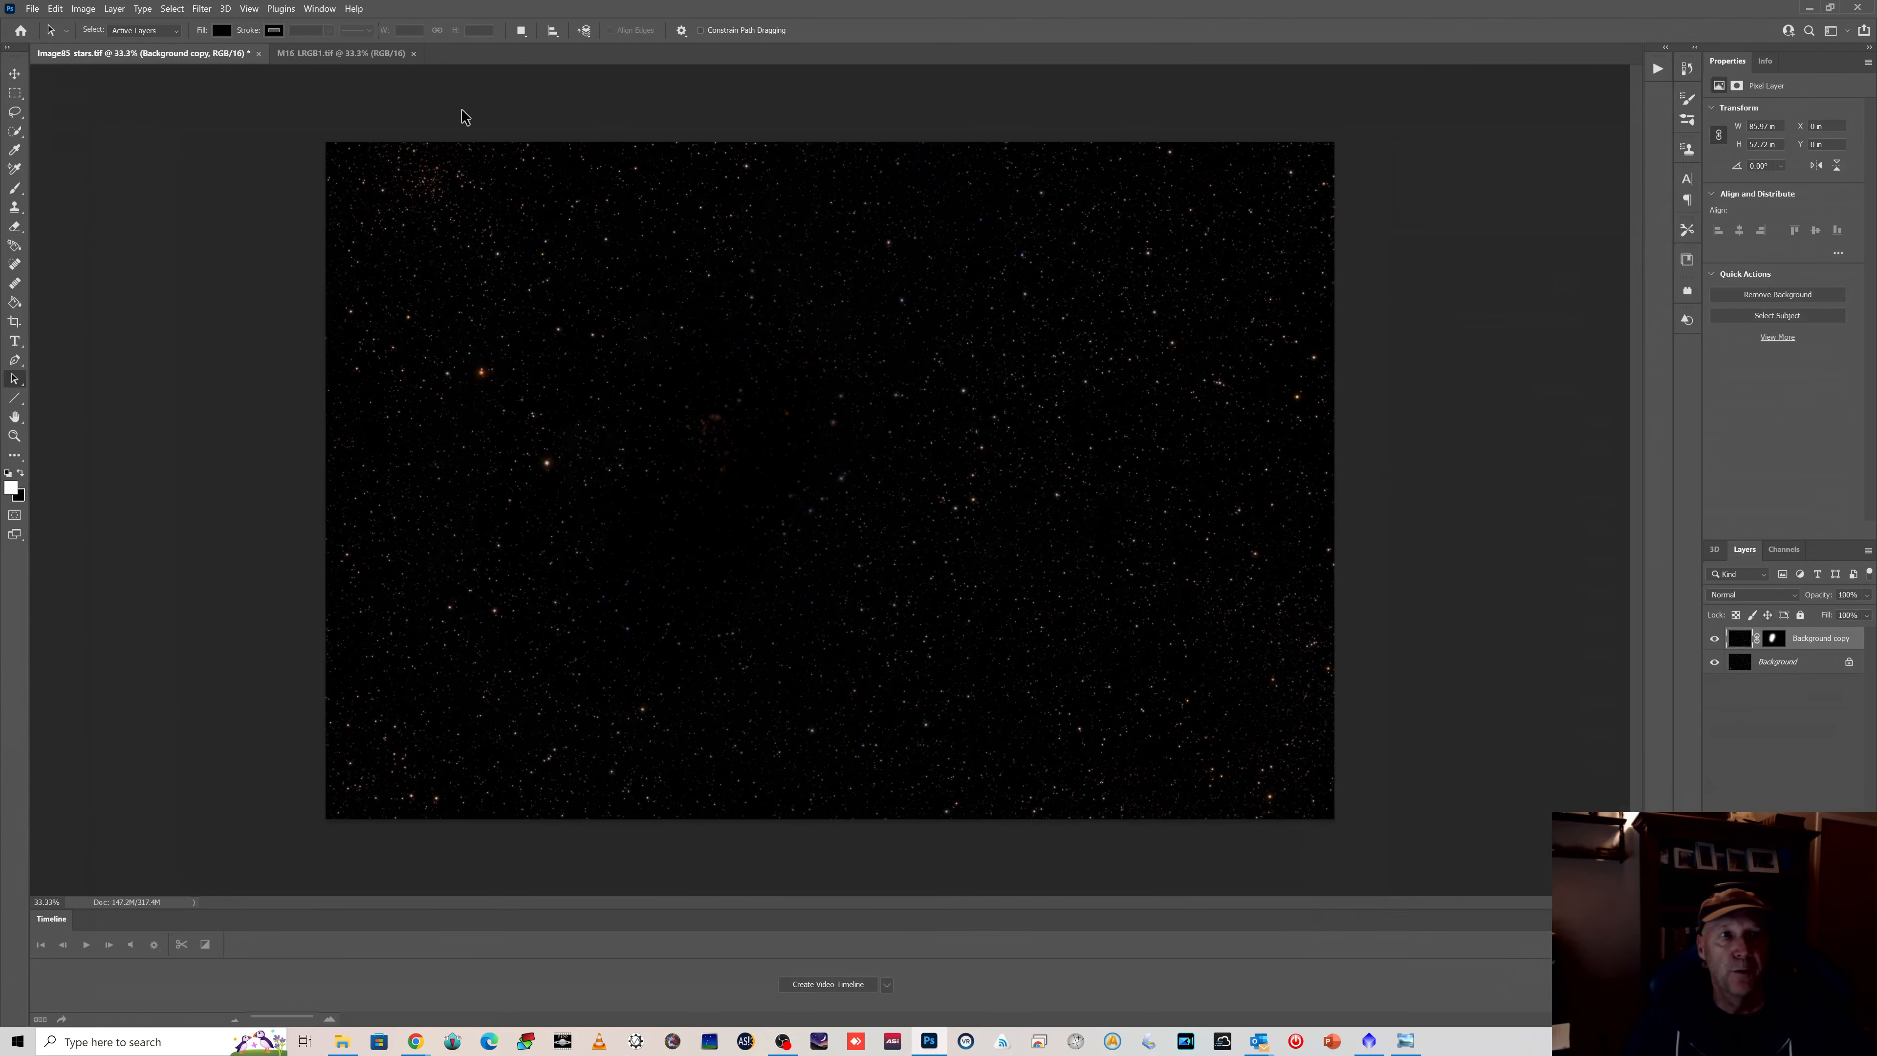
pyautogui.click(200, 9)
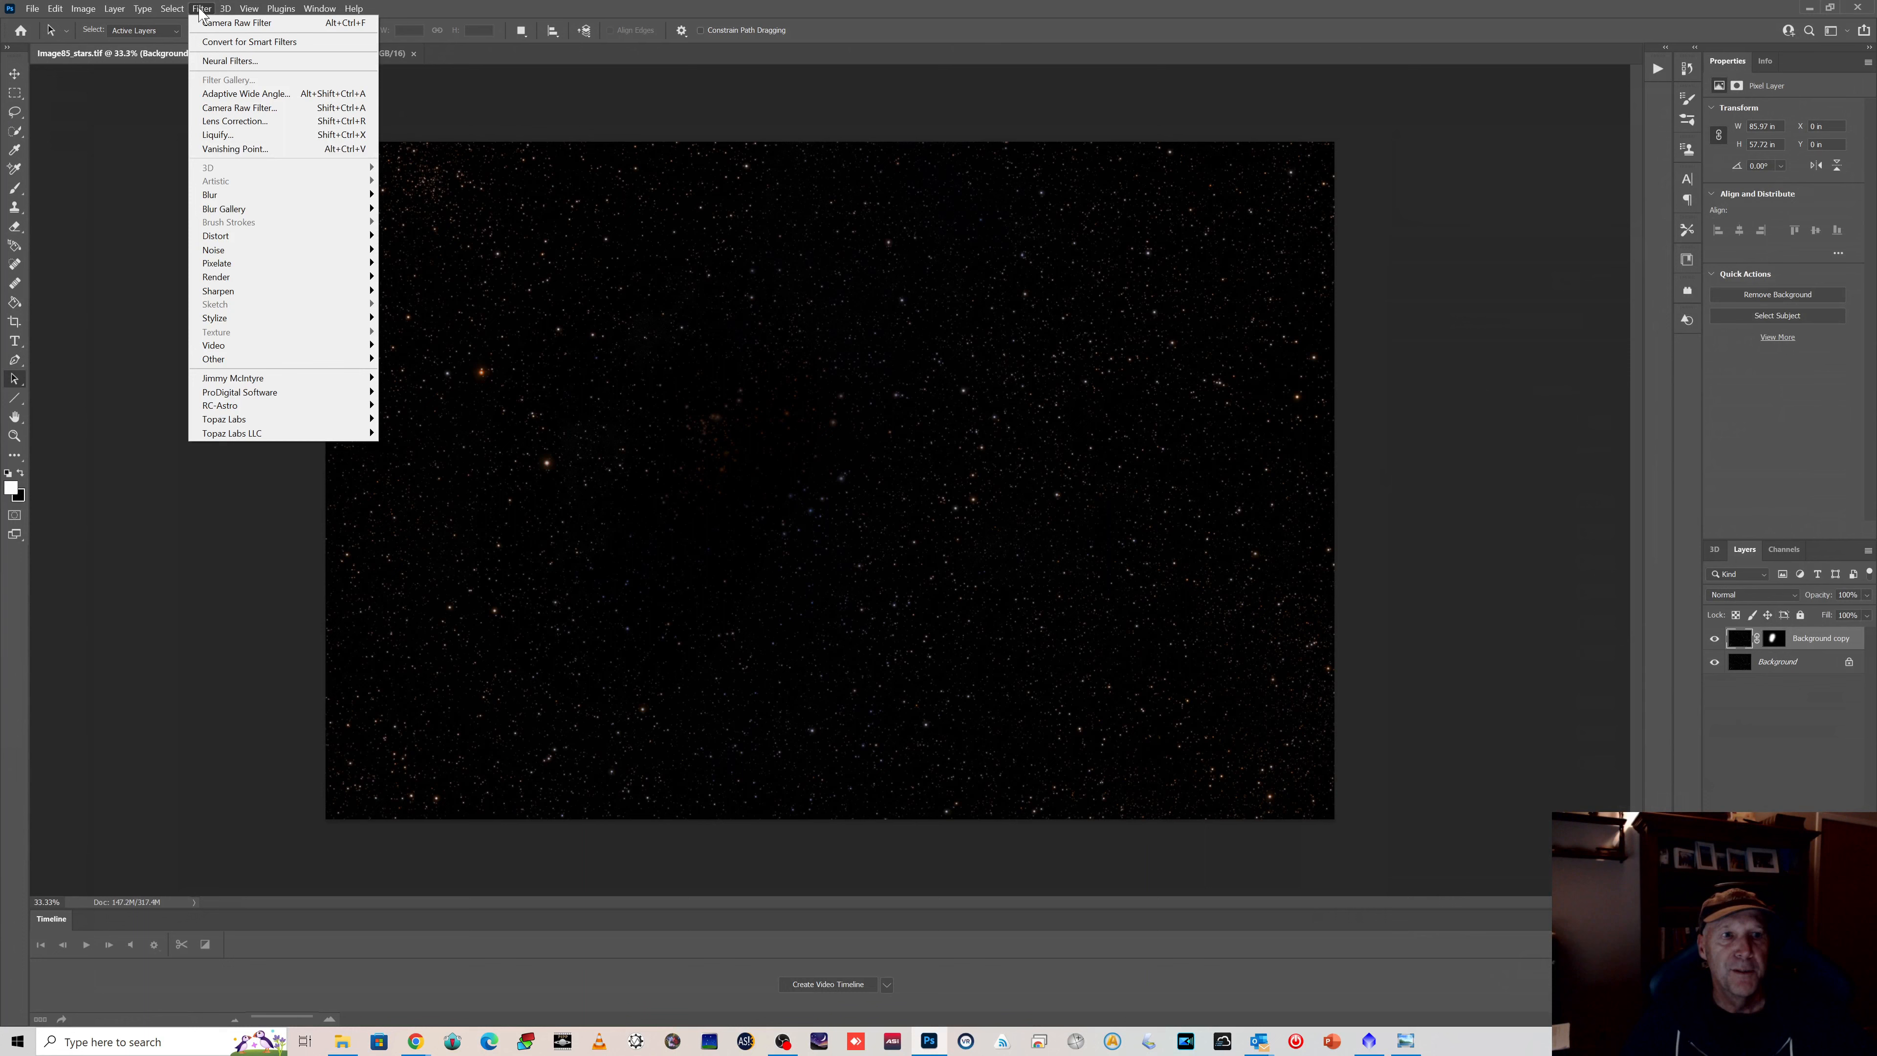
pyautogui.click(226, 110)
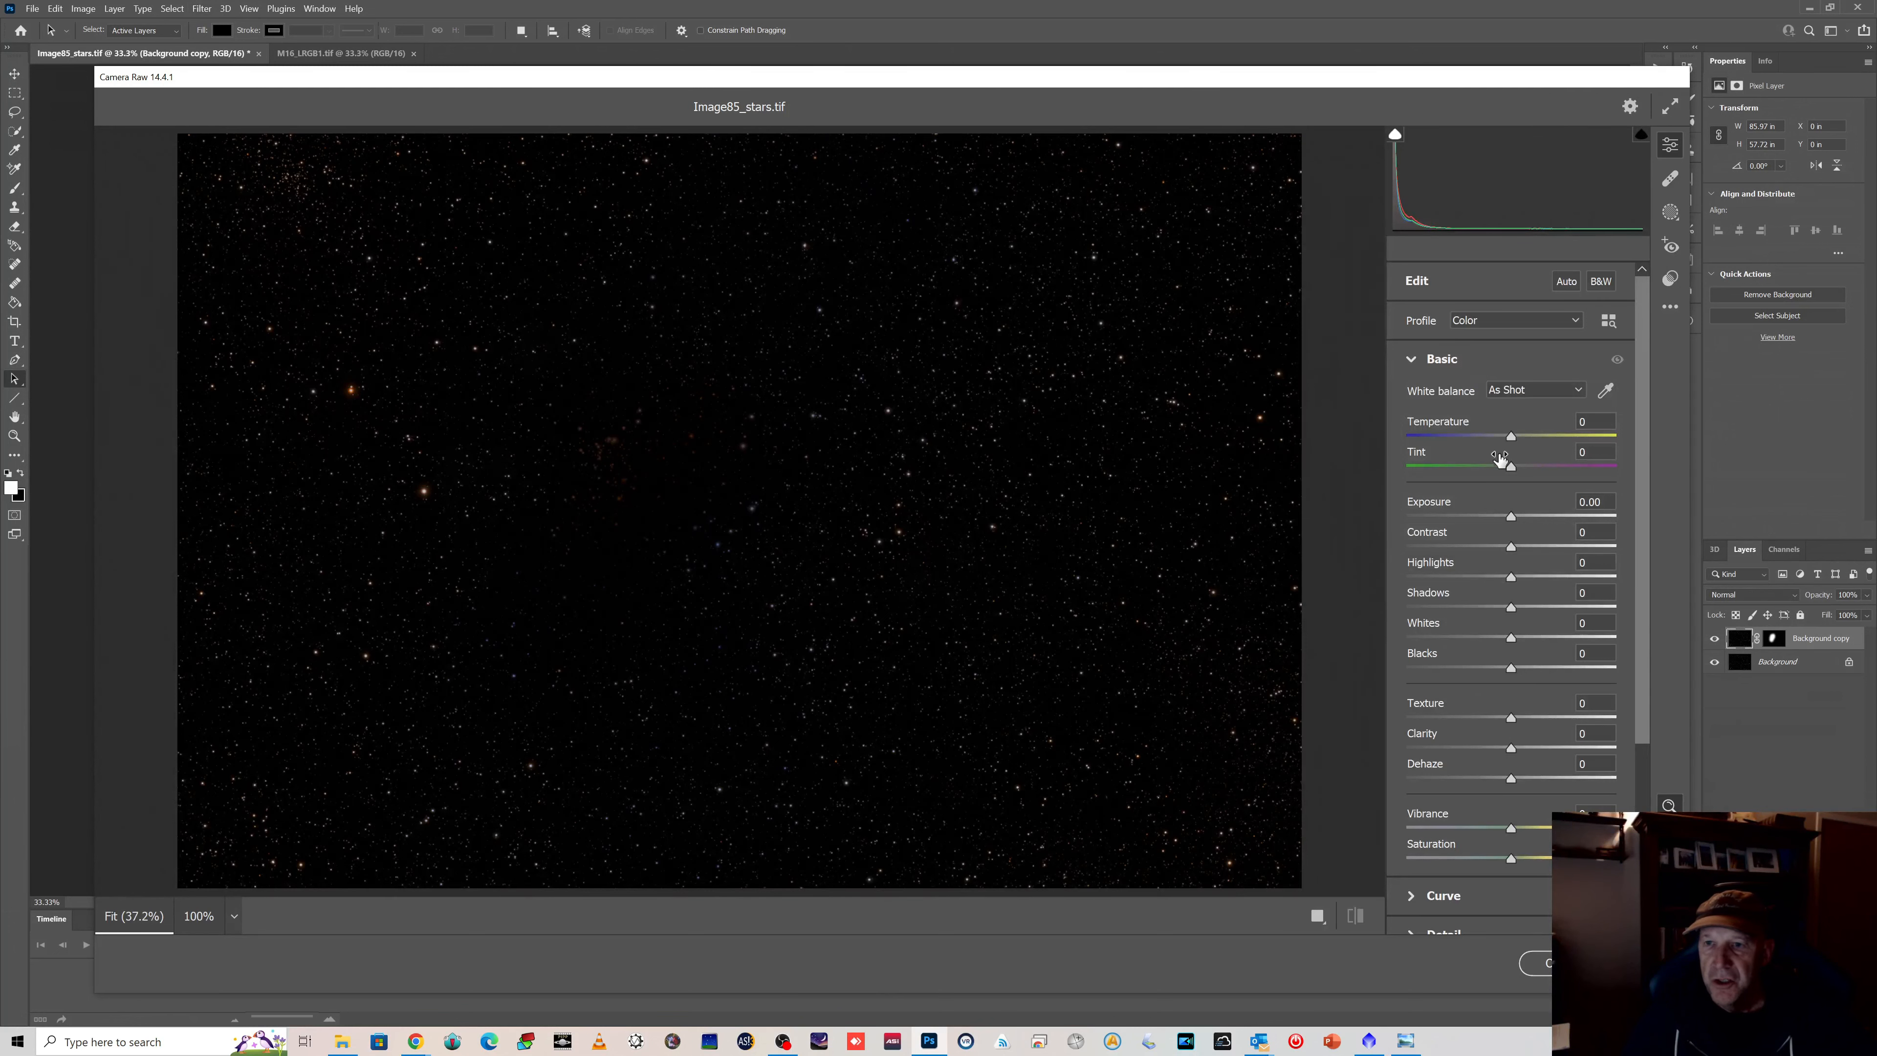
pyautogui.click(1422, 897)
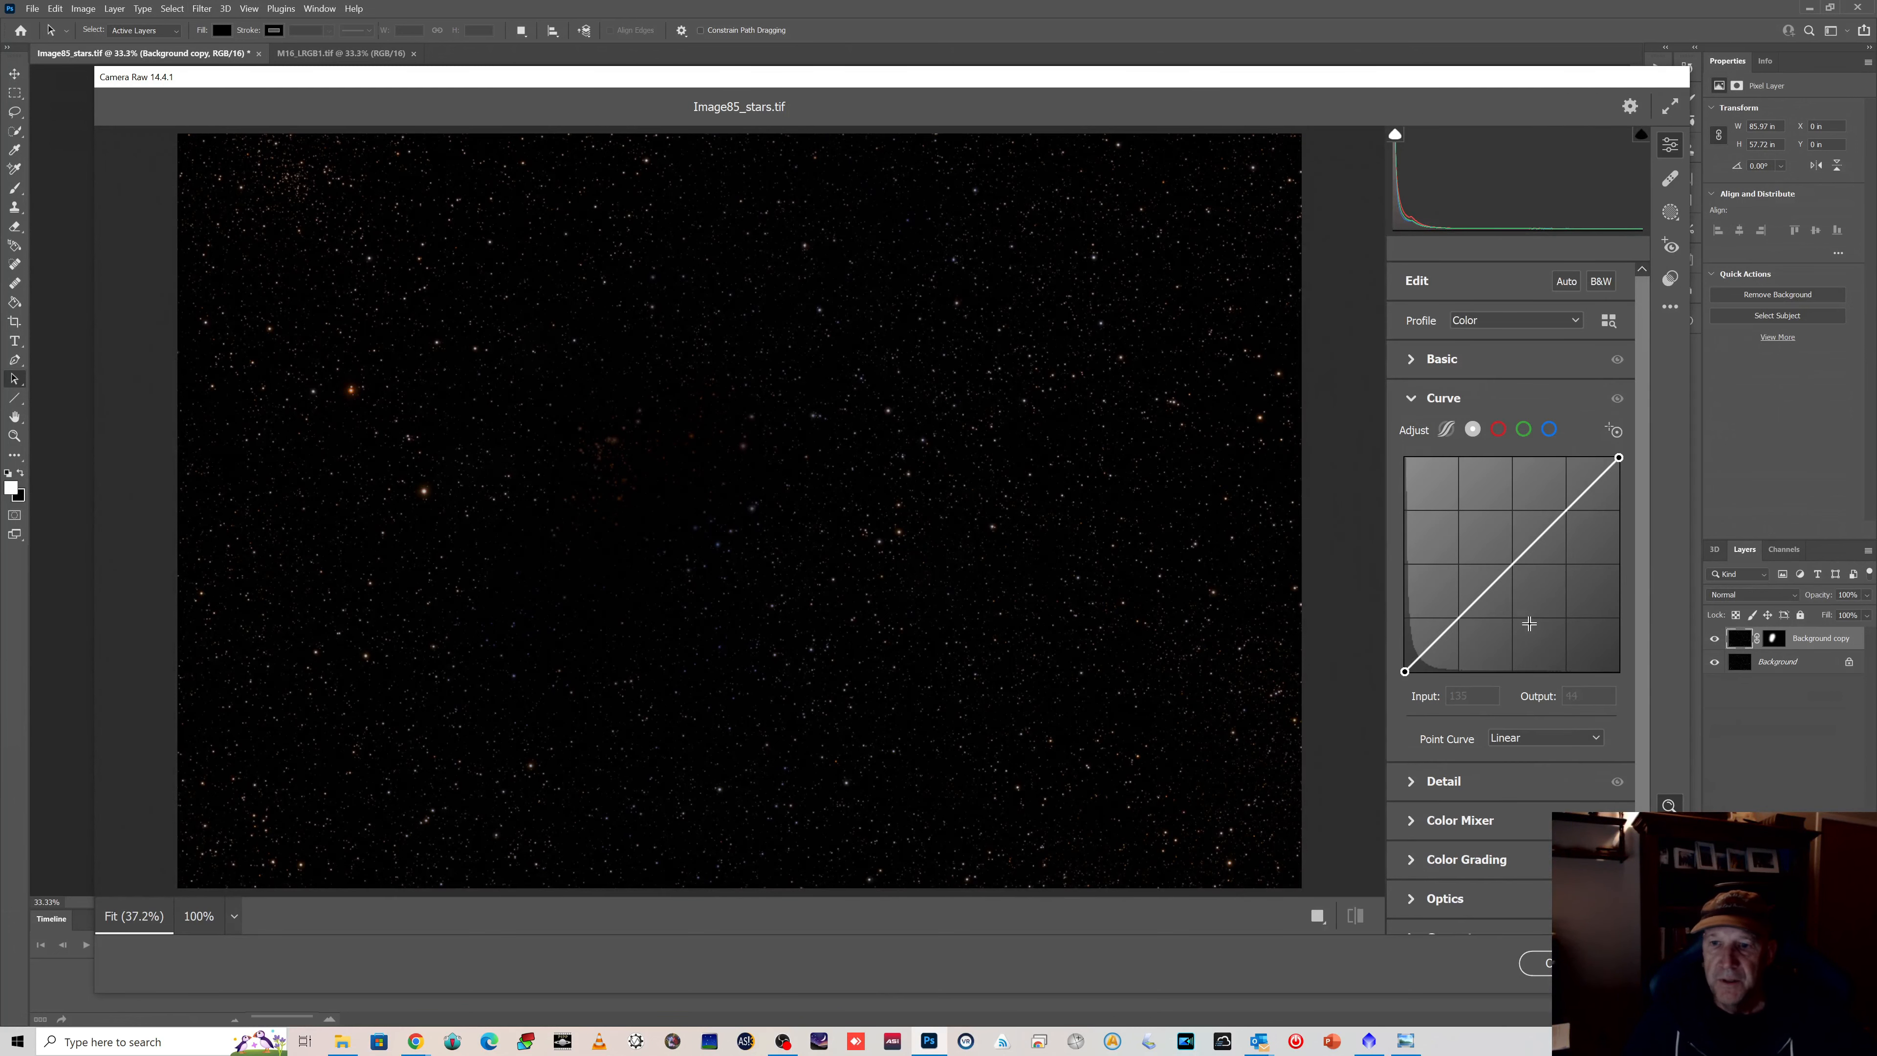
pyautogui.moveTo(1512, 562); pyautogui.dragTo(1470, 543)
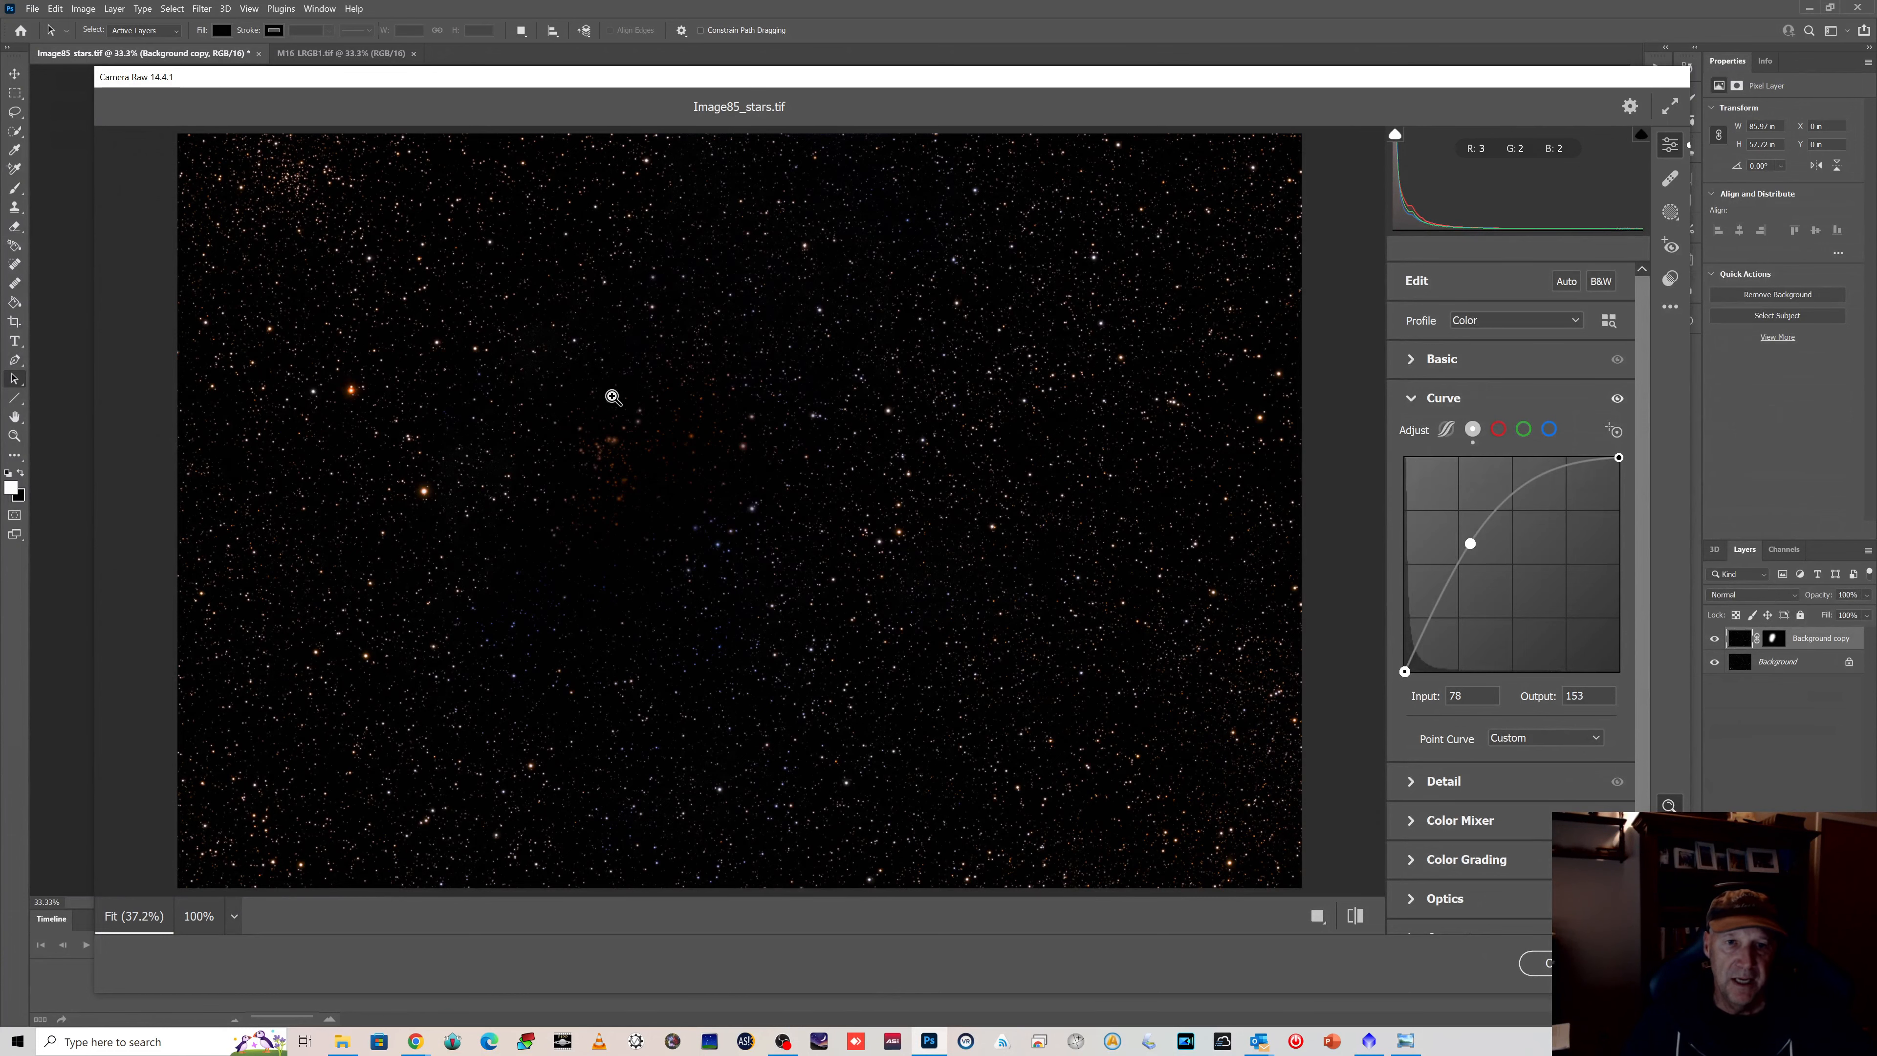
pyautogui.click(1536, 964)
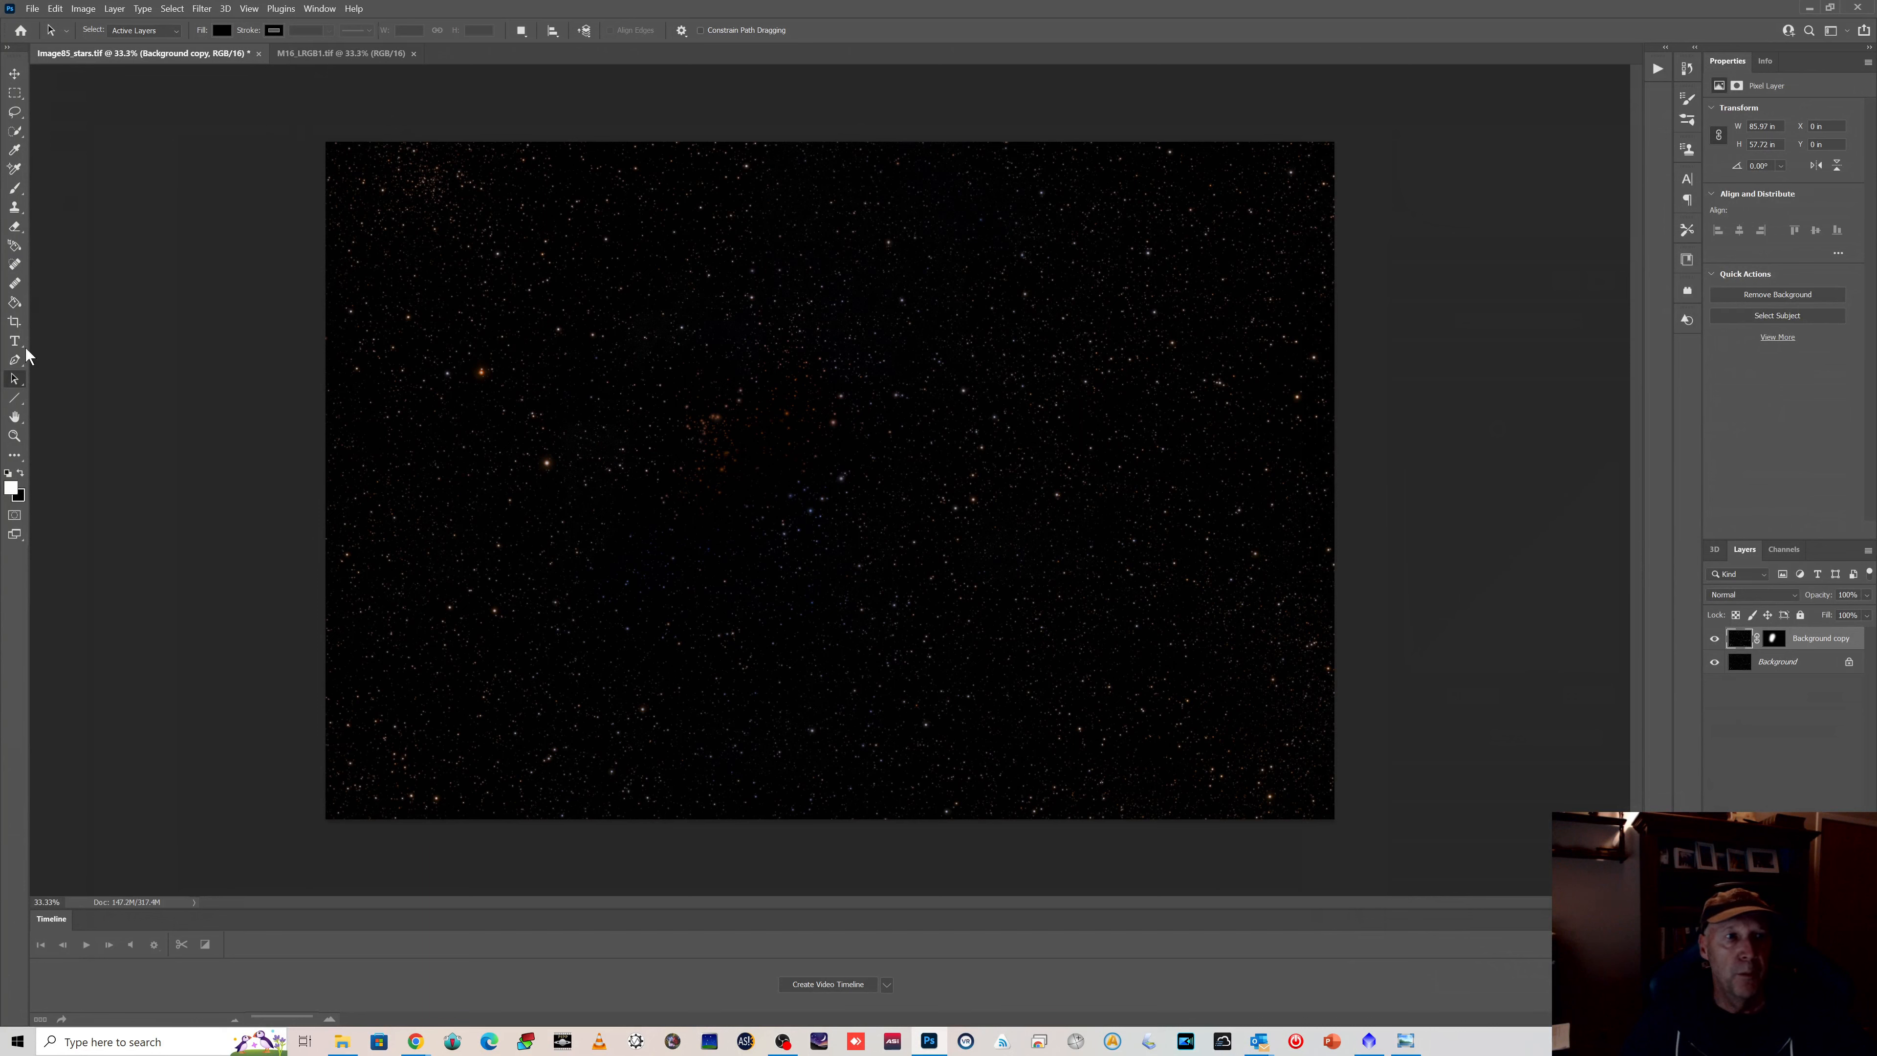
# Step: Select and copy the whole star image from Background copy and switch to the M16_LRGB1.tif document
pyautogui.click(14, 92)
pyautogui.moveTo(318, 138); pyautogui.dragTo(1330, 858)
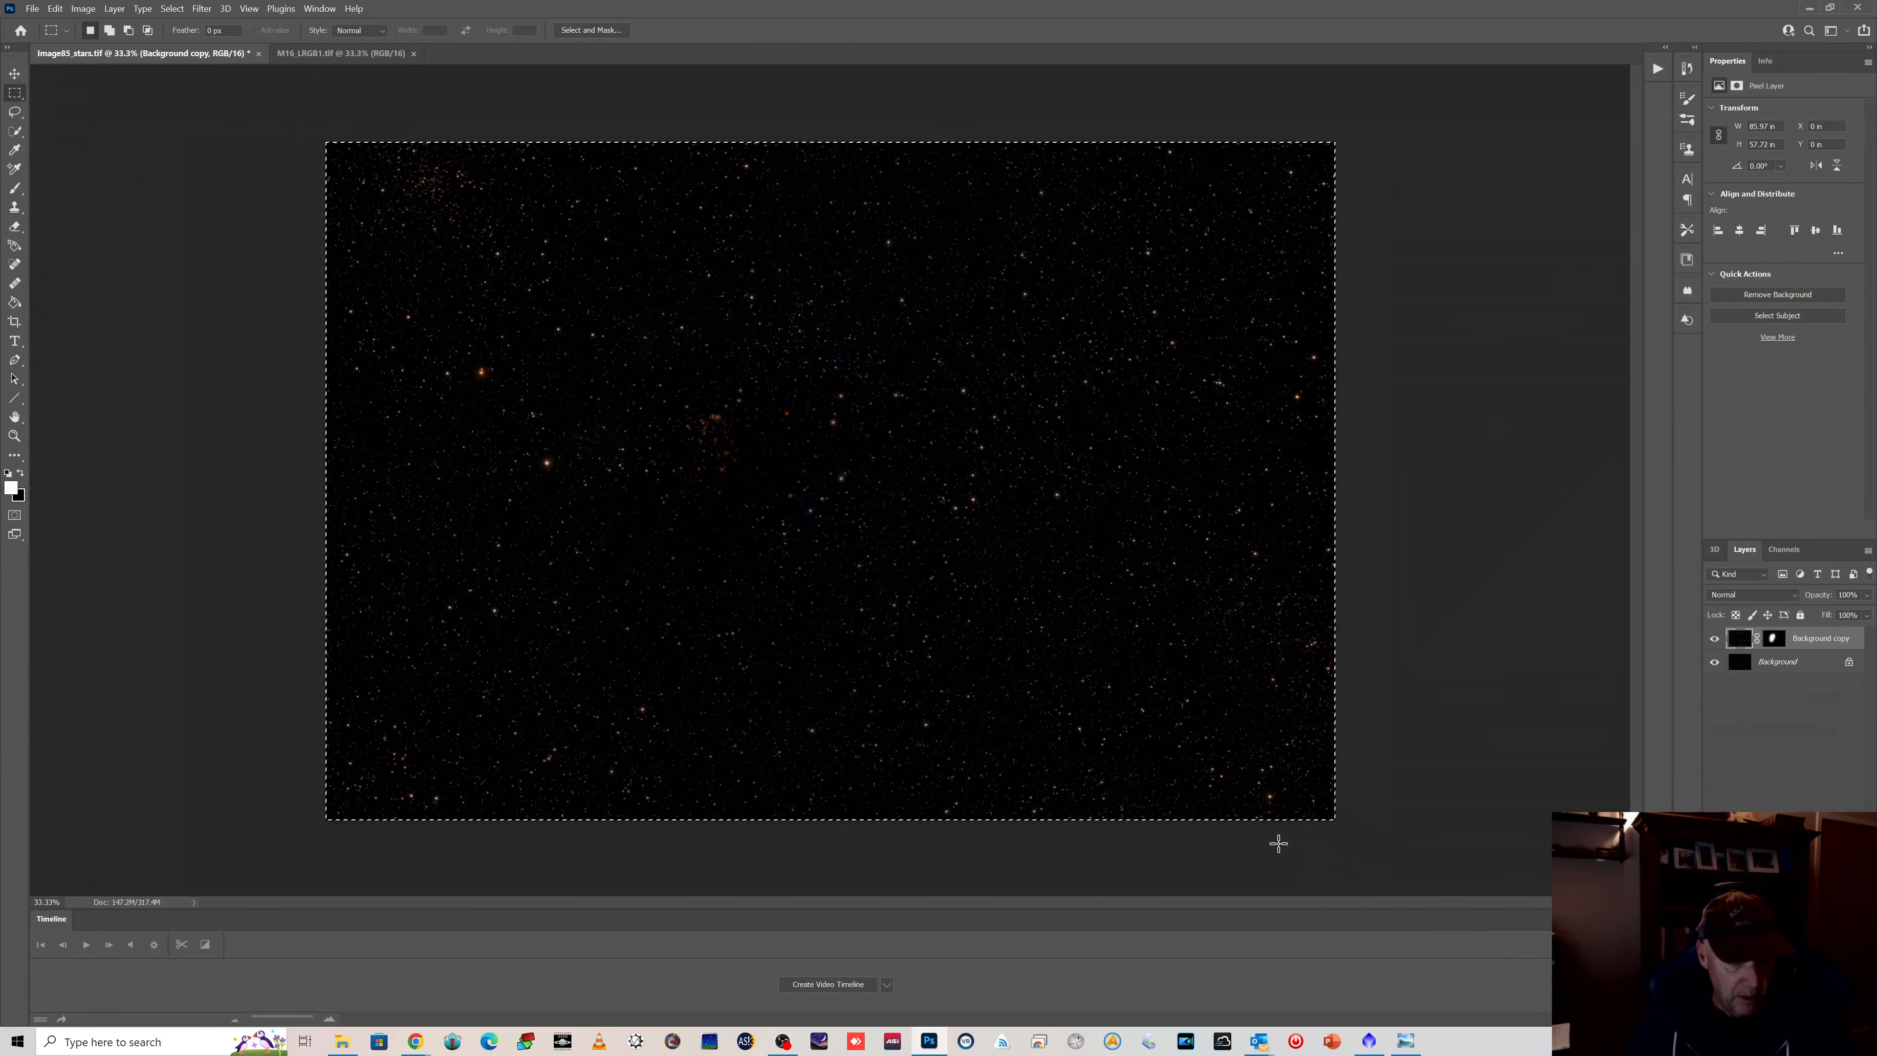
pyautogui.click(360, 54)
# Step: Duplicate the Background layer of M16_LRGB1.tif as Background copy
pyautogui.rightClick(1773, 637)
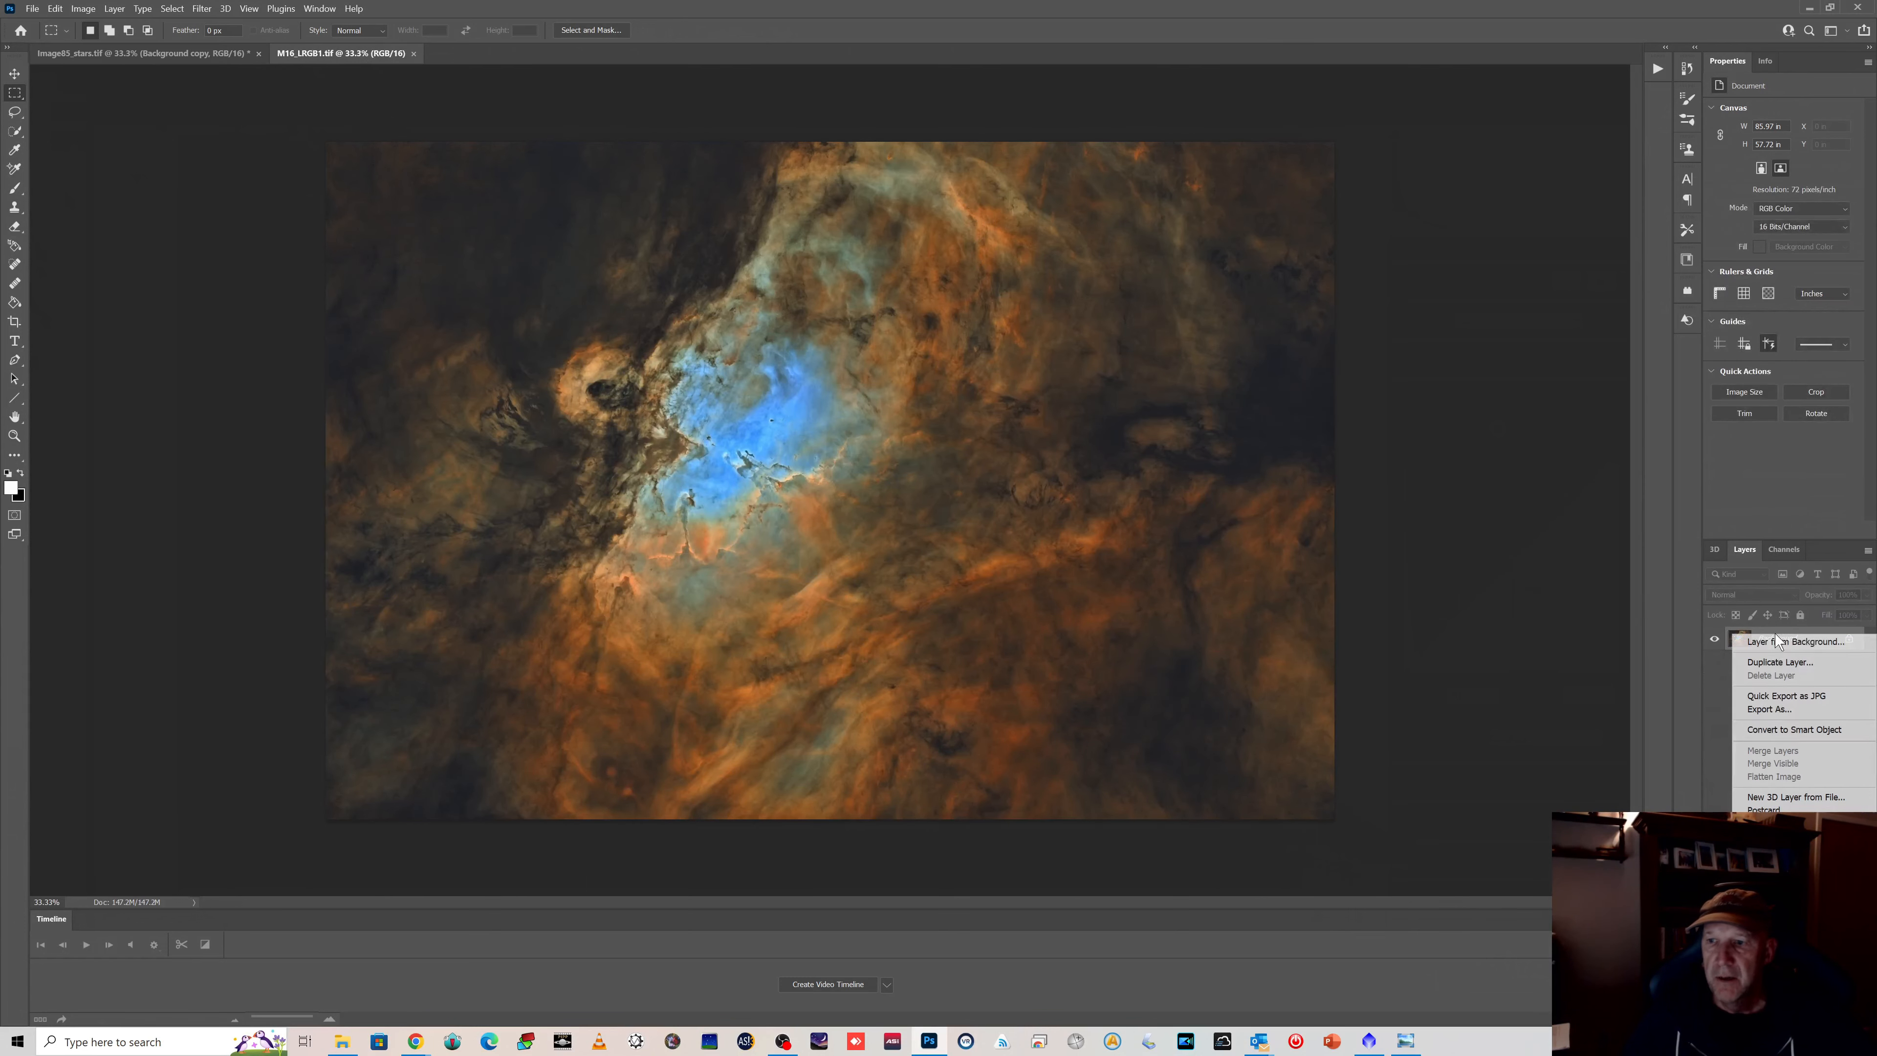
pyautogui.click(1774, 662)
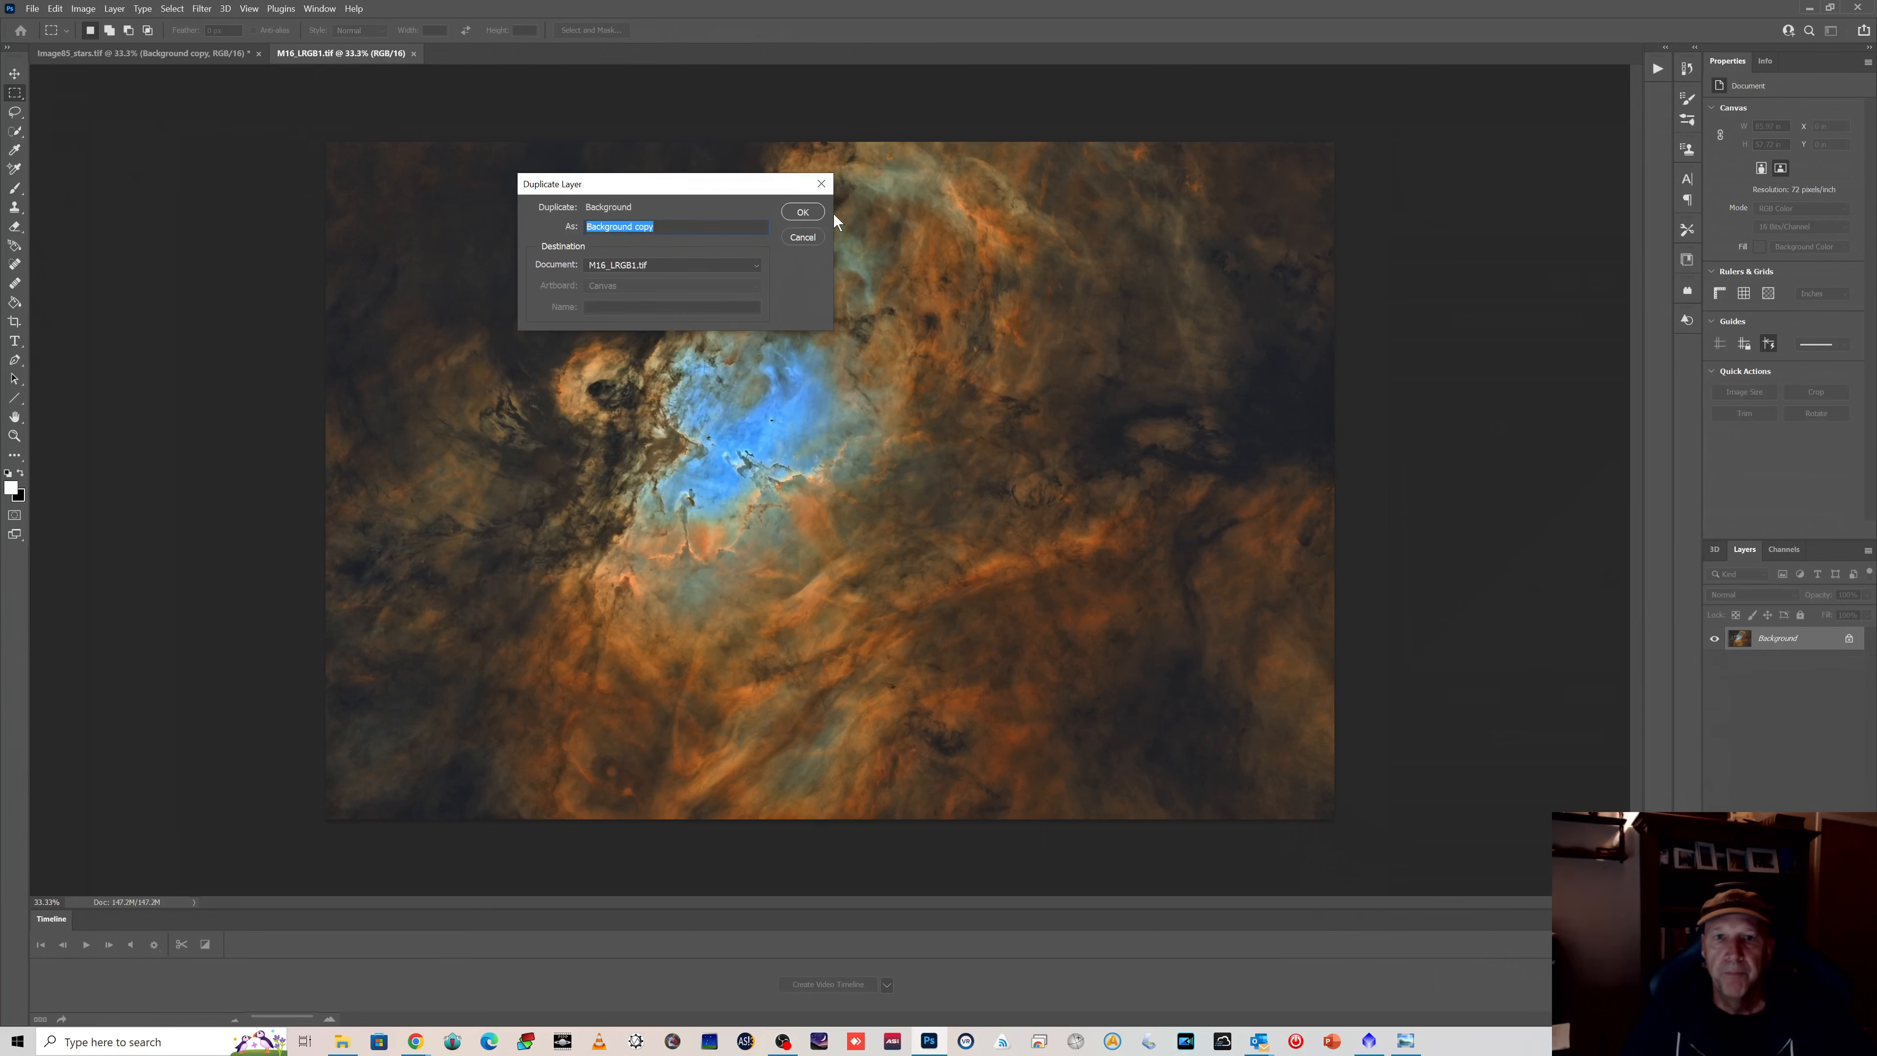
pyautogui.click(803, 212)
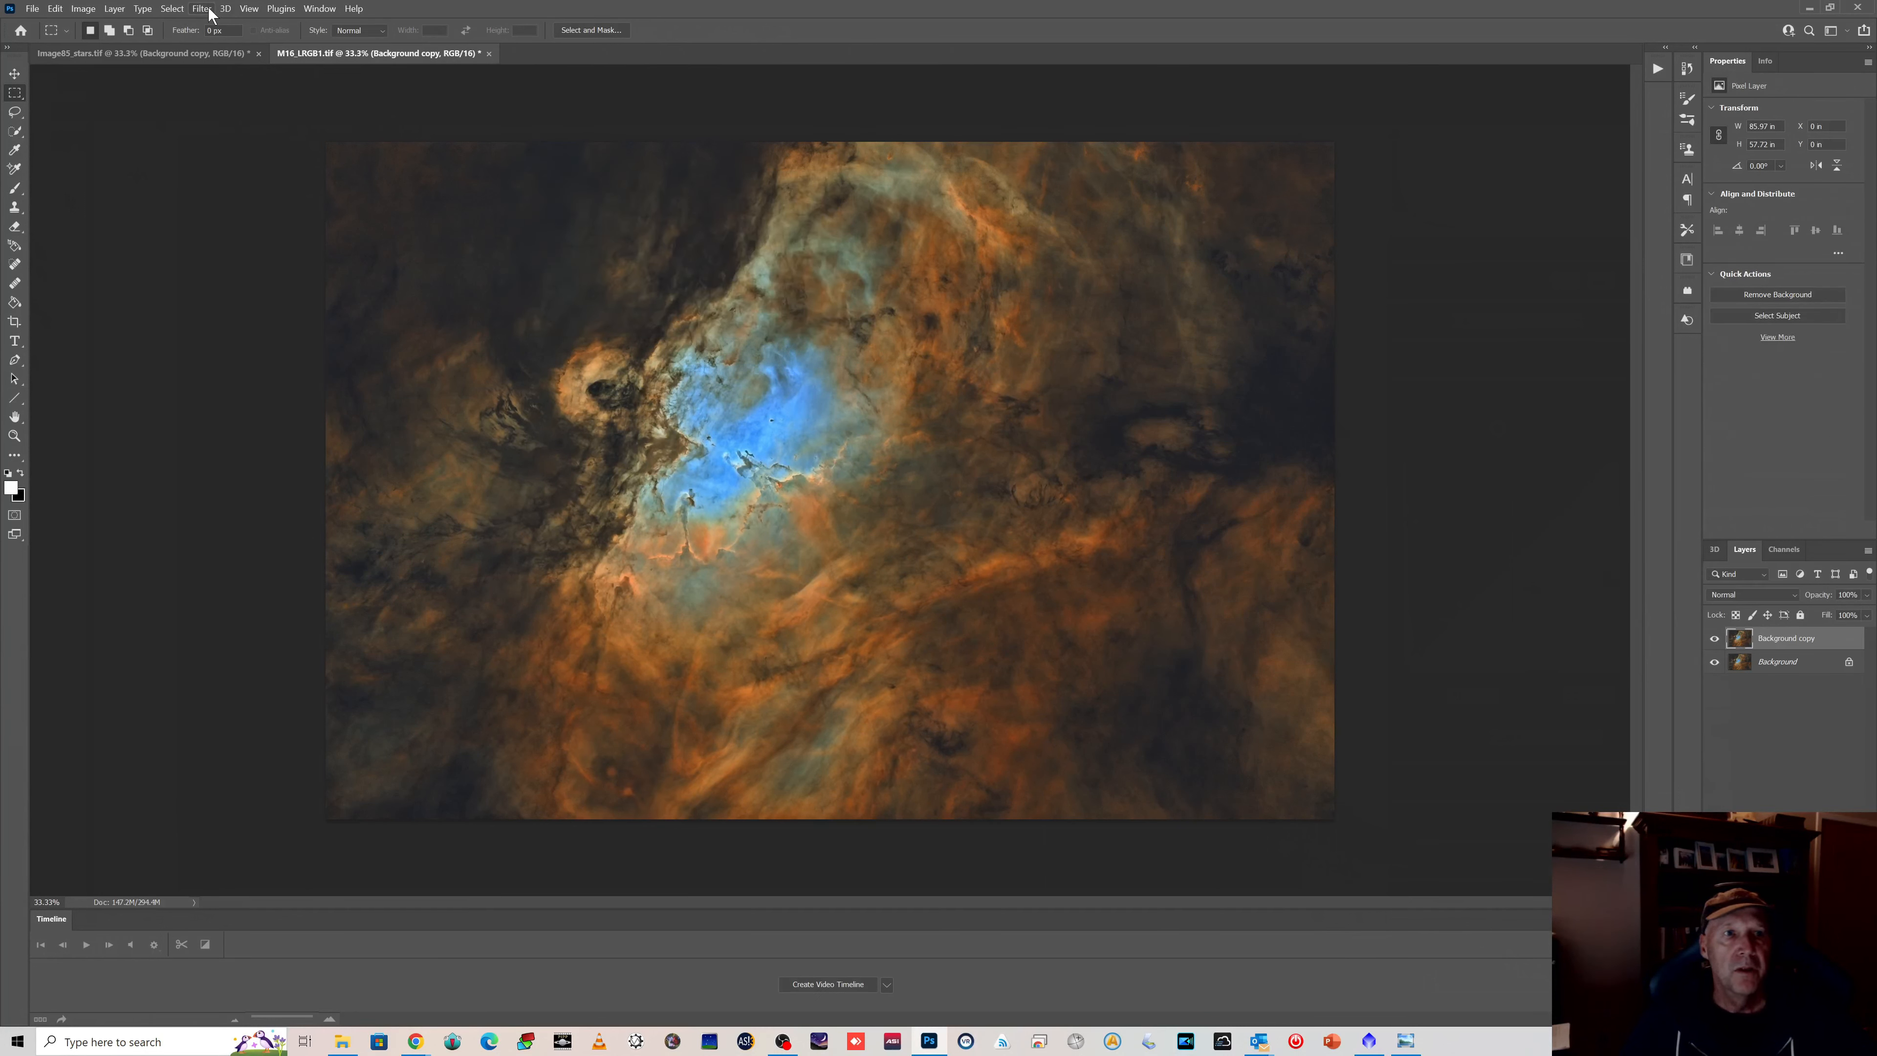
# Step: Add a new layer named Layer 1 above Background copy and paste the copied star image into it
pyautogui.click(119, 9)
pyautogui.moveTo(147, 22)
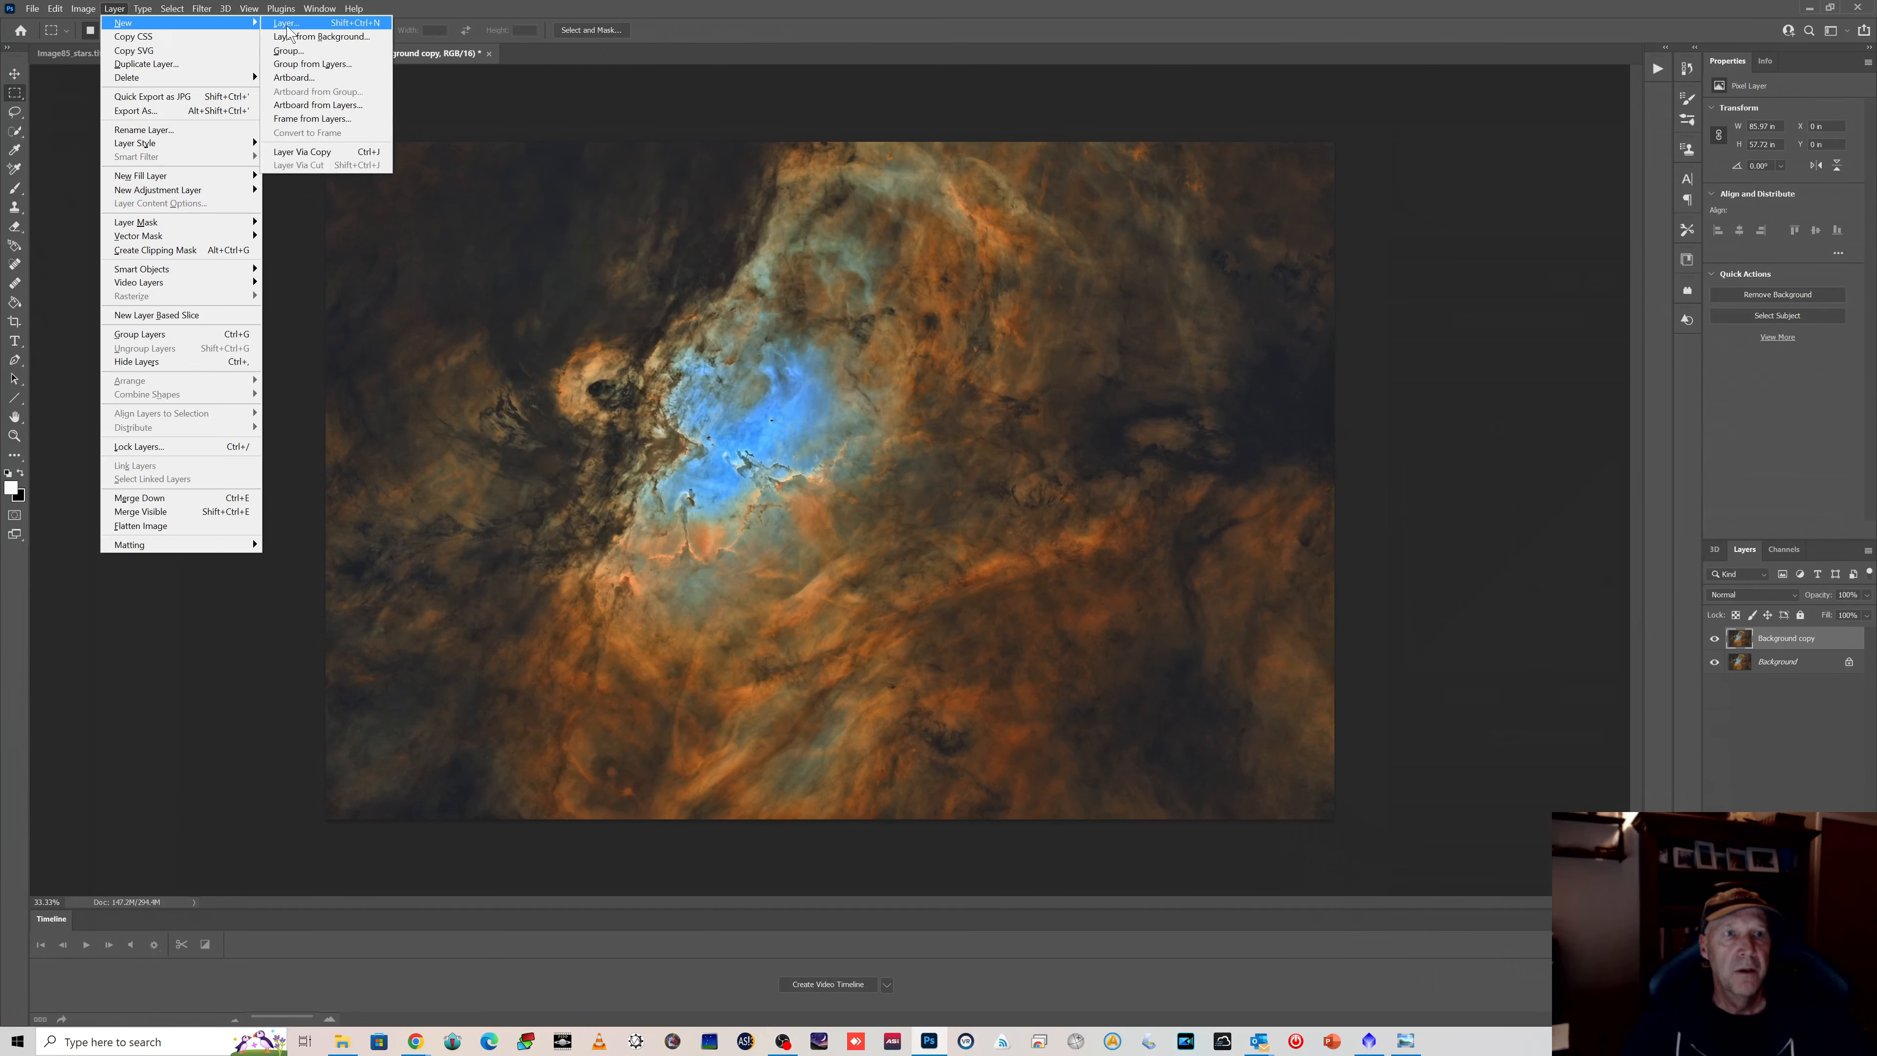
pyautogui.click(288, 23)
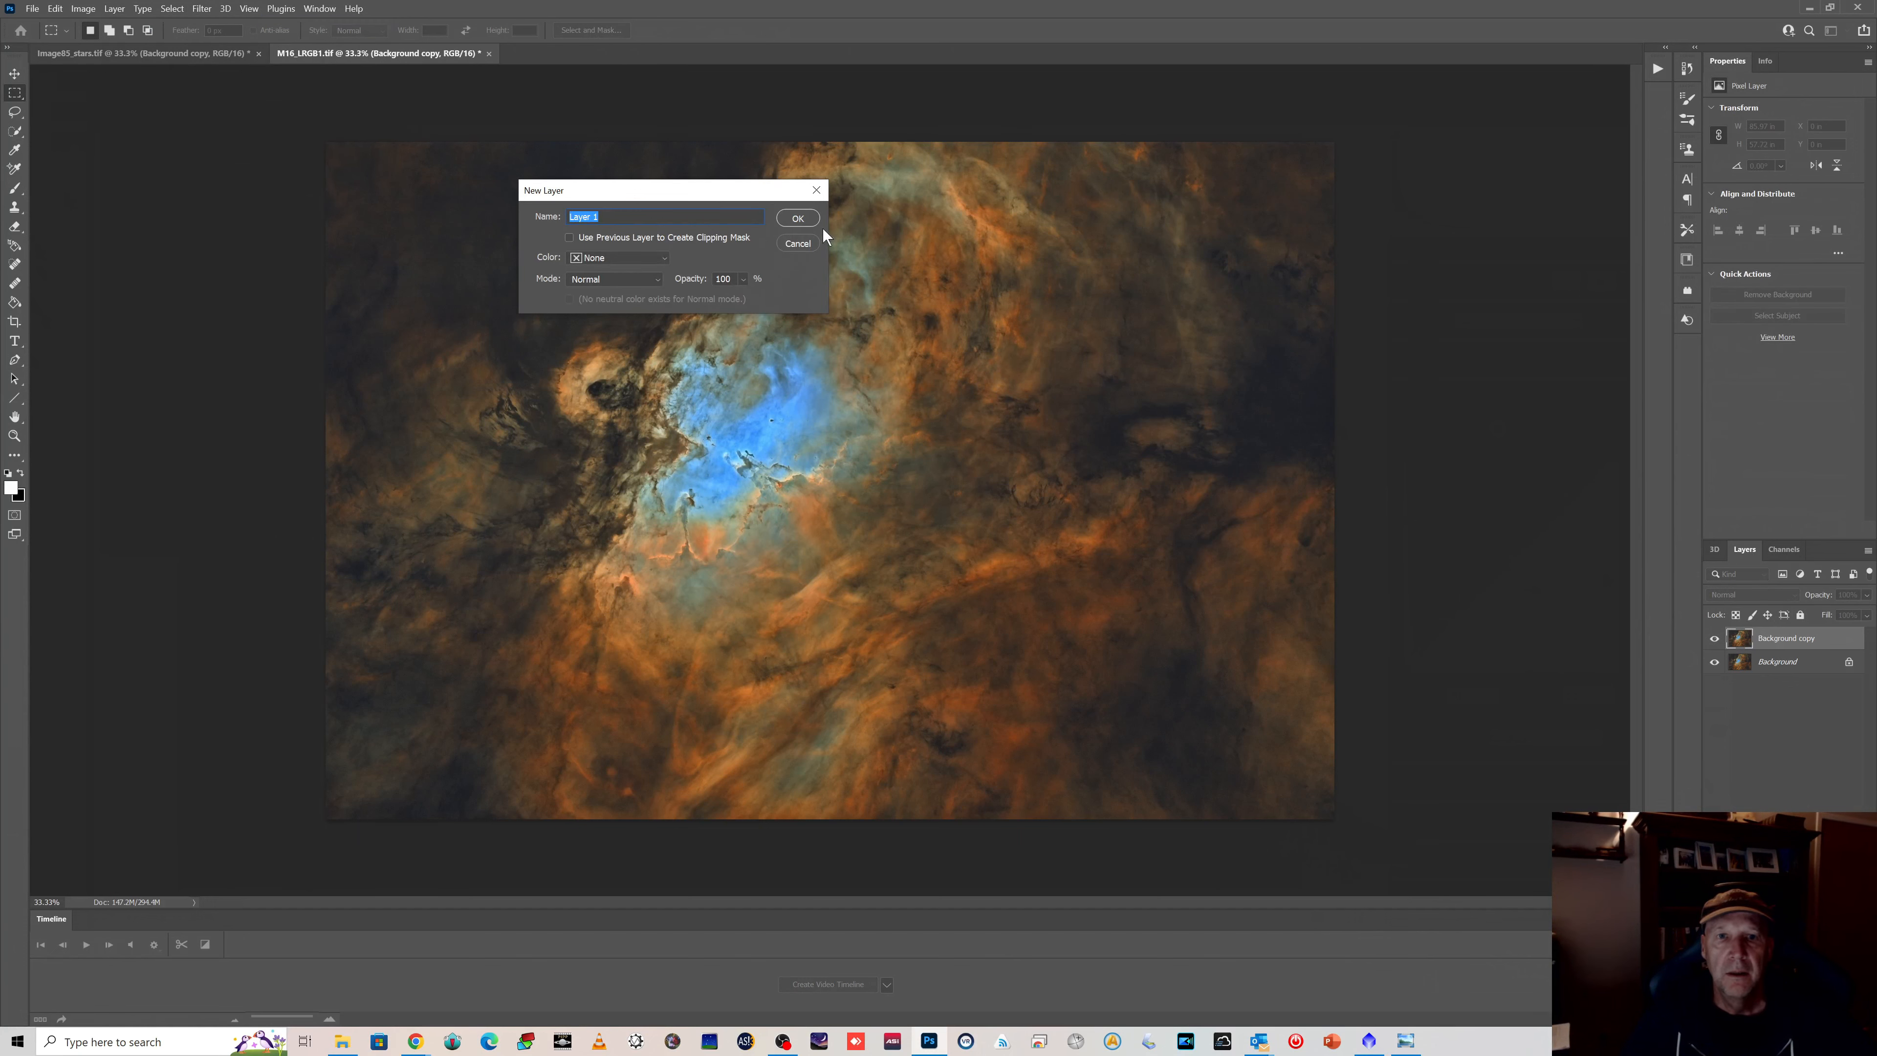
pyautogui.click(798, 218)
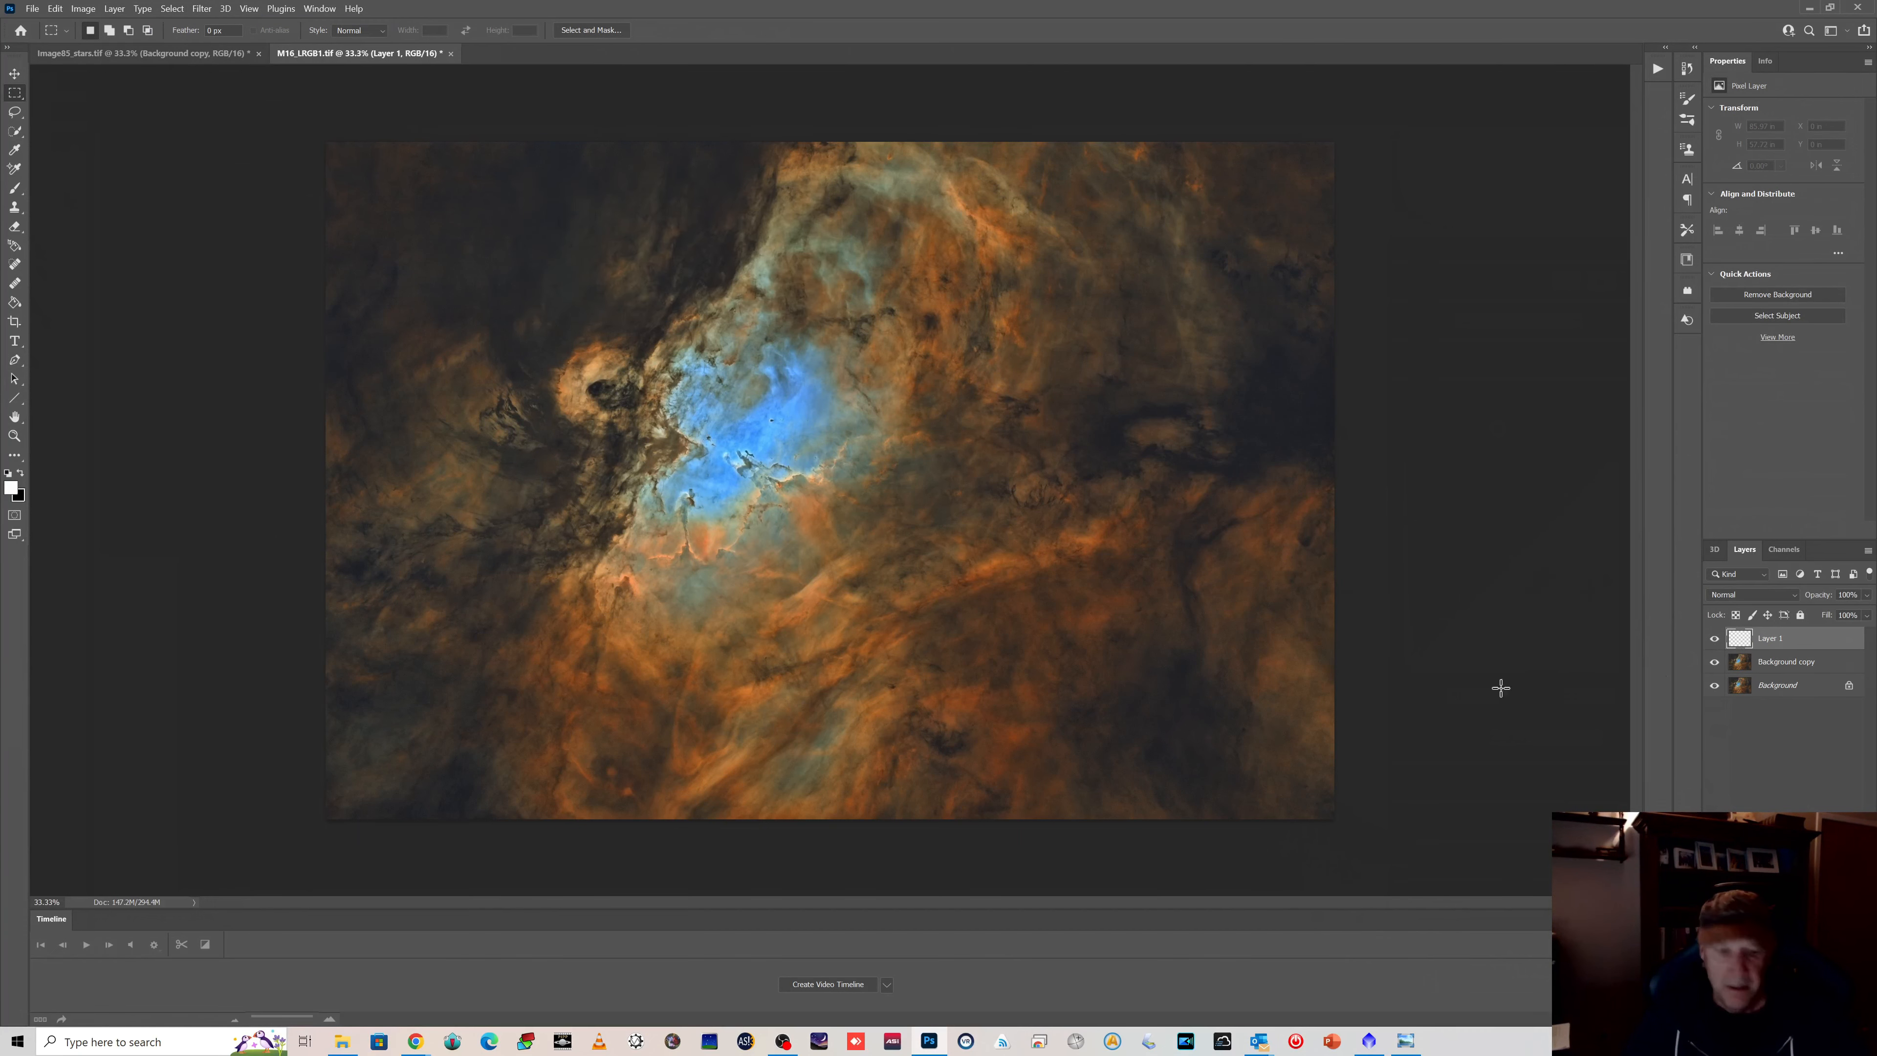
pyautogui.hotkey('ctrl', 'v')
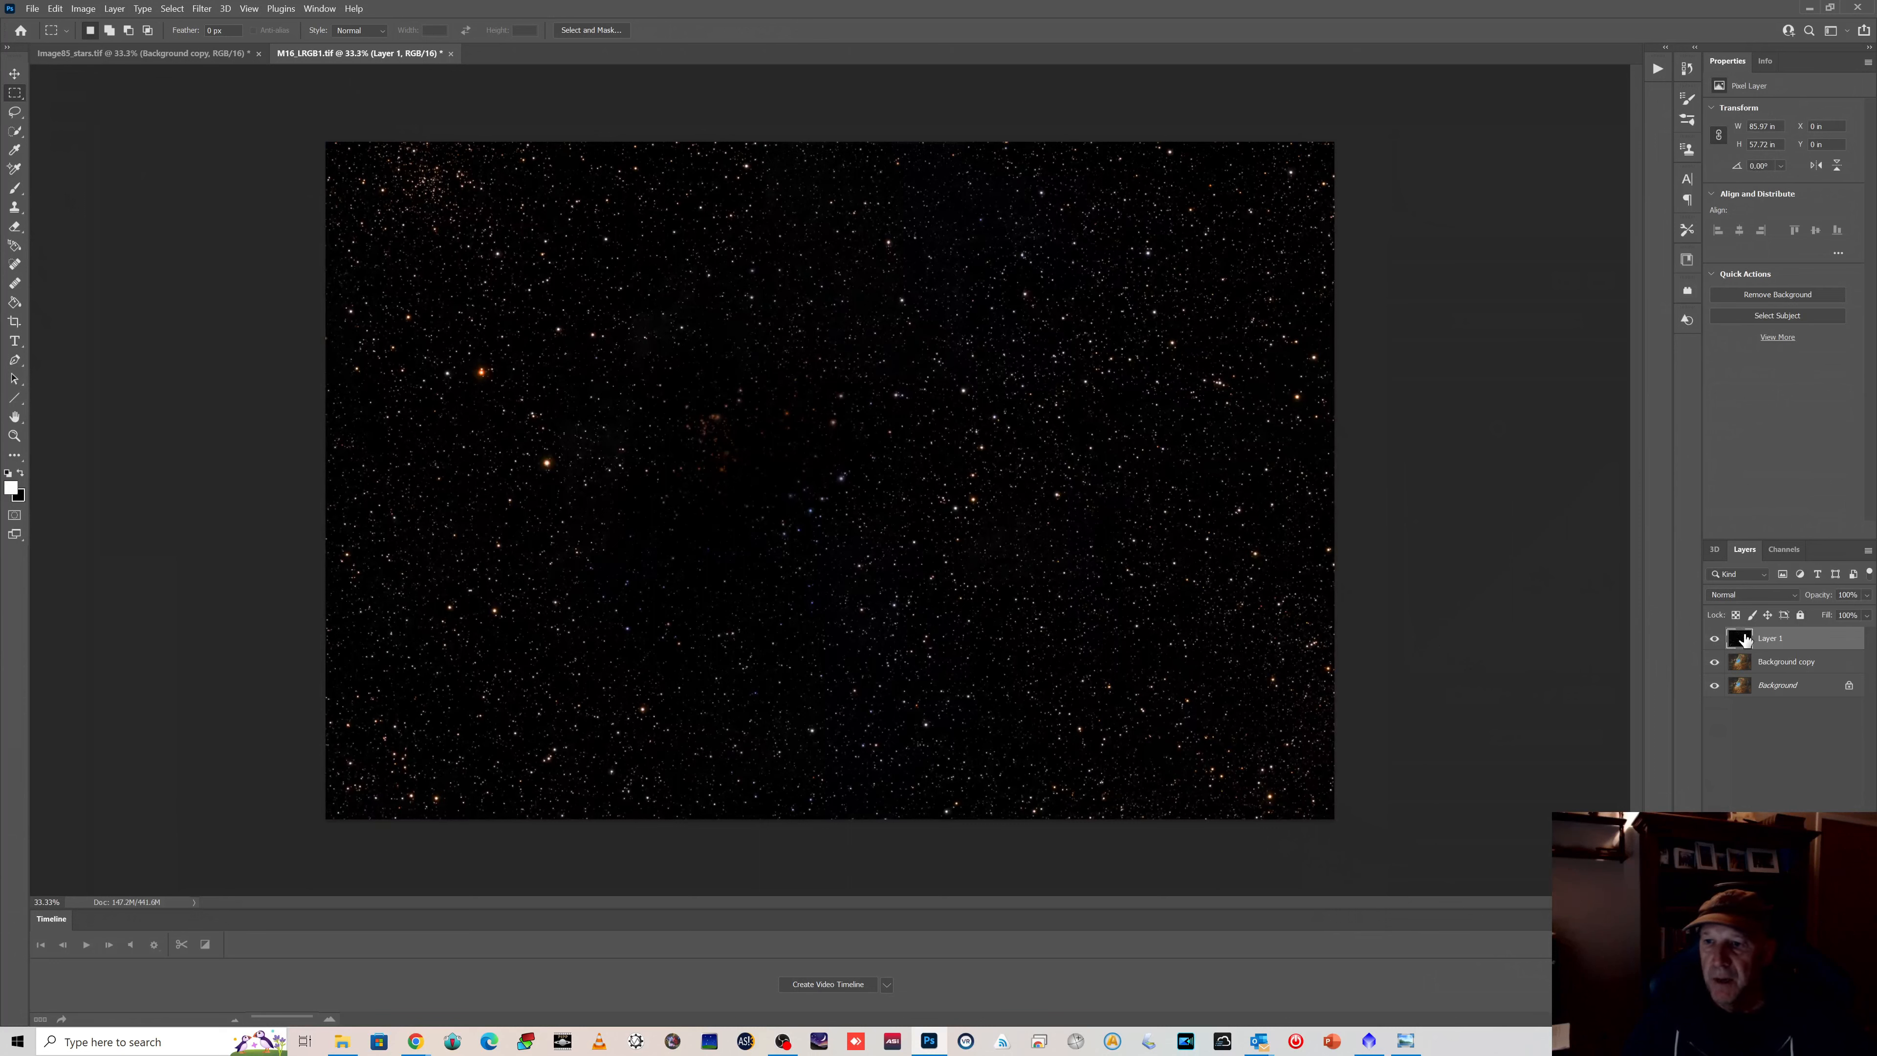
# Step: Preview the Screen and Lighten blend modes for Layer 1 over the nebula, at full frame and close up
pyautogui.click(1795, 596)
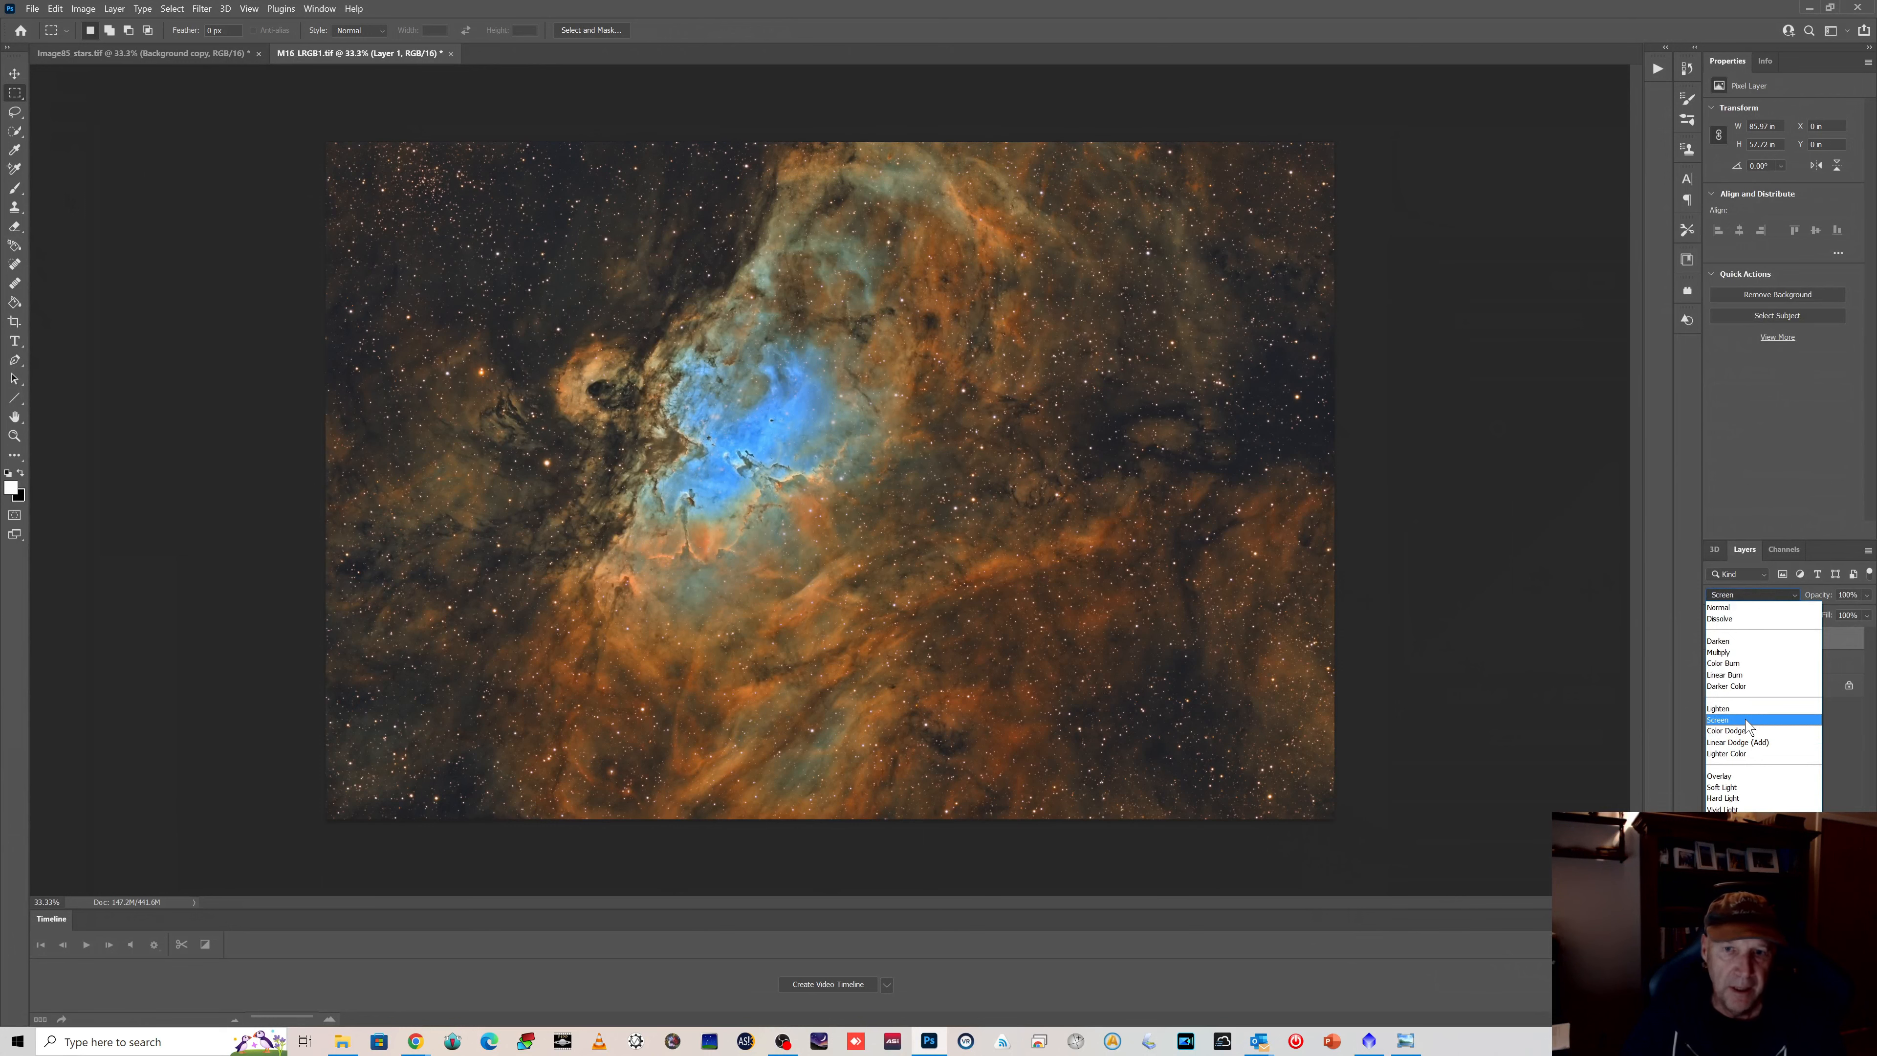
pyautogui.click(7, 443)
pyautogui.moveTo(749, 576); pyautogui.dragTo(886, 555)
pyautogui.click(14, 435)
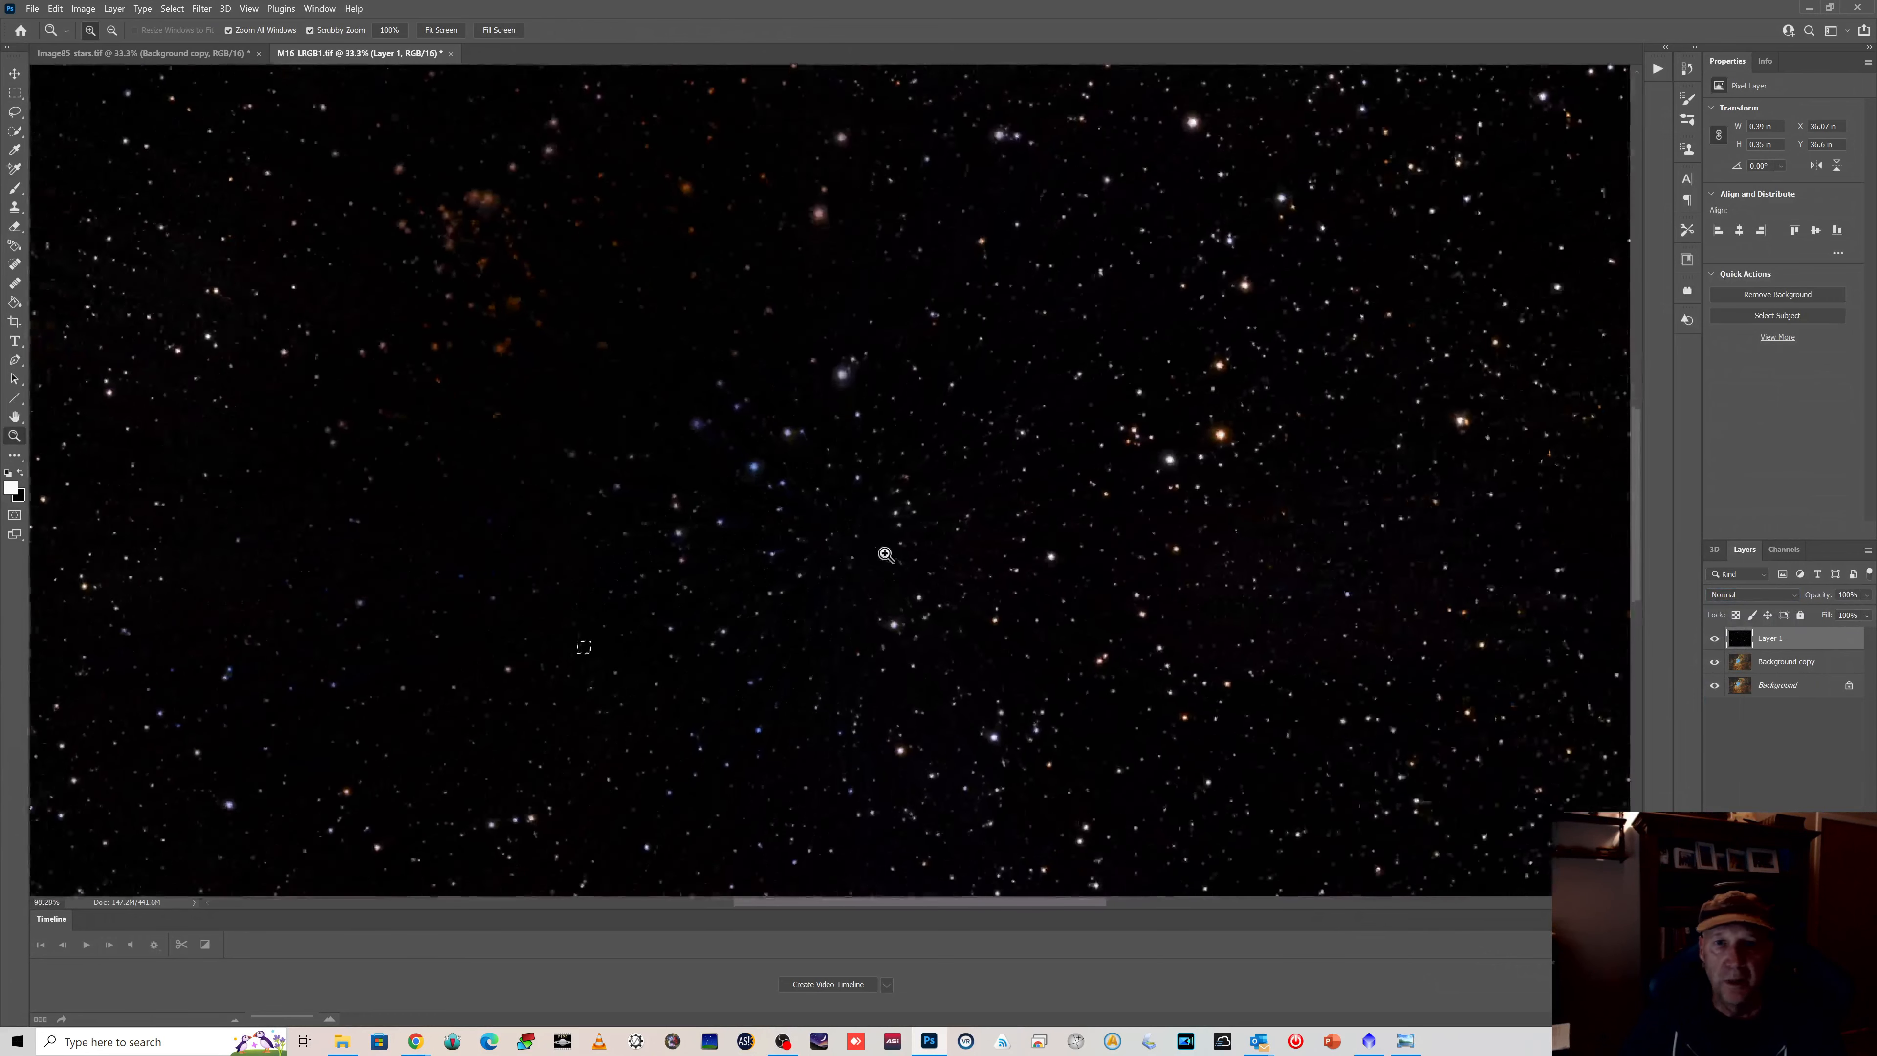
pyautogui.click(1782, 594)
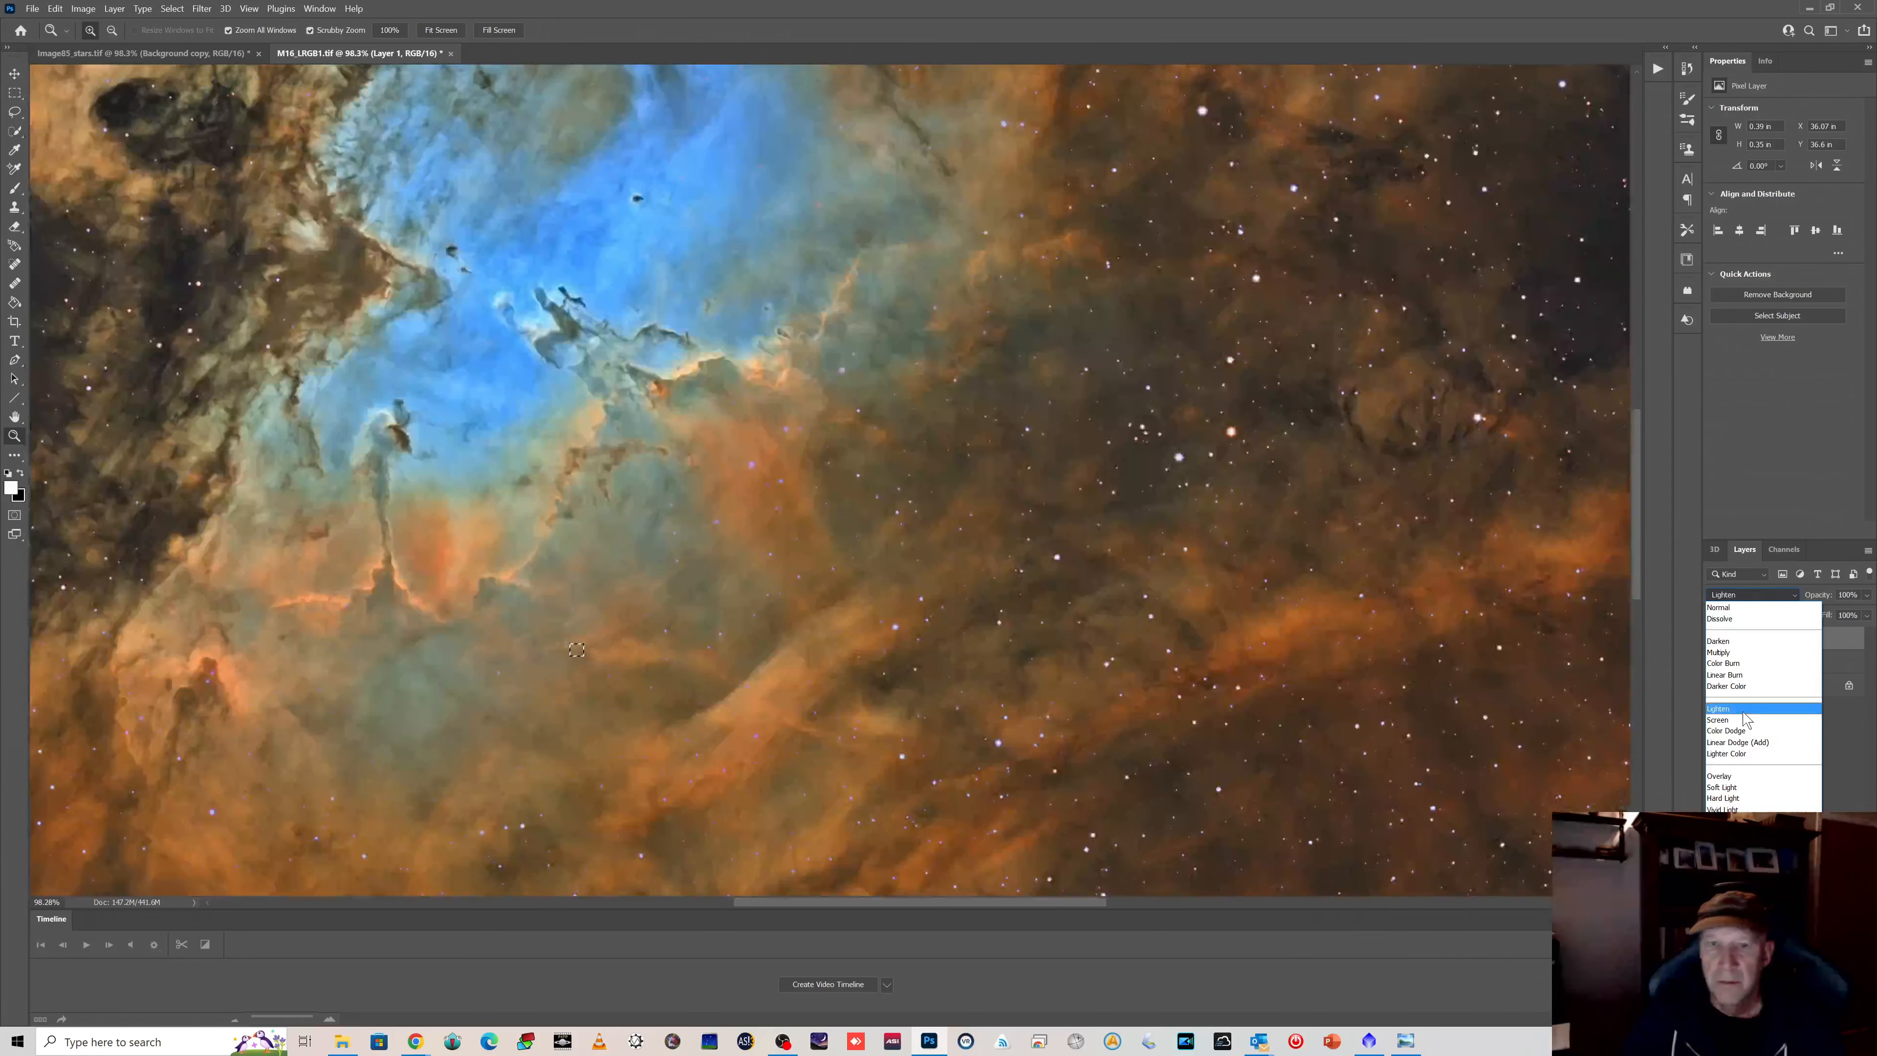